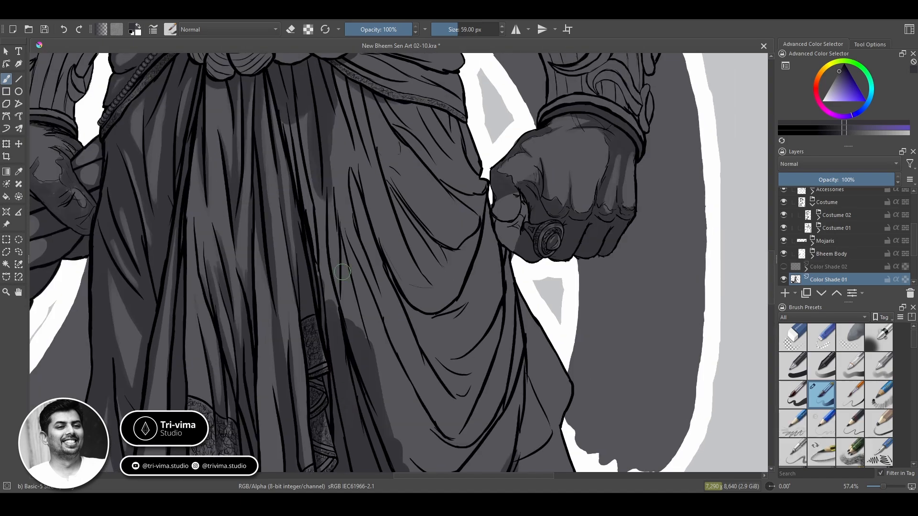
Shade the central vertical folds of the lower garment in dark grey on Color Shade 01 with the 59 px brush
{"action": "left_click_drag", "start_coordinate": [341, 325], "coordinate": [291, 129]}
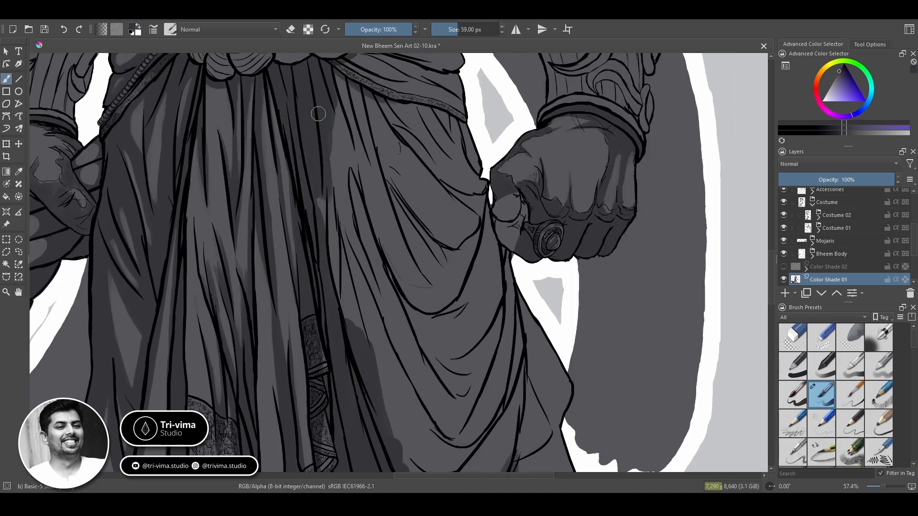
{"action": "left_click_drag", "start_coordinate": [336, 175], "coordinate": [278, 84]}
{"action": "left_click_drag", "start_coordinate": [416, 305], "coordinate": [365, 437]}
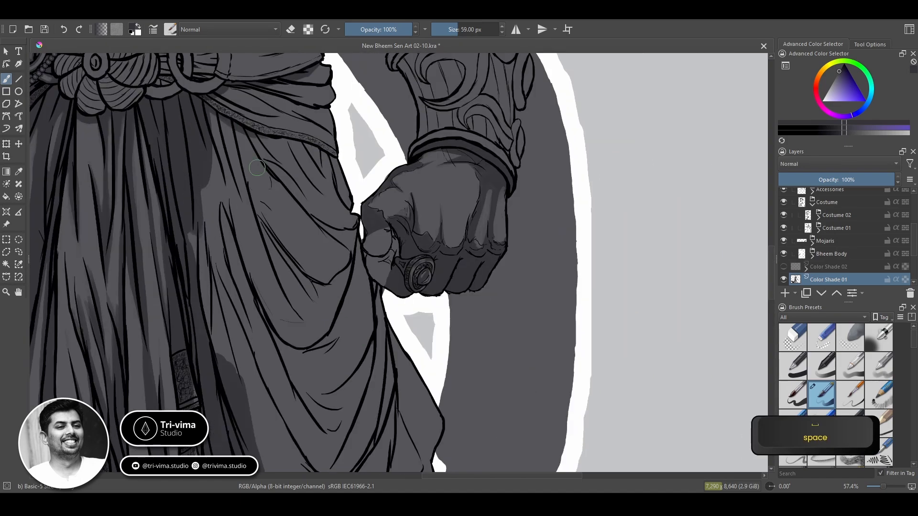
Reduce the brush to 26 px and shade the cloth beneath the embroidered sash border and along its edge beside the fist
{"action": "key", "text": "ctrl+plus"}
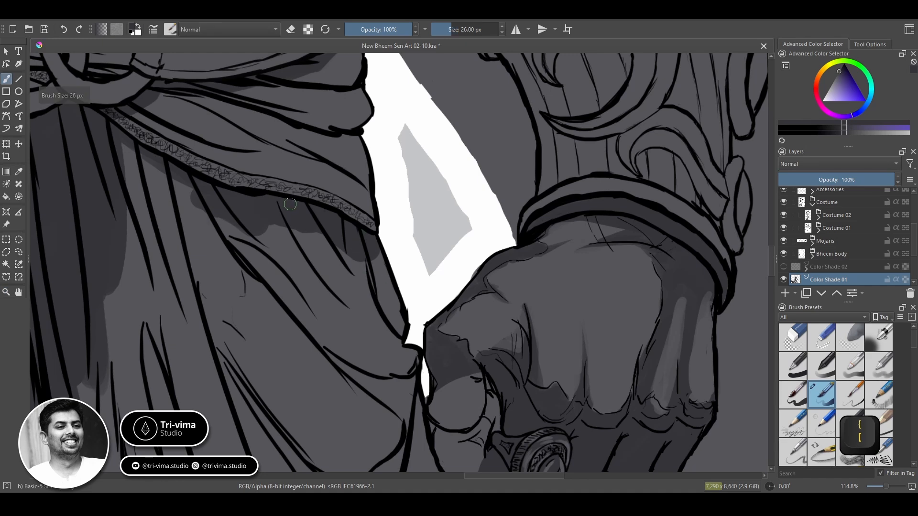
{"action": "key", "text": "bracketleft"}
{"action": "key", "text": "bracketleft"}
{"action": "key", "text": "bracketleft"}
{"action": "key", "text": "bracketleft"}
{"action": "left_click_drag", "start_coordinate": [395, 314], "coordinate": [405, 354]}
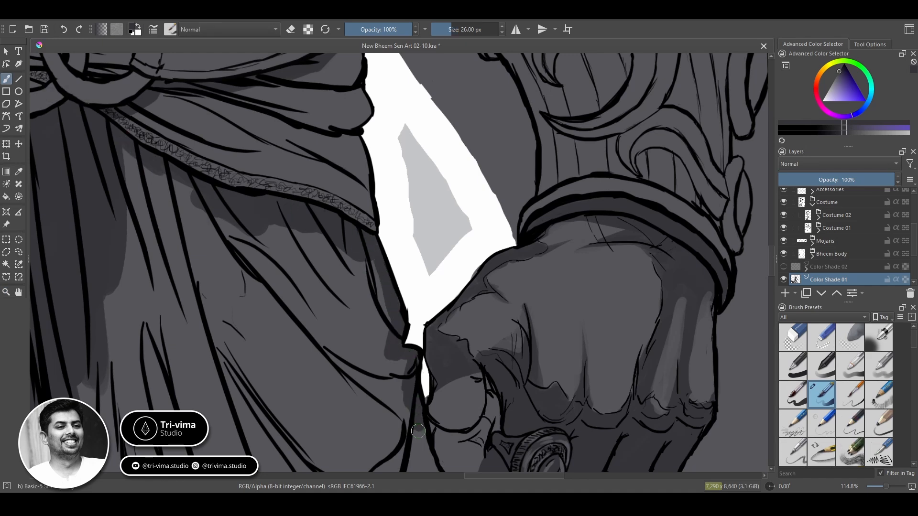
{"action": "left_click_drag", "start_coordinate": [418, 431], "coordinate": [339, 291]}
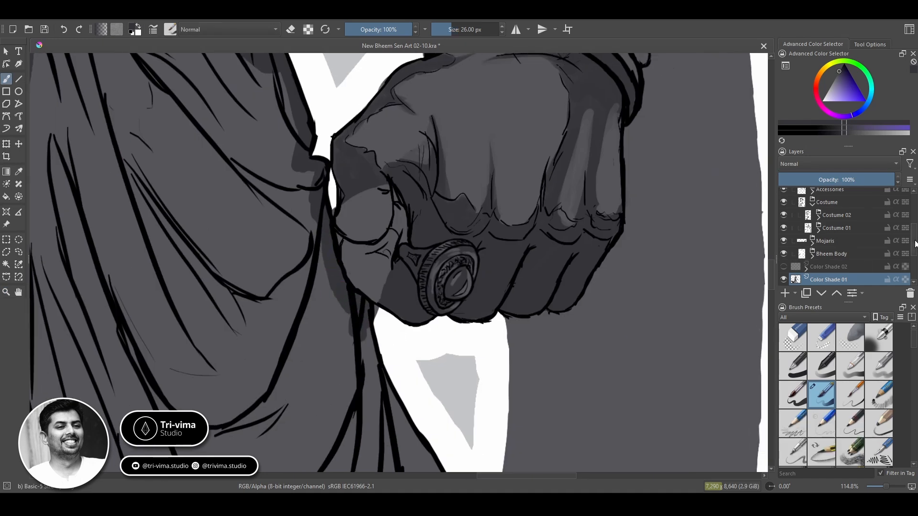
Select Transparency Mask 1 under Colors Base Shade and reduce the brush to 11 px
{"action": "scroll", "coordinate": [916, 244], "scroll_direction": "down", "scroll_amount": 3}
{"action": "left_click", "coordinate": [808, 258]}
{"action": "key", "text": "bracketleft"}
{"action": "key", "text": "bracketleft"}
{"action": "key", "text": "bracketleft"}
{"action": "key", "text": "bracketleft"}
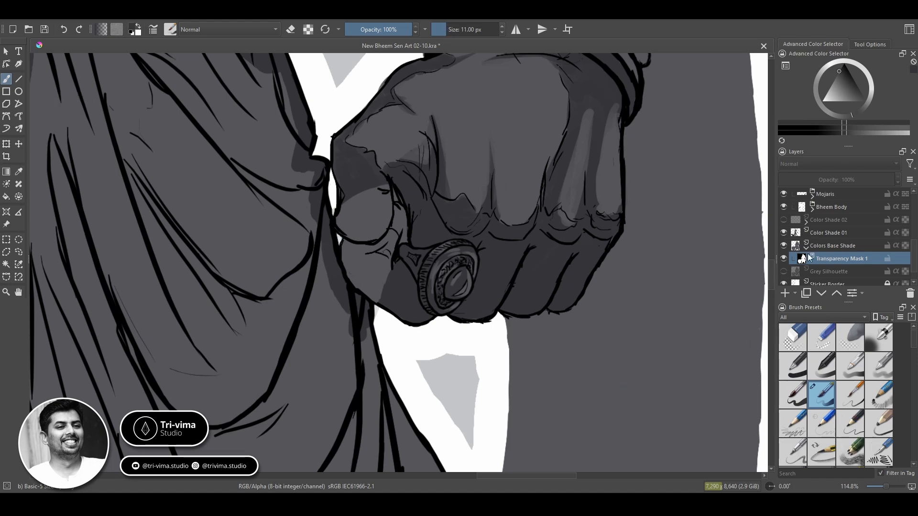
Darken the thumb area of the fist with shadow on Color Shade 01, using the 11 px brush
{"action": "left_click", "coordinate": [829, 233]}
{"action": "mouse_move", "coordinate": [340, 230]}
{"action": "left_mouse_down"}
{"action": "mouse_move", "coordinate": [377, 208]}
{"action": "mouse_move", "coordinate": [402, 256]}
{"action": "mouse_move", "coordinate": [377, 309]}
{"action": "left_mouse_up"}
{"action": "key", "text": "Page_Down"}
{"action": "key", "text": "Page_Down"}
{"action": "key", "text": "x"}
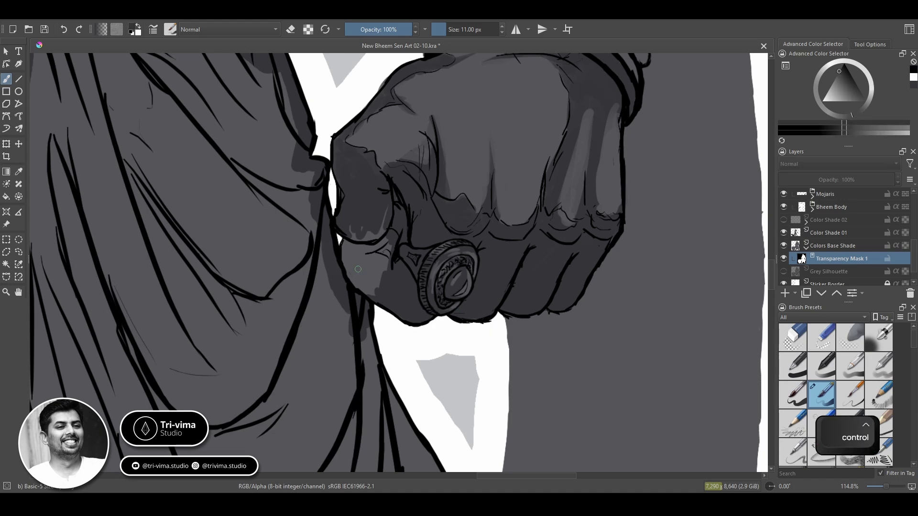
{"action": "key", "text": "Page_Up"}
{"action": "key", "text": "Page_Up"}
Enlarge the brush to 84 px and block in shadow on the draped cloth beside and below the fist
{"action": "key", "text": "bracketright"}
{"action": "key", "text": "bracketright"}
{"action": "key", "text": "bracketright"}
{"action": "key", "text": "bracketright"}
{"action": "mouse_move", "coordinate": [356, 233]}
{"action": "left_mouse_down"}
{"action": "mouse_move", "coordinate": [363, 382]}
{"action": "mouse_move", "coordinate": [287, 86]}
{"action": "mouse_move", "coordinate": [267, 132]}
{"action": "left_mouse_up"}
{"action": "key", "text": "space"}
{"action": "mouse_move", "coordinate": [267, 132]}
{"action": "left_mouse_down"}
{"action": "mouse_move", "coordinate": [306, 294]}
{"action": "mouse_move", "coordinate": [133, 189]}
{"action": "mouse_move", "coordinate": [328, 403]}
{"action": "mouse_move", "coordinate": [463, 285]}
{"action": "left_mouse_up"}
{"action": "key", "text": "bracketright"}
{"action": "key", "text": "bracketright"}
{"action": "key", "text": "bracketright"}
{"action": "key", "text": "bracketright"}
{"action": "key", "text": "bracketright"}
{"action": "key", "text": "space"}
{"action": "mouse_move", "coordinate": [287, 89]}
{"action": "left_mouse_down"}
{"action": "mouse_move", "coordinate": [188, 260]}
{"action": "mouse_move", "coordinate": [491, 346]}
{"action": "mouse_move", "coordinate": [236, 171]}
{"action": "left_mouse_up"}
{"action": "key", "text": "space"}
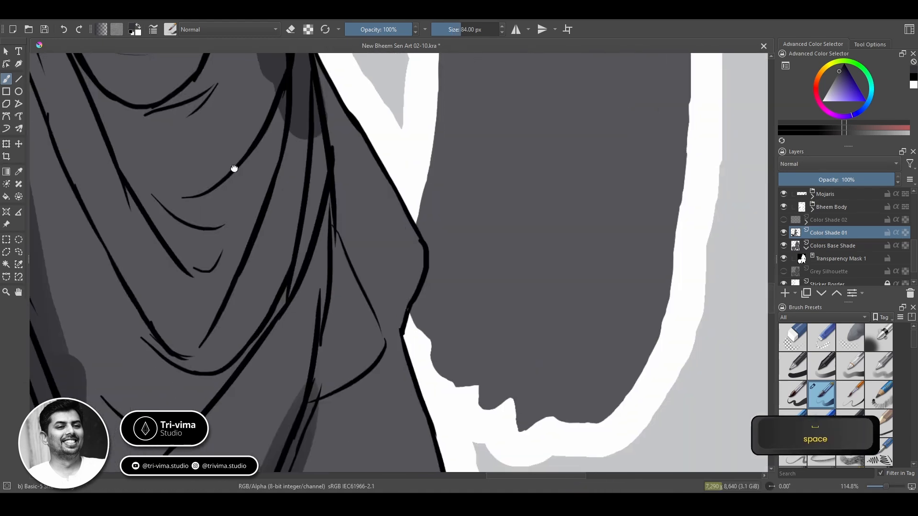
Extend the broad shadow along the drape's outer edge and across its upper folds below the fist
{"action": "left_click_drag", "start_coordinate": [382, 287], "coordinate": [390, 345]}
{"action": "left_click_drag", "start_coordinate": [330, 139], "coordinate": [354, 244]}
{"action": "mouse_move", "coordinate": [335, 206]}
{"action": "left_mouse_down"}
{"action": "mouse_move", "coordinate": [381, 271]}
{"action": "mouse_move", "coordinate": [363, 368]}
{"action": "mouse_move", "coordinate": [375, 366]}
{"action": "mouse_move", "coordinate": [379, 337]}
{"action": "mouse_move", "coordinate": [286, 243]}
{"action": "mouse_move", "coordinate": [191, 295]}
{"action": "mouse_move", "coordinate": [289, 307]}
{"action": "mouse_move", "coordinate": [156, 184]}
{"action": "left_mouse_up"}
{"action": "key", "text": "space"}
{"action": "key", "text": "space"}
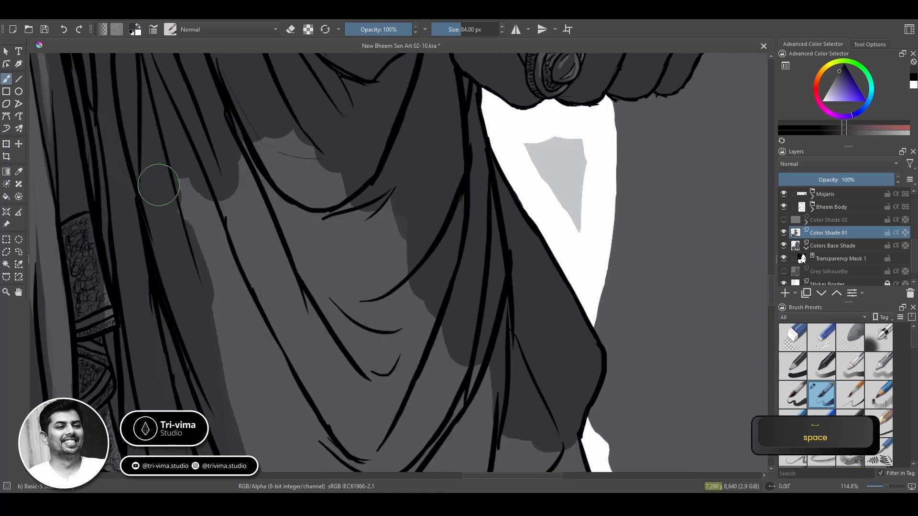
Cover the drape's middle and lower folds with dark shadow down to the leg wrap
{"action": "left_click_drag", "start_coordinate": [225, 158], "coordinate": [335, 311]}
{"action": "key", "text": "space"}
{"action": "left_click_drag", "start_coordinate": [335, 311], "coordinate": [371, 239]}
{"action": "mouse_move", "coordinate": [143, 139]}
{"action": "left_mouse_down"}
{"action": "mouse_move", "coordinate": [268, 311]}
{"action": "mouse_move", "coordinate": [110, 393]}
{"action": "left_mouse_up"}
{"action": "key", "text": "space"}
{"action": "left_click_drag", "start_coordinate": [195, 158], "coordinate": [308, 297]}
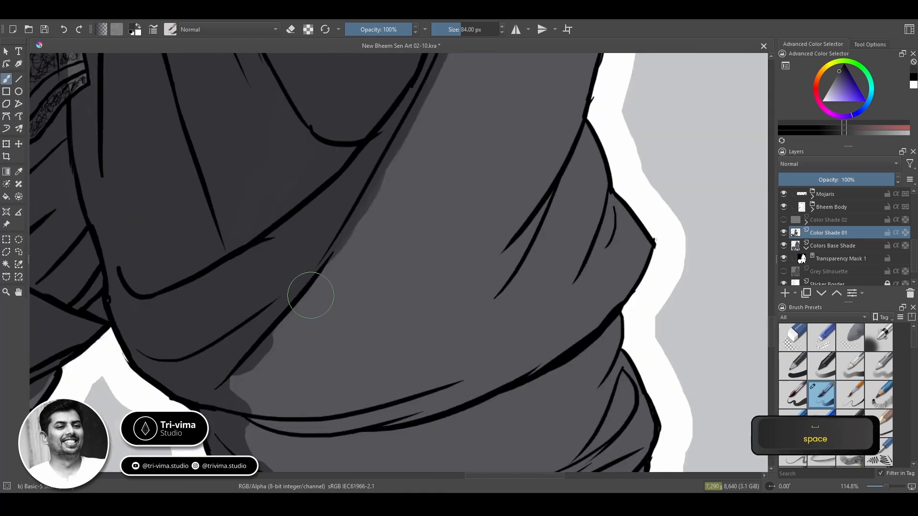
Shade the inner side of the lower leg wrap above the shoe and reduce the brush to 26 px
{"action": "mouse_move", "coordinate": [198, 301]}
{"action": "left_mouse_down"}
{"action": "mouse_move", "coordinate": [225, 164]}
{"action": "mouse_move", "coordinate": [233, 276]}
{"action": "mouse_move", "coordinate": [311, 422]}
{"action": "mouse_move", "coordinate": [449, 311]}
{"action": "mouse_move", "coordinate": [492, 299]}
{"action": "mouse_move", "coordinate": [509, 278]}
{"action": "mouse_move", "coordinate": [605, 309]}
{"action": "left_mouse_up"}
{"action": "key", "text": "["}
{"action": "key", "text": "["}
{"action": "key", "text": "["}
{"action": "key", "text": "["}
{"action": "key", "text": "["}
{"action": "key", "text": "["}
{"action": "key", "text": "["}
{"action": "key", "text": "["}
{"action": "key", "text": "["}
{"action": "key", "text": "["}
{"action": "key", "text": "["}
{"action": "key", "text": "["}
{"action": "key", "text": "["}
{"action": "key", "text": "["}
{"action": "key", "text": "["}
{"action": "key", "text": "["}
Collapse the mask under Colors Base Shade and return to Color Shade 01 with the dark painting colour active
{"action": "key", "text": "Page_Down"}
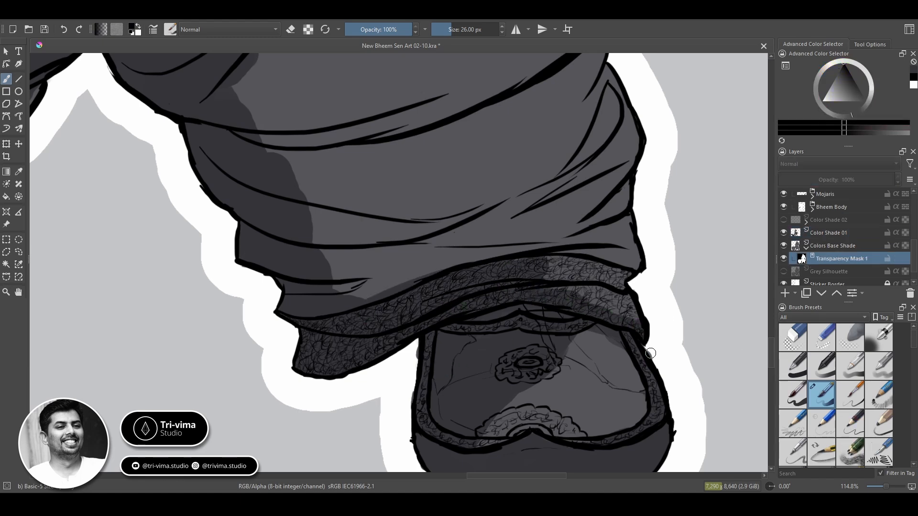
{"action": "key", "text": "x"}
{"action": "key", "text": "Page_Up"}
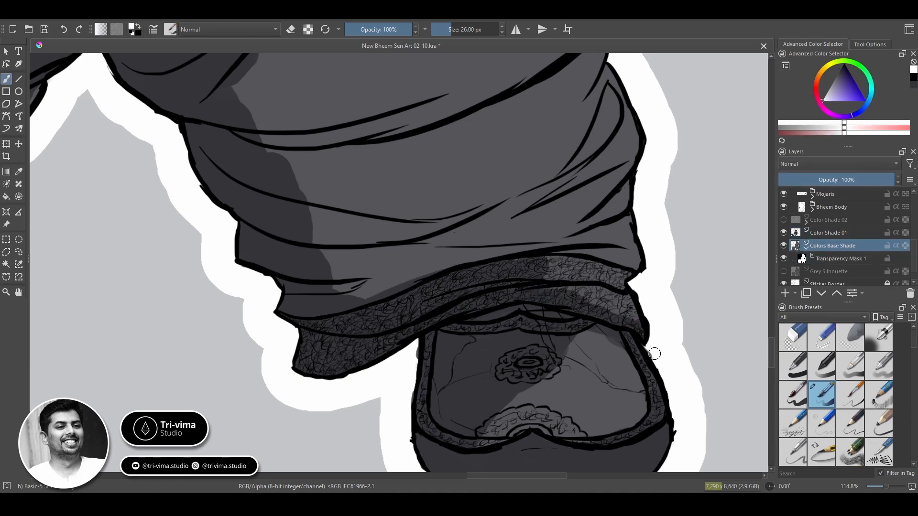
{"action": "key", "text": "Page_Up"}
{"action": "key", "text": "e"}
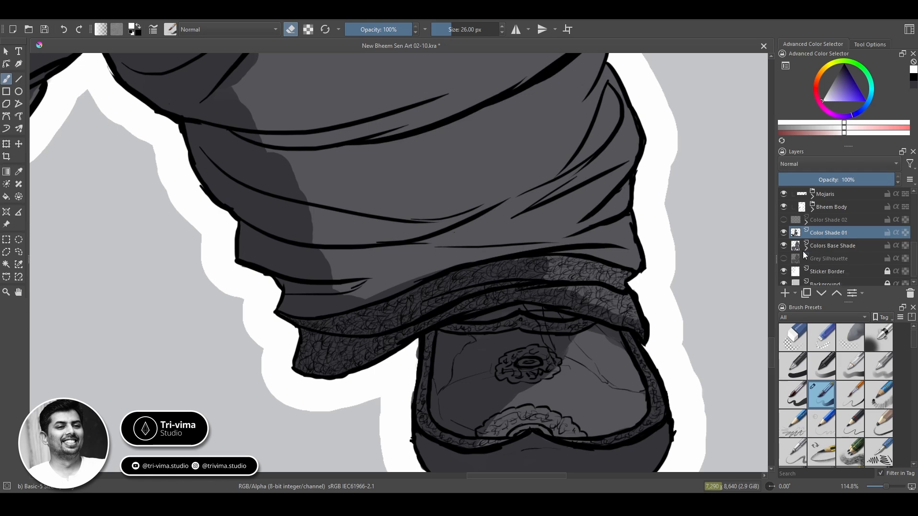
{"action": "key", "text": "x"}
{"action": "key", "text": "e"}
Enlarge the brush to 59 px and shade the lower leg wrap's folds and outer edge, erasing spill past the outline
{"action": "mouse_move", "coordinate": [629, 306]}
{"action": "left_mouse_down"}
{"action": "mouse_move", "coordinate": [611, 322]}
{"action": "mouse_move", "coordinate": [550, 283]}
{"action": "mouse_move", "coordinate": [624, 275]}
{"action": "mouse_move", "coordinate": [564, 220]}
{"action": "left_mouse_up"}
{"action": "key", "text": "bracketright"}
{"action": "key", "text": "bracketright"}
{"action": "key", "text": "bracketright"}
{"action": "mouse_move", "coordinate": [330, 268]}
{"action": "left_mouse_down"}
{"action": "mouse_move", "coordinate": [382, 239]}
{"action": "mouse_move", "coordinate": [612, 181]}
{"action": "left_mouse_up"}
{"action": "mouse_move", "coordinate": [617, 287]}
{"action": "left_mouse_down"}
{"action": "mouse_move", "coordinate": [490, 300]}
{"action": "mouse_move", "coordinate": [451, 313]}
{"action": "mouse_move", "coordinate": [496, 160]}
{"action": "left_mouse_up"}
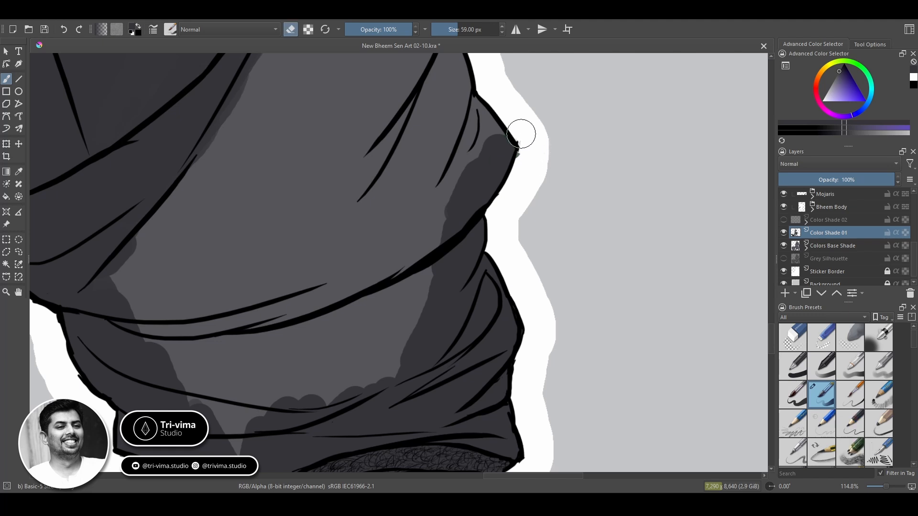
Fill the upper leg wrap with dark shadow out to its outer contour
{"action": "key", "text": "e"}
{"action": "mouse_move", "coordinate": [474, 105]}
{"action": "left_mouse_down"}
{"action": "mouse_move", "coordinate": [311, 400]}
{"action": "mouse_move", "coordinate": [135, 282]}
{"action": "mouse_move", "coordinate": [297, 324]}
{"action": "mouse_move", "coordinate": [411, 200]}
{"action": "left_mouse_up"}
{"action": "scroll", "coordinate": [189, 342], "scroll_direction": "up", "scroll_amount": 3}
{"action": "mouse_move", "coordinate": [188, 342]}
{"action": "left_mouse_down"}
{"action": "mouse_move", "coordinate": [290, 233]}
{"action": "mouse_move", "coordinate": [428, 229]}
{"action": "mouse_move", "coordinate": [424, 115]}
{"action": "mouse_move", "coordinate": [466, 138]}
{"action": "left_mouse_up"}
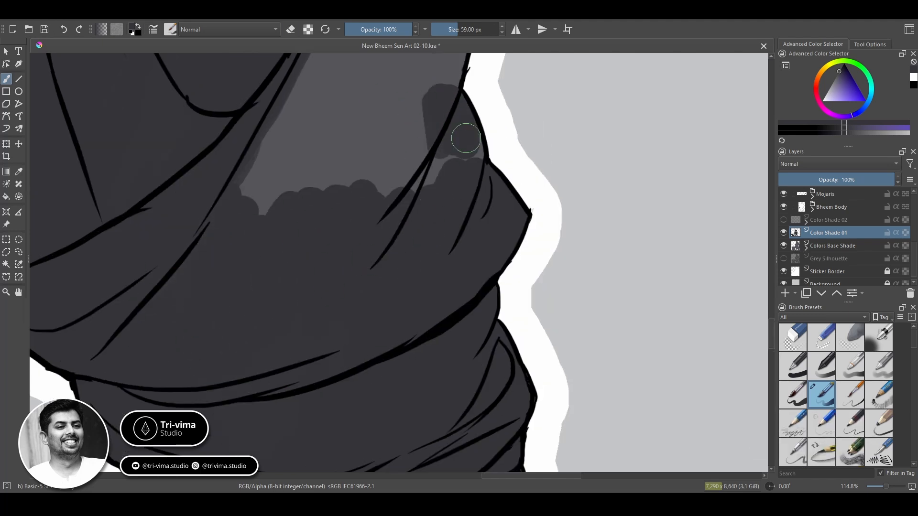
Shade the remaining light area of the drape above the leg wrap and clean up its outer edge with the eraser
{"action": "scroll", "coordinate": [466, 139], "scroll_direction": "up", "scroll_amount": 5}
{"action": "scroll", "coordinate": [260, 333], "scroll_direction": "down", "scroll_amount": 5}
{"action": "key", "text": "e"}
{"action": "scroll", "coordinate": [354, 259], "scroll_direction": "up", "scroll_amount": 3}
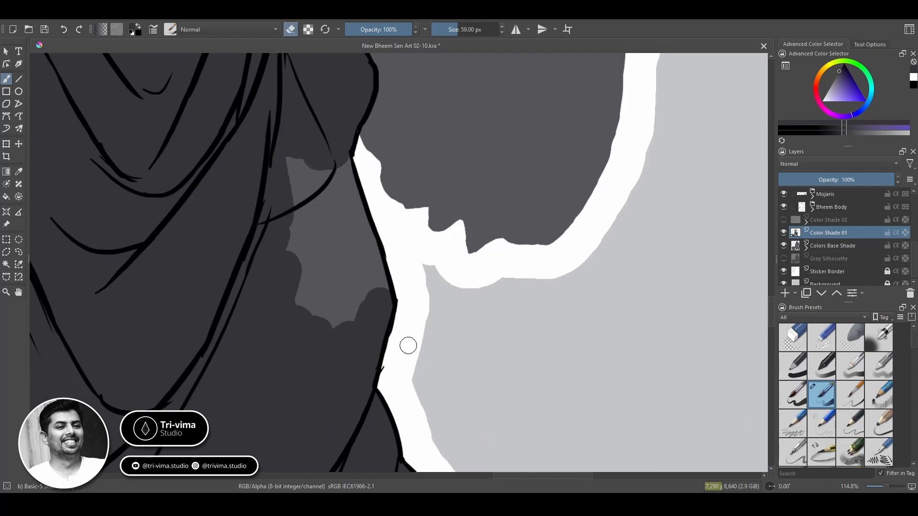
{"action": "mouse_move", "coordinate": [409, 345]}
{"action": "left_mouse_down"}
{"action": "mouse_move", "coordinate": [352, 225]}
{"action": "mouse_move", "coordinate": [363, 165]}
{"action": "mouse_move", "coordinate": [297, 202]}
{"action": "mouse_move", "coordinate": [467, 311]}
{"action": "mouse_move", "coordinate": [271, 273]}
{"action": "mouse_move", "coordinate": [582, 376]}
{"action": "mouse_move", "coordinate": [213, 352]}
{"action": "left_mouse_up"}
{"action": "key", "text": "bracketright"}
{"action": "key", "text": "e"}
Reduce the brush to 18 px and paint shadows along the waist sash folds beside the ring knot
{"action": "key", "text": "space"}
{"action": "key", "text": "bracketleft"}
{"action": "key", "text": "bracketleft"}
{"action": "key", "text": "bracketleft"}
{"action": "key", "text": "bracketleft"}
{"action": "key", "text": "bracketleft"}
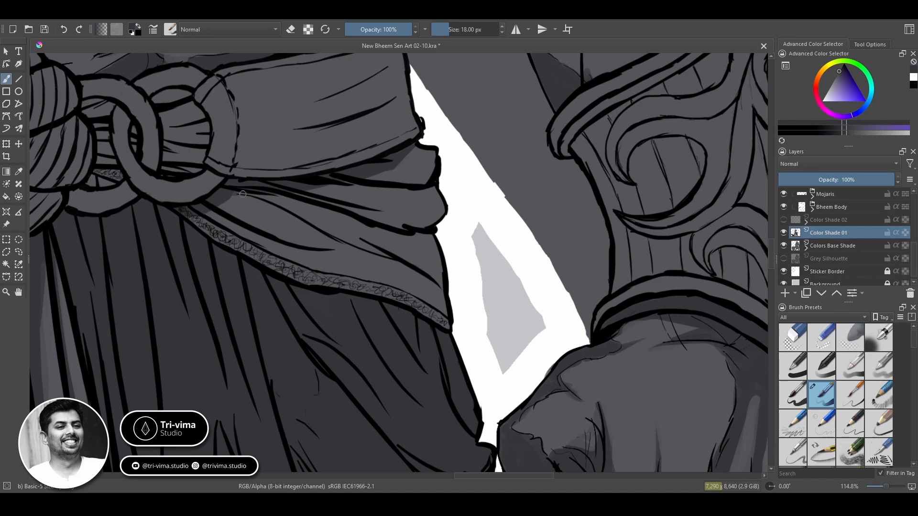
{"action": "left_click_drag", "start_coordinate": [243, 194], "coordinate": [338, 217]}
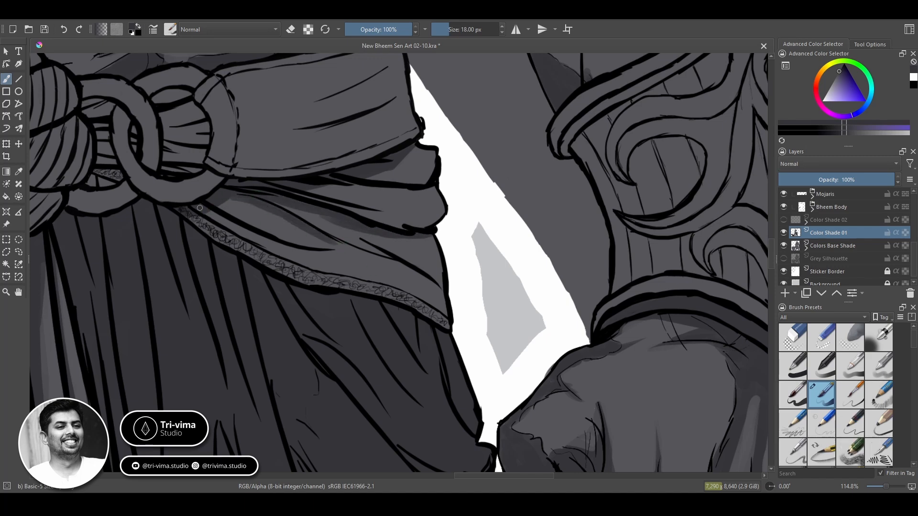
{"action": "left_click_drag", "start_coordinate": [200, 208], "coordinate": [297, 245]}
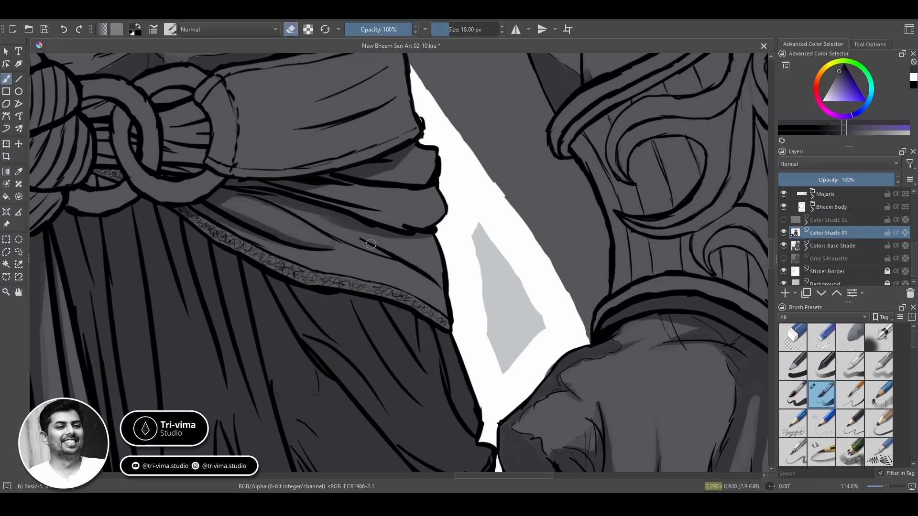
Refine the shadows in the lower sash folds above the embroidered border, alternating painting and erasing
{"action": "key", "text": "e"}
{"action": "key", "text": "e"}
{"action": "left_click_drag", "start_coordinate": [391, 267], "coordinate": [434, 287]}
{"action": "key", "text": "e"}
{"action": "key", "text": "e"}
{"action": "key", "text": "e"}
{"action": "mouse_move", "coordinate": [264, 250]}
{"action": "left_mouse_down"}
{"action": "mouse_move", "coordinate": [335, 279]}
{"action": "mouse_move", "coordinate": [322, 279]}
{"action": "left_mouse_up"}
Clean up the shadow shapes in the upper sash folds under the belt, alternating erasing and painting
{"action": "key", "text": "e"}
{"action": "mouse_move", "coordinate": [284, 192]}
{"action": "left_mouse_down"}
{"action": "mouse_move", "coordinate": [365, 211]}
{"action": "mouse_move", "coordinate": [337, 197]}
{"action": "mouse_move", "coordinate": [316, 180]}
{"action": "left_mouse_up"}
{"action": "key", "text": "e"}
{"action": "key", "text": "e"}
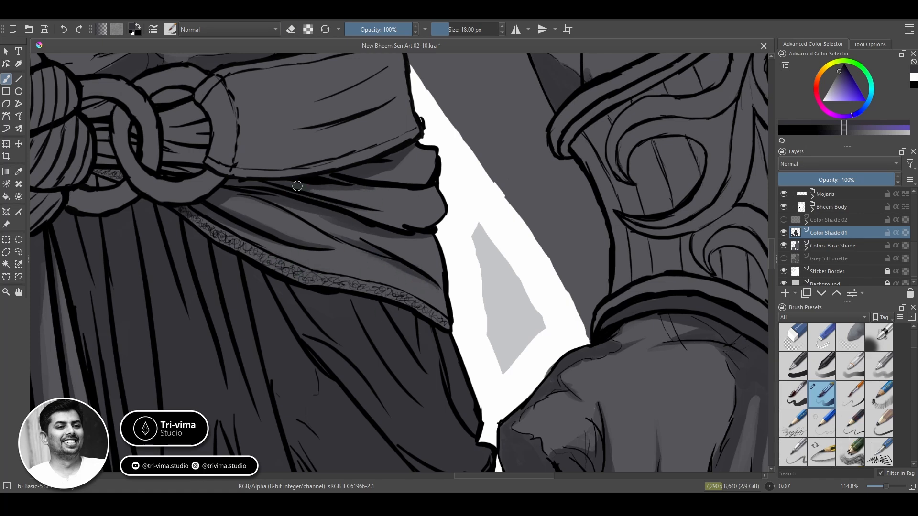
{"action": "key", "text": "e"}
{"action": "key", "text": "e"}
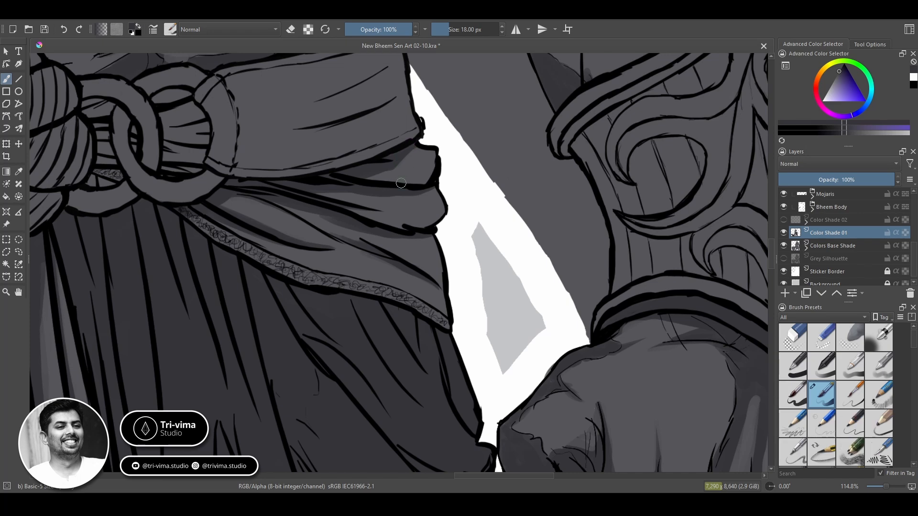
Erase a thin highlight out of the shadow in the narrow edge fold between the sash border and the fist
{"action": "left_click_drag", "start_coordinate": [357, 348], "coordinate": [580, 186]}
{"action": "left_click_drag", "start_coordinate": [363, 373], "coordinate": [475, 184]}
{"action": "left_click_drag", "start_coordinate": [279, 231], "coordinate": [291, 44]}
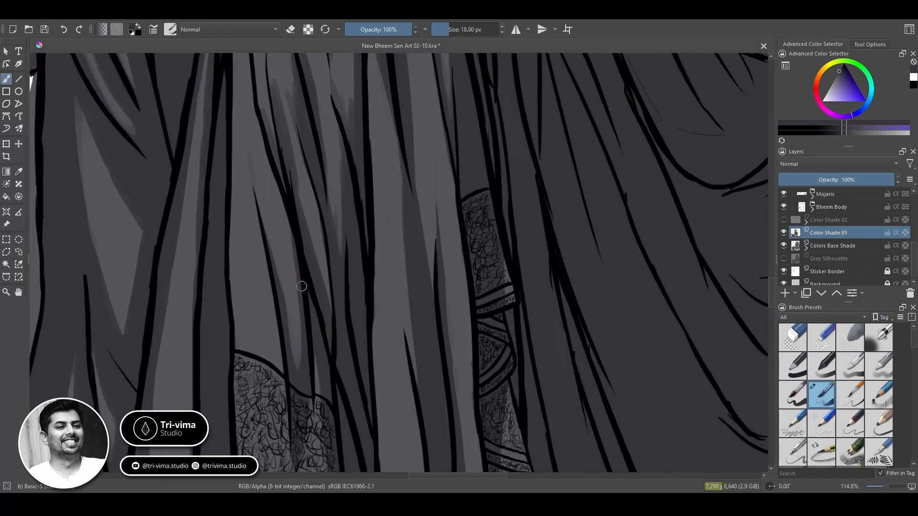
{"action": "mouse_move", "coordinate": [325, 375]}
{"action": "left_mouse_down"}
{"action": "mouse_move", "coordinate": [326, 263]}
{"action": "mouse_move", "coordinate": [218, 249]}
{"action": "left_mouse_up"}
{"action": "mouse_move", "coordinate": [453, 145]}
{"action": "left_mouse_down"}
{"action": "mouse_move", "coordinate": [371, 203]}
{"action": "mouse_move", "coordinate": [282, 301]}
{"action": "left_mouse_up"}
{"action": "key", "text": "e"}
{"action": "left_click_drag", "start_coordinate": [242, 337], "coordinate": [397, 277]}
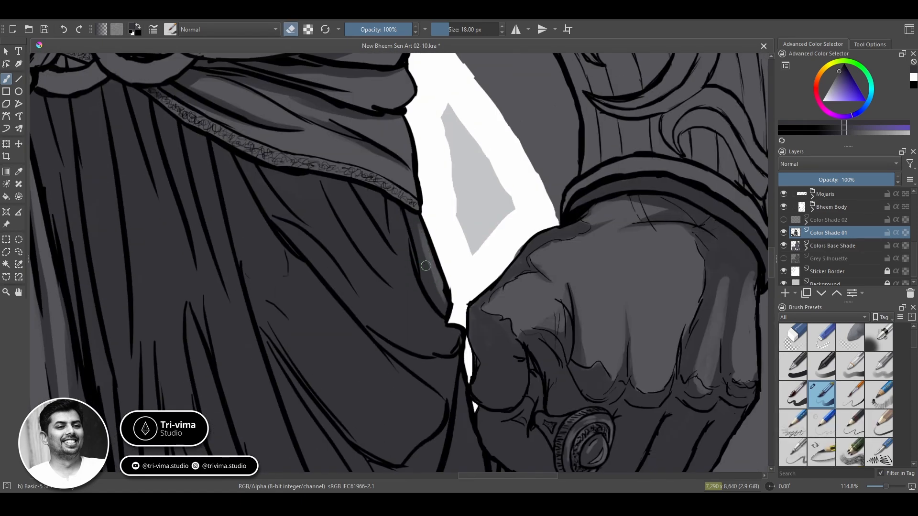
{"action": "key", "text": "e"}
{"action": "key", "text": "e"}
{"action": "left_click_drag", "start_coordinate": [418, 228], "coordinate": [441, 297]}
{"action": "key", "text": "e"}
{"action": "left_click_drag", "start_coordinate": [429, 259], "coordinate": [441, 297]}
{"action": "key", "text": "e"}
{"action": "mouse_move", "coordinate": [418, 229]}
{"action": "left_mouse_down"}
{"action": "mouse_move", "coordinate": [442, 302]}
{"action": "mouse_move", "coordinate": [435, 281]}
{"action": "mouse_move", "coordinate": [436, 294]}
{"action": "left_mouse_up"}
Extend and refine the highlight along the garment's outer edge fold, alternating erasing and painting
{"action": "key", "text": "e"}
{"action": "key", "text": "e"}
{"action": "key", "text": "e"}
{"action": "left_click_drag", "start_coordinate": [421, 258], "coordinate": [435, 287]}
{"action": "key", "text": "e"}
{"action": "left_click_drag", "start_coordinate": [421, 235], "coordinate": [443, 292]}
Erase long highlights out of the adjacent folds running from the sash border toward the thumb
{"action": "mouse_move", "coordinate": [411, 213]}
{"action": "left_mouse_down"}
{"action": "mouse_move", "coordinate": [424, 302]}
{"action": "mouse_move", "coordinate": [404, 232]}
{"action": "mouse_move", "coordinate": [404, 274]}
{"action": "left_mouse_up"}
{"action": "key", "text": "e"}
{"action": "key", "text": "e"}
{"action": "key", "text": "e"}
{"action": "key", "text": "e"}
{"action": "left_click_drag", "start_coordinate": [393, 227], "coordinate": [410, 288]}
{"action": "mouse_move", "coordinate": [354, 206]}
{"action": "left_mouse_down"}
{"action": "mouse_move", "coordinate": [397, 267]}
{"action": "mouse_move", "coordinate": [399, 247]}
{"action": "mouse_move", "coordinate": [349, 191]}
{"action": "mouse_move", "coordinate": [404, 295]}
{"action": "left_mouse_up"}
{"action": "key", "text": "e"}
{"action": "key", "text": "e"}
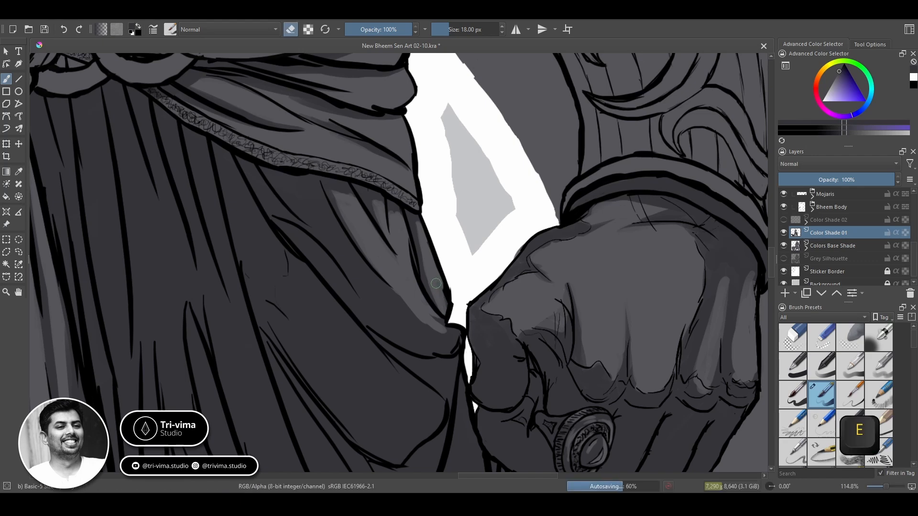
Refine the shadow and highlight in the narrow edge fold beside the fist with a 13 px brush, alternating erasing and painting
{"action": "key", "text": "e"}
{"action": "key", "text": "e"}
{"action": "key", "text": "e"}
{"action": "key", "text": "e"}
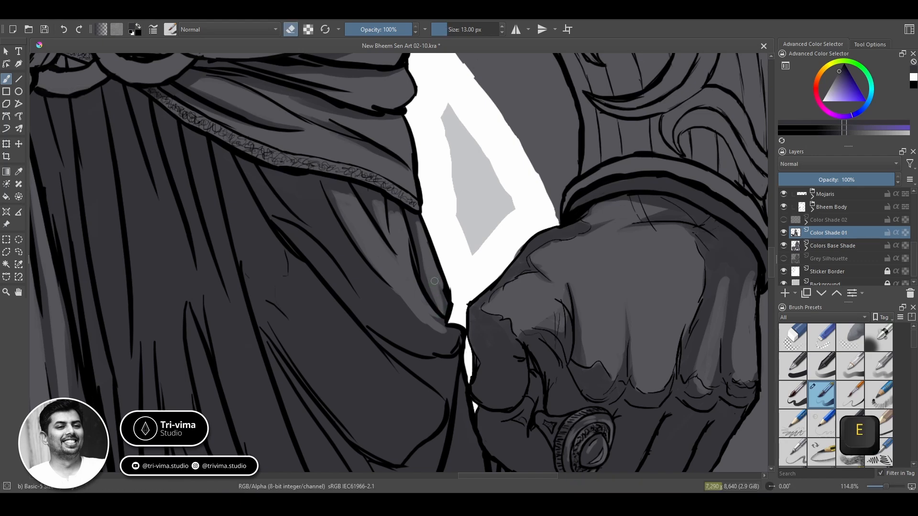
{"action": "key", "text": "e"}
{"action": "key", "text": "e"}
{"action": "key", "text": "e"}
{"action": "key", "text": "e"}
{"action": "key", "text": "e"}
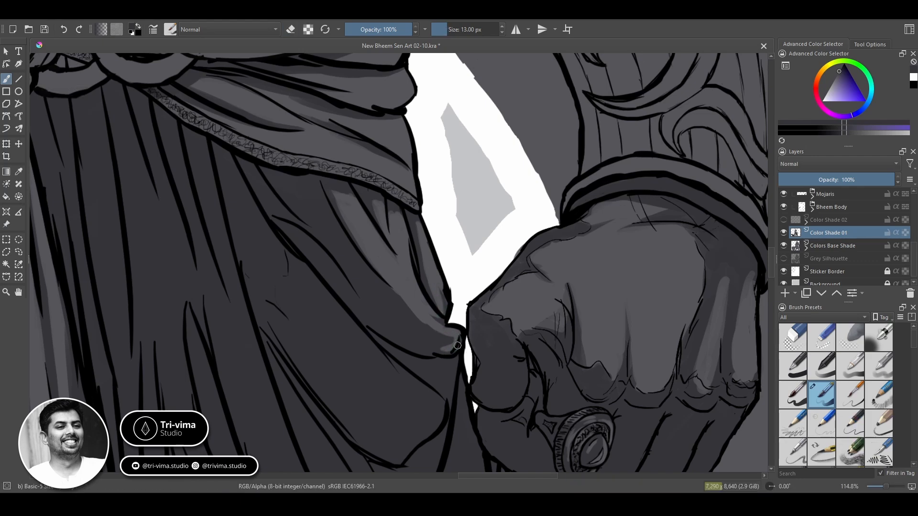
Erase the shadow from the rounded fold tip beside the thumb and widen the highlight up the fold with a brush of about 24 px
{"action": "key", "text": "e"}
{"action": "key", "text": "e"}
{"action": "key", "text": "e"}
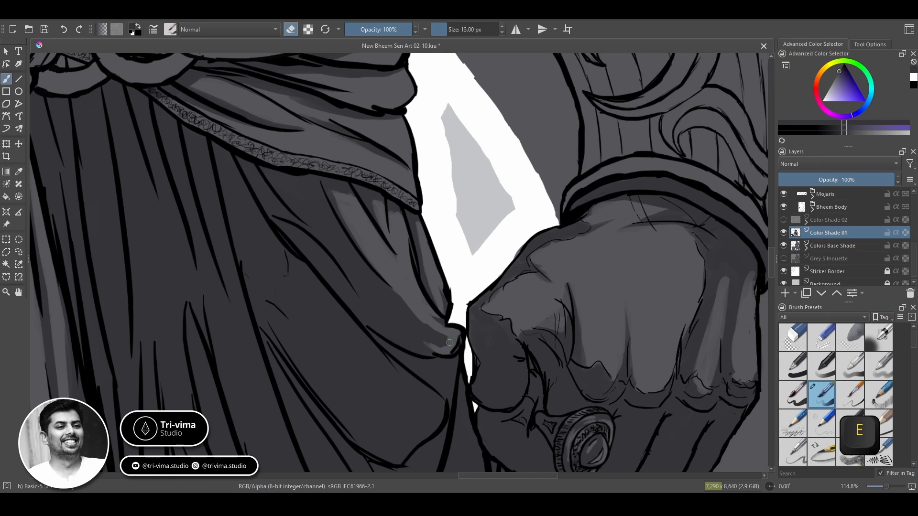
{"action": "key", "text": "]"}
{"action": "key", "text": "]"}
{"action": "key", "text": "]"}
{"action": "key", "text": "]"}
{"action": "key", "text": "]"}
{"action": "key", "text": "]"}
{"action": "key", "text": "]"}
{"action": "key", "text": "]"}
{"action": "key", "text": "]"}
{"action": "key", "text": "]"}
{"action": "key", "text": "]"}
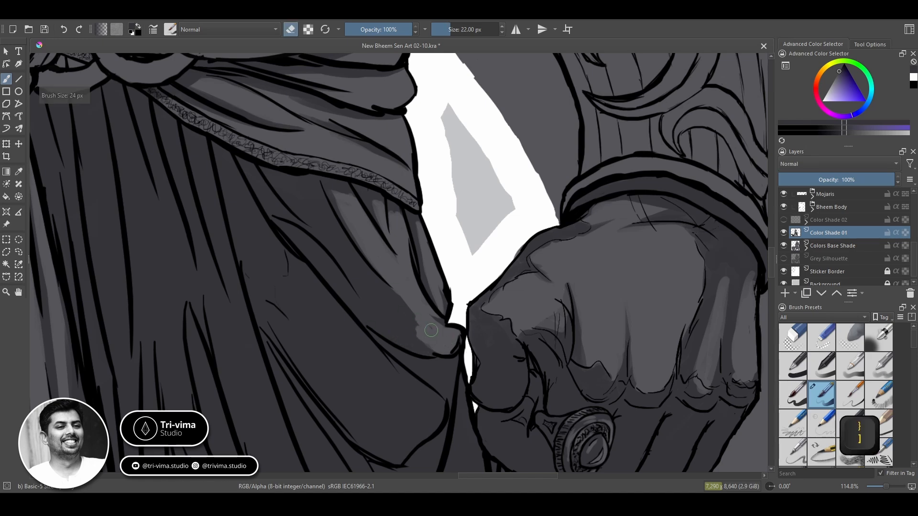
{"action": "left_click_drag", "start_coordinate": [410, 324], "coordinate": [382, 306]}
Reduce the brush to 16 px and erase highlights from the upper part of the fold just below the sash border
{"action": "key", "text": "["}
{"action": "key", "text": "["}
{"action": "key", "text": "["}
{"action": "key", "text": "["}
{"action": "key", "text": "["}
{"action": "key", "text": "["}
{"action": "key", "text": "["}
{"action": "key", "text": "["}
{"action": "left_click_drag", "start_coordinate": [296, 215], "coordinate": [369, 272]}
{"action": "key", "text": "e"}
{"action": "key", "text": "e"}
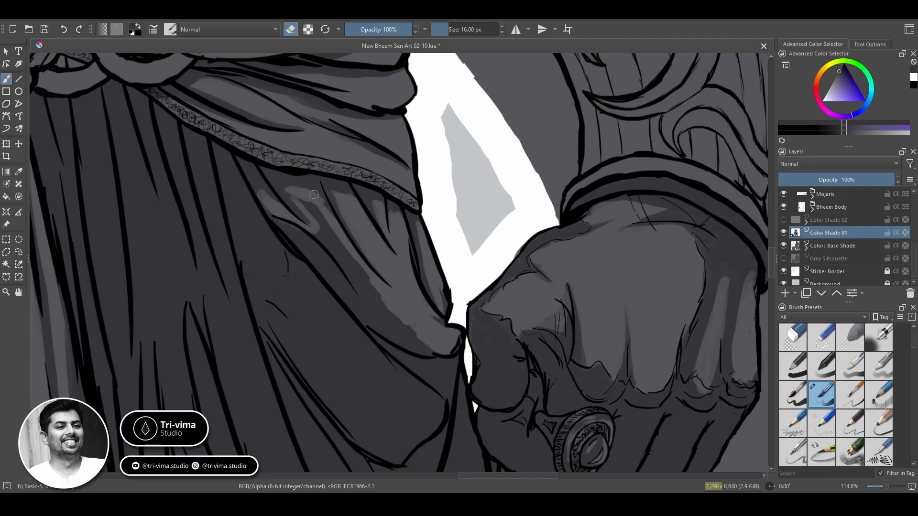
Clear the remaining shadow down the middle of that fold to its lower outline, alternating erasing and painting
{"action": "key", "text": "e"}
{"action": "key", "text": "e"}
{"action": "left_click_drag", "start_coordinate": [289, 195], "coordinate": [350, 274]}
{"action": "key", "text": "e"}
{"action": "key", "text": "e"}
{"action": "key", "text": "e"}
{"action": "key", "text": "e"}
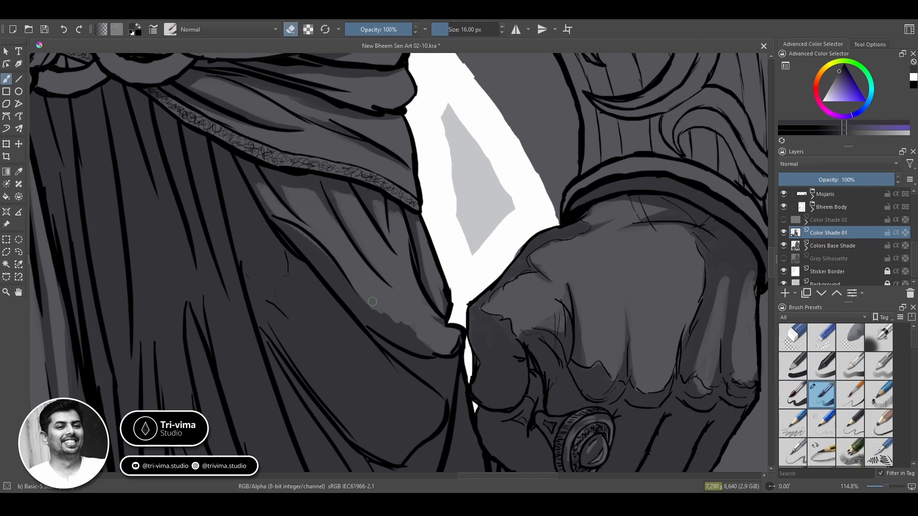
Shade the folds under the sash border with the soft Basic-4 brush and sharpen the shadow shapes with the 18 px hard brush
{"action": "key", "text": "slash"}
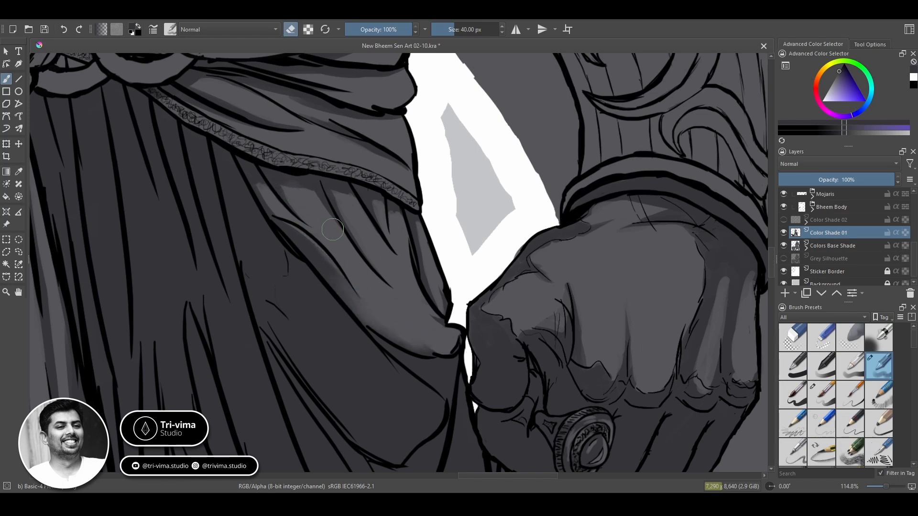
{"action": "key", "text": "bracketleft"}
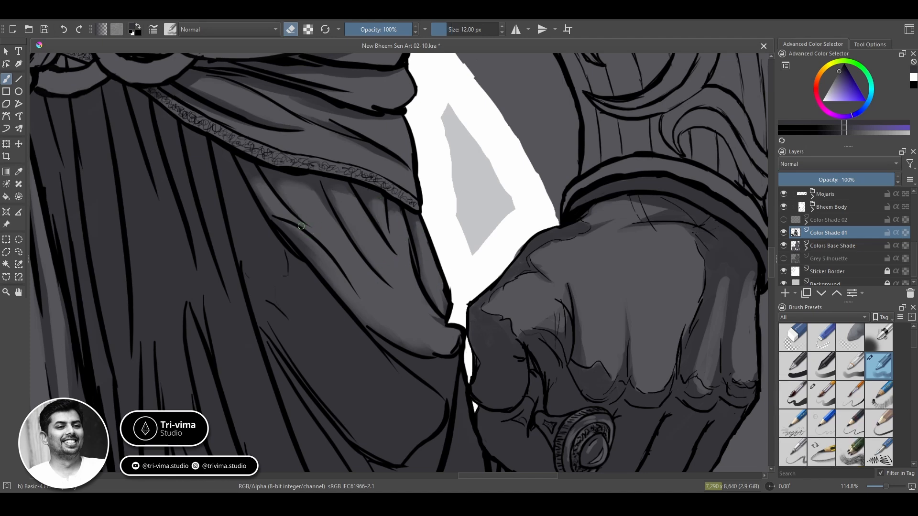
{"action": "key", "text": "slash"}
{"action": "key", "text": "e"}
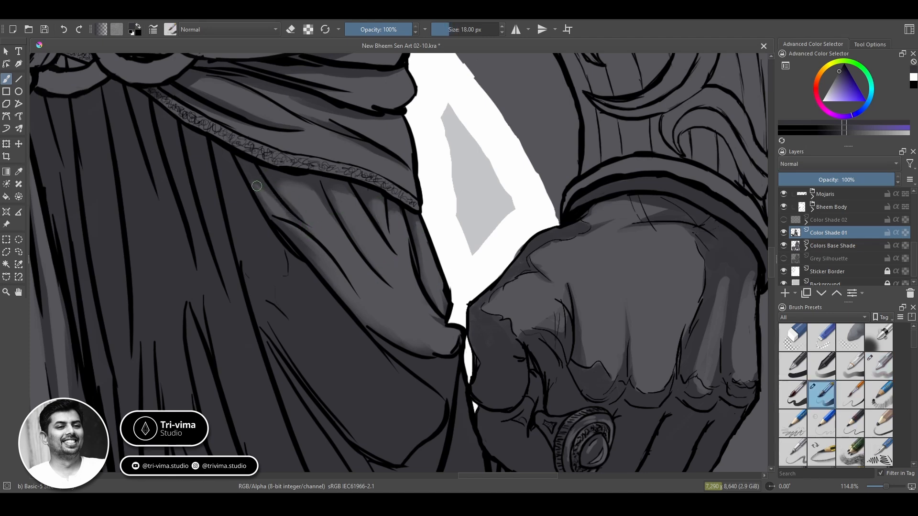
{"action": "key", "text": "e"}
{"action": "key", "text": "e"}
{"action": "key", "text": "e"}
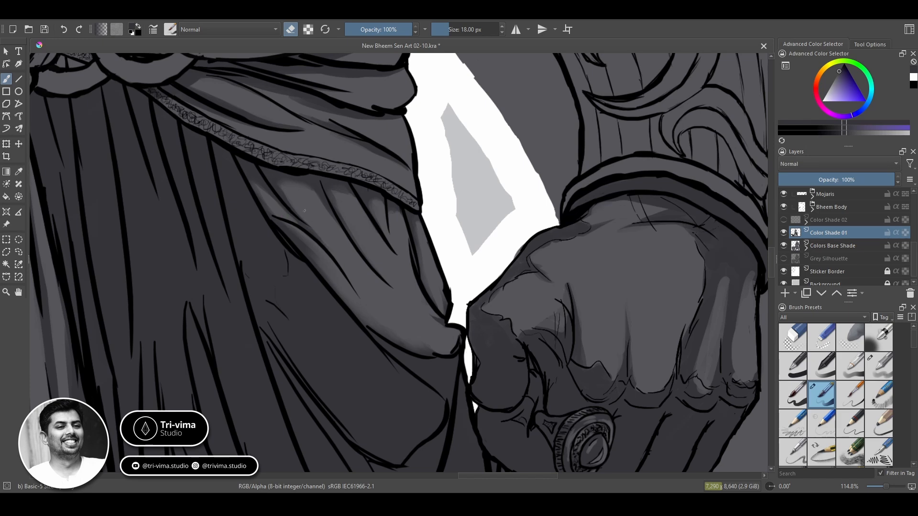
{"action": "key", "text": "e"}
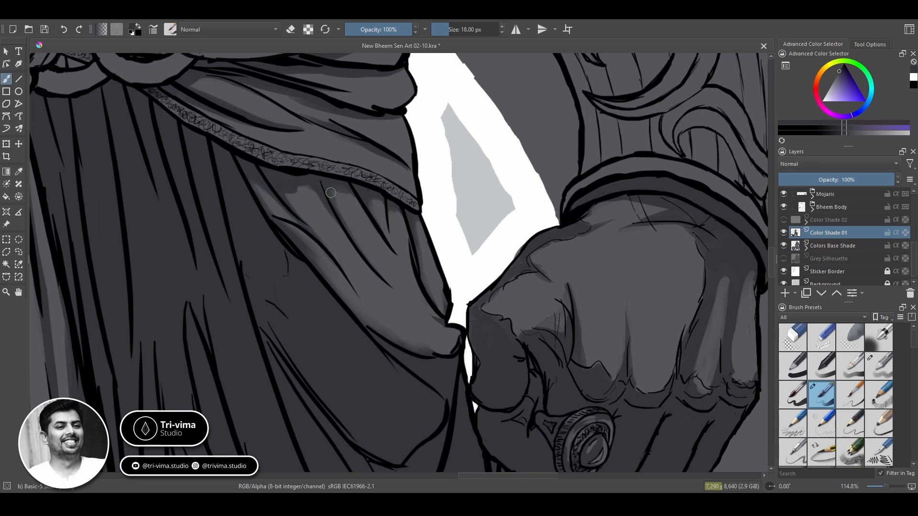
{"action": "key", "text": "e"}
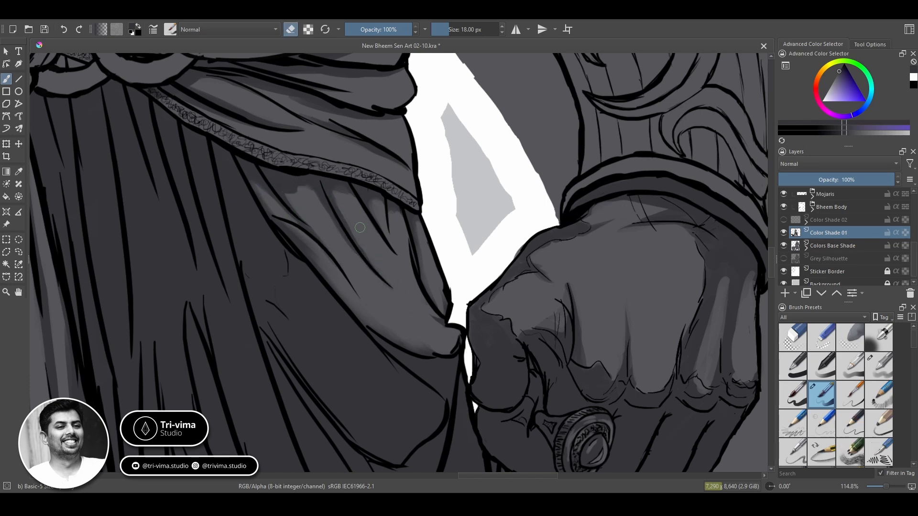
Define the small shadows between the creases below the sash border's outer corner, alternating erasing and painting at 18 px
{"action": "key", "text": "e"}
{"action": "key", "text": "e"}
{"action": "key", "text": "e"}
{"action": "key", "text": "e"}
{"action": "key", "text": "e"}
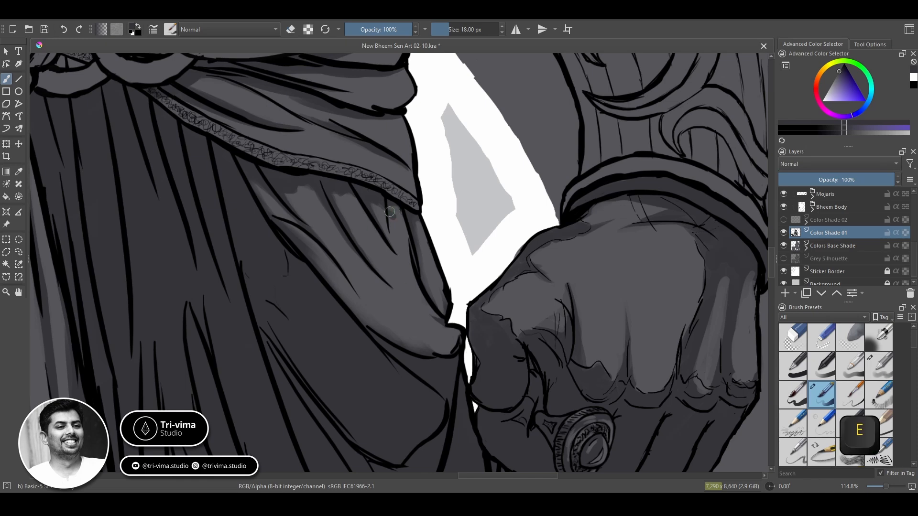
{"action": "key", "text": "e"}
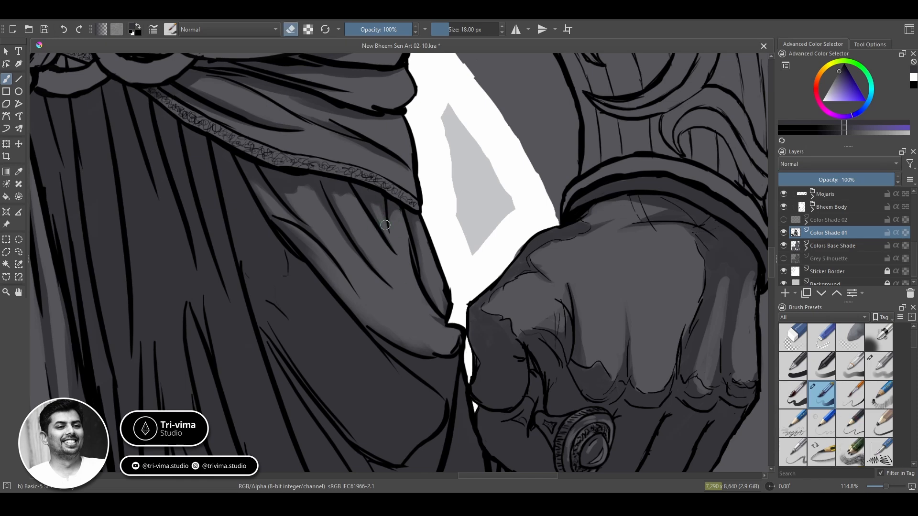
Clean up the shadow strip along the fold's long lower outline toward the thumb, alternating erasing and painting
{"action": "key", "text": "e"}
{"action": "key", "text": "e"}
{"action": "key", "text": "e"}
{"action": "key", "text": "e"}
{"action": "key", "text": "e"}
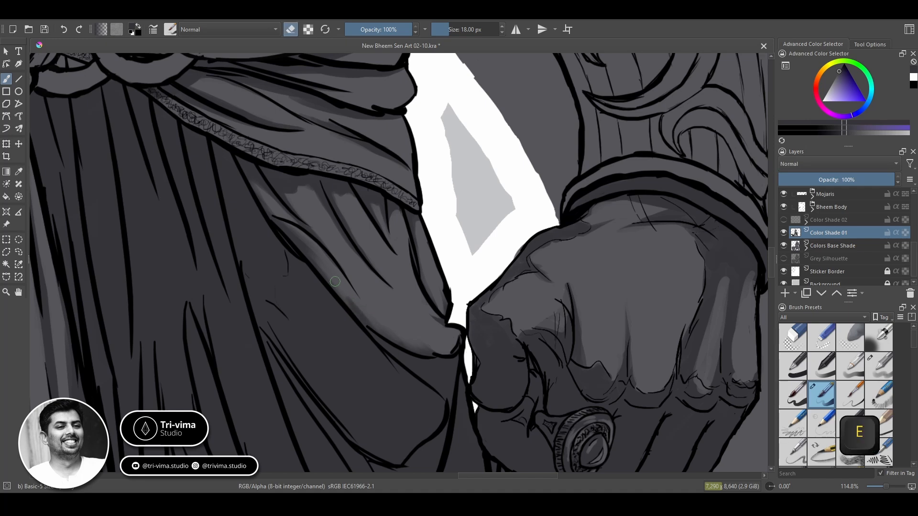
{"action": "key", "text": "e"}
{"action": "key", "text": "e"}
{"action": "key", "text": "e"}
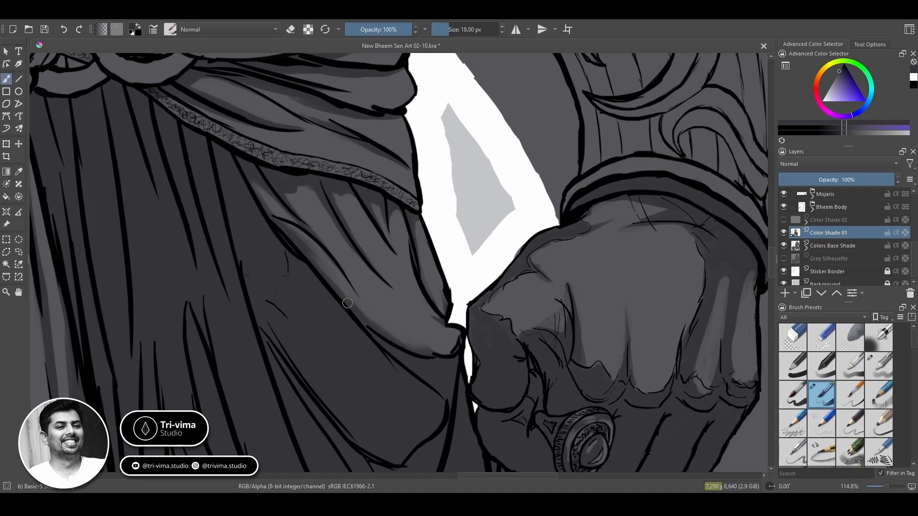
Enlarge the brush to 38 px and erase the shadow from the large hanging fold below, from the sash border to its rounded end
{"action": "key", "text": "bracketright"}
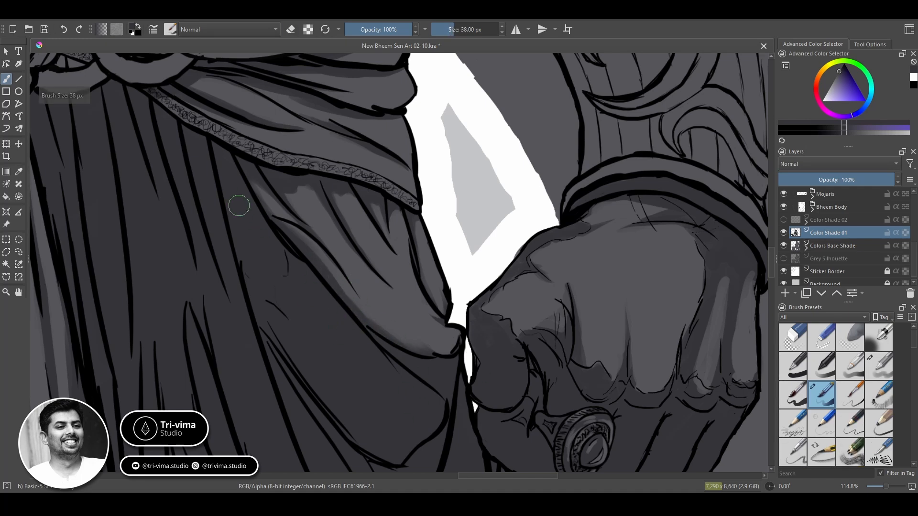
{"action": "key", "text": "e"}
{"action": "left_click_drag", "start_coordinate": [232, 184], "coordinate": [301, 285]}
{"action": "mouse_move", "coordinate": [272, 242]}
{"action": "left_mouse_down"}
{"action": "mouse_move", "coordinate": [342, 332]}
{"action": "mouse_move", "coordinate": [424, 403]}
{"action": "mouse_move", "coordinate": [396, 451]}
{"action": "mouse_move", "coordinate": [366, 325]}
{"action": "left_mouse_up"}
{"action": "key", "text": "space"}
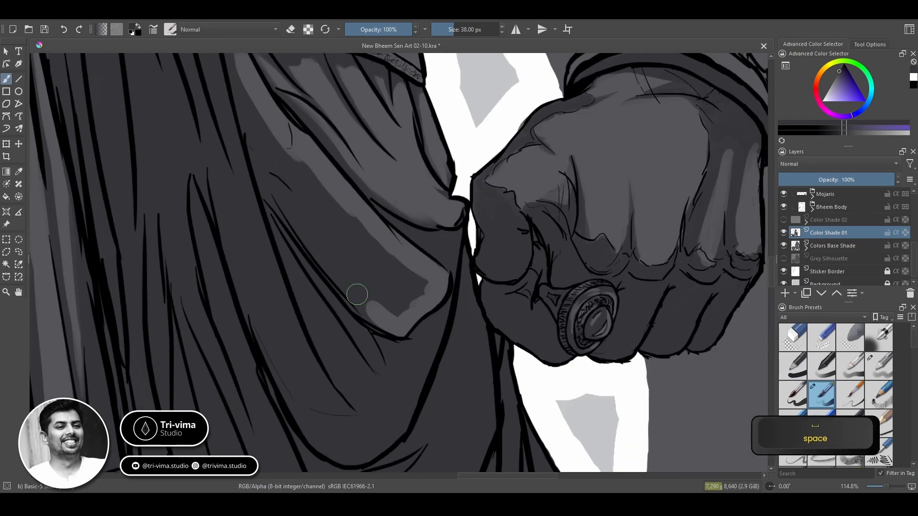
{"action": "key", "text": "e"}
{"action": "mouse_move", "coordinate": [274, 192]}
{"action": "left_mouse_down"}
{"action": "mouse_move", "coordinate": [371, 316]}
{"action": "mouse_move", "coordinate": [329, 218]}
{"action": "mouse_move", "coordinate": [416, 299]}
{"action": "left_mouse_up"}
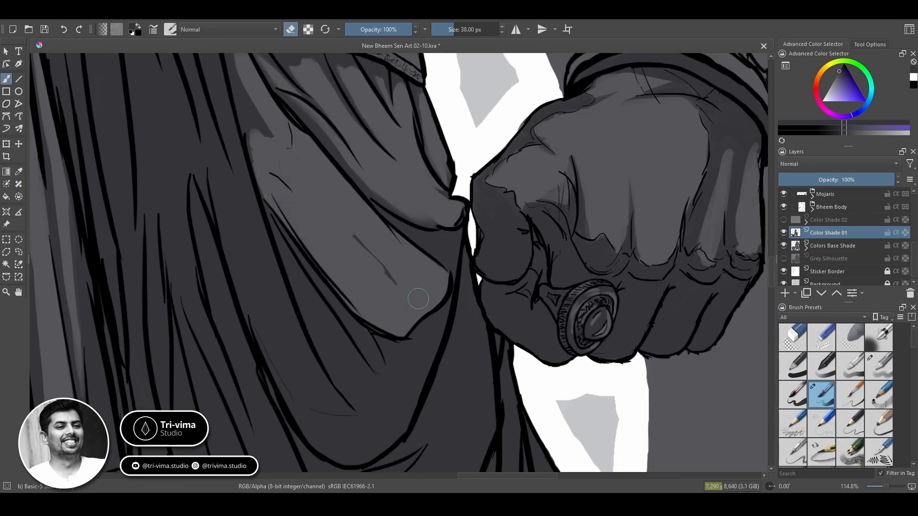
Paint and blend a soft shadow in the upper part of the large fold with the Basic-4 brush at 41 px
{"action": "key", "text": "space"}
{"action": "mouse_move", "coordinate": [278, 137]}
{"action": "left_mouse_down"}
{"action": "mouse_move", "coordinate": [375, 267]}
{"action": "mouse_move", "coordinate": [410, 290]}
{"action": "left_mouse_up"}
{"action": "key", "text": "e"}
{"action": "key", "text": "/"}
{"action": "left_click_drag", "start_coordinate": [383, 284], "coordinate": [352, 220]}
{"action": "mouse_move", "coordinate": [351, 282]}
{"action": "left_mouse_down"}
{"action": "mouse_move", "coordinate": [351, 264]}
{"action": "mouse_move", "coordinate": [371, 263]}
{"action": "left_mouse_up"}
{"action": "key", "text": "e"}
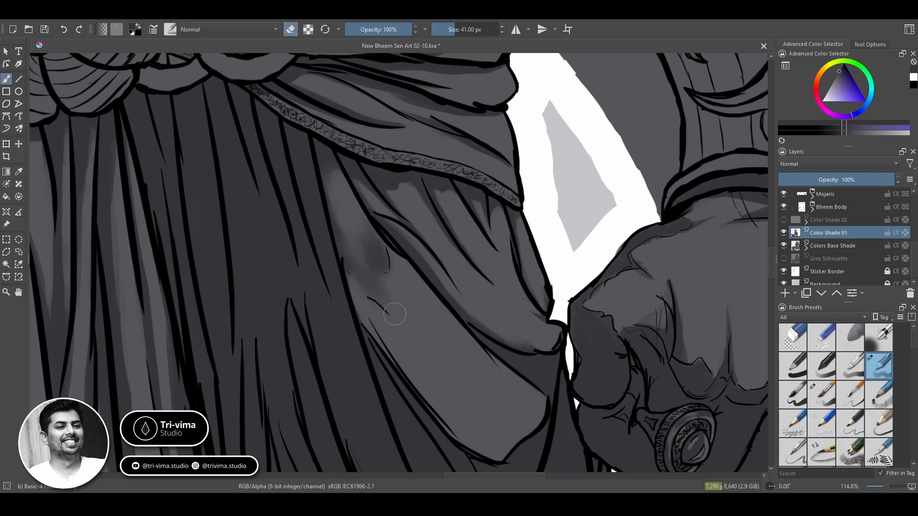
{"action": "key", "text": "e"}
{"action": "key", "text": "space"}
{"action": "left_click_drag", "start_coordinate": [364, 311], "coordinate": [324, 285]}
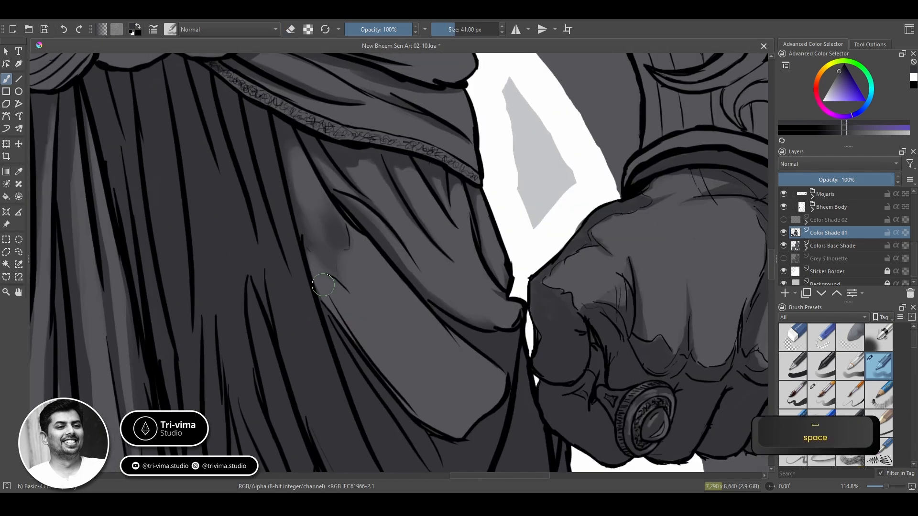
Erase a highlight along the narrow fold beneath the large fold and soften its lower end with the 41 px soft brush
{"action": "key", "text": "/"}
{"action": "key", "text": "e"}
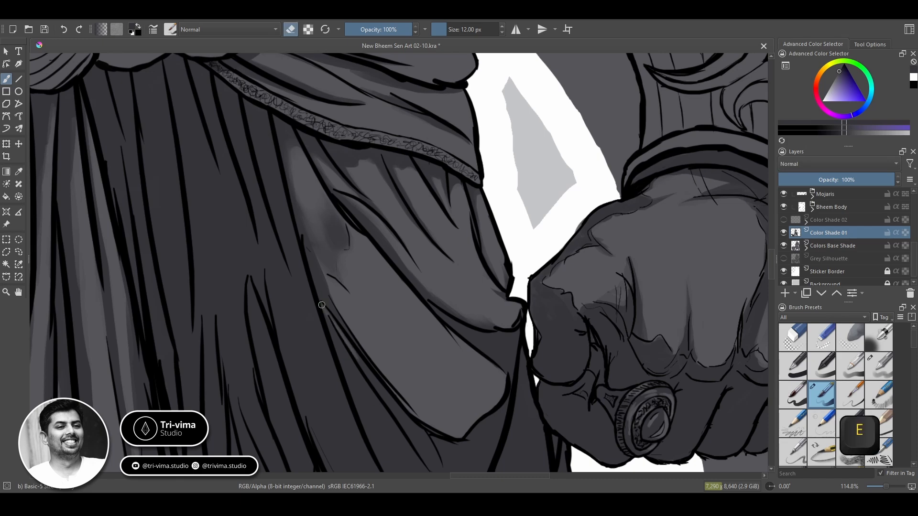
{"action": "key", "text": "space"}
{"action": "mouse_move", "coordinate": [370, 428]}
{"action": "left_mouse_down"}
{"action": "mouse_move", "coordinate": [313, 244]}
{"action": "mouse_move", "coordinate": [386, 379]}
{"action": "left_mouse_up"}
{"action": "mouse_move", "coordinate": [328, 282]}
{"action": "left_mouse_down"}
{"action": "mouse_move", "coordinate": [389, 384]}
{"action": "mouse_move", "coordinate": [400, 377]}
{"action": "left_mouse_up"}
{"action": "left_click", "coordinate": [879, 367]}
{"action": "key", "text": "e"}
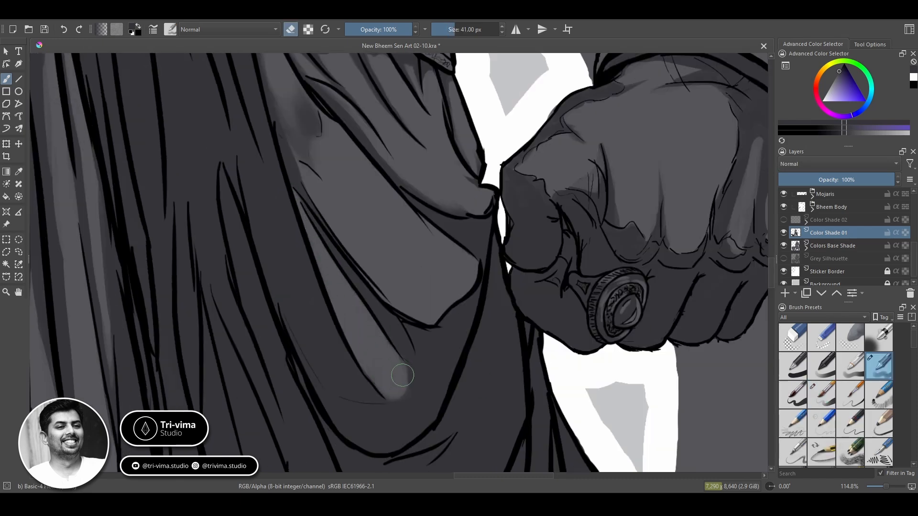
Soften the large fold's upper shadow and add a faint soft shadow near its rounded end with the brush at 59 px
{"action": "left_click_drag", "start_coordinate": [274, 85], "coordinate": [303, 119]}
{"action": "key", "text": "e"}
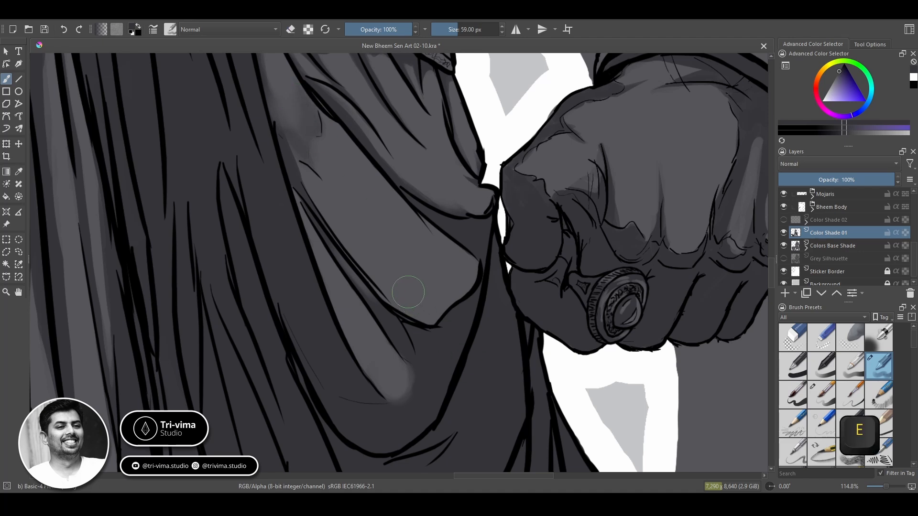
{"action": "left_click_drag", "start_coordinate": [416, 297], "coordinate": [413, 241]}
{"action": "key", "text": "e"}
{"action": "key", "text": "e"}
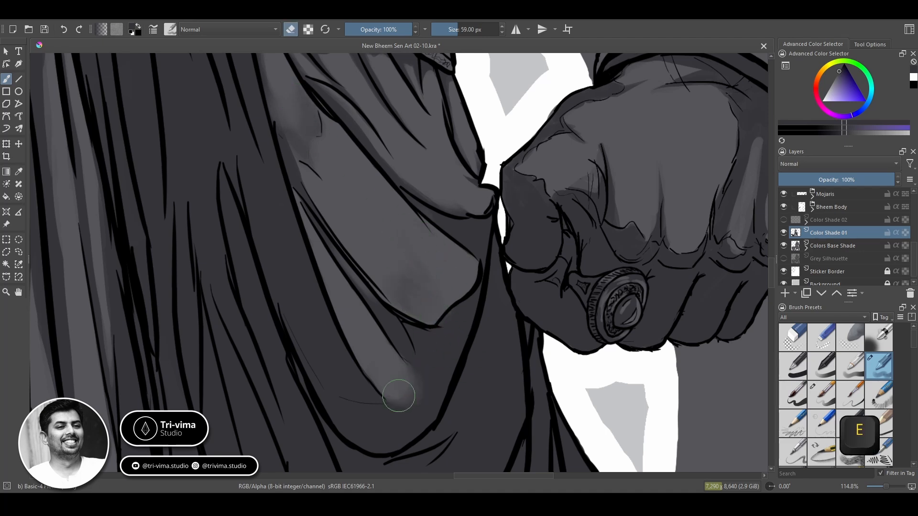
Add a soft highlight down the next long fold and shape its lower curve using the 24 px hard and 35 px soft brushes
{"action": "key", "text": "e"}
{"action": "mouse_move", "coordinate": [301, 306]}
{"action": "left_mouse_down"}
{"action": "mouse_move", "coordinate": [277, 240]}
{"action": "mouse_move", "coordinate": [353, 389]}
{"action": "mouse_move", "coordinate": [287, 256]}
{"action": "mouse_move", "coordinate": [316, 325]}
{"action": "left_mouse_up"}
{"action": "left_click", "coordinate": [822, 395]}
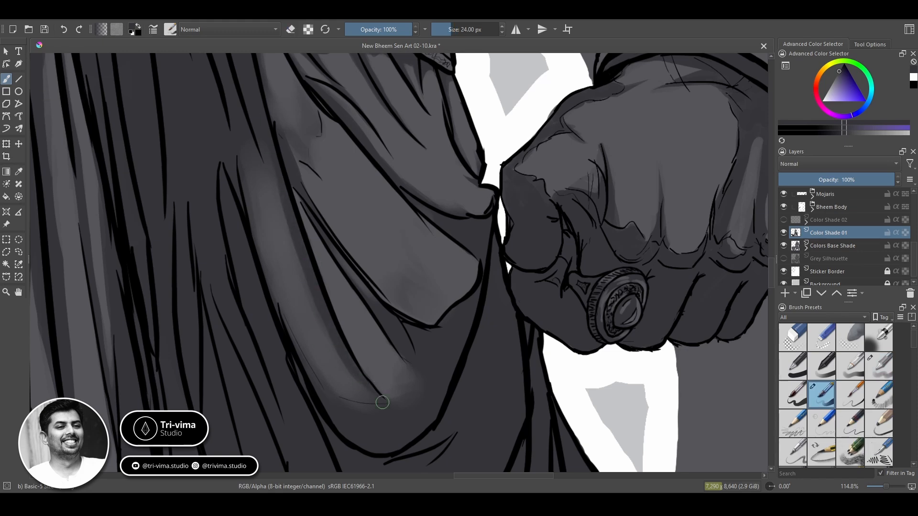
{"action": "key", "text": "ctrl+z"}
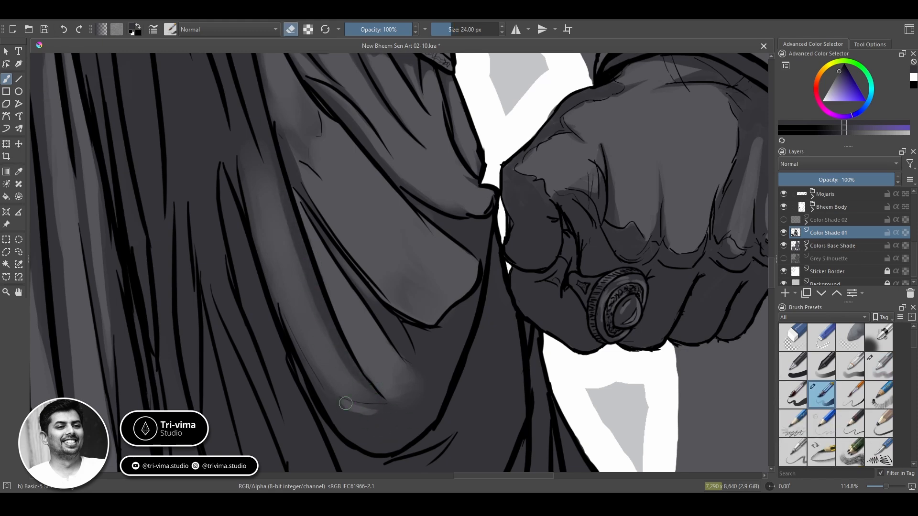
{"action": "key", "text": "/"}
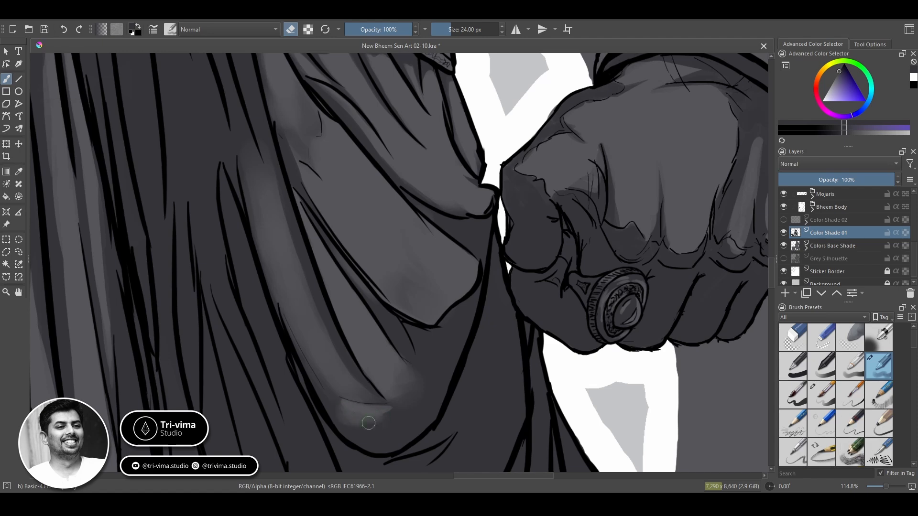
{"action": "key", "text": "e"}
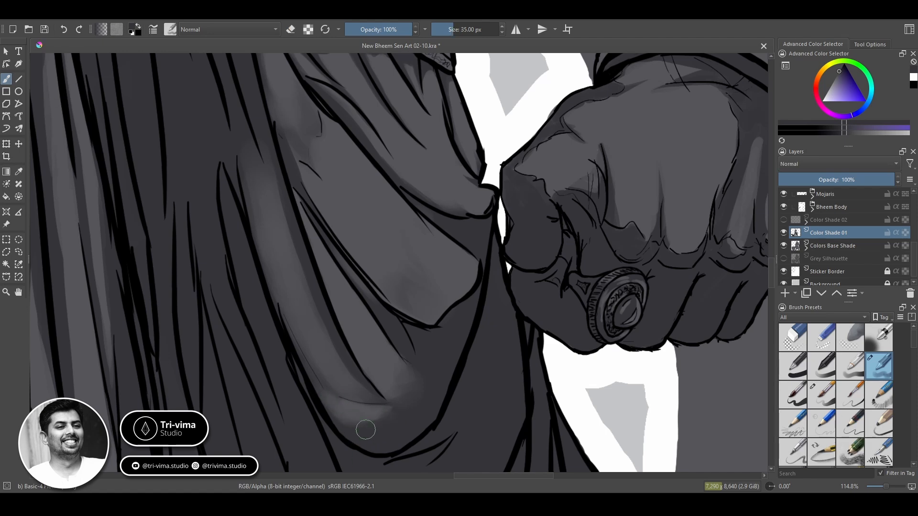
Erase thin highlights along the neighbouring narrow pleats up to the sash border with the 24 px hard brush
{"action": "key", "text": "/"}
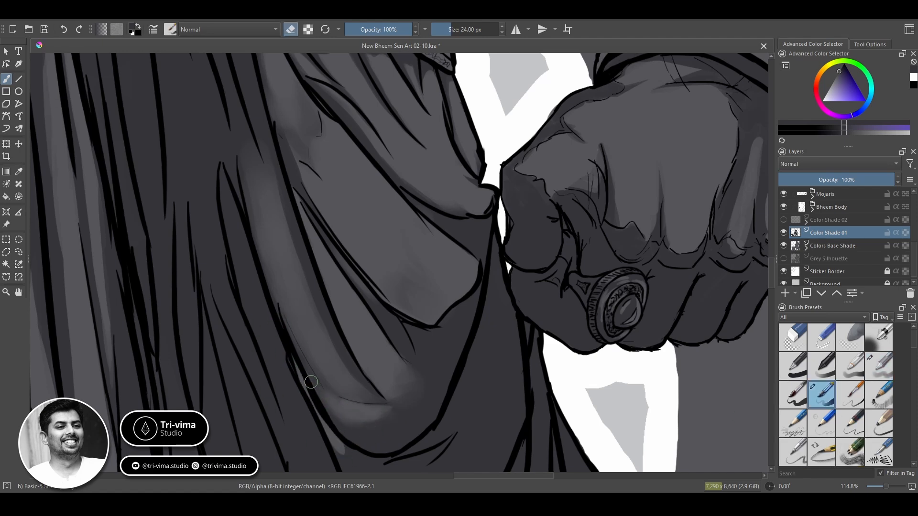
{"action": "key", "text": "e"}
{"action": "left_click_drag", "start_coordinate": [232, 192], "coordinate": [217, 143]}
{"action": "key", "text": "space"}
{"action": "mouse_move", "coordinate": [208, 173]}
{"action": "left_mouse_down"}
{"action": "mouse_move", "coordinate": [244, 293]}
{"action": "mouse_move", "coordinate": [248, 378]}
{"action": "left_mouse_up"}
{"action": "mouse_move", "coordinate": [270, 369]}
{"action": "left_mouse_down"}
{"action": "mouse_move", "coordinate": [218, 196]}
{"action": "mouse_move", "coordinate": [280, 325]}
{"action": "left_mouse_up"}
{"action": "key", "text": "e"}
{"action": "key", "text": "e"}
{"action": "left_click_drag", "start_coordinate": [274, 223], "coordinate": [304, 350]}
{"action": "key", "text": "e"}
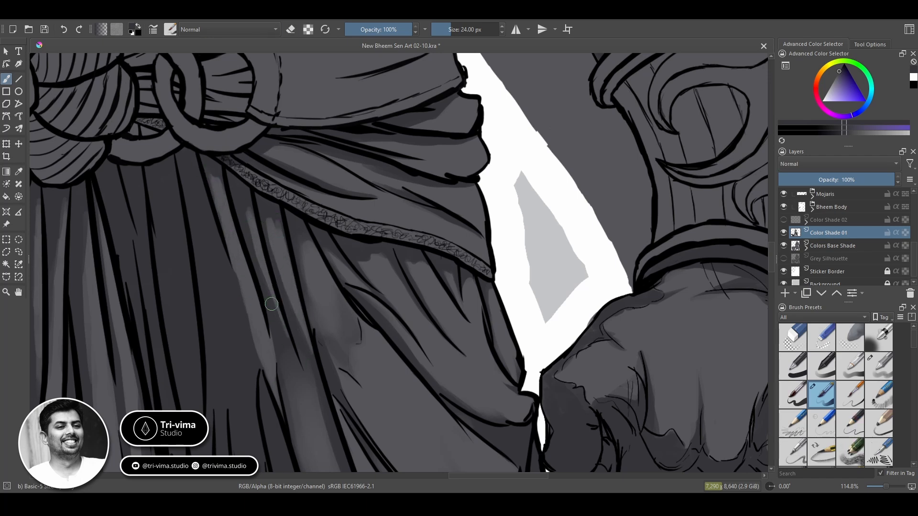
Soften the pleat highlights below the sash border with the 35 px soft brush and refine their edges with the 15 px hard brush
{"action": "left_click", "coordinate": [878, 371]}
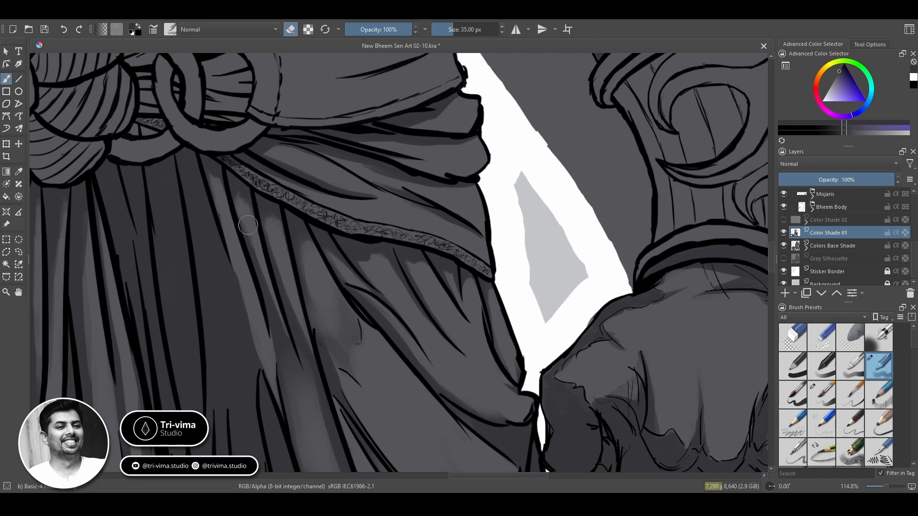
{"action": "key", "text": "slash"}
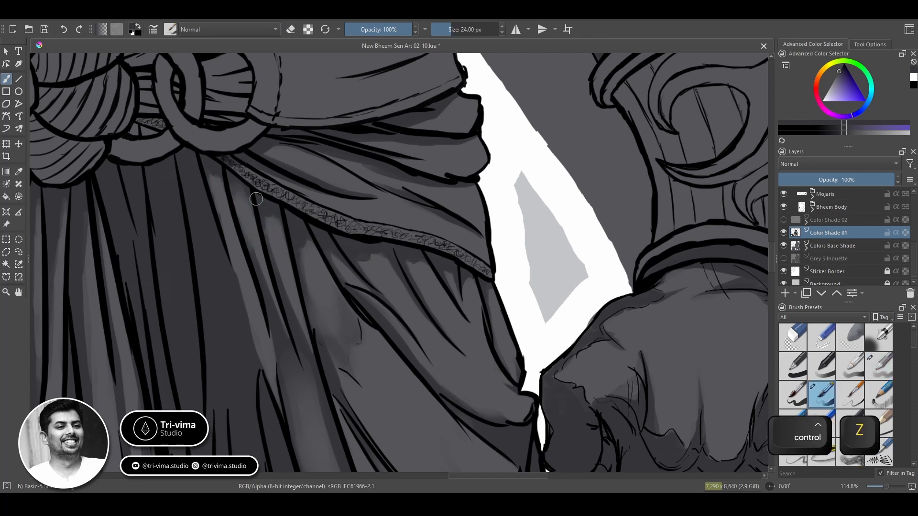
{"action": "key", "text": "e"}
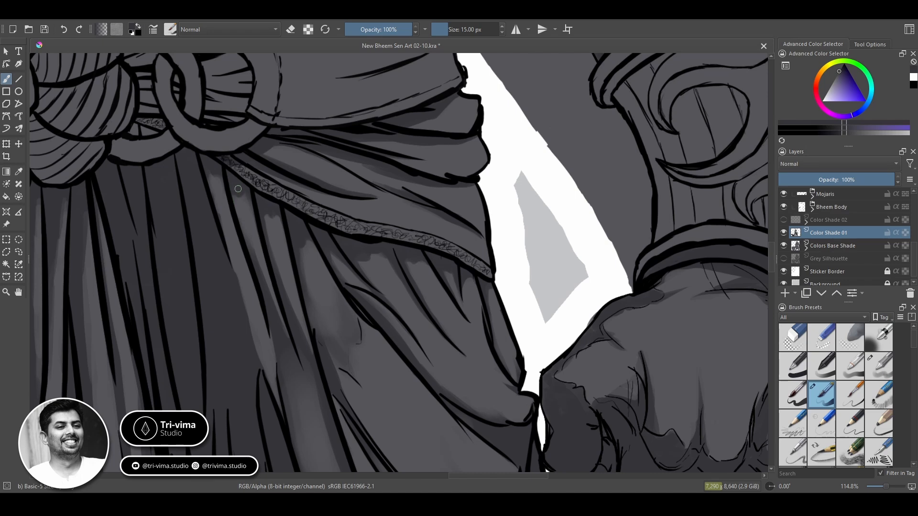
{"action": "key", "text": "e"}
{"action": "key", "text": "e"}
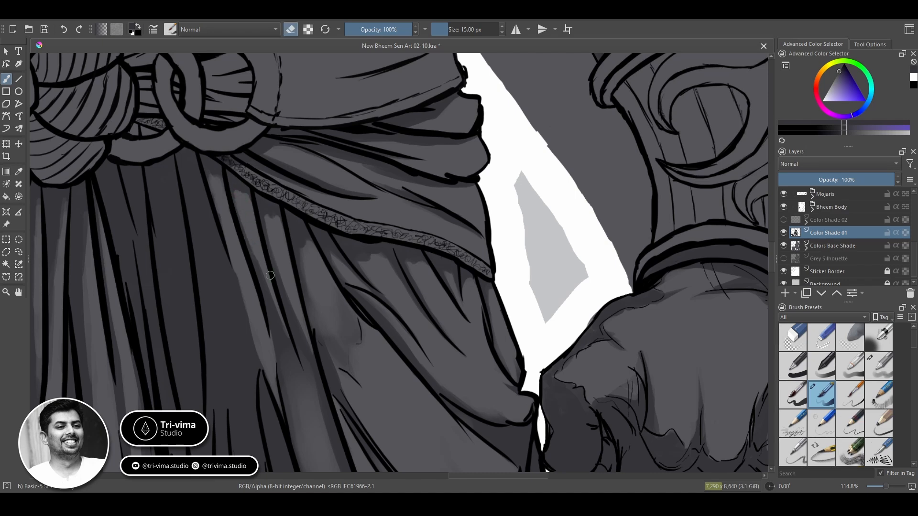
Erase a soft highlight down the narrow pleat below the waist knot with the soft brush at 20 px
{"action": "key", "text": "e"}
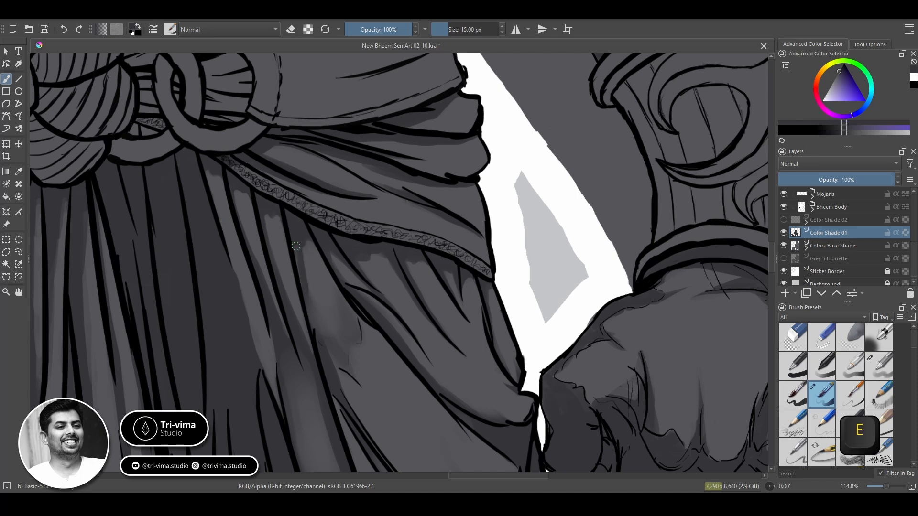
{"action": "key", "text": "slash"}
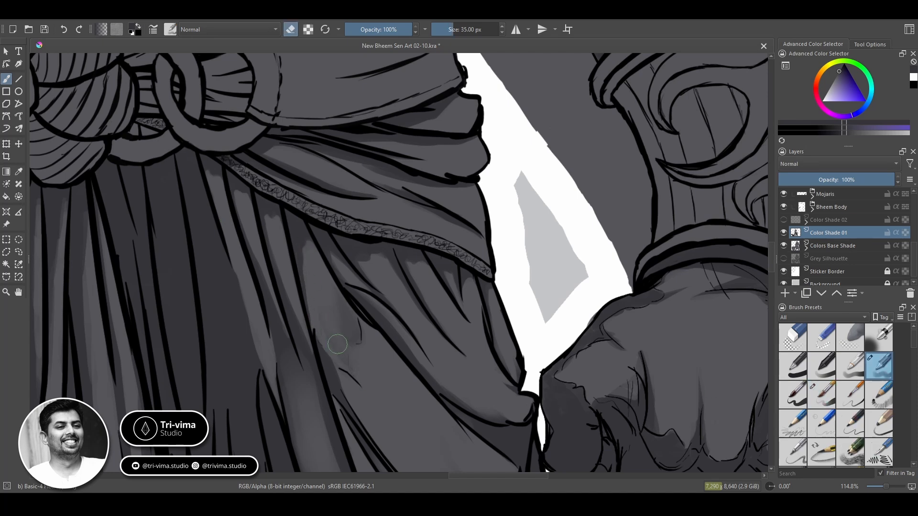
{"action": "scroll", "coordinate": [201, 239], "scroll_direction": "down", "scroll_amount": 2}
{"action": "key", "text": "bracketleft"}
{"action": "key", "text": "bracketleft"}
{"action": "key", "text": "bracketleft"}
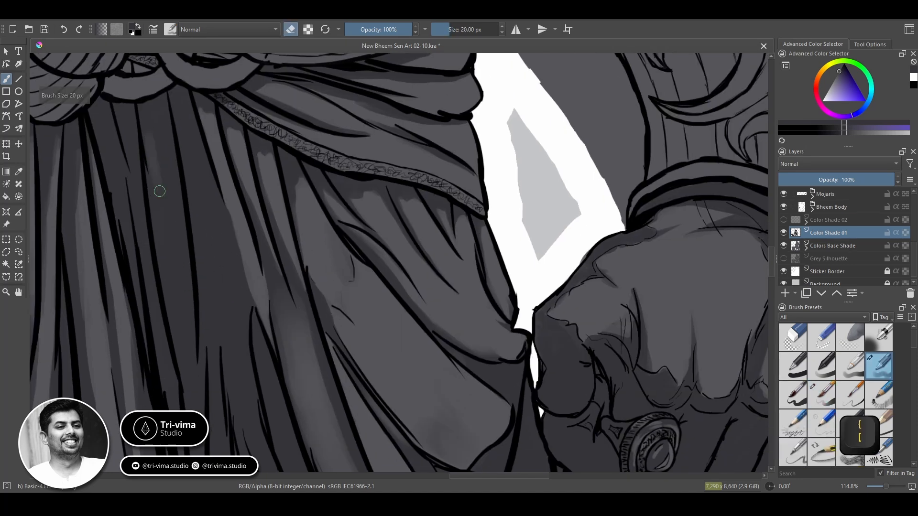
{"action": "left_click_drag", "start_coordinate": [155, 119], "coordinate": [163, 267]}
{"action": "mouse_move", "coordinate": [211, 287]}
{"action": "left_mouse_down"}
{"action": "mouse_move", "coordinate": [190, 155]}
{"action": "mouse_move", "coordinate": [233, 302]}
{"action": "left_mouse_up"}
{"action": "mouse_move", "coordinate": [182, 120]}
{"action": "left_mouse_down"}
{"action": "mouse_move", "coordinate": [156, 114]}
{"action": "mouse_move", "coordinate": [179, 262]}
{"action": "left_mouse_up"}
{"action": "key", "text": "ctrl+z"}
{"action": "key", "text": "ctrl+z"}
Erase soft highlights down the wider pleat beside it, from below the sash to its lower end, at 20 px
{"action": "left_click_drag", "start_coordinate": [186, 103], "coordinate": [239, 263]}
{"action": "left_click_drag", "start_coordinate": [196, 168], "coordinate": [242, 277]}
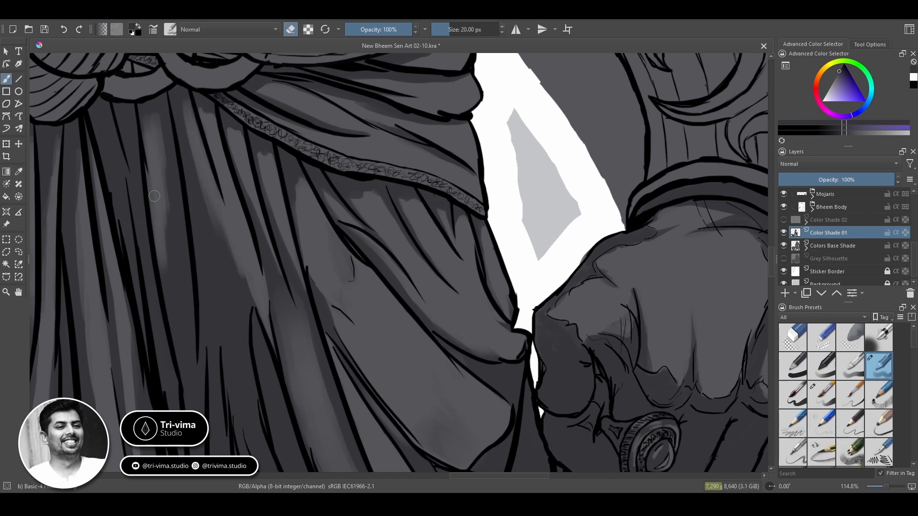
{"action": "mouse_move", "coordinate": [219, 216]}
{"action": "left_mouse_down"}
{"action": "mouse_move", "coordinate": [236, 378]}
{"action": "mouse_move", "coordinate": [206, 201]}
{"action": "left_mouse_up"}
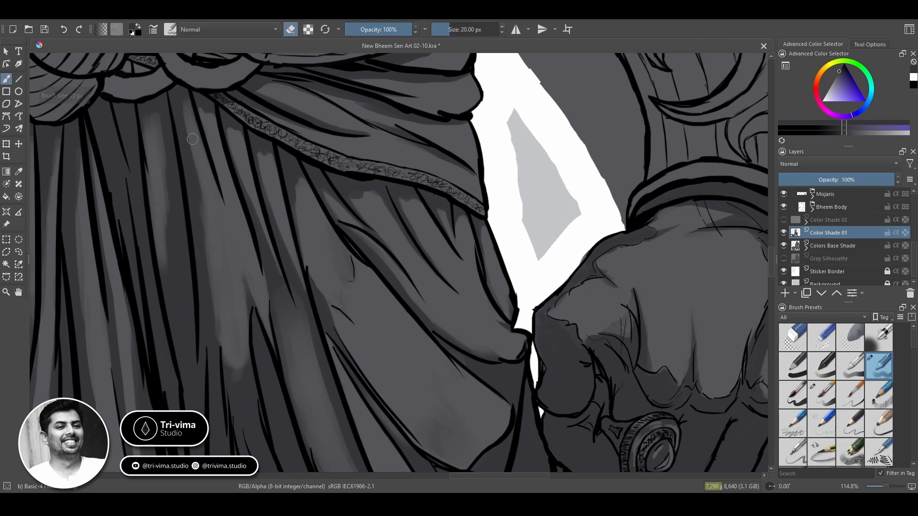
Paint soft shadow back between the highlighted pleats below the waist knot with the soft brush at 35 px
{"action": "key", "text": "bracketright"}
{"action": "key", "text": "bracketright"}
{"action": "key", "text": "bracketright"}
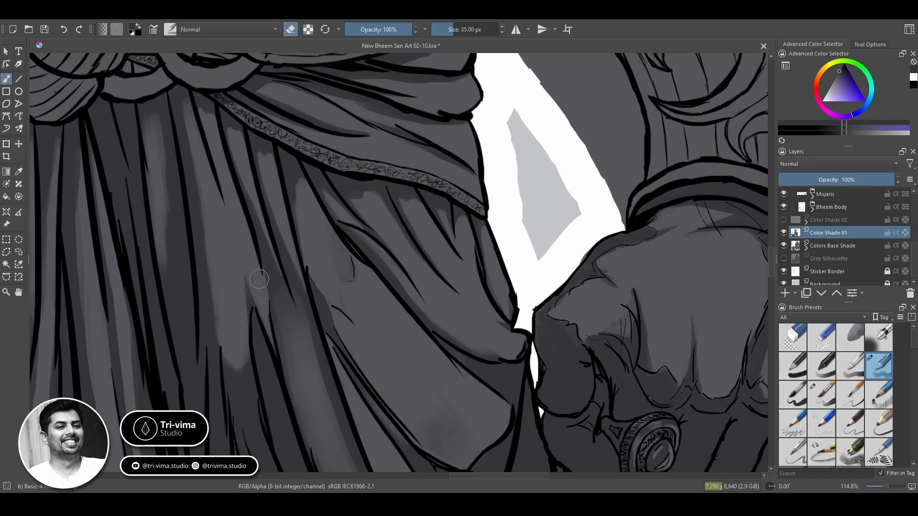
{"action": "key", "text": "e"}
{"action": "left_click_drag", "start_coordinate": [170, 267], "coordinate": [166, 116]}
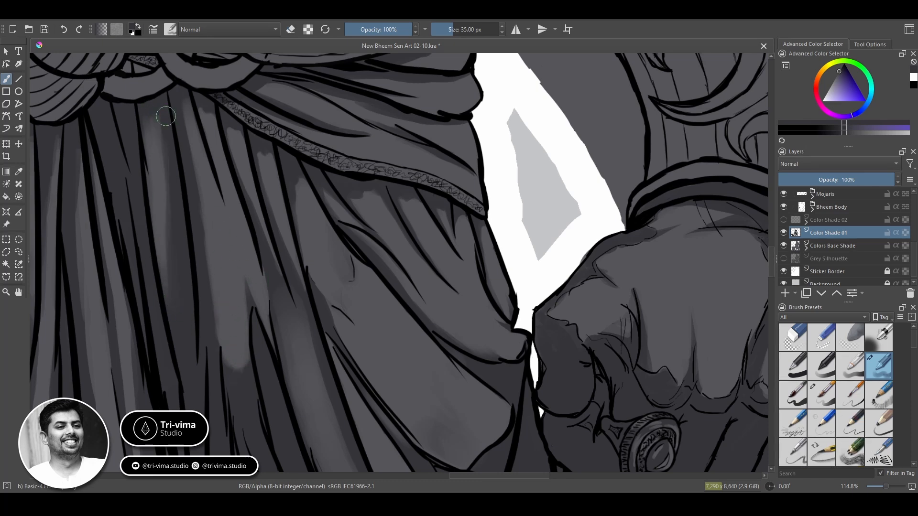
Erase a thin highlight along the pleat's lower part at 22 px and blend its edge with shadow
{"action": "left_click_drag", "start_coordinate": [174, 339], "coordinate": [170, 156]}
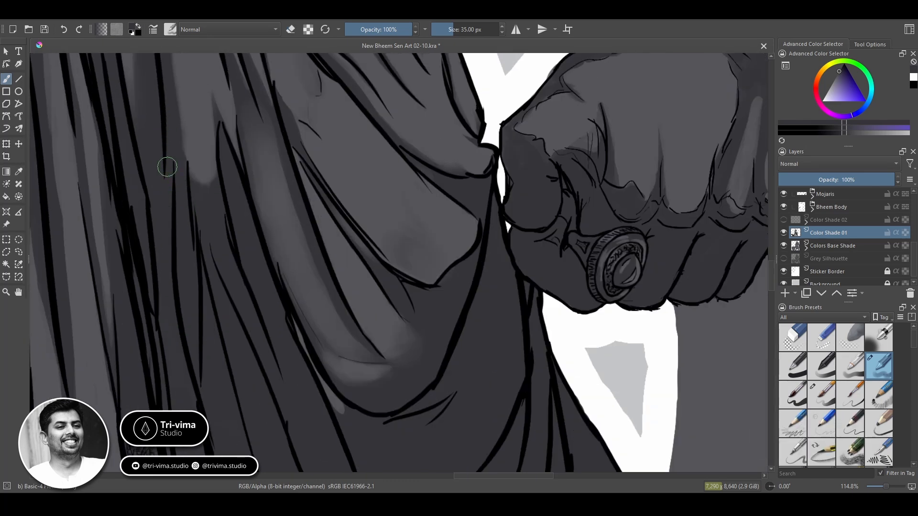
{"action": "key", "text": "e"}
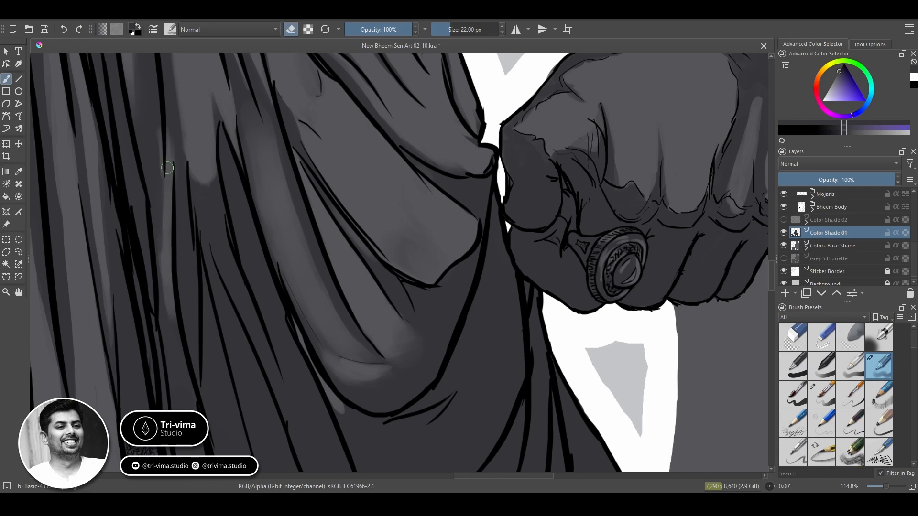
{"action": "key", "text": "e"}
{"action": "left_click_drag", "start_coordinate": [190, 335], "coordinate": [197, 268]}
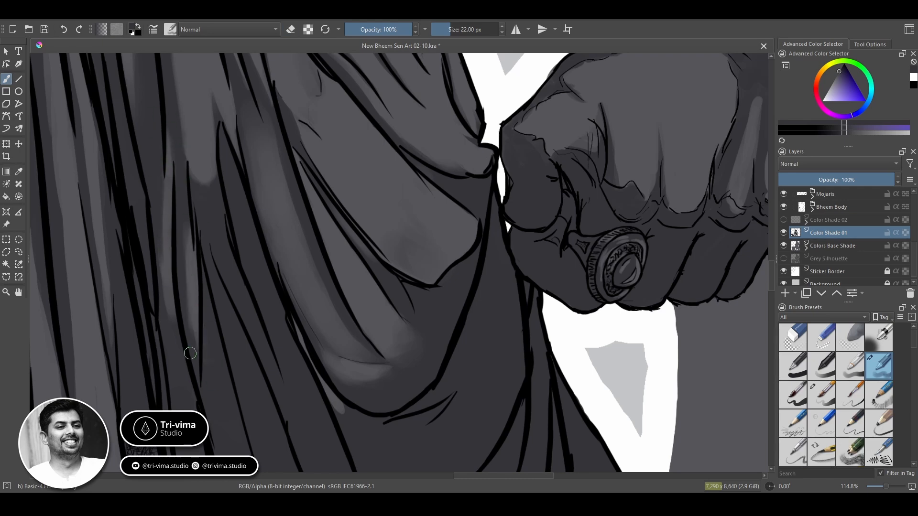
{"action": "key", "text": "e"}
Erase a soft highlight along the curved fold below the large rounded fold with the soft brush at 35 px
{"action": "left_click_drag", "start_coordinate": [138, 177], "coordinate": [304, 215]}
{"action": "left_click_drag", "start_coordinate": [402, 350], "coordinate": [348, 231]}
{"action": "left_click", "coordinate": [375, 229], "text": "ctrl"}
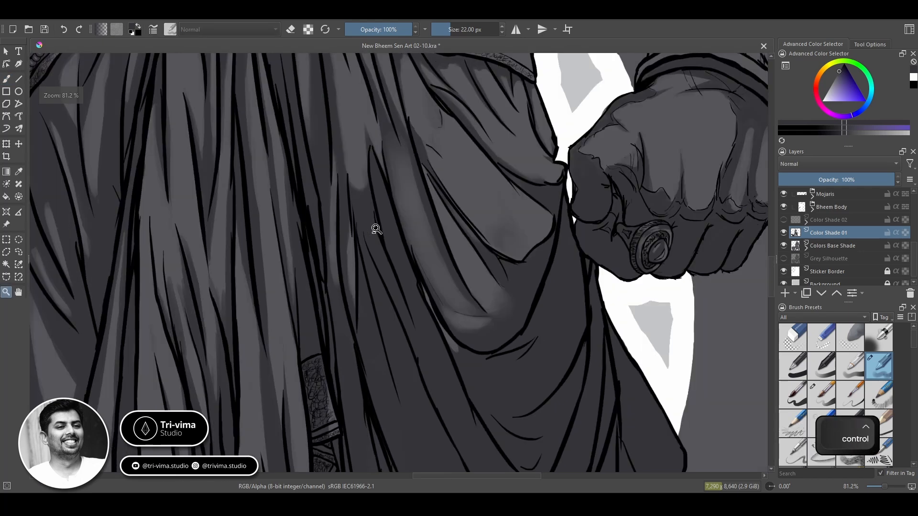
{"action": "left_click", "coordinate": [375, 230], "text": "ctrl"}
{"action": "key", "text": "b"}
{"action": "key", "text": "e"}
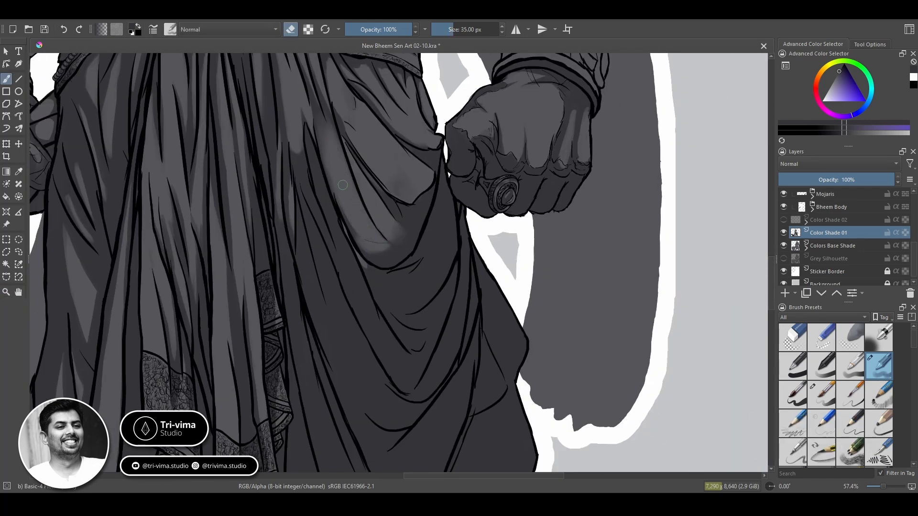
{"action": "left_click_drag", "start_coordinate": [377, 294], "coordinate": [426, 347]}
{"action": "key", "text": "e"}
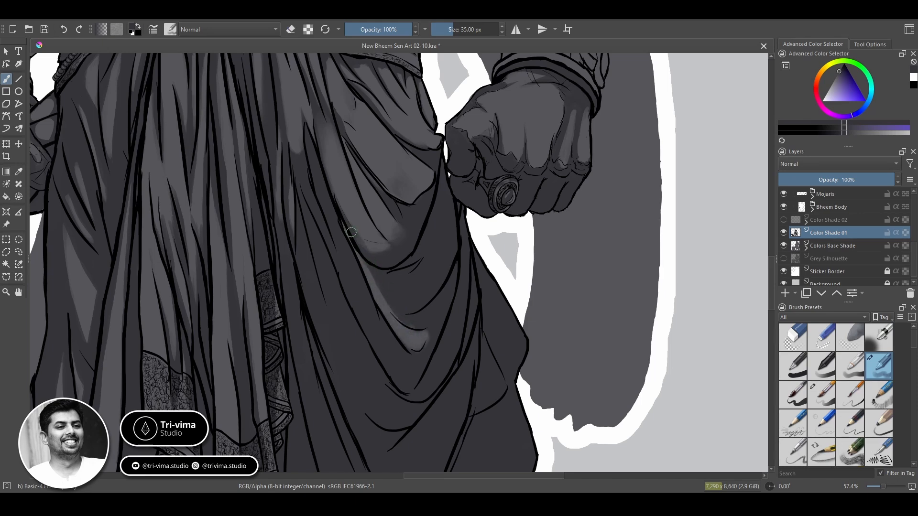
{"action": "key", "text": "e"}
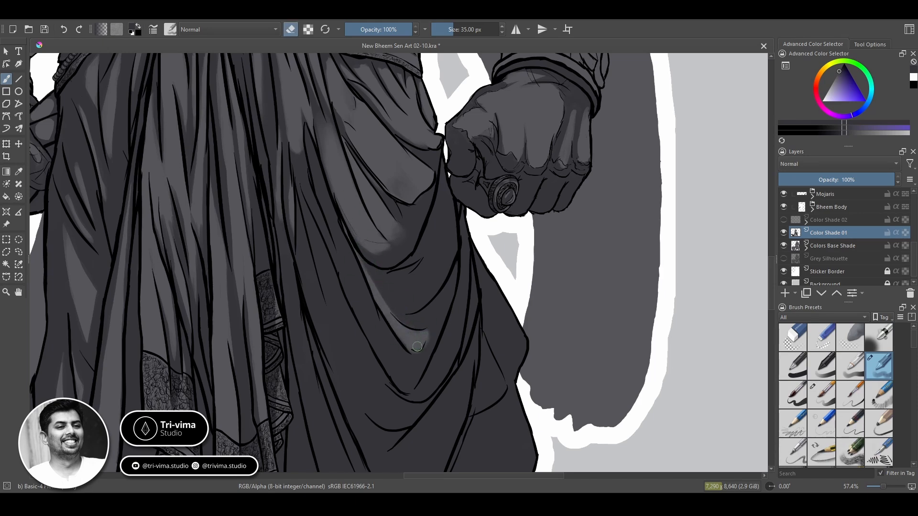
{"action": "key", "text": "e"}
Lighten the folds beside the fist and blend shadow at the garment's edge, reducing the soft brush to 28 px
{"action": "mouse_move", "coordinate": [478, 262]}
{"action": "left_mouse_down"}
{"action": "mouse_move", "coordinate": [476, 301]}
{"action": "mouse_move", "coordinate": [459, 337]}
{"action": "mouse_move", "coordinate": [463, 287]}
{"action": "mouse_move", "coordinate": [416, 303]}
{"action": "mouse_move", "coordinate": [430, 282]}
{"action": "left_mouse_up"}
{"action": "key", "text": "e"}
{"action": "key", "text": "e"}
{"action": "key", "text": "bracketleft"}
{"action": "scroll", "coordinate": [427, 148], "scroll_direction": "up", "scroll_amount": 2}
{"action": "key", "text": "e"}
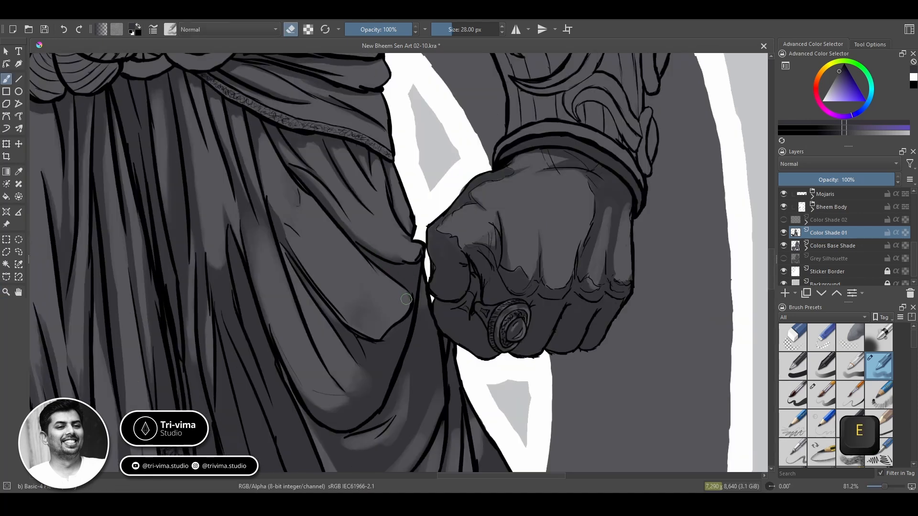
{"action": "key", "text": "e"}
{"action": "left_click_drag", "start_coordinate": [425, 334], "coordinate": [432, 296]}
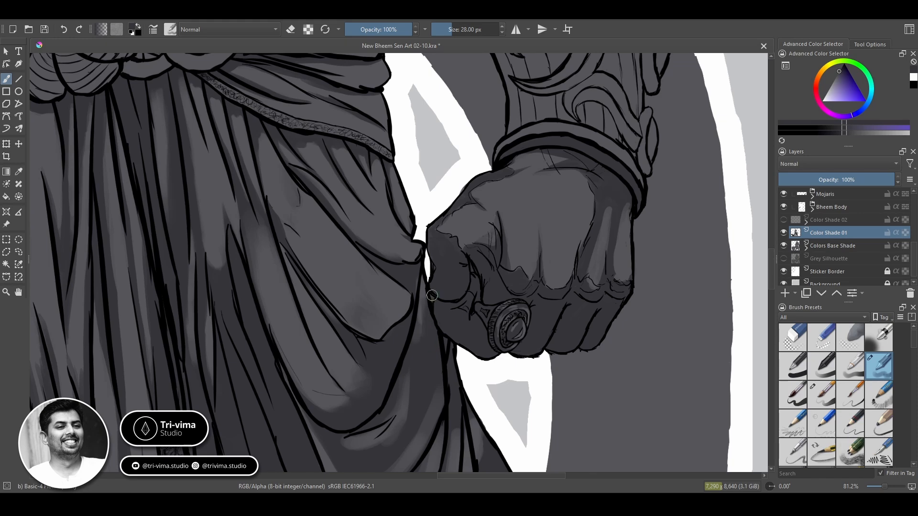
Shape the shadow beneath the large fold's rounded edge with the hard brush at 15 px and 51 px
{"action": "left_click", "coordinate": [822, 395]}
{"action": "key", "text": "e"}
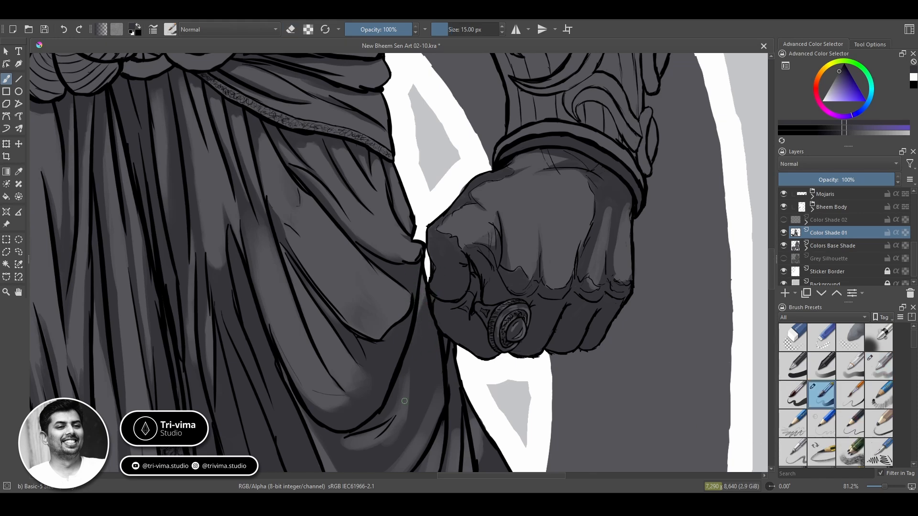
{"action": "left_click_drag", "start_coordinate": [377, 368], "coordinate": [389, 363]}
{"action": "key", "text": "e"}
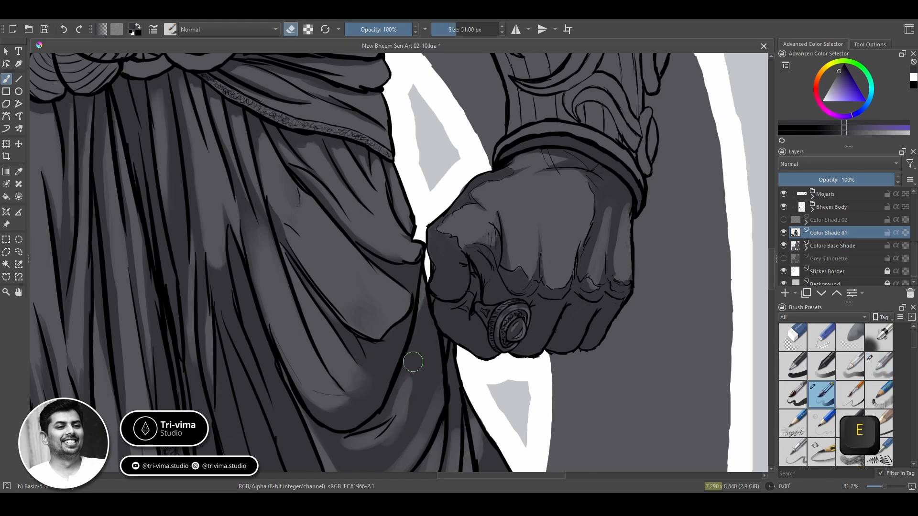
{"action": "key", "text": "e"}
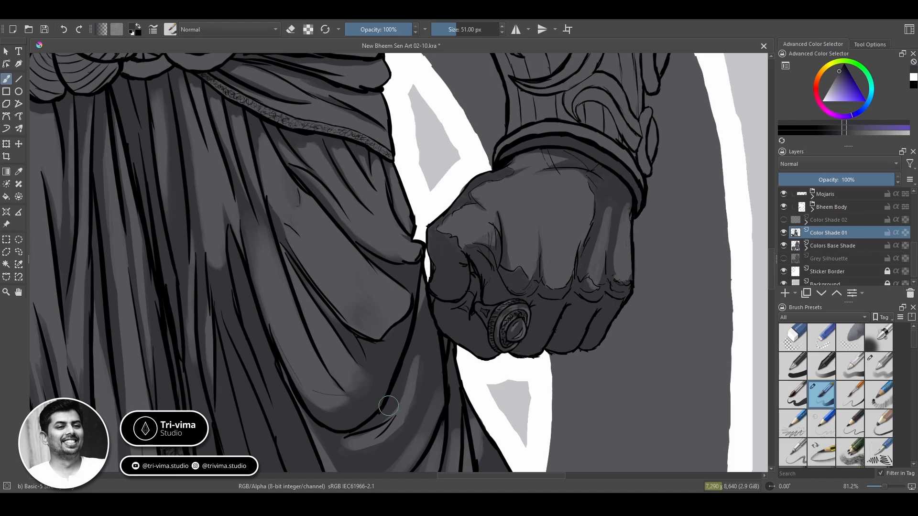
Erase and blend soft highlights on the curved folds below the fist with the 28 px soft brush
{"action": "key", "text": "slash"}
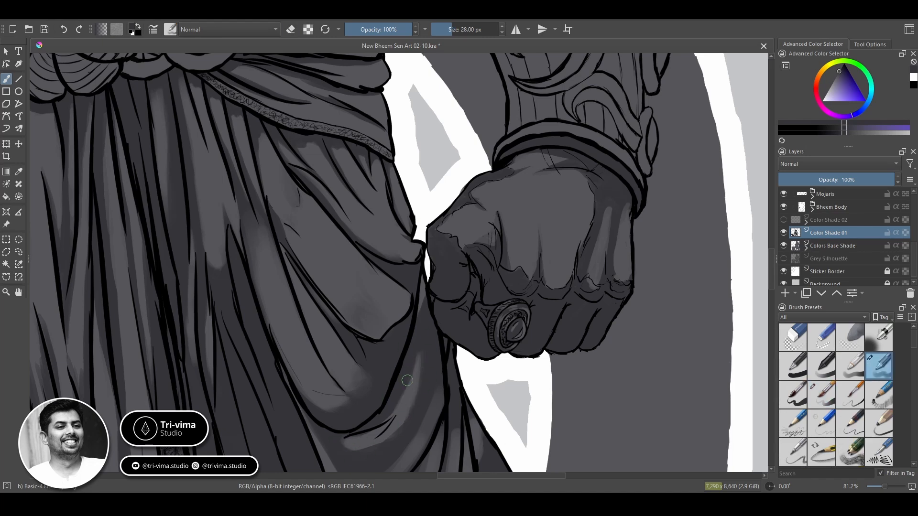
{"action": "left_click_drag", "start_coordinate": [407, 381], "coordinate": [384, 273]}
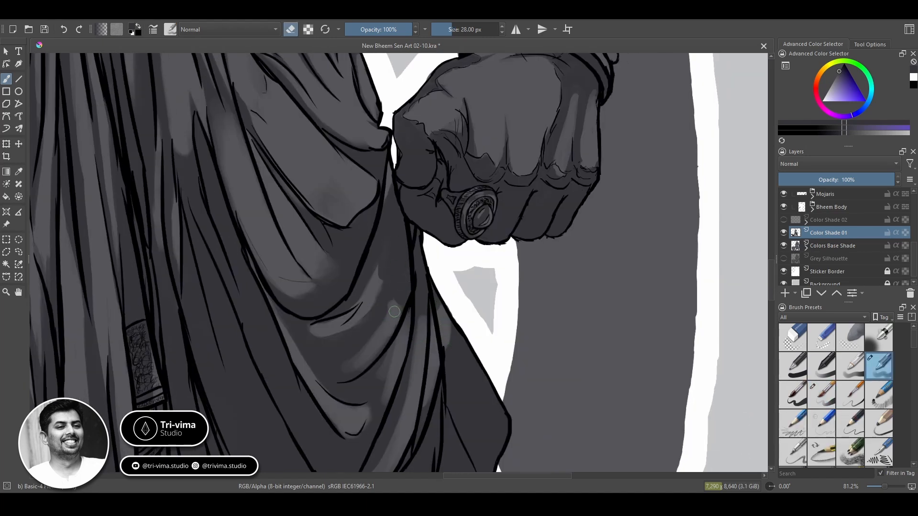
{"action": "key", "text": "e"}
{"action": "key", "text": "e"}
{"action": "key", "text": "e"}
{"action": "left_click_drag", "start_coordinate": [388, 395], "coordinate": [370, 333]}
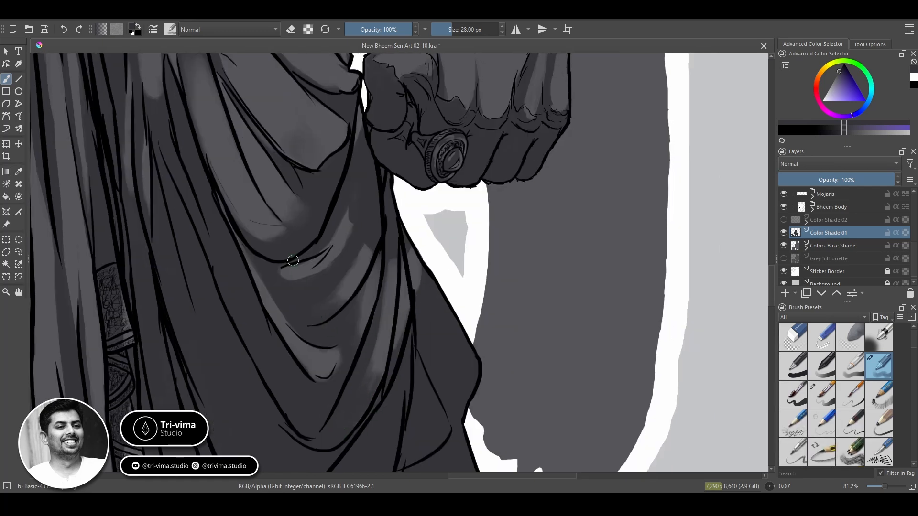
Lighten the whole draped fold directly beneath the large rounded fold, keeping dark shadow along its side, at 28 px
{"action": "key", "text": "e"}
{"action": "mouse_move", "coordinate": [254, 271]}
{"action": "left_mouse_down"}
{"action": "mouse_move", "coordinate": [288, 272]}
{"action": "mouse_move", "coordinate": [319, 250]}
{"action": "mouse_move", "coordinate": [343, 196]}
{"action": "mouse_move", "coordinate": [337, 180]}
{"action": "mouse_move", "coordinate": [356, 171]}
{"action": "mouse_move", "coordinate": [355, 211]}
{"action": "left_mouse_up"}
{"action": "key", "text": "e"}
{"action": "key", "text": "e"}
{"action": "mouse_move", "coordinate": [353, 227]}
{"action": "left_mouse_down"}
{"action": "mouse_move", "coordinate": [361, 255]}
{"action": "mouse_move", "coordinate": [336, 277]}
{"action": "mouse_move", "coordinate": [274, 286]}
{"action": "mouse_move", "coordinate": [299, 264]}
{"action": "mouse_move", "coordinate": [289, 290]}
{"action": "mouse_move", "coordinate": [242, 273]}
{"action": "mouse_move", "coordinate": [306, 386]}
{"action": "mouse_move", "coordinate": [285, 316]}
{"action": "mouse_move", "coordinate": [303, 315]}
{"action": "mouse_move", "coordinate": [288, 296]}
{"action": "mouse_move", "coordinate": [285, 318]}
{"action": "mouse_move", "coordinate": [280, 305]}
{"action": "mouse_move", "coordinate": [342, 296]}
{"action": "left_mouse_up"}
{"action": "key", "text": "e"}
{"action": "key", "text": "e"}
{"action": "key", "text": "e"}
{"action": "key", "text": "e"}
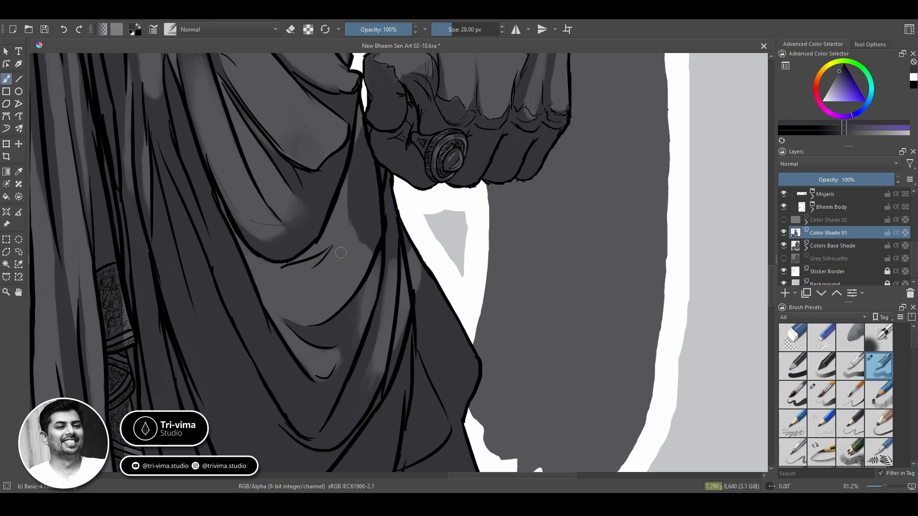
Paint a soft shadow under the short crease of the lightened fold with the soft brush at 30 px
{"action": "key", "text": "bracketleft"}
{"action": "key", "text": "bracketleft"}
{"action": "key", "text": "bracketleft"}
{"action": "key", "text": "bracketright"}
{"action": "key", "text": "bracketright"}
{"action": "key", "text": "bracketright"}
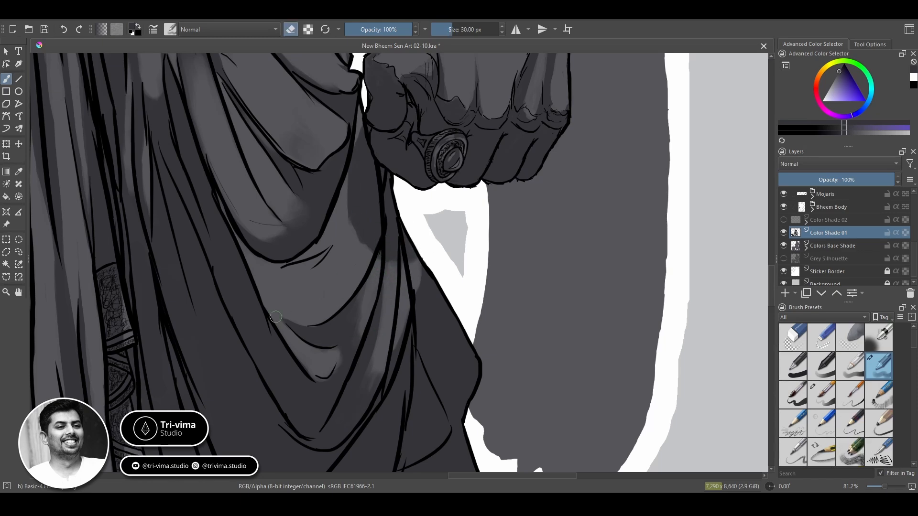
{"action": "key", "text": "e"}
{"action": "mouse_move", "coordinate": [289, 275]}
{"action": "left_mouse_down"}
{"action": "mouse_move", "coordinate": [332, 255]}
{"action": "mouse_move", "coordinate": [290, 286]}
{"action": "mouse_move", "coordinate": [326, 277]}
{"action": "left_mouse_up"}
Erase a highlight down the outer side fold at the garment's edge with the soft brush at 41 px
{"action": "key", "text": "bracketright"}
{"action": "key", "text": "bracketright"}
{"action": "key", "text": "bracketright"}
{"action": "key", "text": "bracketright"}
{"action": "key", "text": "bracketright"}
{"action": "key", "text": "bracketright"}
{"action": "key", "text": "e"}
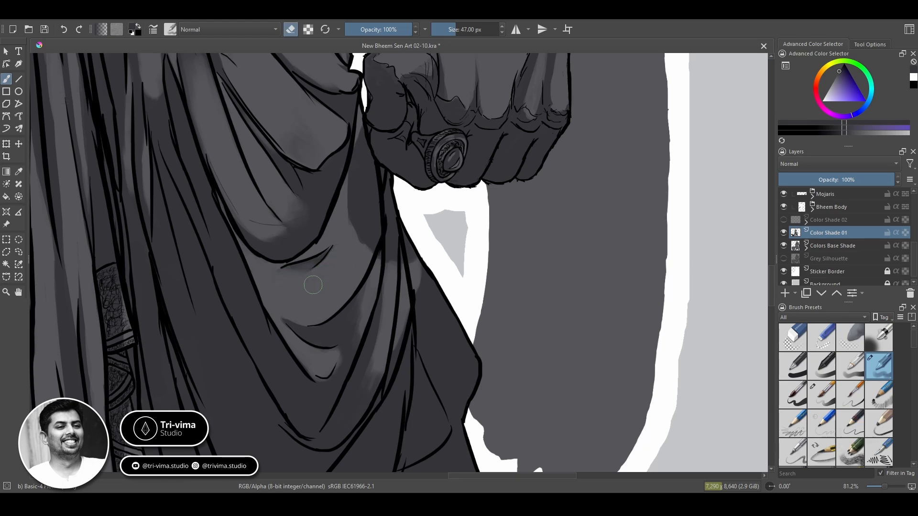
{"action": "key", "text": "bracketright"}
{"action": "key", "text": "bracketright"}
{"action": "key", "text": "bracketright"}
{"action": "key", "text": "bracketleft"}
{"action": "key", "text": "bracketleft"}
{"action": "key", "text": "bracketleft"}
{"action": "key", "text": "bracketleft"}
{"action": "mouse_move", "coordinate": [445, 301]}
{"action": "left_mouse_down"}
{"action": "mouse_move", "coordinate": [416, 304]}
{"action": "mouse_move", "coordinate": [440, 374]}
{"action": "mouse_move", "coordinate": [466, 354]}
{"action": "mouse_move", "coordinate": [452, 417]}
{"action": "left_mouse_up"}
{"action": "key", "text": "space"}
{"action": "left_click_drag", "start_coordinate": [407, 373], "coordinate": [404, 261]}
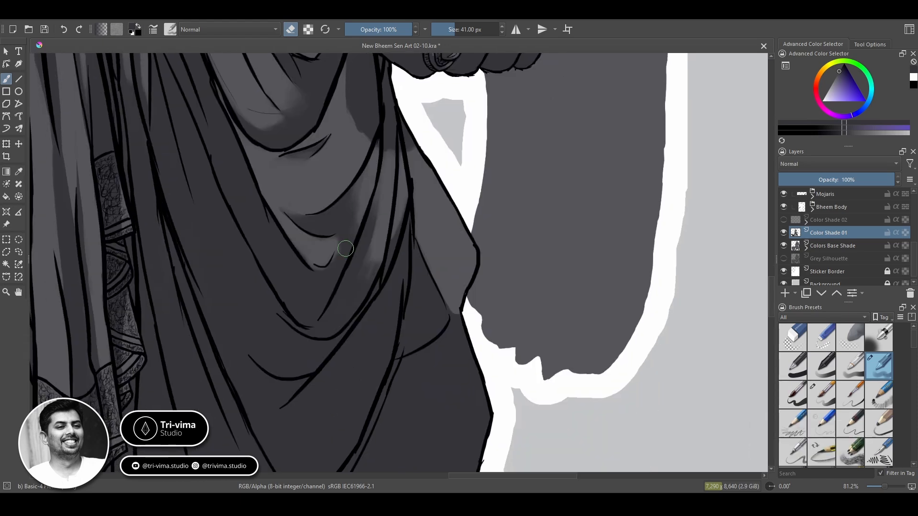
Refine the shadow edge between the draped fold and the neighbouring side folds with the soft brush at 16 px
{"action": "key", "text": "bracketleft"}
{"action": "key", "text": "bracketleft"}
{"action": "key", "text": "bracketleft"}
{"action": "key", "text": "bracketleft"}
{"action": "key", "text": "bracketleft"}
{"action": "key", "text": "bracketleft"}
{"action": "key", "text": "bracketleft"}
{"action": "key", "text": "bracketleft"}
{"action": "key", "text": "bracketleft"}
{"action": "key", "text": "bracketleft"}
{"action": "key", "text": "bracketleft"}
{"action": "key", "text": "e"}
{"action": "left_click_drag", "start_coordinate": [376, 206], "coordinate": [381, 158]}
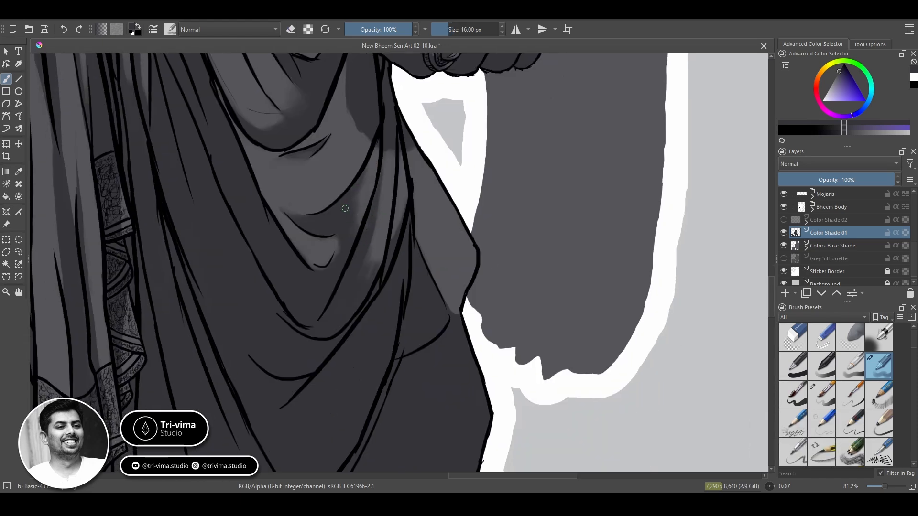
Erase a highlight in the triangular area beneath the lower curved fold with the 16 px soft brush
{"action": "key", "text": "e"}
{"action": "key", "text": "e"}
{"action": "key", "text": "e"}
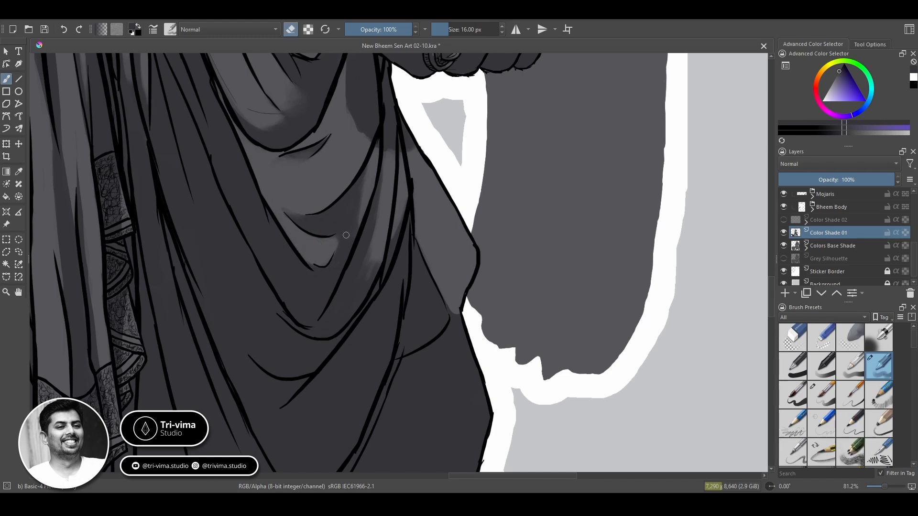
{"action": "mouse_move", "coordinate": [347, 350]}
{"action": "left_mouse_down"}
{"action": "mouse_move", "coordinate": [403, 248]}
{"action": "mouse_move", "coordinate": [383, 375]}
{"action": "mouse_move", "coordinate": [334, 361]}
{"action": "left_mouse_up"}
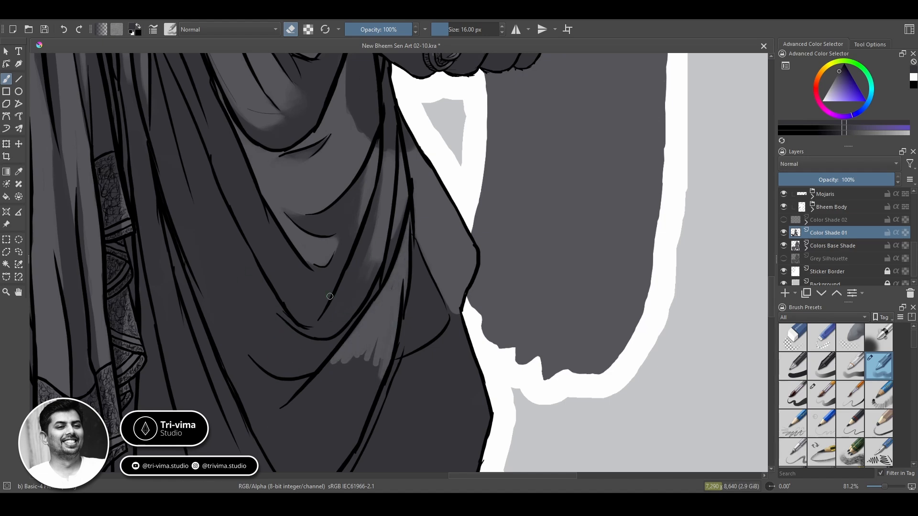
{"action": "key", "text": "e"}
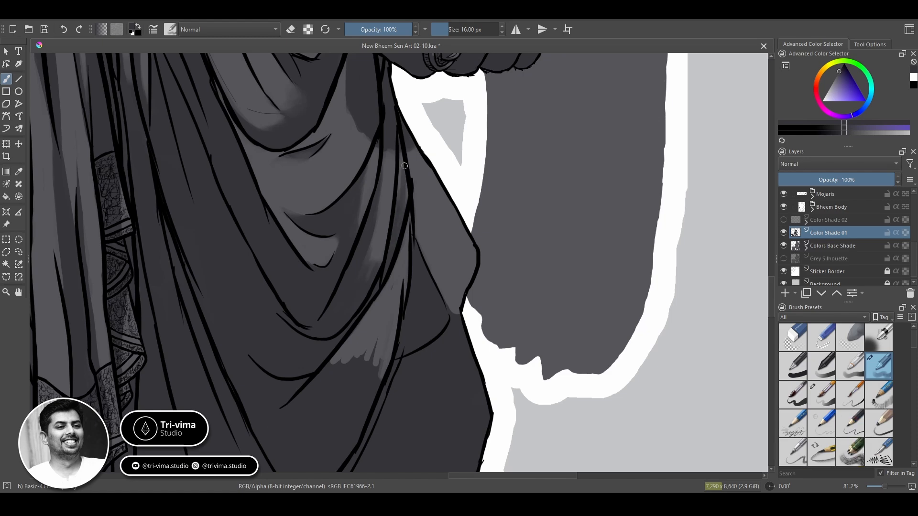
{"action": "key", "text": "e"}
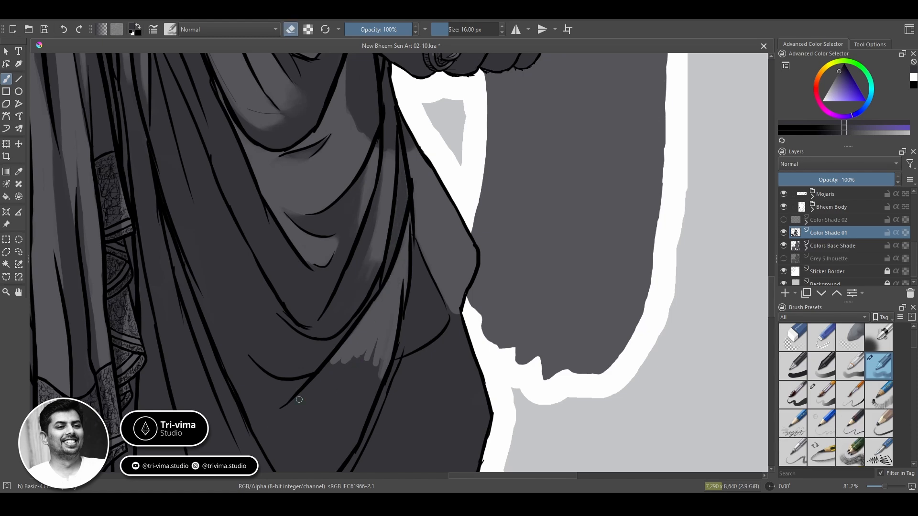
Erase soft highlights down the long fold beside the embroidered drape to its lower curve, at 38 px
{"action": "key", "text": "space"}
{"action": "left_click_drag", "start_coordinate": [249, 335], "coordinate": [226, 374]}
{"action": "left_click_drag", "start_coordinate": [134, 125], "coordinate": [165, 246]}
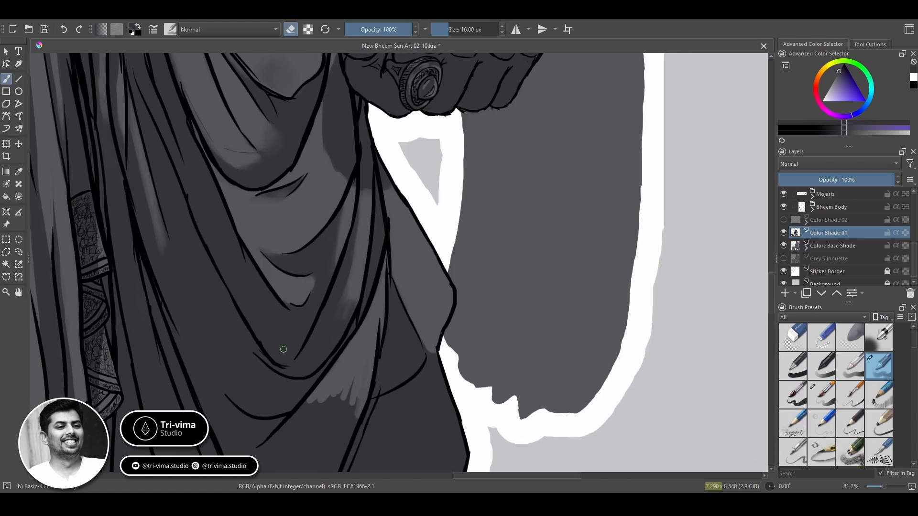
{"action": "key", "text": "["}
{"action": "left_click_drag", "start_coordinate": [145, 126], "coordinate": [190, 254]}
{"action": "left_click_drag", "start_coordinate": [179, 190], "coordinate": [198, 252]}
{"action": "left_click_drag", "start_coordinate": [185, 221], "coordinate": [225, 314]}
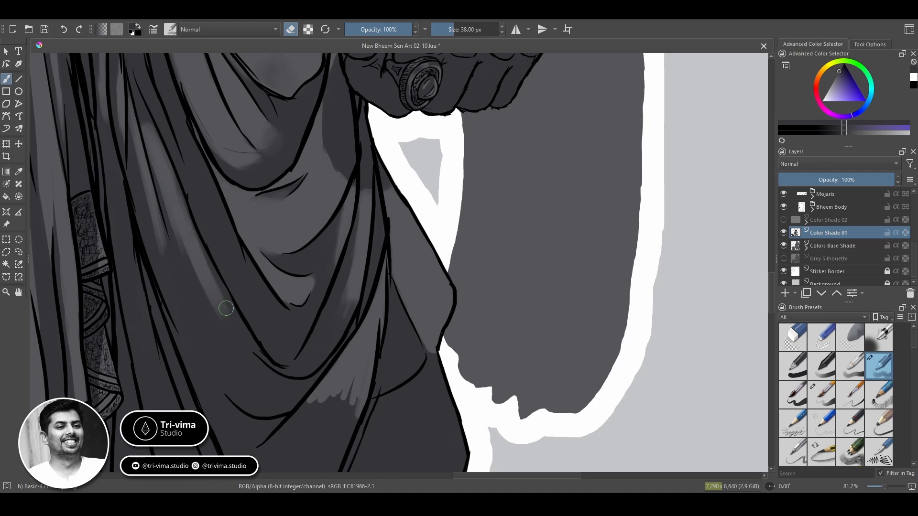
{"action": "key", "text": "["}
{"action": "left_click_drag", "start_coordinate": [256, 350], "coordinate": [235, 312]}
Paint soft shadow at the top of the long fold at 26 px and undo the stray highlight stroke
{"action": "key", "text": "]"}
{"action": "key", "text": "]"}
{"action": "key", "text": "]"}
{"action": "key", "text": "]"}
{"action": "key", "text": "]"}
{"action": "key", "text": "]"}
{"action": "key", "text": "]"}
{"action": "key", "text": "]"}
{"action": "key", "text": "]"}
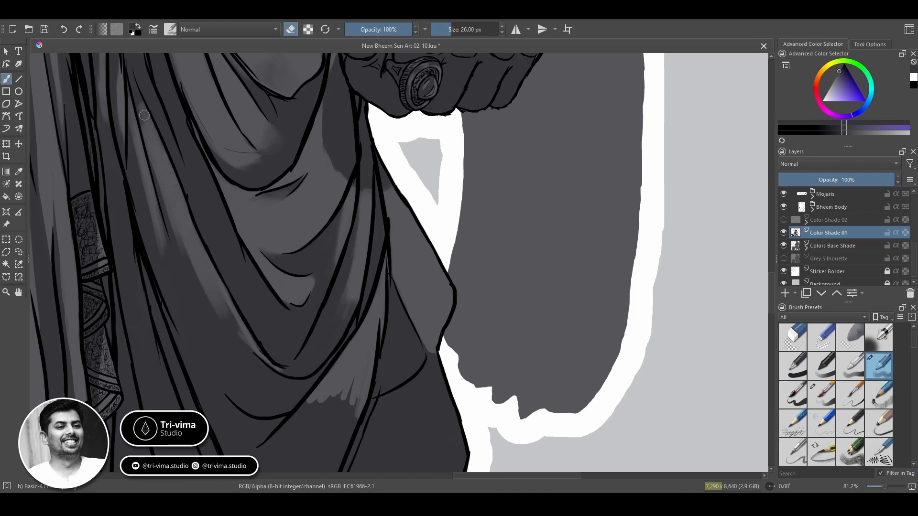
{"action": "key", "text": "e"}
{"action": "left_click_drag", "start_coordinate": [143, 109], "coordinate": [161, 189]}
{"action": "key", "text": "e"}
{"action": "mouse_move", "coordinate": [186, 249]}
{"action": "left_mouse_down"}
{"action": "mouse_move", "coordinate": [250, 360]}
{"action": "mouse_move", "coordinate": [280, 380]}
{"action": "mouse_move", "coordinate": [202, 276]}
{"action": "left_mouse_up"}
{"action": "key", "text": "ctrl+z"}
Widen the long fold's highlight along its length and lower end, enlarging the soft brush to 38 px
{"action": "key", "text": "e"}
{"action": "key", "text": "e"}
{"action": "left_click_drag", "start_coordinate": [232, 363], "coordinate": [168, 225]}
{"action": "key", "text": "]"}
{"action": "key", "text": "]"}
{"action": "key", "text": "]"}
{"action": "key", "text": "]"}
{"action": "left_click_drag", "start_coordinate": [137, 183], "coordinate": [192, 302]}
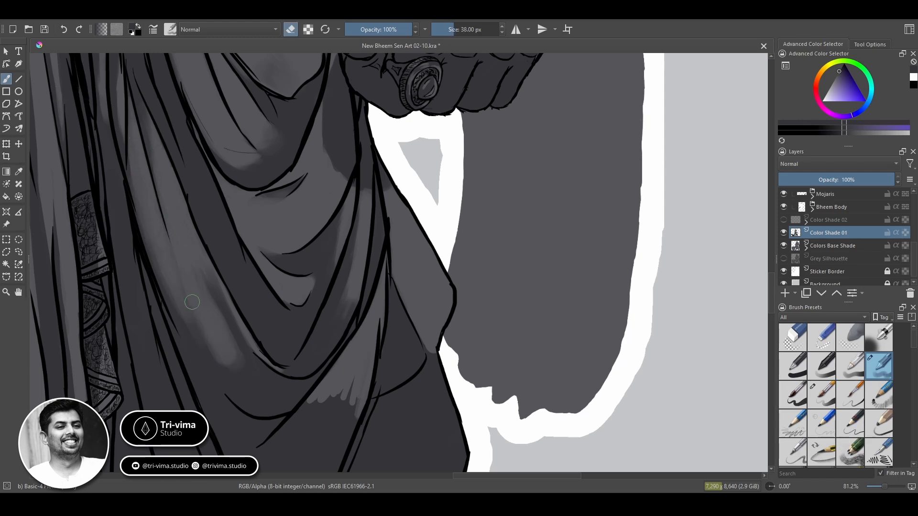
Refine the upper part of the long fold beside the embroidered drape with soft shadow at 14 px, blending it back with the eraser
{"action": "key", "text": "["}
{"action": "key", "text": "["}
{"action": "key", "text": "["}
{"action": "key", "text": "["}
{"action": "key", "text": "["}
{"action": "key", "text": "["}
{"action": "key", "text": "e"}
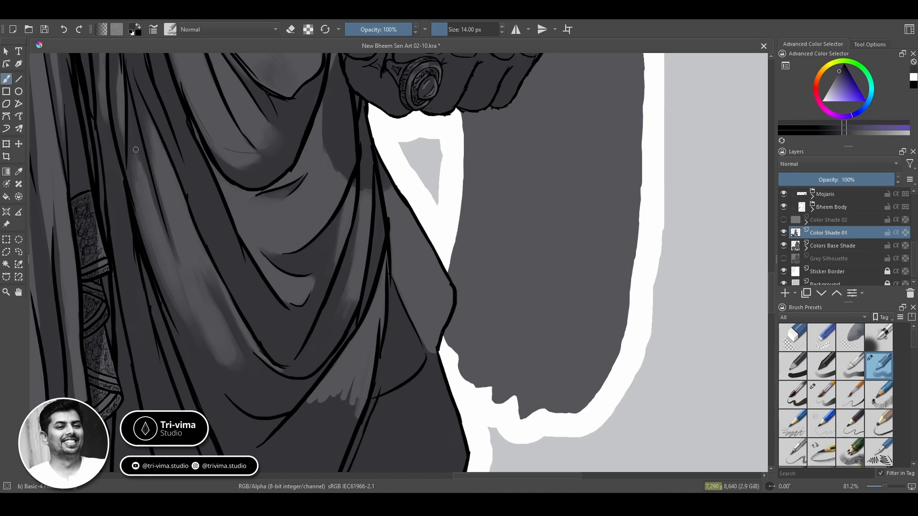
{"action": "key", "text": "e"}
{"action": "mouse_move", "coordinate": [182, 287]}
{"action": "left_mouse_down"}
{"action": "mouse_move", "coordinate": [226, 360]}
{"action": "mouse_move", "coordinate": [173, 268]}
{"action": "left_mouse_up"}
Erase a broader, softer highlight down the middle and lower end of the long fold at 118 px
{"action": "key", "text": "]"}
{"action": "key", "text": "]"}
{"action": "key", "text": "]"}
{"action": "key", "text": "]"}
{"action": "key", "text": "]"}
{"action": "key", "text": "]"}
{"action": "key", "text": "]"}
{"action": "key", "text": "]"}
{"action": "key", "text": "]"}
{"action": "key", "text": "]"}
{"action": "key", "text": "]"}
{"action": "key", "text": "]"}
{"action": "key", "text": "]"}
{"action": "key", "text": "]"}
{"action": "key", "text": "]"}
{"action": "key", "text": "]"}
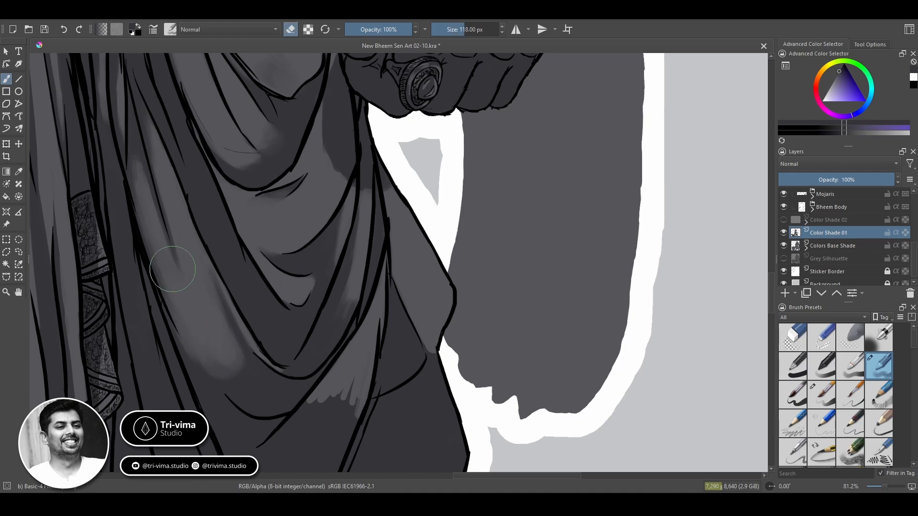
{"action": "key", "text": "p"}
{"action": "key", "text": "b"}
Erase a soft highlight near the top of the long fold at 41 px
{"action": "key", "text": "["}
{"action": "key", "text": "["}
{"action": "key", "text": "["}
{"action": "key", "text": "["}
{"action": "key", "text": "["}
{"action": "key", "text": "["}
{"action": "key", "text": "["}
{"action": "key", "text": "["}
{"action": "key", "text": "["}
{"action": "key", "text": "["}
{"action": "key", "text": "["}
{"action": "key", "text": "["}
{"action": "key", "text": "["}
{"action": "key", "text": "["}
{"action": "key", "text": "["}
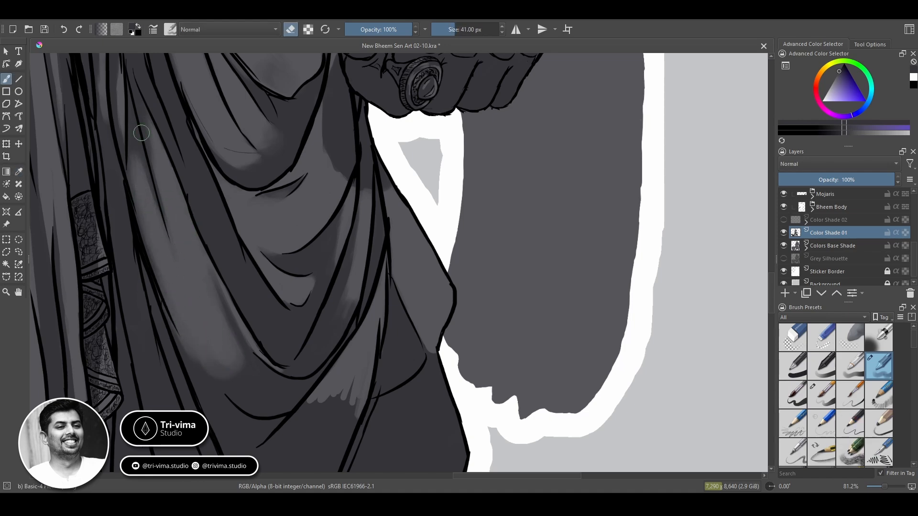
Paint soft shadow over the lower end of the long fold's highlight at 96 px
{"action": "key", "text": "]"}
{"action": "key", "text": "]"}
{"action": "key", "text": "]"}
{"action": "key", "text": "]"}
{"action": "key", "text": "]"}
{"action": "key", "text": "]"}
{"action": "key", "text": "]"}
{"action": "key", "text": "]"}
{"action": "key", "text": "]"}
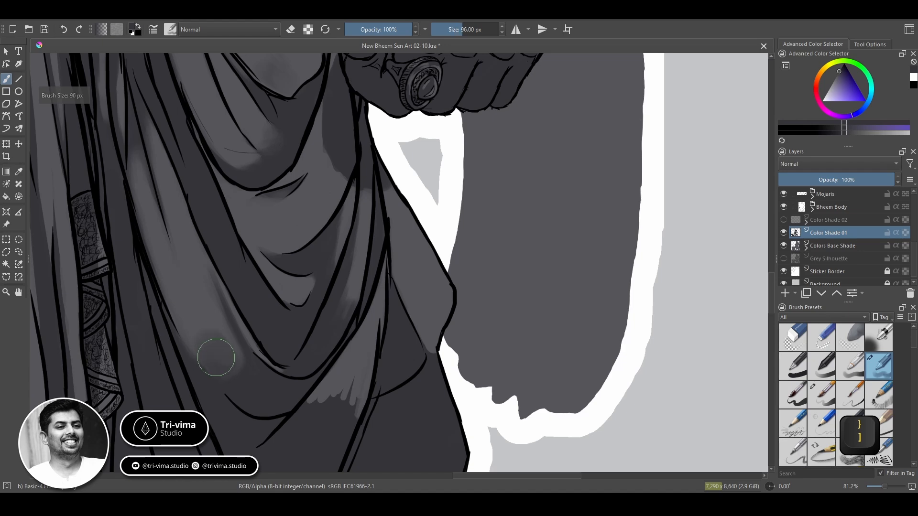
{"action": "mouse_move", "coordinate": [191, 265]}
{"action": "left_mouse_down"}
{"action": "mouse_move", "coordinate": [229, 383]}
{"action": "mouse_move", "coordinate": [198, 400]}
{"action": "left_mouse_up"}
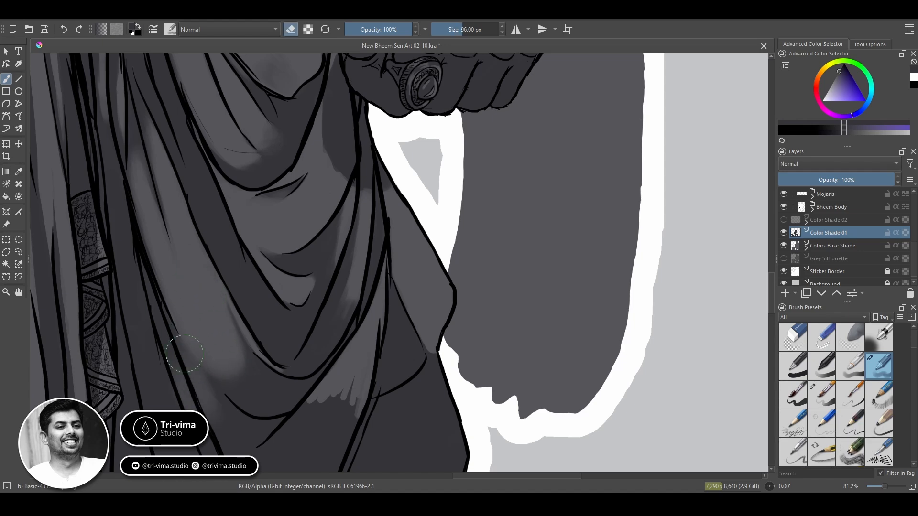
Erase a highlight across the wide V-shaped fold beneath the long fold's lower curve, varying the soft brush size
{"action": "mouse_move", "coordinate": [184, 353]}
{"action": "left_mouse_down"}
{"action": "mouse_move", "coordinate": [242, 432]}
{"action": "mouse_move", "coordinate": [300, 308]}
{"action": "mouse_move", "coordinate": [304, 333]}
{"action": "mouse_move", "coordinate": [345, 348]}
{"action": "mouse_move", "coordinate": [415, 310]}
{"action": "mouse_move", "coordinate": [397, 334]}
{"action": "left_mouse_up"}
{"action": "key", "text": "space"}
{"action": "key", "text": "]"}
{"action": "key", "text": "]"}
{"action": "key", "text": "]"}
{"action": "key", "text": "]"}
{"action": "key", "text": "]"}
{"action": "key", "text": "bracketleft"}
{"action": "key", "text": "bracketleft"}
{"action": "key", "text": "bracketleft"}
{"action": "key", "text": "bracketleft"}
{"action": "key", "text": "bracketleft"}
{"action": "key", "text": "bracketleft"}
{"action": "key", "text": "bracketleft"}
{"action": "key", "text": "bracketleft"}
{"action": "key", "text": "bracketleft"}
{"action": "key", "text": "bracketleft"}
{"action": "key", "text": "bracketleft"}
{"action": "key", "text": "bracketleft"}
{"action": "key", "text": "bracketleft"}
{"action": "key", "text": "bracketleft"}
{"action": "key", "text": "bracketright"}
{"action": "key", "text": "bracketright"}
{"action": "key", "text": "bracketright"}
{"action": "key", "text": "bracketright"}
{"action": "key", "text": "bracketright"}
{"action": "key", "text": "bracketright"}
{"action": "mouse_move", "coordinate": [359, 403]}
{"action": "left_mouse_down"}
{"action": "mouse_move", "coordinate": [378, 365]}
{"action": "mouse_move", "coordinate": [403, 353]}
{"action": "mouse_move", "coordinate": [332, 364]}
{"action": "mouse_move", "coordinate": [321, 360]}
{"action": "mouse_move", "coordinate": [336, 344]}
{"action": "mouse_move", "coordinate": [327, 338]}
{"action": "mouse_move", "coordinate": [362, 332]}
{"action": "mouse_move", "coordinate": [311, 339]}
{"action": "mouse_move", "coordinate": [321, 332]}
{"action": "mouse_move", "coordinate": [322, 368]}
{"action": "mouse_move", "coordinate": [382, 317]}
{"action": "mouse_move", "coordinate": [325, 334]}
{"action": "mouse_move", "coordinate": [326, 347]}
{"action": "mouse_move", "coordinate": [339, 330]}
{"action": "mouse_move", "coordinate": [323, 341]}
{"action": "mouse_move", "coordinate": [345, 356]}
{"action": "mouse_move", "coordinate": [353, 314]}
{"action": "mouse_move", "coordinate": [387, 316]}
{"action": "mouse_move", "coordinate": [336, 336]}
{"action": "mouse_move", "coordinate": [314, 314]}
{"action": "mouse_move", "coordinate": [347, 325]}
{"action": "mouse_move", "coordinate": [286, 299]}
{"action": "mouse_move", "coordinate": [314, 341]}
{"action": "mouse_move", "coordinate": [326, 322]}
{"action": "left_mouse_up"}
Blend the edges of the V-shaped fold by alternating soft shadow strokes with erased highlights
{"action": "key", "text": "e"}
{"action": "key", "text": "bracketleft"}
{"action": "key", "text": "e"}
{"action": "key", "text": "e"}
{"action": "key", "text": "e"}
{"action": "key", "text": "e"}
{"action": "key", "text": "e"}
{"action": "key", "text": "e"}
Erase a thin highlight beside the V-shaped fold's long inner edge at 12 px and soften its end with 47 px shadow
{"action": "key", "text": "e"}
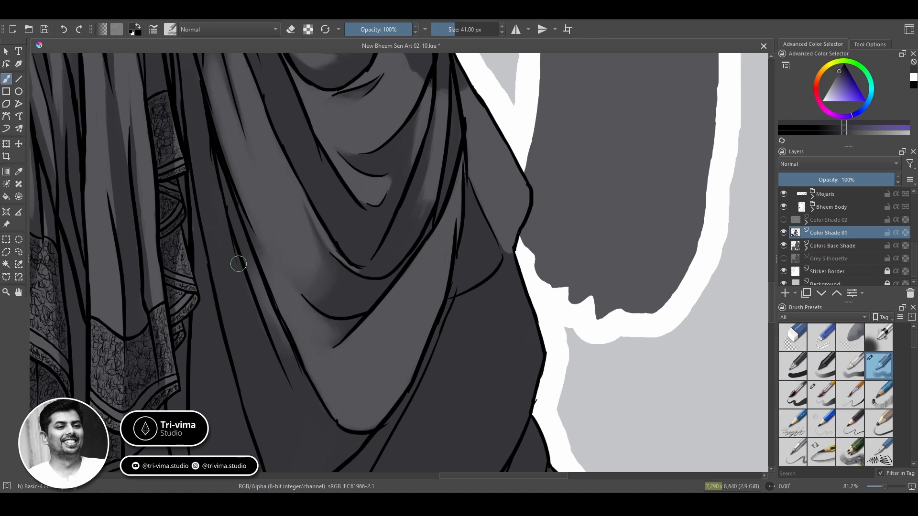
{"action": "key", "text": "e"}
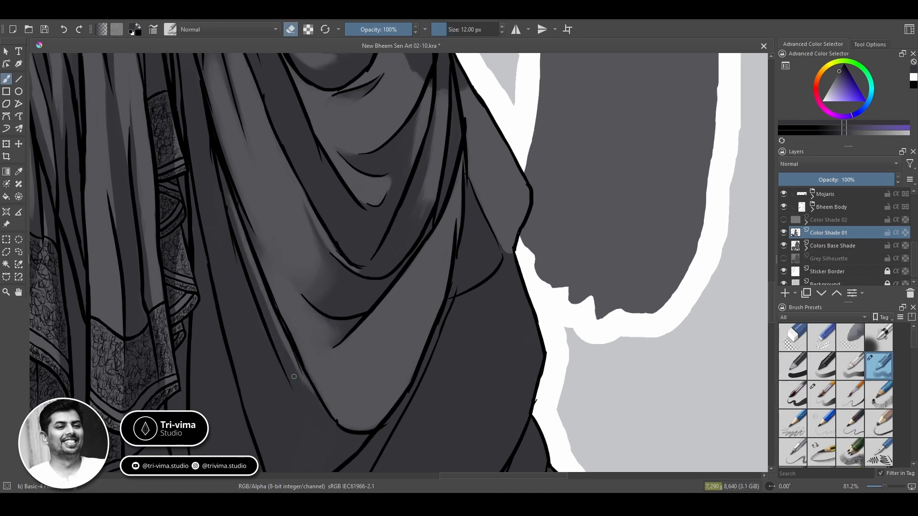
{"action": "key", "text": "e"}
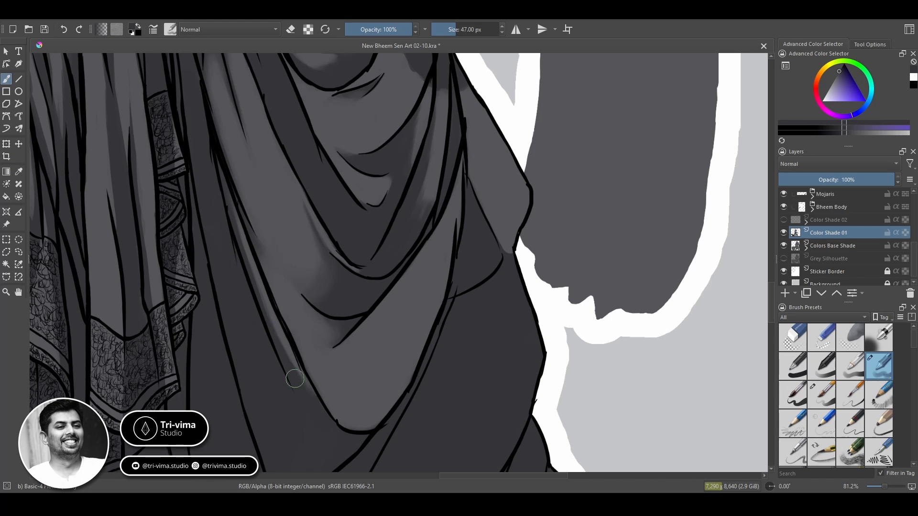
Soften the shadow in the curved fold above the V-shaped fold by erasing at 84 px
{"action": "key", "text": "e"}
{"action": "key", "text": "bracketright"}
{"action": "key", "text": "bracketright"}
{"action": "key", "text": "bracketright"}
{"action": "key", "text": "bracketright"}
{"action": "key", "text": "bracketright"}
{"action": "key", "text": "bracketright"}
{"action": "key", "text": "bracketright"}
{"action": "key", "text": "bracketright"}
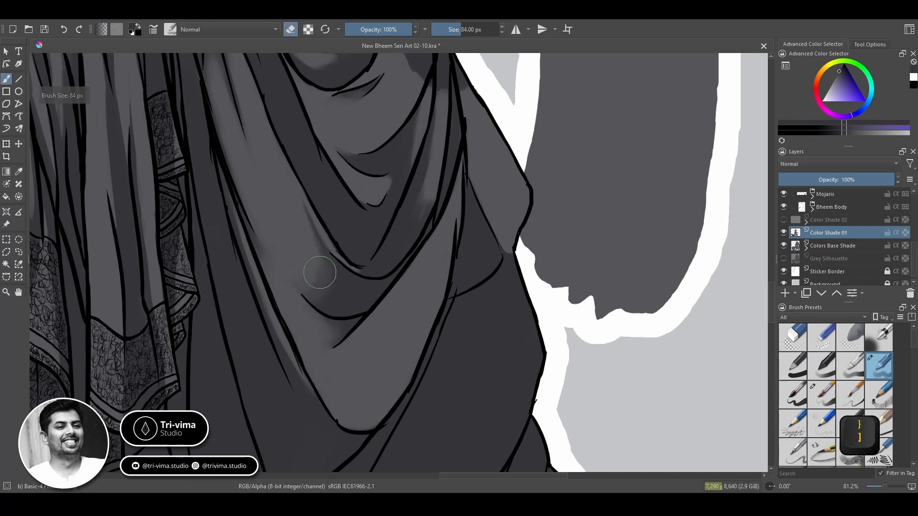
Erase a soft highlight at the outer end of the curved fold at 78 px and add 11 px shadow beneath its curve
{"action": "key", "text": "bracketleft"}
{"action": "key", "text": "bracketleft"}
{"action": "key", "text": "bracketleft"}
{"action": "key", "text": "bracketleft"}
{"action": "key", "text": "bracketleft"}
{"action": "key", "text": "bracketleft"}
{"action": "key", "text": "bracketleft"}
{"action": "key", "text": "bracketleft"}
{"action": "key", "text": "bracketleft"}
{"action": "key", "text": "bracketleft"}
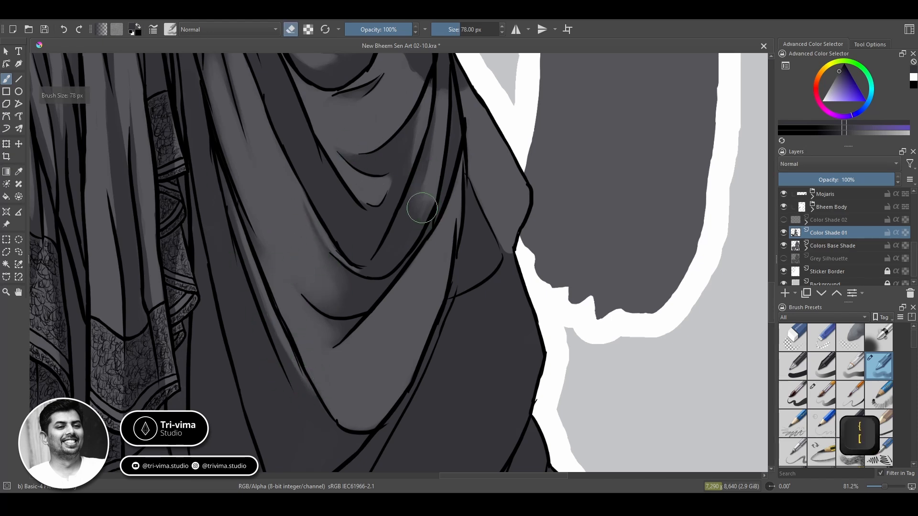
{"action": "key", "text": "e"}
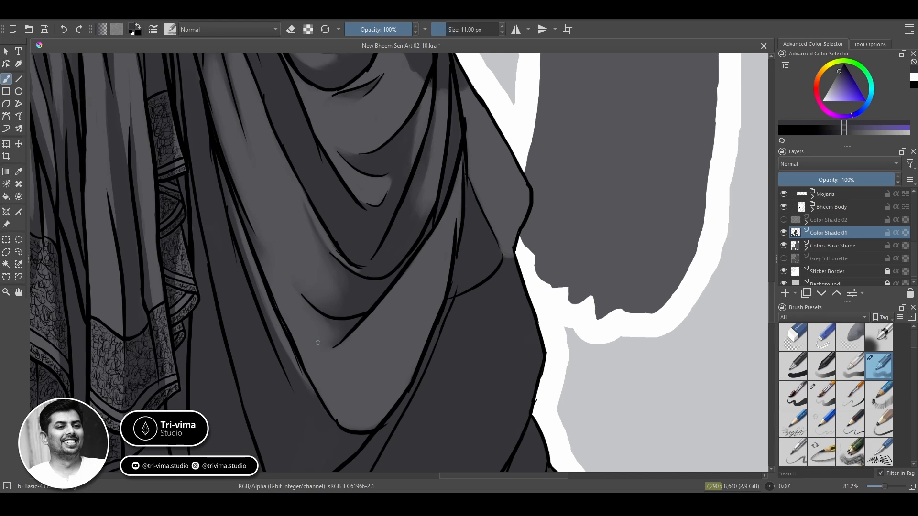
Erase a highlight down the narrow fold between the embroidered drape and V-shaped fold at 24 px, blending it with 35 px shadow
{"action": "scroll", "coordinate": [318, 343], "scroll_direction": "left", "scroll_amount": 3}
{"action": "key", "text": "e"}
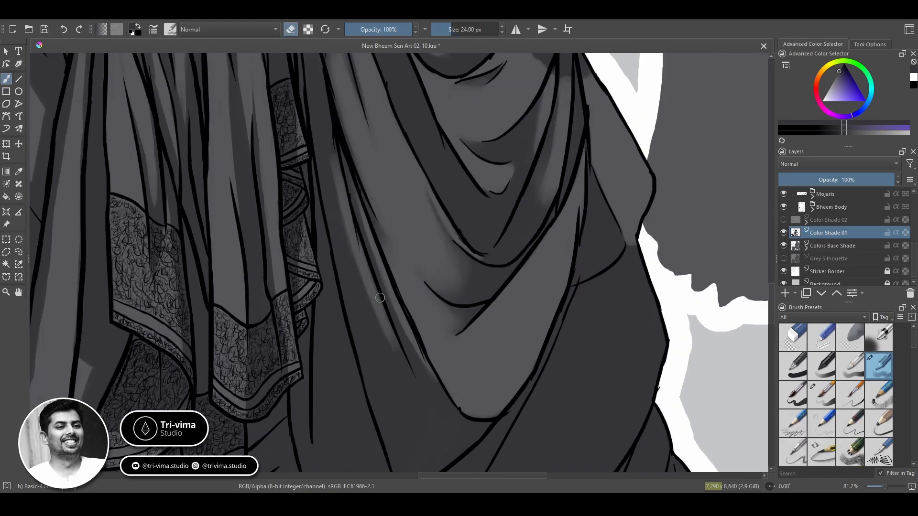
{"action": "key", "text": "e"}
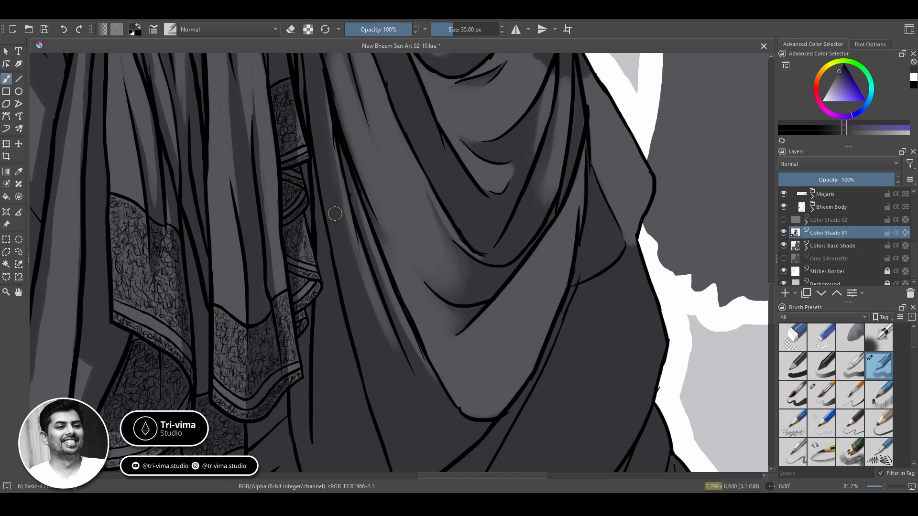
{"action": "left_click_drag", "start_coordinate": [396, 362], "coordinate": [394, 246]}
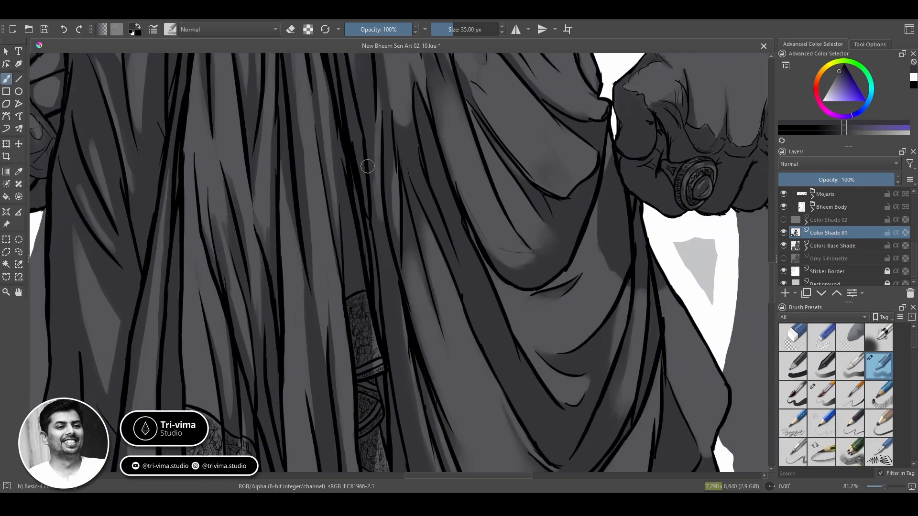
Erase a highlight from the outer thigh down the large leg panel, enlarging the soft brush from 35 to 135 px
{"action": "mouse_move", "coordinate": [467, 344]}
{"action": "left_mouse_down"}
{"action": "mouse_move", "coordinate": [420, 402]}
{"action": "mouse_move", "coordinate": [383, 369]}
{"action": "mouse_move", "coordinate": [482, 184]}
{"action": "left_mouse_up"}
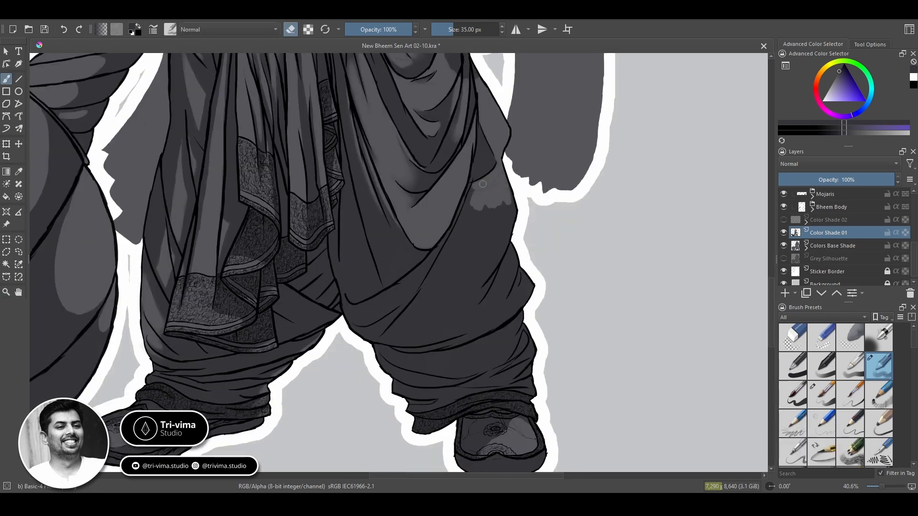
{"action": "key", "text": "bracketright"}
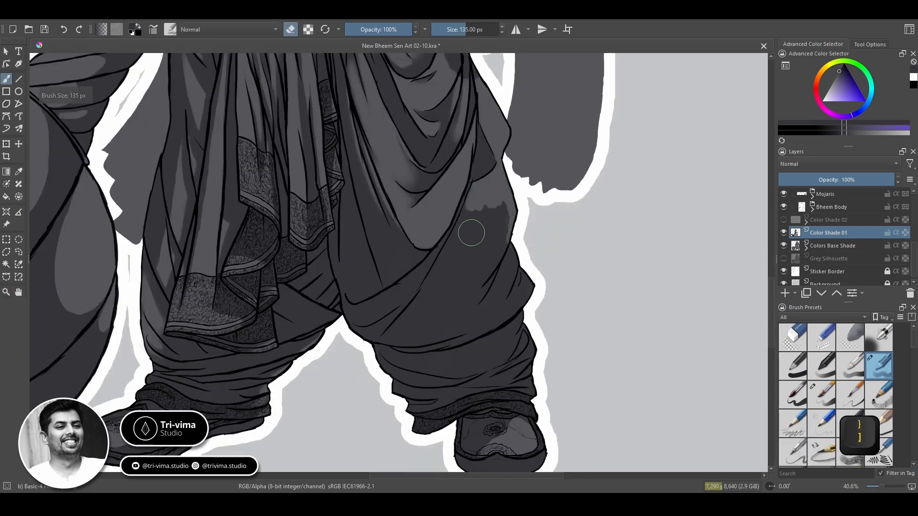
{"action": "mouse_move", "coordinate": [406, 332]}
{"action": "left_mouse_down"}
{"action": "mouse_move", "coordinate": [473, 217]}
{"action": "mouse_move", "coordinate": [503, 221]}
{"action": "mouse_move", "coordinate": [454, 279]}
{"action": "mouse_move", "coordinate": [476, 259]}
{"action": "mouse_move", "coordinate": [446, 307]}
{"action": "mouse_move", "coordinate": [467, 247]}
{"action": "mouse_move", "coordinate": [491, 231]}
{"action": "mouse_move", "coordinate": [473, 228]}
{"action": "mouse_move", "coordinate": [503, 216]}
{"action": "mouse_move", "coordinate": [428, 334]}
{"action": "mouse_move", "coordinate": [423, 318]}
{"action": "mouse_move", "coordinate": [410, 339]}
{"action": "mouse_move", "coordinate": [408, 321]}
{"action": "mouse_move", "coordinate": [442, 295]}
{"action": "left_mouse_up"}
Blend the leg panel's highlight at 135 px and extend it along the outer edge at 68 px
{"action": "key", "text": "e"}
{"action": "key", "text": "e"}
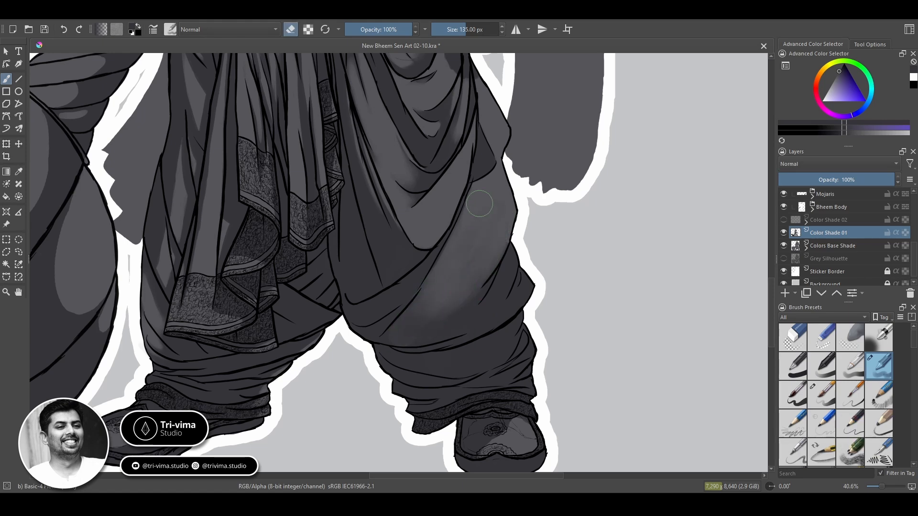
{"action": "key", "text": "bracketleft"}
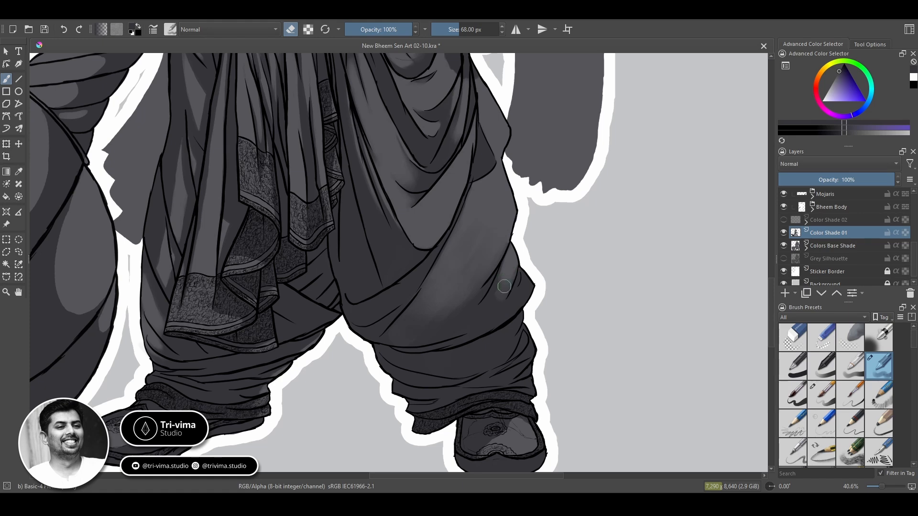
Erase highlights in the small pointed folds at the leg's outer edge with the soft brush at about 30 px
{"action": "mouse_move", "coordinate": [494, 323]}
{"action": "left_mouse_down"}
{"action": "mouse_move", "coordinate": [528, 286]}
{"action": "mouse_move", "coordinate": [232, 180]}
{"action": "mouse_move", "coordinate": [234, 173]}
{"action": "left_mouse_up"}
{"action": "key", "text": "b"}
{"action": "scroll", "coordinate": [517, 280], "scroll_direction": "up", "scroll_amount": 2}
{"action": "key", "text": "bracketleft"}
{"action": "key", "text": "e"}
{"action": "key", "text": "e"}
{"action": "key", "text": "bracketright"}
{"action": "key", "text": "bracketright"}
{"action": "key", "text": "bracketright"}
{"action": "key", "text": "bracketright"}
{"action": "key", "text": "bracketright"}
{"action": "key", "text": "bracketright"}
{"action": "key", "text": "bracketright"}
{"action": "key", "text": "bracketright"}
{"action": "key", "text": "bracketright"}
{"action": "key", "text": "bracketright"}
{"action": "key", "text": "bracketright"}
{"action": "key", "text": "bracketright"}
{"action": "key", "text": "bracketright"}
{"action": "key", "text": "bracketright"}
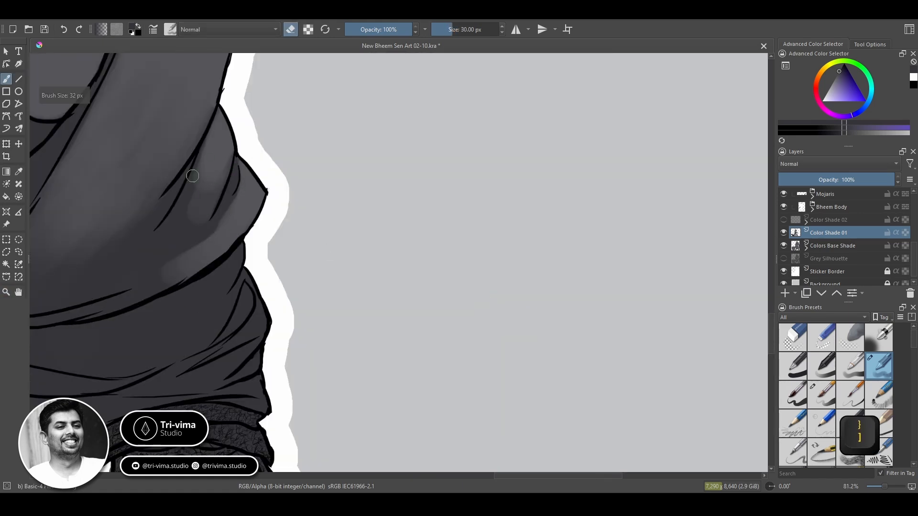
Clean up the highlight at the top of the leg panel, just under the overlapping fold, at 26 px
{"action": "key", "text": "space"}
{"action": "left_click_drag", "start_coordinate": [193, 90], "coordinate": [184, 234]}
{"action": "key", "text": "bracketright"}
{"action": "key", "text": "bracketright"}
{"action": "key", "text": "bracketright"}
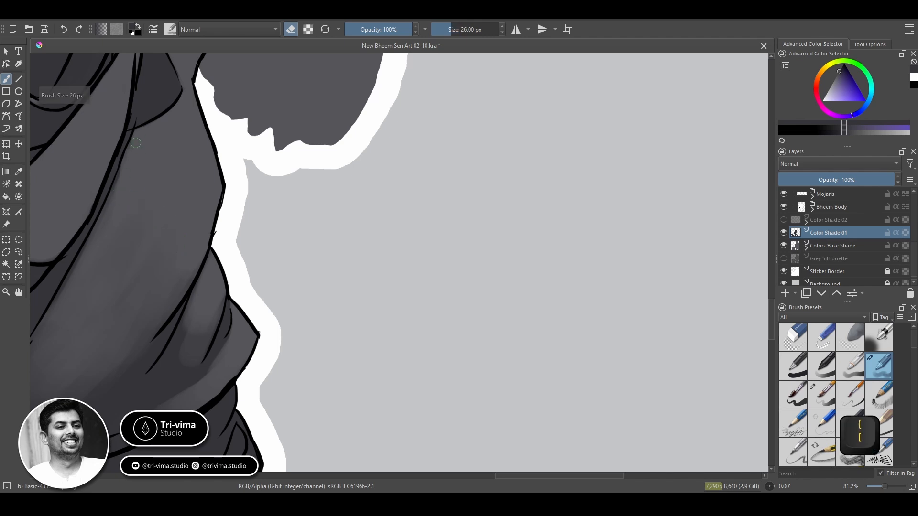
Blend the highlights of the outer pointed folds down to the leg panel's lower line at 47 px
{"action": "key", "text": "space"}
{"action": "mouse_move", "coordinate": [137, 347]}
{"action": "left_mouse_down"}
{"action": "mouse_move", "coordinate": [271, 212]}
{"action": "mouse_move", "coordinate": [337, 248]}
{"action": "mouse_move", "coordinate": [327, 251]}
{"action": "mouse_move", "coordinate": [341, 194]}
{"action": "left_mouse_up"}
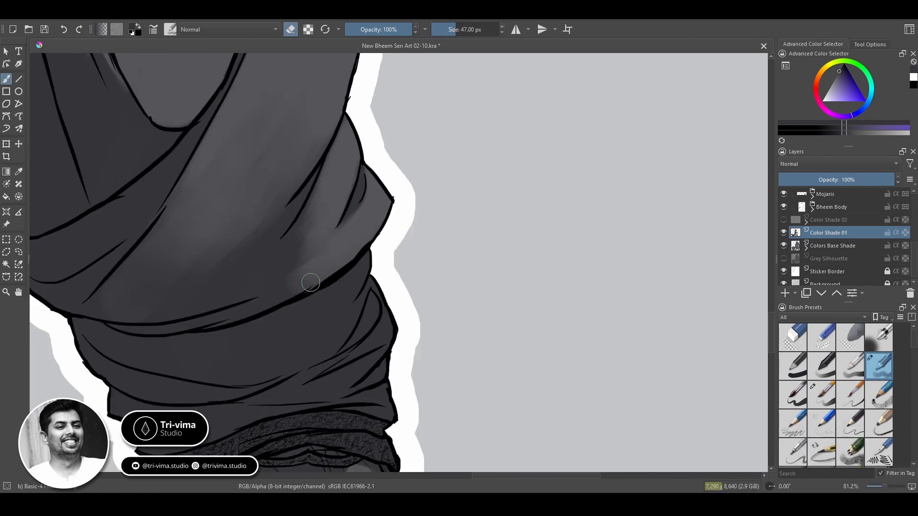
Blend the dark shadow into the highlight across the lower middle of the leg panel with the soft brush at 90 px
{"action": "key", "text": "e"}
{"action": "key", "text": "e"}
{"action": "key", "text": "bracketright"}
{"action": "key", "text": "bracketright"}
{"action": "key", "text": "bracketright"}
{"action": "key", "text": "bracketright"}
{"action": "key", "text": "bracketright"}
{"action": "key", "text": "bracketright"}
{"action": "key", "text": "bracketright"}
{"action": "key", "text": "bracketright"}
{"action": "key", "text": "bracketright"}
{"action": "key", "text": "e"}
{"action": "mouse_move", "coordinate": [315, 223]}
{"action": "left_mouse_down"}
{"action": "mouse_move", "coordinate": [233, 287]}
{"action": "mouse_move", "coordinate": [277, 252]}
{"action": "left_mouse_up"}
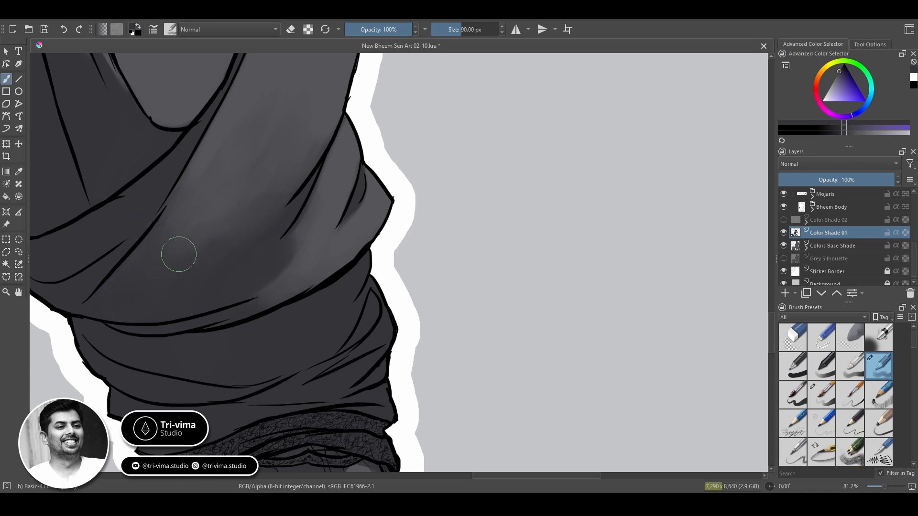
Erase the panel's shadow between the pointed fold and the lower line at 59 px to widen the highlight
{"action": "key", "text": "bracketleft"}
{"action": "key", "text": "bracketleft"}
{"action": "key", "text": "bracketleft"}
{"action": "key", "text": "bracketleft"}
{"action": "key", "text": "bracketleft"}
{"action": "key", "text": "bracketleft"}
{"action": "key", "text": "bracketleft"}
{"action": "key", "text": "bracketleft"}
{"action": "key", "text": "e"}
{"action": "key", "text": "bracketleft"}
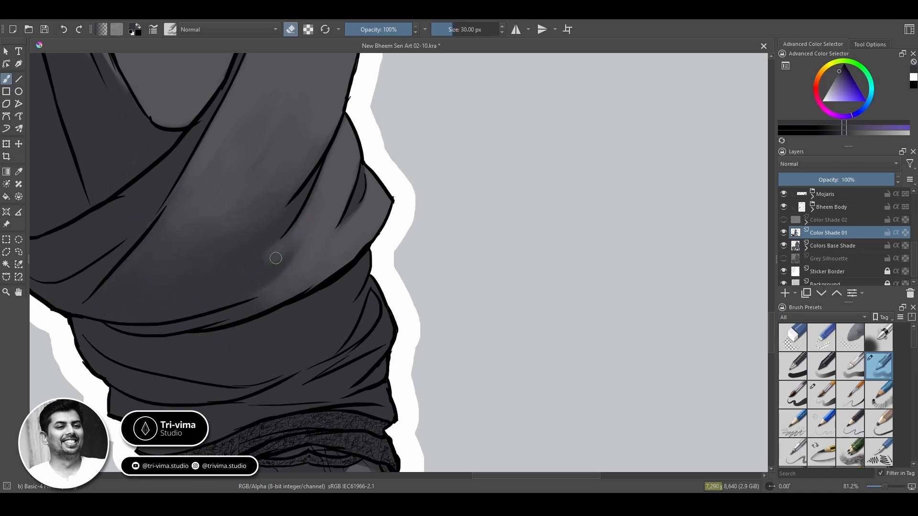
{"action": "key", "text": "bracketright"}
{"action": "key", "text": "bracketright"}
{"action": "key", "text": "bracketright"}
{"action": "left_click_drag", "start_coordinate": [261, 272], "coordinate": [316, 216]}
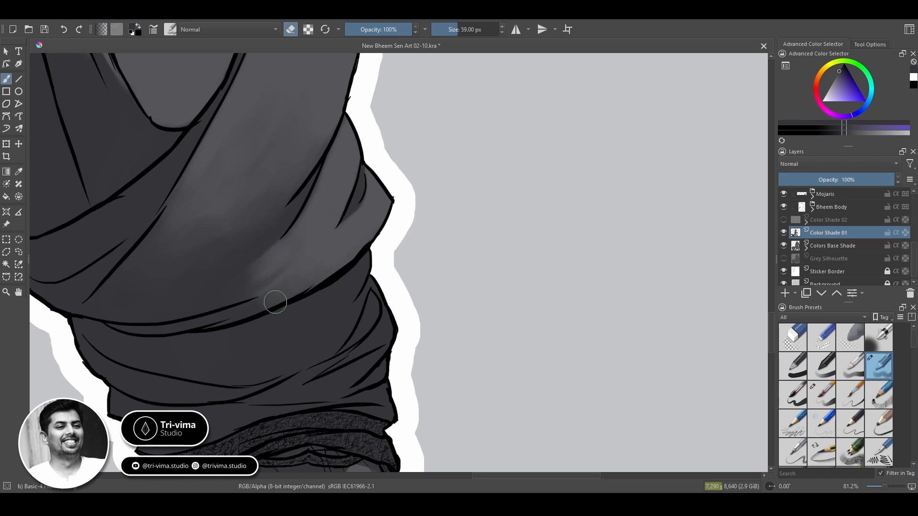
Lighten the broad central area of the leg panel by erasing shadow softly at 188 px
{"action": "key", "text": "bracketright"}
{"action": "key", "text": "bracketright"}
{"action": "key", "text": "bracketright"}
{"action": "key", "text": "bracketright"}
{"action": "key", "text": "bracketright"}
{"action": "key", "text": "bracketright"}
{"action": "key", "text": "bracketright"}
{"action": "key", "text": "bracketright"}
{"action": "key", "text": "bracketright"}
{"action": "key", "text": "bracketright"}
{"action": "key", "text": "bracketright"}
{"action": "key", "text": "bracketright"}
{"action": "key", "text": "bracketright"}
{"action": "key", "text": "bracketright"}
{"action": "key", "text": "bracketright"}
{"action": "key", "text": "bracketright"}
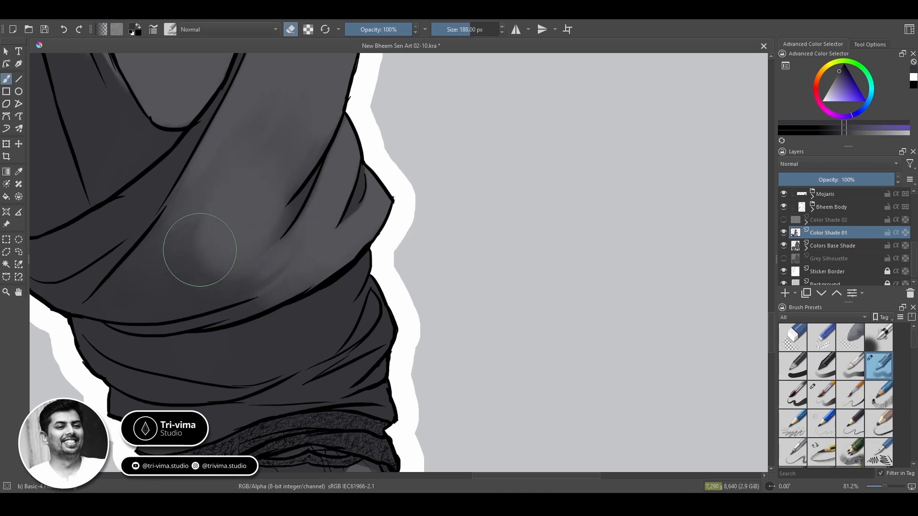
{"action": "mouse_move", "coordinate": [200, 250]}
{"action": "left_mouse_down"}
{"action": "mouse_move", "coordinate": [234, 211]}
{"action": "mouse_move", "coordinate": [240, 262]}
{"action": "mouse_move", "coordinate": [238, 179]}
{"action": "mouse_move", "coordinate": [203, 222]}
{"action": "left_mouse_up"}
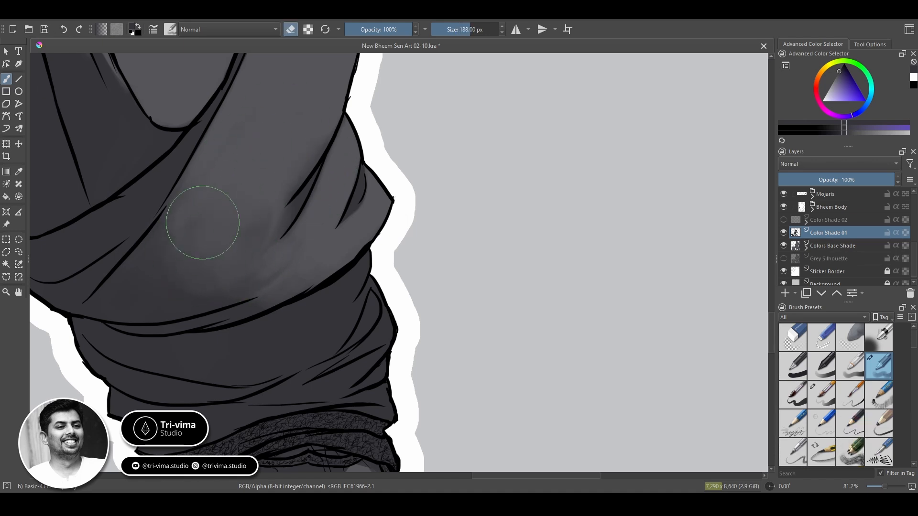
Touch up the panel's lower line at 24 px and even out the highlight beside the inner fold lines by erasing at 165 px
{"action": "key", "text": "e"}
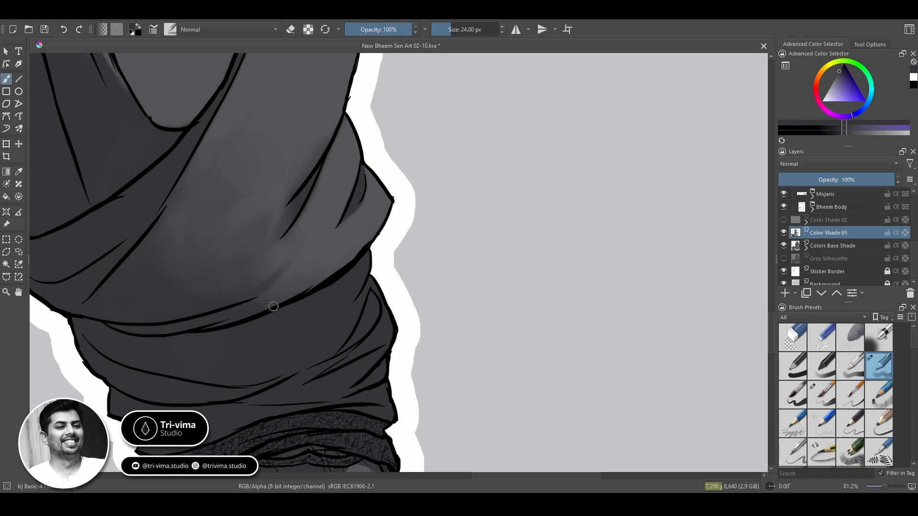
{"action": "key", "text": "e"}
{"action": "key", "text": "bracketright"}
{"action": "key", "text": "bracketright"}
{"action": "key", "text": "bracketright"}
{"action": "key", "text": "bracketright"}
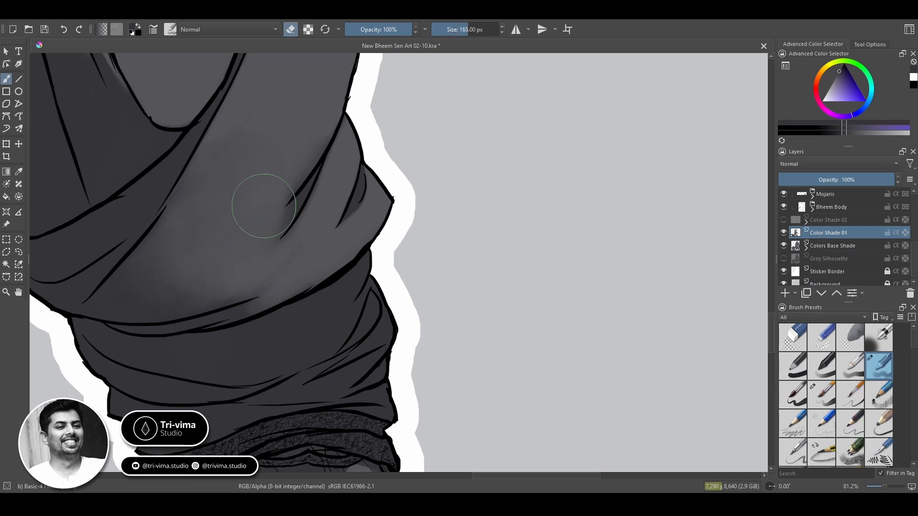
Add a soft highlight to the narrow fold on the inner side of the leg panel at 30 px
{"action": "key", "text": "minus"}
{"action": "key", "text": "bracketleft"}
{"action": "key", "text": "bracketleft"}
{"action": "key", "text": "bracketleft"}
{"action": "key", "text": "bracketleft"}
{"action": "key", "text": "bracketleft"}
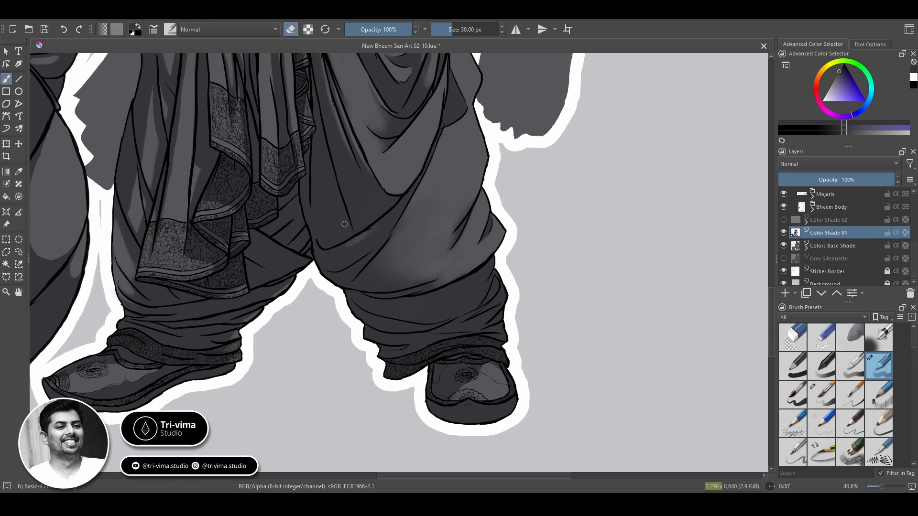
{"action": "key", "text": "e"}
{"action": "key", "text": "e"}
{"action": "key", "text": "e"}
{"action": "key", "text": "e"}
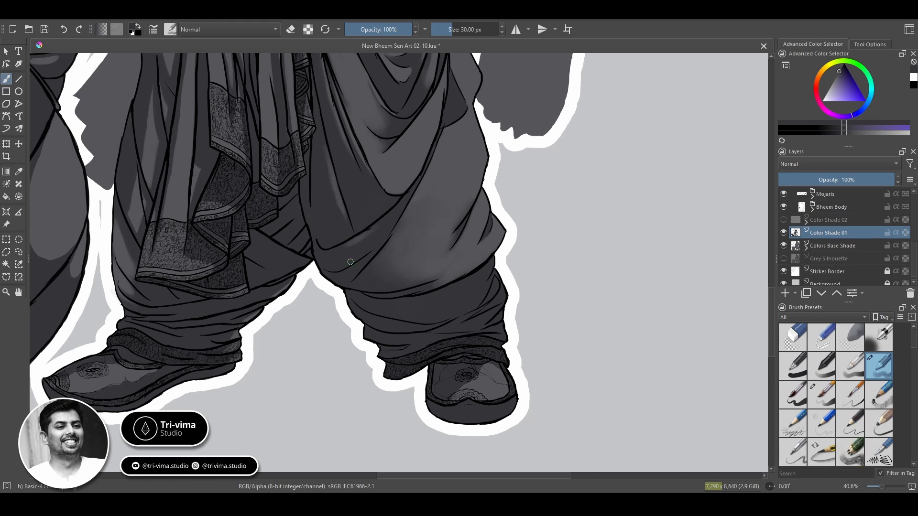
{"action": "left_click_drag", "start_coordinate": [351, 243], "coordinate": [375, 224]}
{"action": "key", "text": "e"}
{"action": "key", "text": "e"}
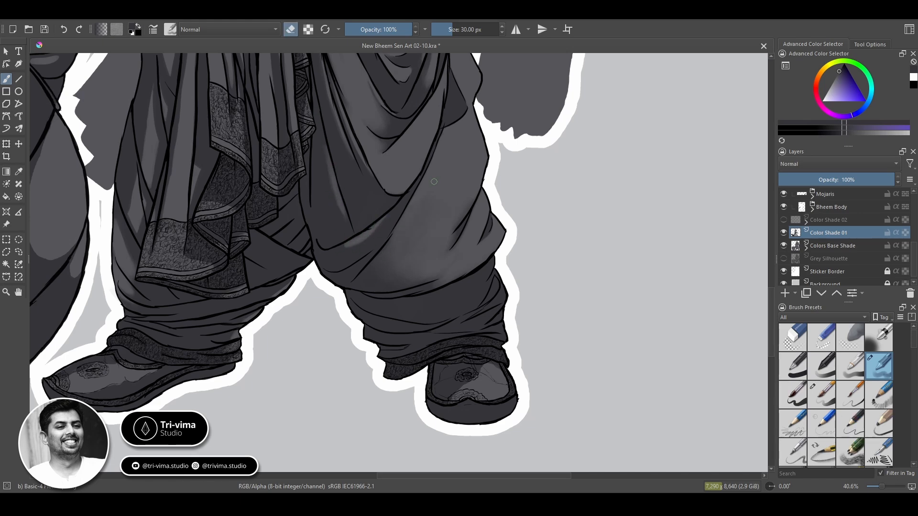
Refine the edges of the inner narrow fold's highlight with the soft brush at 18 px
{"action": "key", "text": "bracketright"}
{"action": "key", "text": "bracketright"}
{"action": "key", "text": "bracketright"}
{"action": "key", "text": "bracketright"}
{"action": "key", "text": "bracketleft"}
{"action": "key", "text": "bracketleft"}
{"action": "key", "text": "bracketleft"}
{"action": "key", "text": "bracketleft"}
{"action": "key", "text": "bracketleft"}
{"action": "key", "text": "bracketleft"}
{"action": "key", "text": "e"}
{"action": "key", "text": "e"}
{"action": "key", "text": "e"}
{"action": "key", "text": "e"}
{"action": "key", "text": "e"}
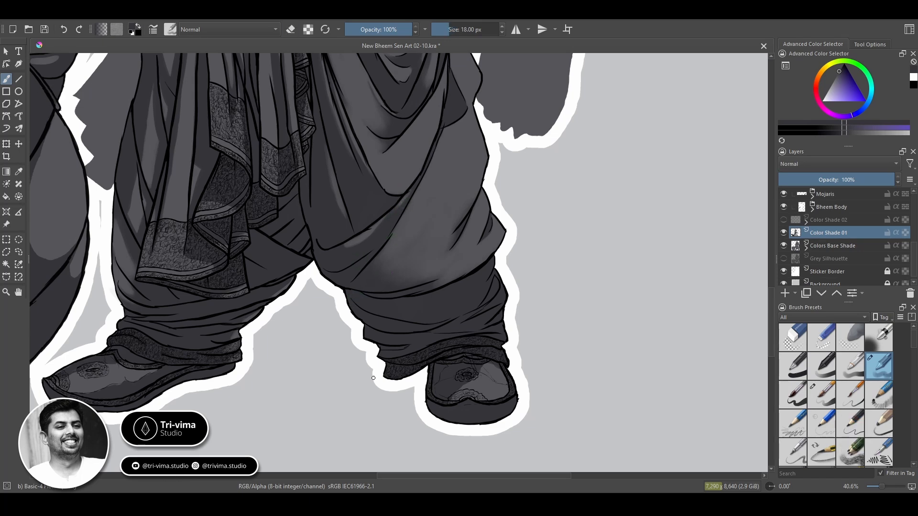
Erase a broad soft highlight into the wrapped folds just below the leg panel, going up to 84 px
{"action": "key", "text": "e"}
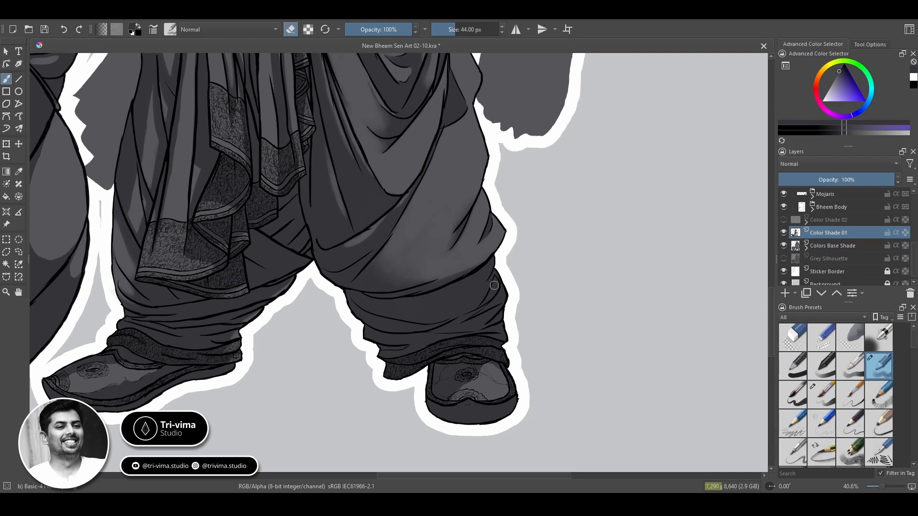
{"action": "key", "text": "bracketleft"}
{"action": "key", "text": "bracketleft"}
{"action": "key", "text": "bracketleft"}
{"action": "key", "text": "bracketleft"}
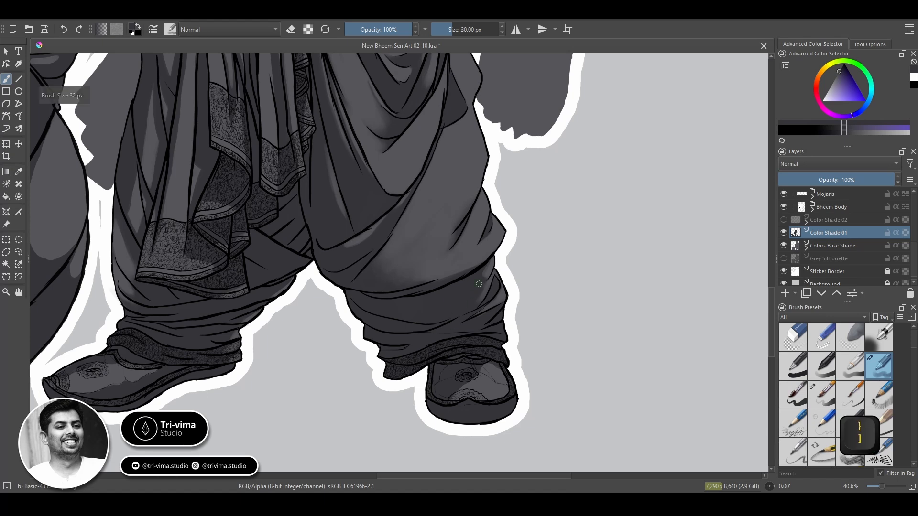
{"action": "key", "text": "e"}
{"action": "key", "text": "bracketright"}
{"action": "key", "text": "bracketright"}
{"action": "key", "text": "bracketright"}
{"action": "key", "text": "bracketright"}
{"action": "key", "text": "bracketright"}
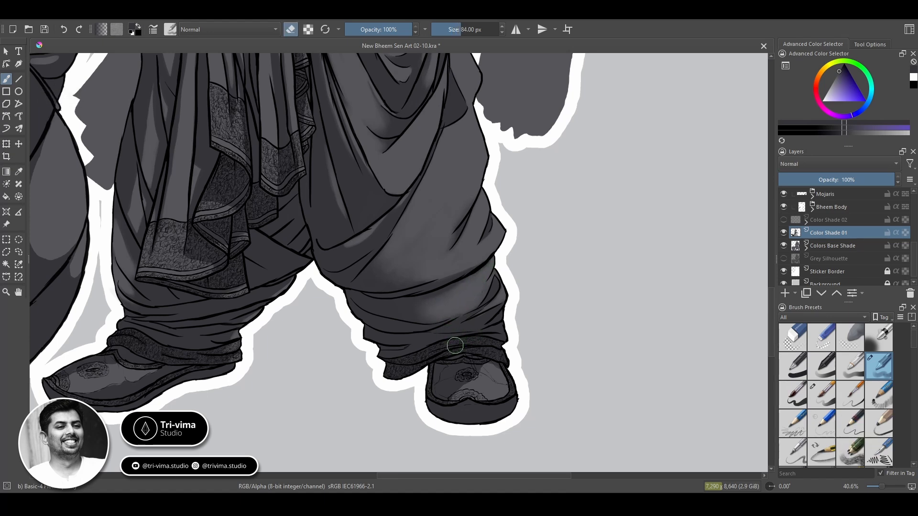
Erase highlights into the narrow folds at the outer edge of the lower leg at 22 px
{"action": "key", "text": "bracketleft"}
{"action": "key", "text": "bracketleft"}
{"action": "key", "text": "bracketleft"}
{"action": "key", "text": "bracketleft"}
{"action": "key", "text": "bracketleft"}
{"action": "key", "text": "bracketleft"}
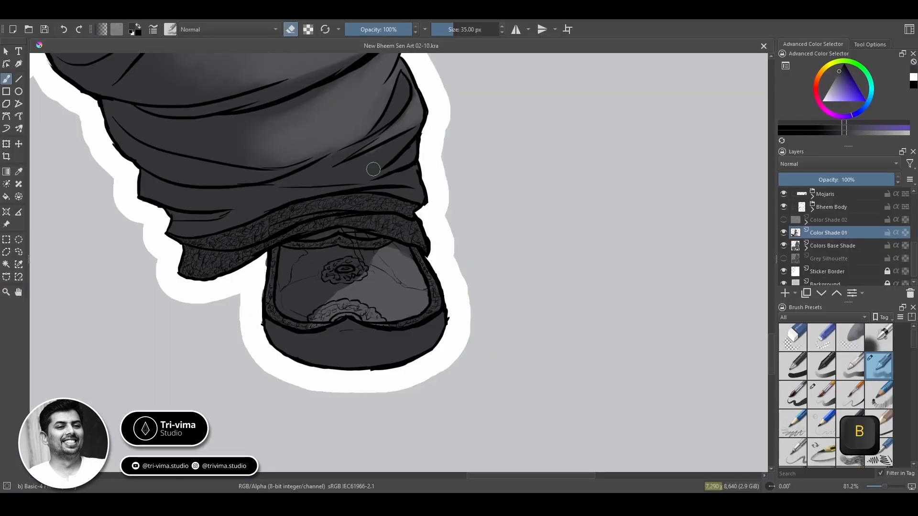
{"action": "key", "text": "e"}
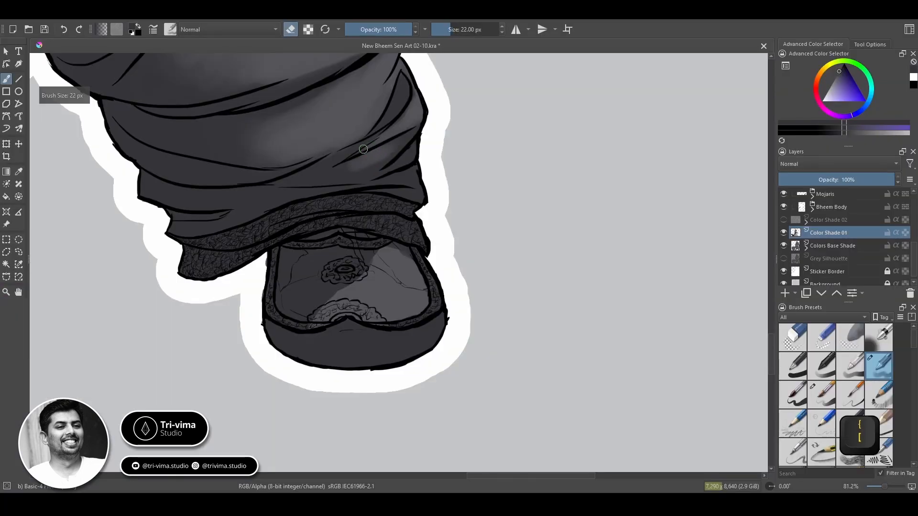
{"action": "key", "text": "e"}
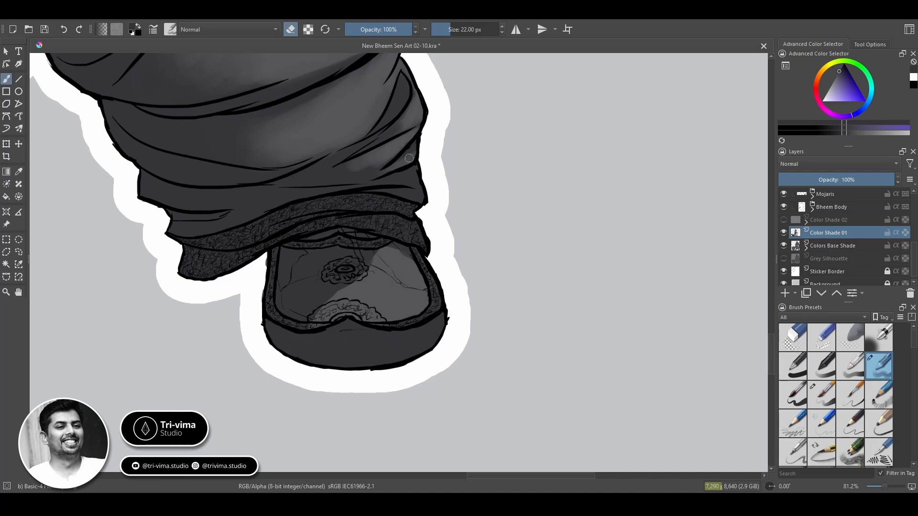
{"action": "mouse_move", "coordinate": [356, 171]}
{"action": "left_mouse_down"}
{"action": "mouse_move", "coordinate": [335, 173]}
{"action": "mouse_move", "coordinate": [385, 152]}
{"action": "left_mouse_up"}
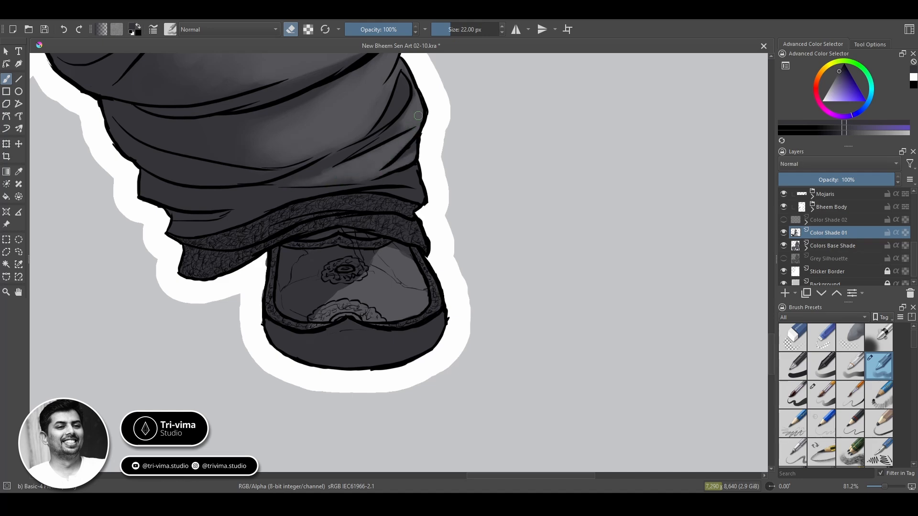
Extend the highlight inward along the fold above the textured cuff, erasing at 35 and 18 px and blending at 16 px
{"action": "key", "text": "e"}
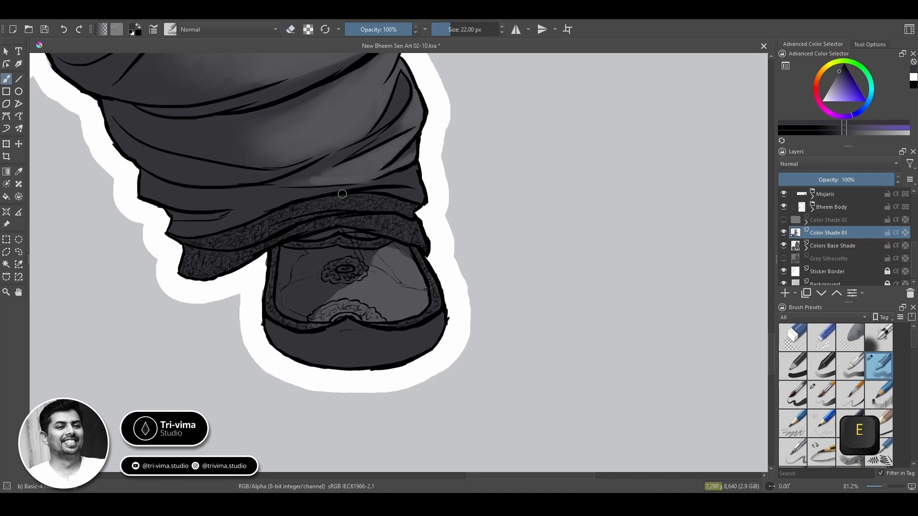
{"action": "key", "text": "e"}
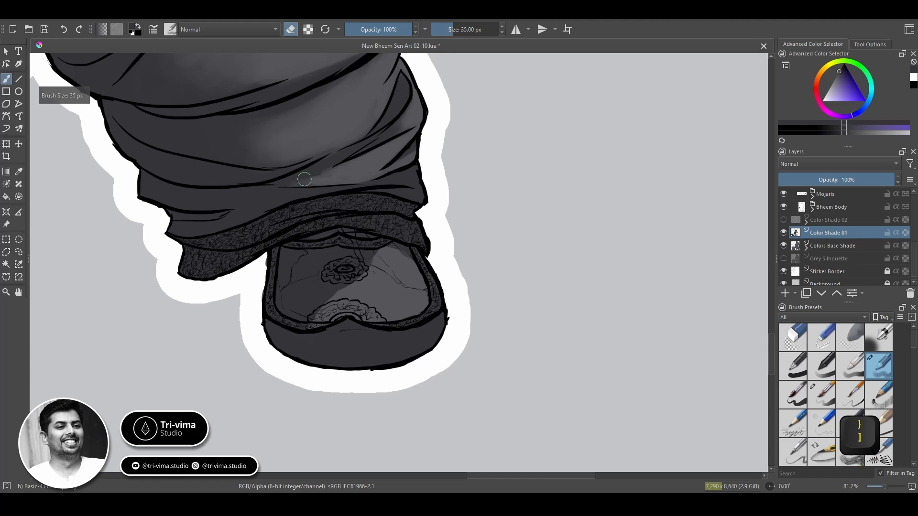
{"action": "key", "text": "e"}
{"action": "key", "text": "e"}
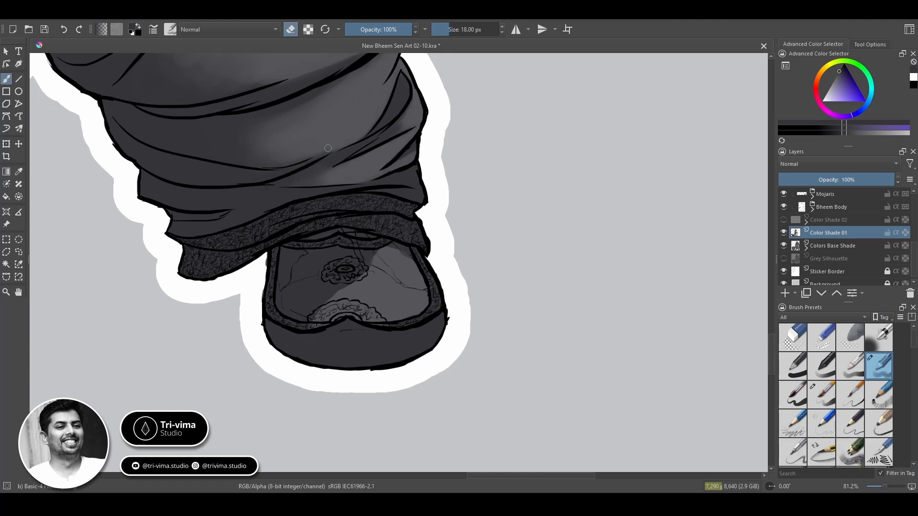
{"action": "mouse_move", "coordinate": [328, 148]}
{"action": "left_mouse_down"}
{"action": "mouse_move", "coordinate": [329, 199]}
{"action": "mouse_move", "coordinate": [269, 198]}
{"action": "left_mouse_up"}
{"action": "key", "text": "e"}
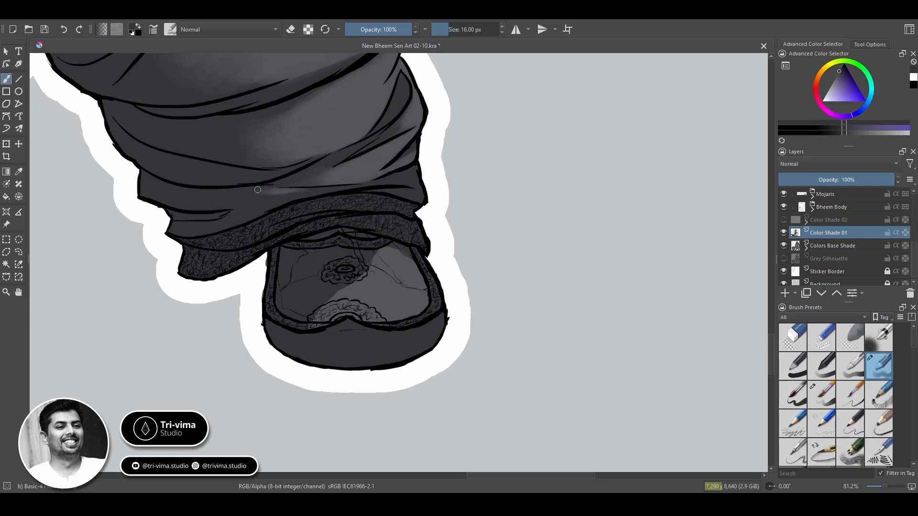
Add a small highlight under the long curved line on the inner side of the ankle wrap and blend its edges
{"action": "key", "text": "e"}
{"action": "left_click_drag", "start_coordinate": [221, 177], "coordinate": [251, 175]}
{"action": "key", "text": "e"}
{"action": "key", "text": "e"}
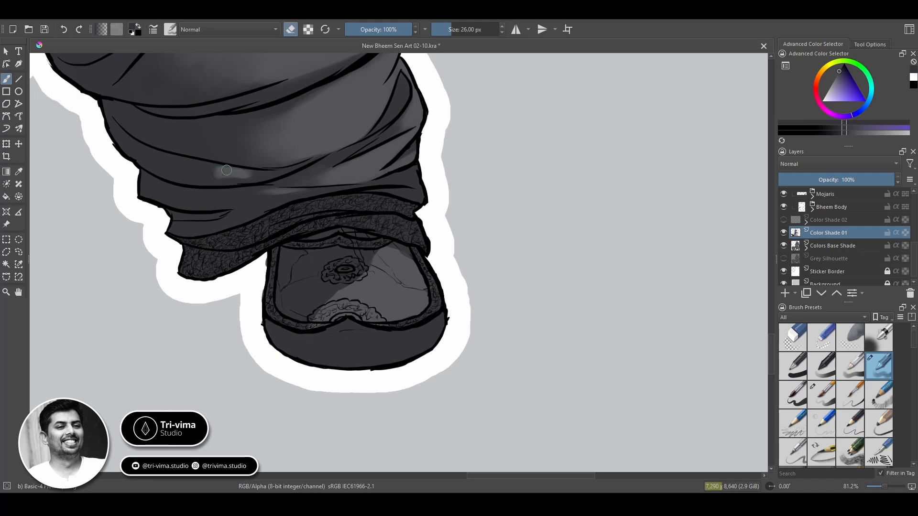
{"action": "key", "text": "e"}
{"action": "left_click_drag", "start_coordinate": [240, 177], "coordinate": [217, 168]}
{"action": "key", "text": "e"}
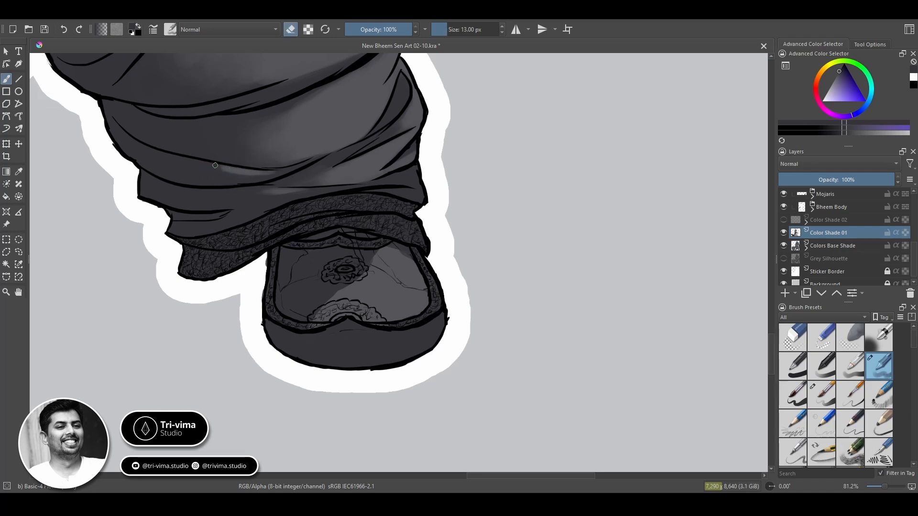
Highlight the fold directly above the textured cuff at 13 px and blend it along the cuff at 24 px
{"action": "key", "text": "e"}
{"action": "key", "text": "e"}
{"action": "key", "text": "e"}
{"action": "key", "text": "e"}
{"action": "key", "text": "e"}
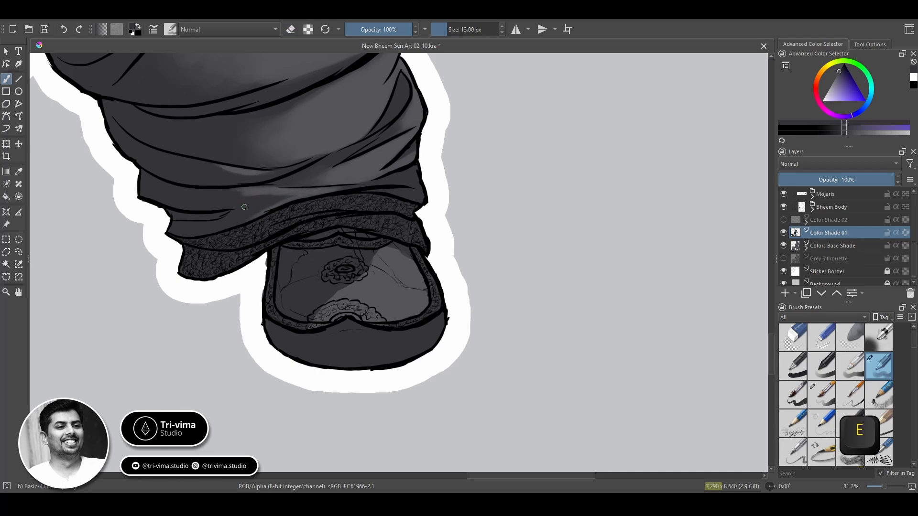
{"action": "key", "text": "e"}
{"action": "key", "text": "e"}
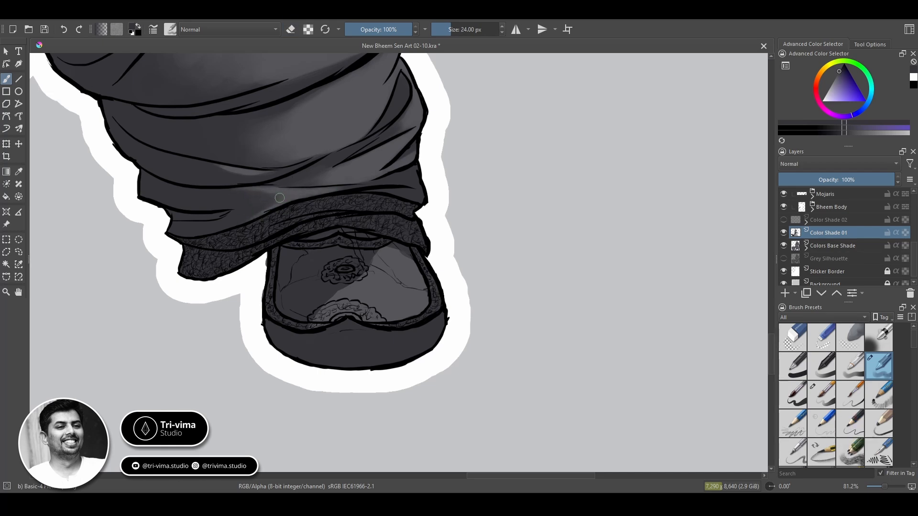
{"action": "key", "text": "e"}
{"action": "key", "text": "e"}
{"action": "key", "text": "e"}
{"action": "key", "text": "e"}
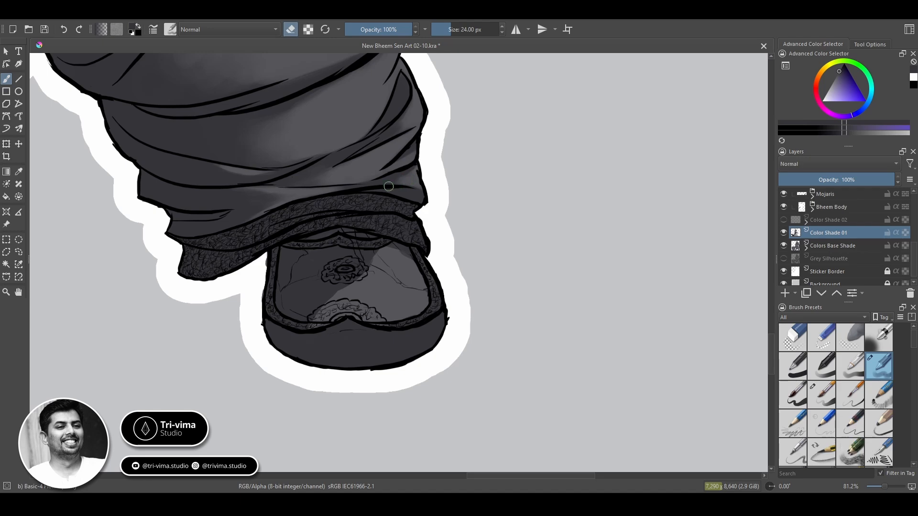
Refine the highlight at the outer end of the lowest ankle fold, just above the cuff, at 15 px
{"action": "key", "text": "bracketleft"}
{"action": "key", "text": "e"}
{"action": "key", "text": "e"}
{"action": "key", "text": "e"}
{"action": "key", "text": "e"}
{"action": "key", "text": "e"}
{"action": "key", "text": "e"}
{"action": "key", "text": "e"}
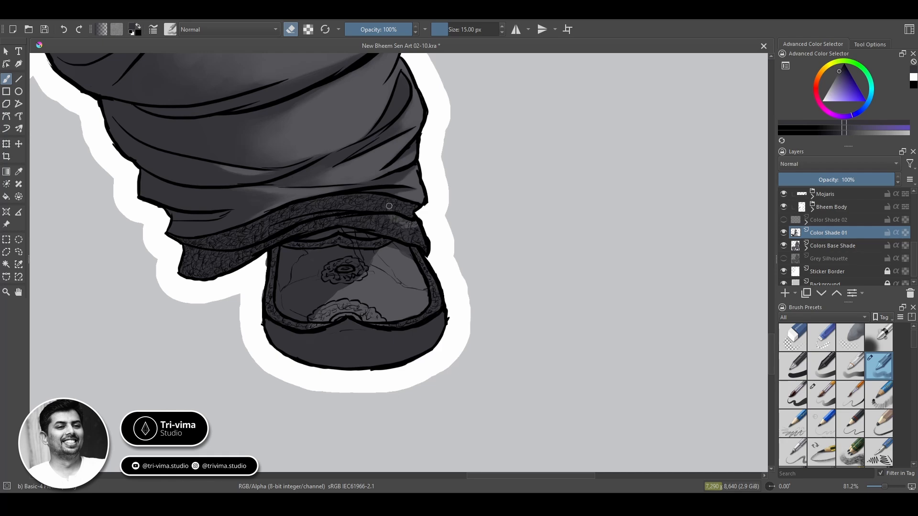
Lighten the outer ends of the two textured cuff bands by erasing shadow at 15 px
{"action": "mouse_move", "coordinate": [390, 207]}
{"action": "left_mouse_down"}
{"action": "mouse_move", "coordinate": [365, 212]}
{"action": "mouse_move", "coordinate": [406, 201]}
{"action": "mouse_move", "coordinate": [387, 217]}
{"action": "mouse_move", "coordinate": [427, 249]}
{"action": "left_mouse_up"}
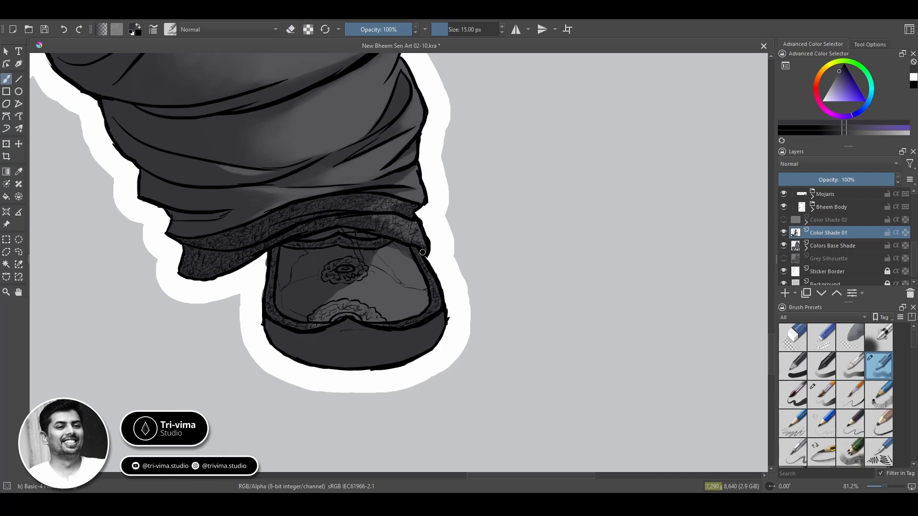
{"action": "key", "text": "e"}
{"action": "mouse_move", "coordinate": [371, 220]}
{"action": "left_mouse_down"}
{"action": "mouse_move", "coordinate": [318, 224]}
{"action": "mouse_move", "coordinate": [390, 228]}
{"action": "left_mouse_up"}
{"action": "key", "text": "e"}
{"action": "key", "text": "e"}
Carry the highlight along the middle of both textured cuff bands at 15 px, blending it into the shadow
{"action": "mouse_move", "coordinate": [285, 218]}
{"action": "left_mouse_down"}
{"action": "mouse_move", "coordinate": [380, 204]}
{"action": "mouse_move", "coordinate": [329, 211]}
{"action": "mouse_move", "coordinate": [311, 228]}
{"action": "mouse_move", "coordinate": [353, 221]}
{"action": "mouse_move", "coordinate": [415, 243]}
{"action": "mouse_move", "coordinate": [285, 226]}
{"action": "mouse_move", "coordinate": [344, 207]}
{"action": "left_mouse_up"}
{"action": "key", "text": "e"}
{"action": "key", "text": "e"}
{"action": "key", "text": "e"}
{"action": "key", "text": "e"}
{"action": "key", "text": "e"}
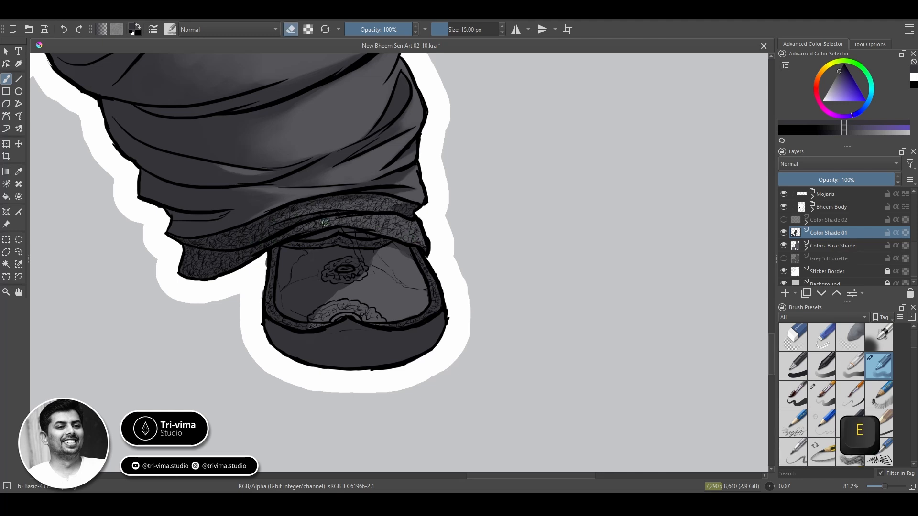
{"action": "key", "text": "e"}
{"action": "left_click_drag", "start_coordinate": [307, 210], "coordinate": [387, 201]}
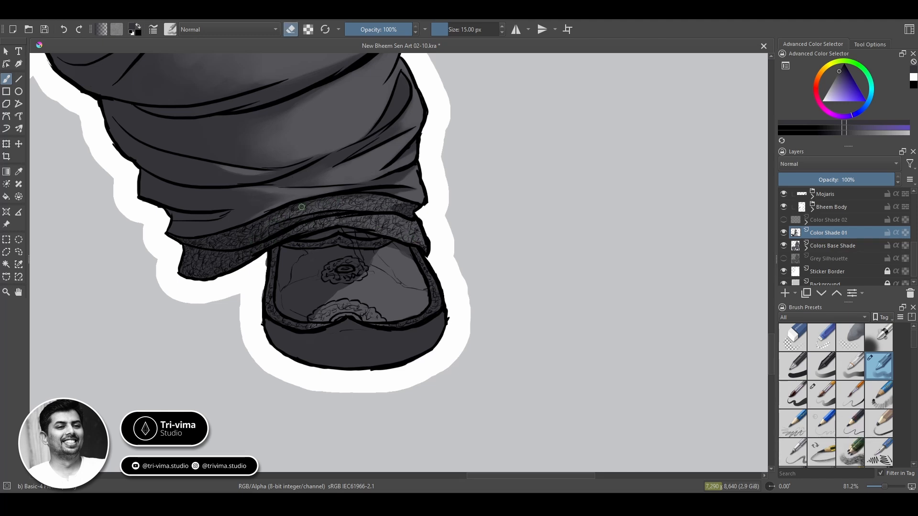
Erase the hard shadow across the shoe's top at 35 px, leaving a dark inner edge, and reduce the brush to 13 px
{"action": "key", "text": "e"}
{"action": "key", "text": "e"}
{"action": "key", "text": "bracketright"}
{"action": "key", "text": "bracketright"}
{"action": "key", "text": "bracketright"}
{"action": "key", "text": "bracketright"}
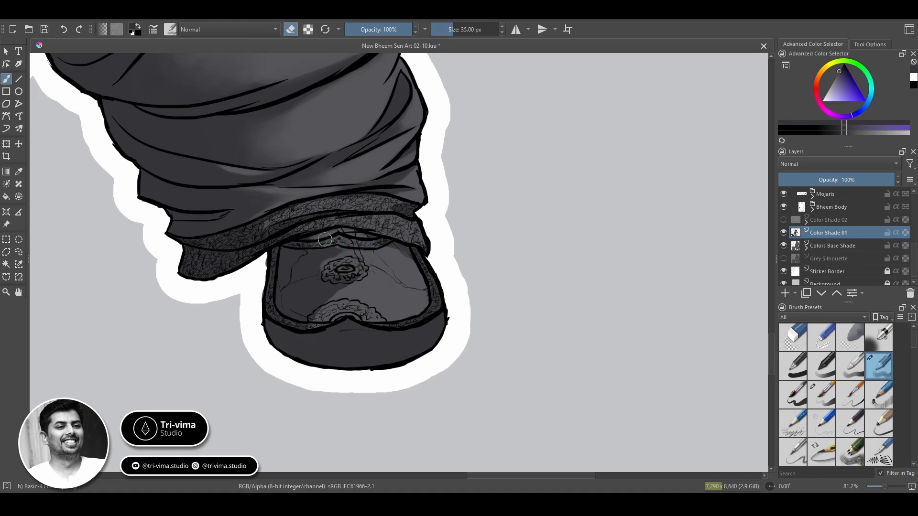
{"action": "mouse_move", "coordinate": [325, 239]}
{"action": "left_mouse_down"}
{"action": "mouse_move", "coordinate": [318, 261]}
{"action": "mouse_move", "coordinate": [333, 272]}
{"action": "mouse_move", "coordinate": [370, 271]}
{"action": "mouse_move", "coordinate": [328, 284]}
{"action": "mouse_move", "coordinate": [315, 307]}
{"action": "mouse_move", "coordinate": [328, 286]}
{"action": "mouse_move", "coordinate": [313, 286]}
{"action": "mouse_move", "coordinate": [317, 248]}
{"action": "mouse_move", "coordinate": [305, 259]}
{"action": "mouse_move", "coordinate": [314, 324]}
{"action": "mouse_move", "coordinate": [307, 267]}
{"action": "mouse_move", "coordinate": [303, 306]}
{"action": "left_mouse_up"}
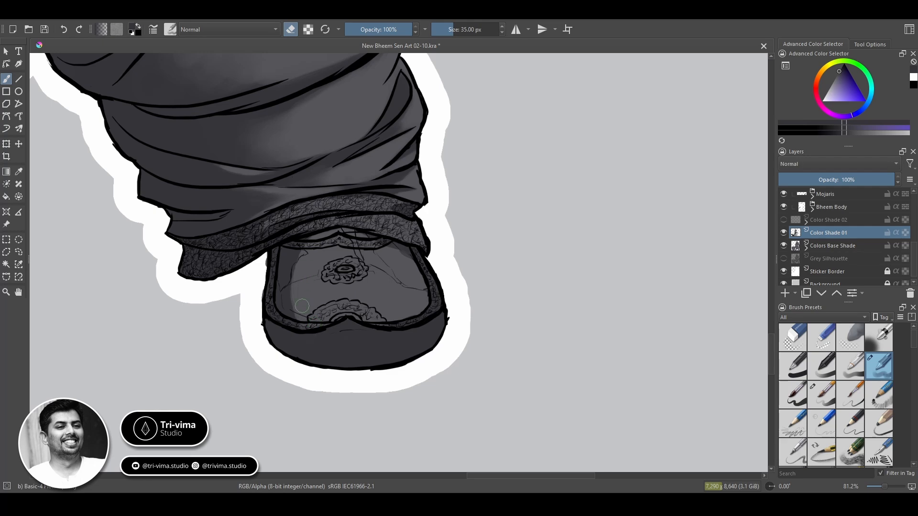
{"action": "key", "text": "e"}
{"action": "key", "text": "bracketleft"}
{"action": "key", "text": "bracketleft"}
{"action": "key", "text": "bracketleft"}
{"action": "key", "text": "bracketleft"}
{"action": "key", "text": "z"}
{"action": "left_click", "coordinate": [468, 290], "text": "ctrl"}
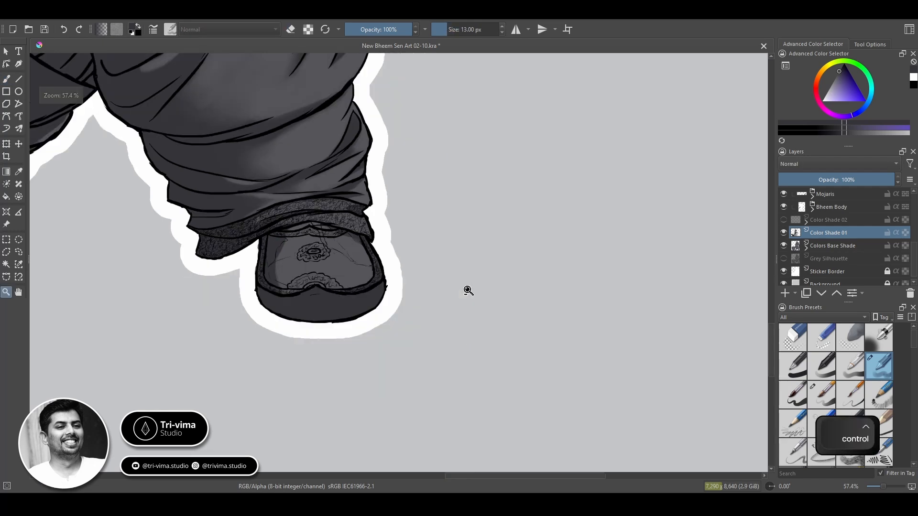
Erase shadow along the outer side of the shoe's textured rim with a 13 px brush
{"action": "mouse_move", "coordinate": [468, 290]}
{"action": "left_mouse_down"}
{"action": "mouse_move", "coordinate": [486, 383]}
{"action": "mouse_move", "coordinate": [376, 239]}
{"action": "mouse_move", "coordinate": [370, 218]}
{"action": "mouse_move", "coordinate": [316, 217]}
{"action": "left_mouse_up"}
{"action": "key", "text": "b"}
{"action": "key", "text": "e"}
{"action": "key", "text": "ctrl+z"}
{"action": "key", "text": "z"}
{"action": "left_click", "coordinate": [374, 222]}
{"action": "left_click", "coordinate": [401, 268]}
{"action": "key", "text": "b"}
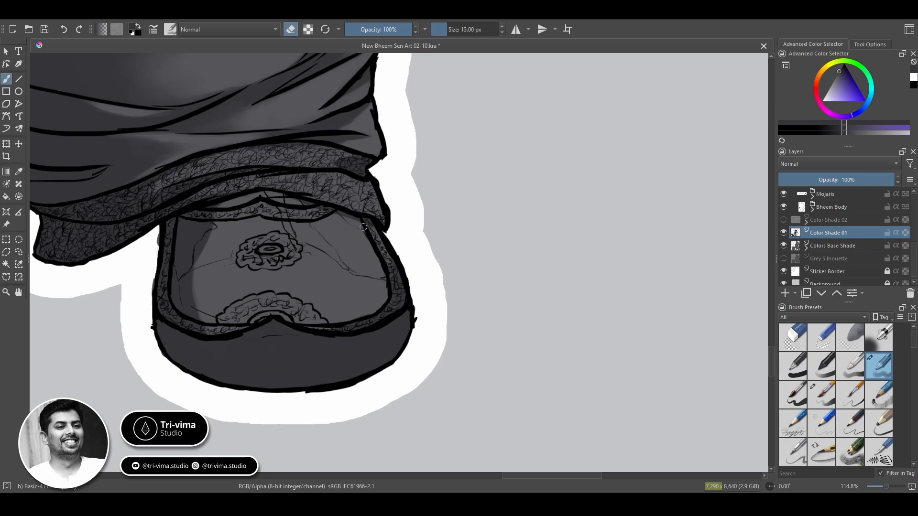
{"action": "left_click_drag", "start_coordinate": [331, 329], "coordinate": [401, 300]}
{"action": "key", "text": "e"}
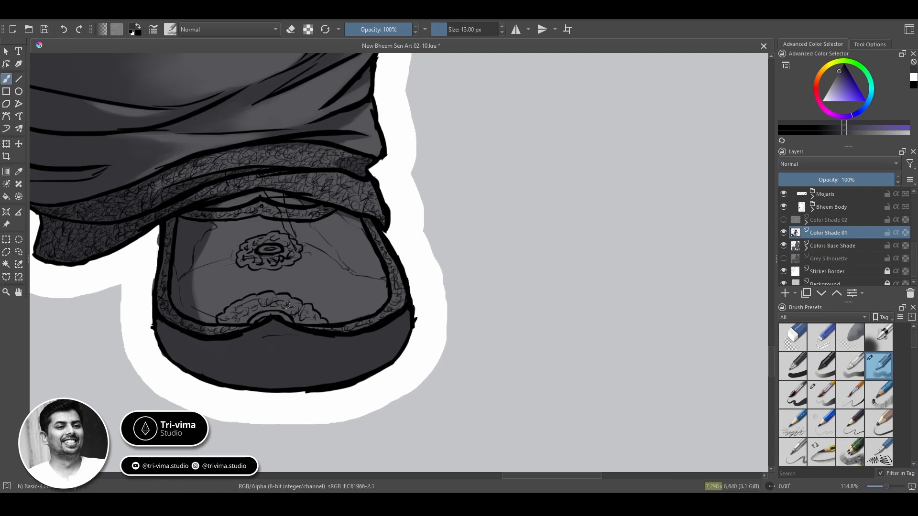
Erase shadow along the inner side of the shoe's textured rim at 13 px
{"action": "key", "text": "z"}
{"action": "key", "text": "b"}
{"action": "key", "text": "e"}
{"action": "left_click_drag", "start_coordinate": [155, 236], "coordinate": [151, 330]}
{"action": "key", "text": "z"}
{"action": "left_click", "coordinate": [471, 328], "text": "ctrl"}
{"action": "left_click", "coordinate": [560, 303], "text": "ctrl"}
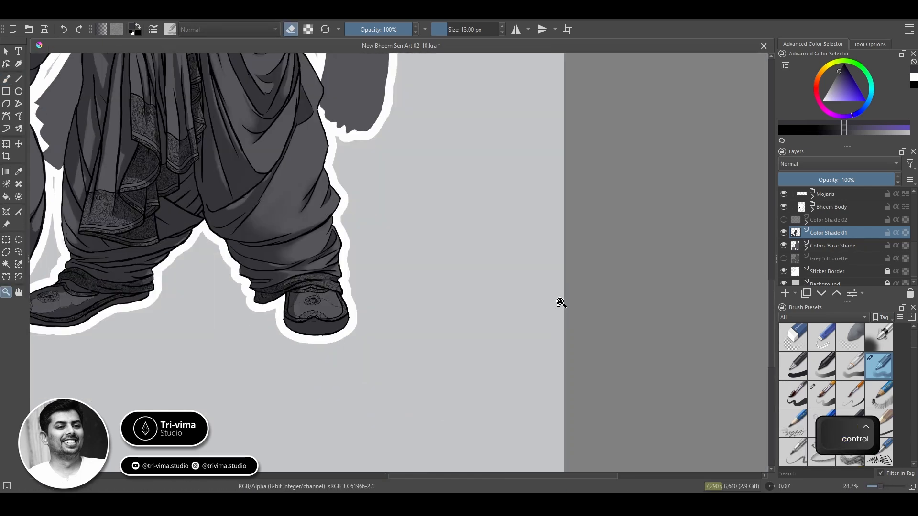
Blend the shadow on the narrow outer hip fold below the fist with a 28 px brush
{"action": "left_click", "coordinate": [363, 217]}
{"action": "key", "text": "b"}
{"action": "key", "text": "]"}
{"action": "key", "text": "]"}
{"action": "key", "text": "]"}
{"action": "key", "text": "]"}
{"action": "key", "text": "]"}
{"action": "key", "text": "]"}
{"action": "key", "text": "]"}
{"action": "key", "text": "]"}
{"action": "key", "text": "]"}
{"action": "key", "text": "e"}
{"action": "left_click_drag", "start_coordinate": [356, 205], "coordinate": [350, 234]}
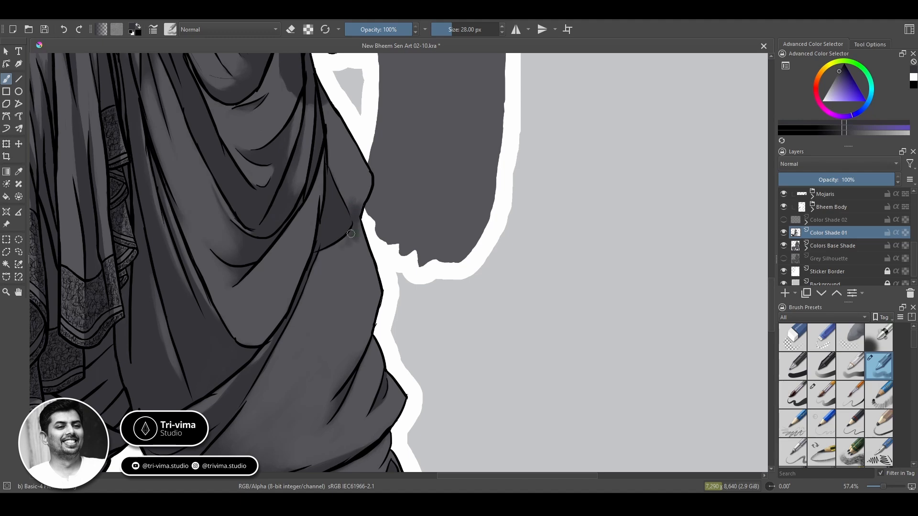
Soften the broad shadow transition on the outer thigh at 118 px, alternating between painting and erasing
{"action": "key", "text": "e"}
{"action": "key", "text": "]"}
{"action": "key", "text": "]"}
{"action": "key", "text": "]"}
{"action": "key", "text": "]"}
{"action": "scroll", "coordinate": [341, 250], "scroll_direction": "down", "scroll_amount": 5}
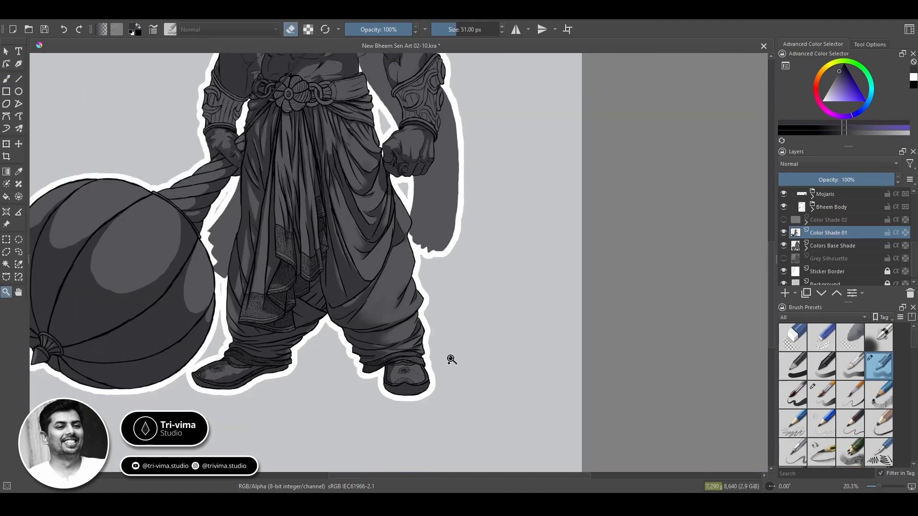
{"action": "key", "text": "e"}
{"action": "key", "text": "]"}
{"action": "key", "text": "]"}
{"action": "key", "text": "]"}
{"action": "key", "text": "]"}
{"action": "key", "text": "]"}
{"action": "key", "text": "]"}
{"action": "key", "text": "e"}
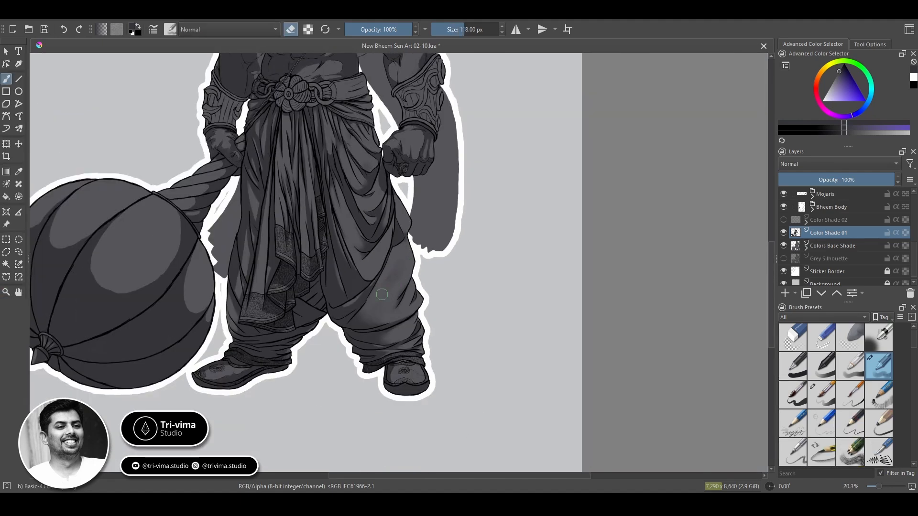
{"action": "key", "text": "e"}
{"action": "key", "text": "e"}
{"action": "key", "text": "e"}
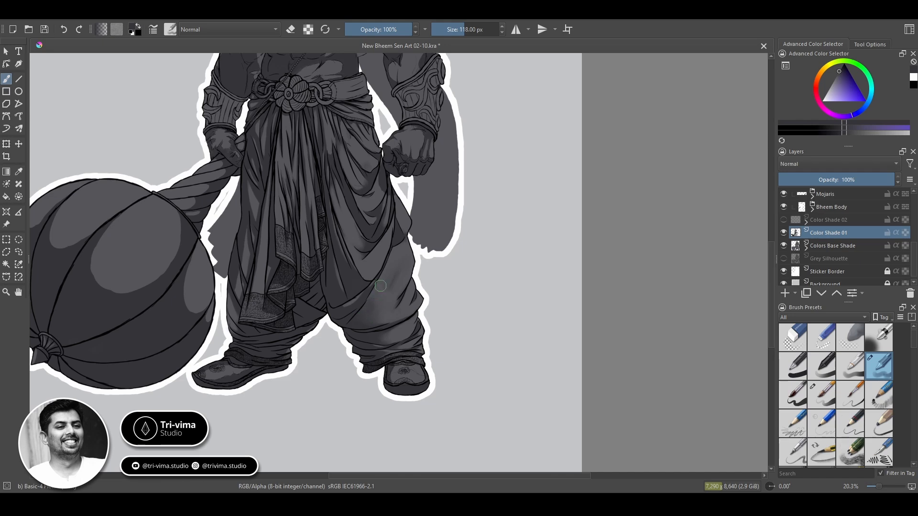
{"action": "key", "text": "e"}
{"action": "key", "text": "e"}
{"action": "key", "text": "e"}
Erase shadow at the garment's outer edge beside the small gap below the ringed fist at 47 px
{"action": "key", "text": "z"}
{"action": "left_click", "coordinate": [497, 307], "text": "ctrl"}
{"action": "left_click_drag", "start_coordinate": [496, 307], "coordinate": [583, 411]}
{"action": "double_click", "coordinate": [422, 304]}
{"action": "key", "text": "b"}
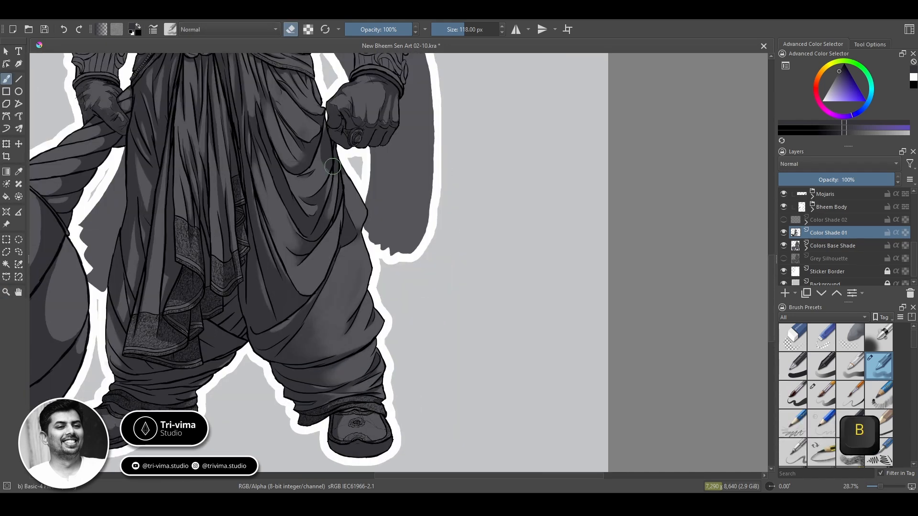
{"action": "key", "text": "e"}
{"action": "key", "text": "e"}
{"action": "key", "text": "z"}
{"action": "double_click", "coordinate": [367, 170]}
{"action": "key", "text": "b"}
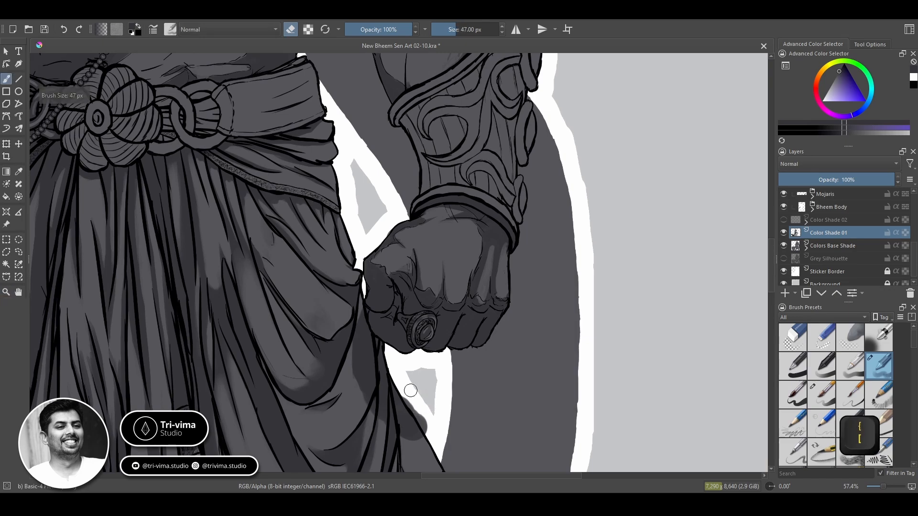
{"action": "left_click_drag", "start_coordinate": [410, 389], "coordinate": [426, 422]}
Fill Transparency Mask 1 of Colors Base Shade with white inside a selection made from that layer's pixels, and clear the selection
{"action": "left_click", "coordinate": [796, 246], "text": "ctrl"}
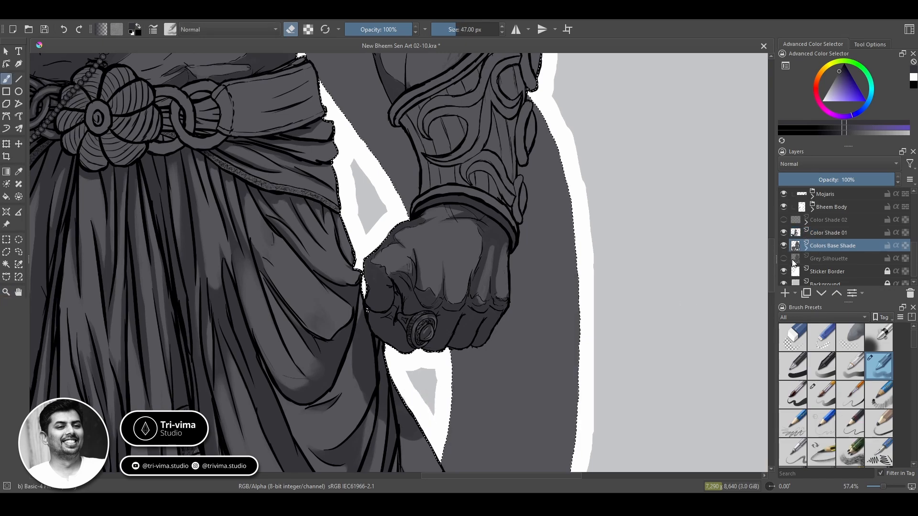
{"action": "left_click", "coordinate": [806, 248]}
{"action": "left_click", "coordinate": [806, 259]}
{"action": "key", "text": "Delete"}
{"action": "key", "text": "ctrl+z"}
{"action": "key", "text": "d"}
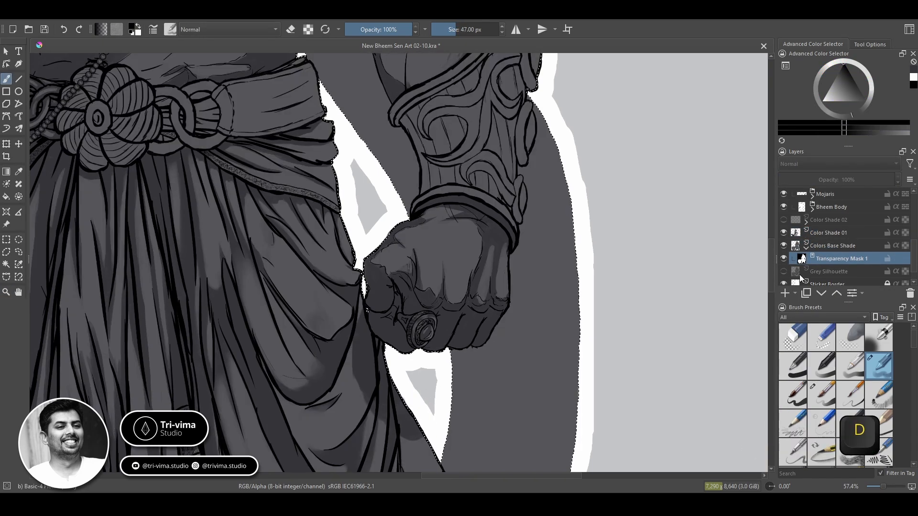
{"action": "key", "text": "x"}
{"action": "key", "text": "shift+BackSpace"}
{"action": "key", "text": "ctrl+shift+a"}
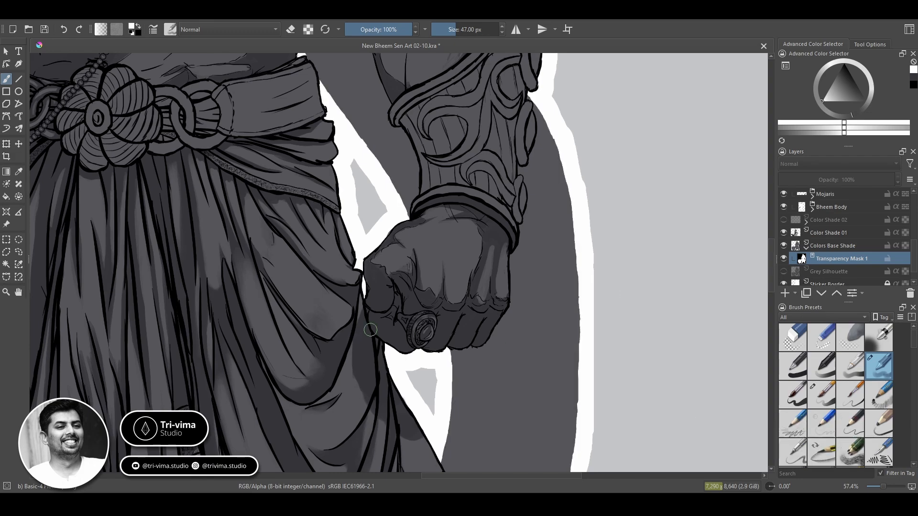
Return to Color Shade 01 and touch up the garment edge beside the ringed fist with a 2 px brush and the eraser
{"action": "key", "text": "Page_Up"}
{"action": "key", "text": "Page_Up"}
{"action": "scroll", "coordinate": [400, 330], "scroll_direction": "up", "scroll_amount": 2}
{"action": "key", "text": "bracketleft"}
{"action": "key", "text": "bracketleft"}
{"action": "key", "text": "bracketleft"}
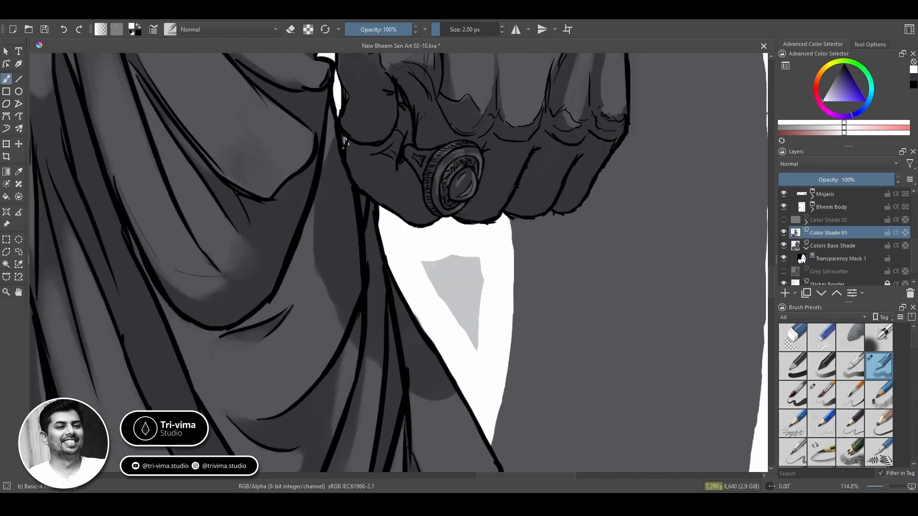
{"action": "key", "text": "slash"}
{"action": "key", "text": "e"}
{"action": "scroll", "coordinate": [526, 316], "scroll_direction": "down", "scroll_amount": 6}
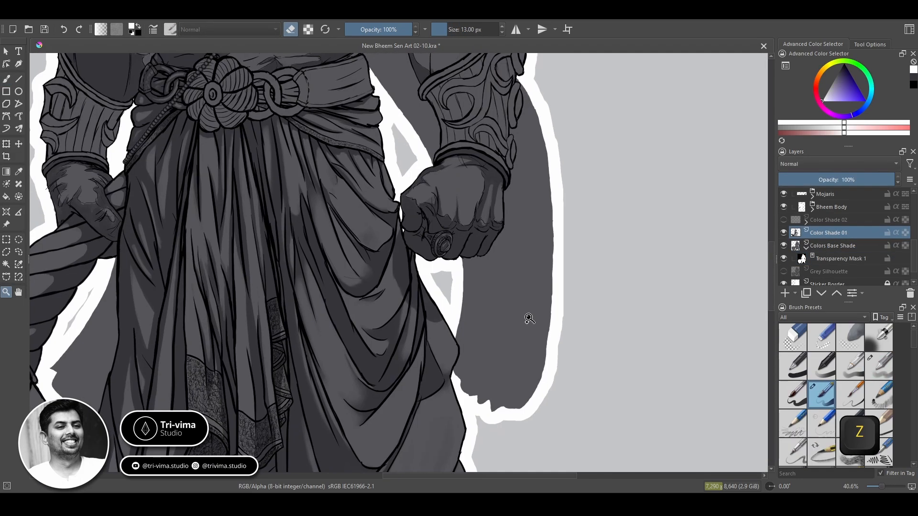
Undo the last stroke and restore the dark shadow tone by sampling it near the waistband's outer end
{"action": "key", "text": "b"}
{"action": "scroll", "coordinate": [455, 237], "scroll_direction": "up", "scroll_amount": 3}
{"action": "key", "text": "e"}
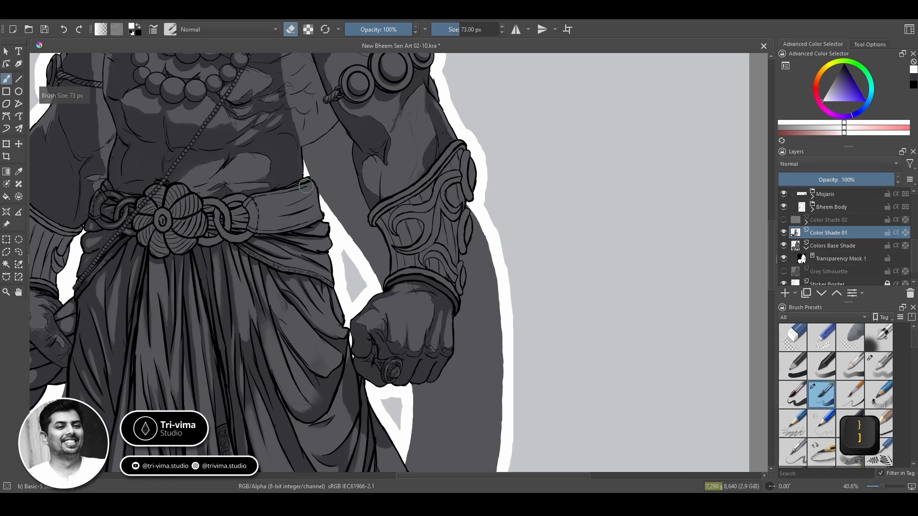
{"action": "key", "text": "ctrl+z"}
{"action": "key", "text": "d"}
{"action": "left_click", "coordinate": [305, 184], "text": "ctrl"}
{"action": "left_click_drag", "start_coordinate": [306, 186], "coordinate": [322, 216]}
{"action": "key", "text": "ctrl+z"}
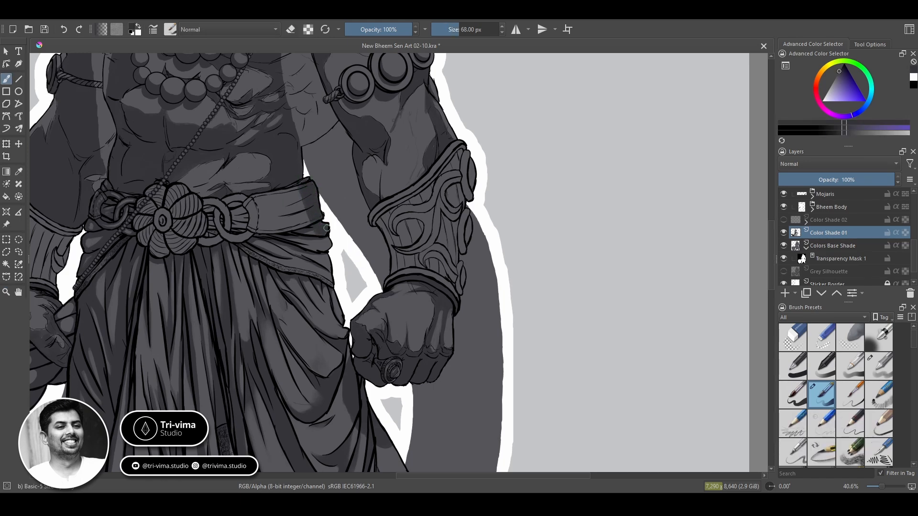
{"action": "key", "text": "ctrl+z"}
{"action": "key", "text": "ctrl+z"}
{"action": "key", "text": "ctrl+z"}
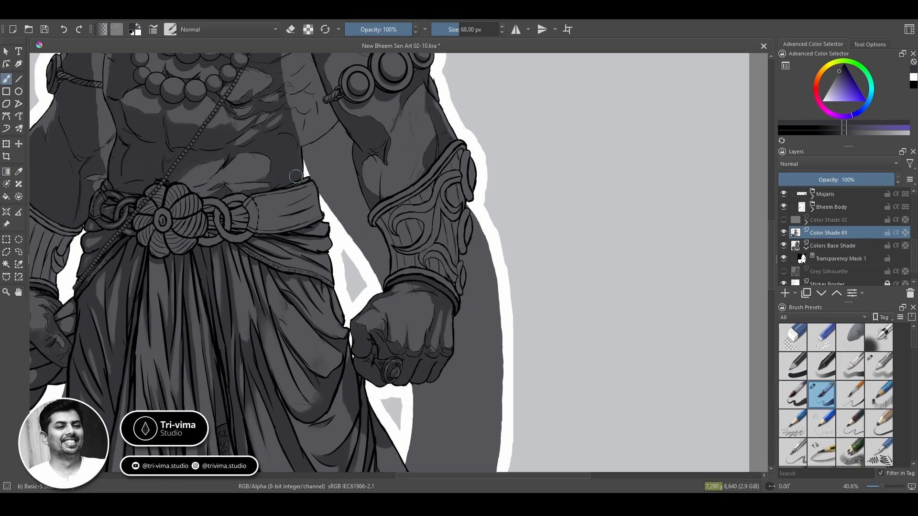
Save the illustration file
{"action": "scroll", "coordinate": [452, 214], "scroll_direction": "down", "scroll_amount": 3}
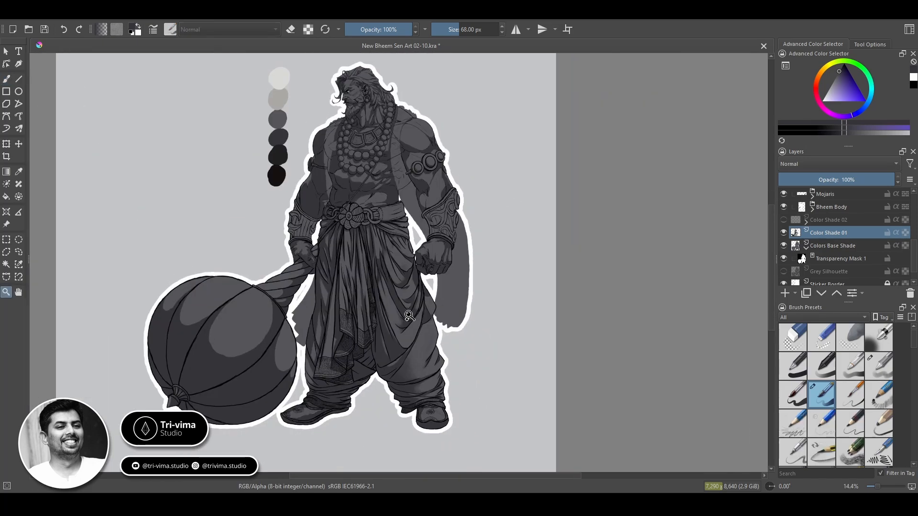
{"action": "key", "text": "ctrl+s"}
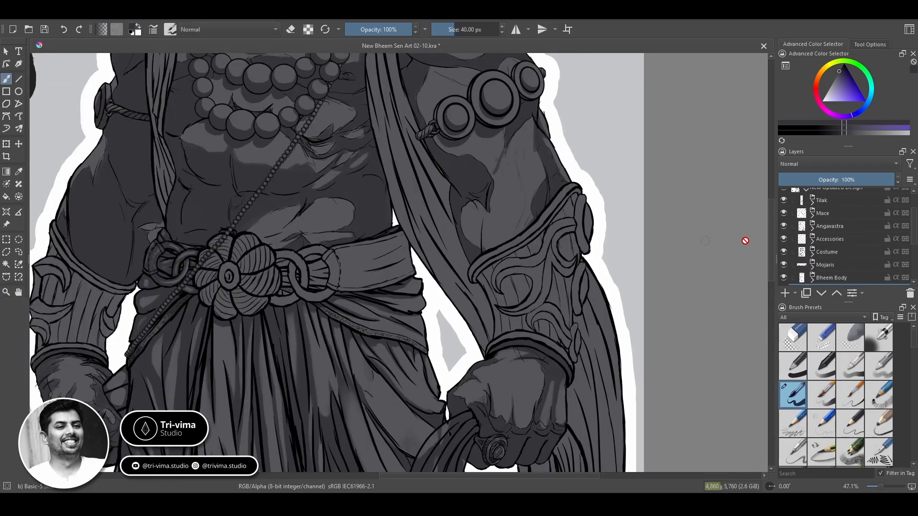
Darken the outer part of the plain waistband on Color Shade 02 with the Basic-4 brush at 40 px and 32 px
{"action": "scroll", "coordinate": [836, 234], "scroll_direction": "down", "scroll_amount": 3}
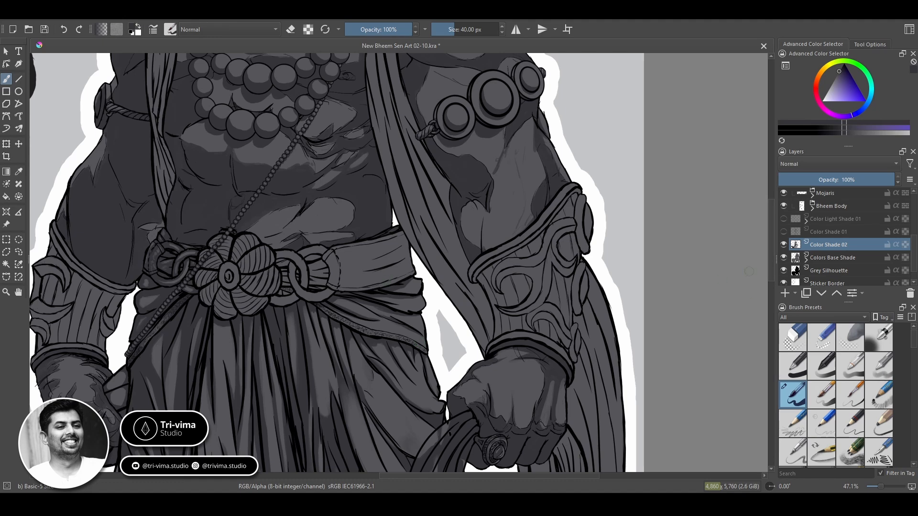
{"action": "left_click", "coordinate": [880, 370]}
{"action": "left_click_drag", "start_coordinate": [388, 248], "coordinate": [383, 279]}
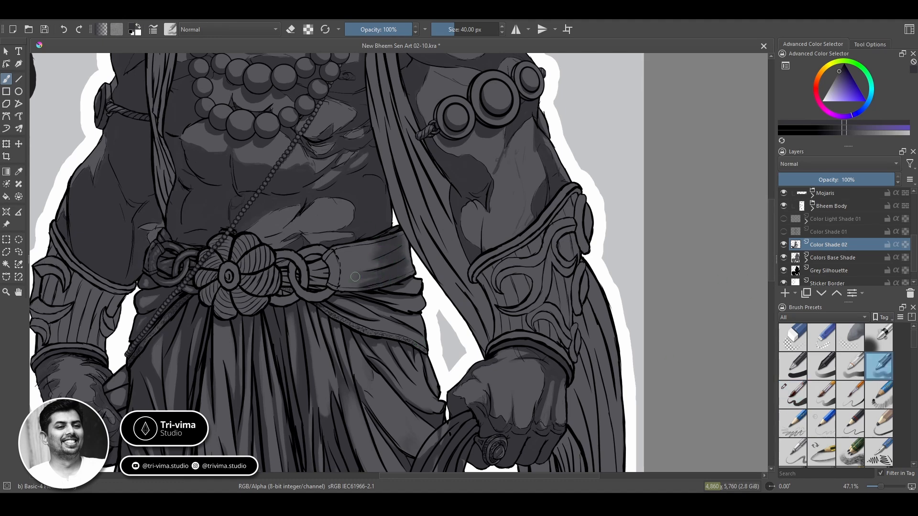
{"action": "left_click_drag", "start_coordinate": [360, 251], "coordinate": [385, 261]}
{"action": "key", "text": "bracketleft"}
{"action": "mouse_move", "coordinate": [321, 268]}
{"action": "left_mouse_down"}
{"action": "mouse_move", "coordinate": [668, 213]}
{"action": "mouse_move", "coordinate": [477, 219]}
{"action": "left_mouse_up"}
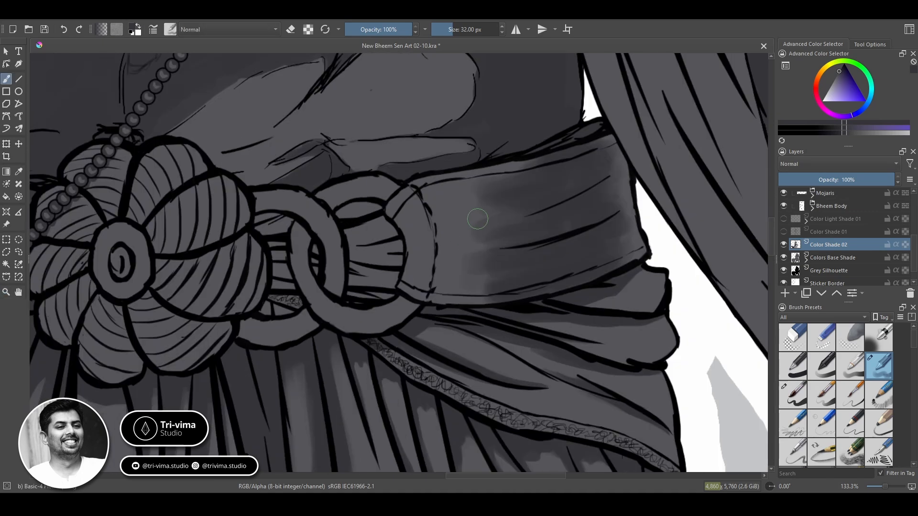
Spread the waistband shadow evenly up to the dashed seam beside the ring at 51 px
{"action": "key", "text": "bracketright"}
{"action": "key", "text": "bracketright"}
{"action": "key", "text": "bracketright"}
{"action": "key", "text": "bracketright"}
{"action": "key", "text": "bracketright"}
{"action": "key", "text": "bracketright"}
{"action": "mouse_move", "coordinate": [564, 174]}
{"action": "left_mouse_down"}
{"action": "mouse_move", "coordinate": [428, 195]}
{"action": "mouse_move", "coordinate": [482, 240]}
{"action": "mouse_move", "coordinate": [441, 288]}
{"action": "left_mouse_up"}
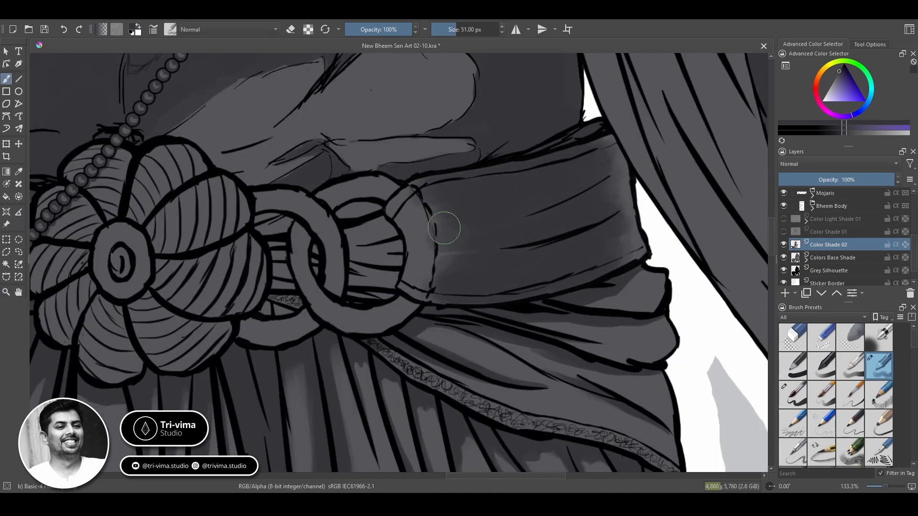
{"action": "left_click_drag", "start_coordinate": [444, 228], "coordinate": [443, 283]}
Shade the cloth inside the outer belt ring and along the dashed seam, using progressively smaller brush sizes
{"action": "mouse_move", "coordinate": [392, 225]}
{"action": "left_mouse_down"}
{"action": "mouse_move", "coordinate": [403, 204]}
{"action": "mouse_move", "coordinate": [413, 214]}
{"action": "mouse_move", "coordinate": [421, 282]}
{"action": "left_mouse_up"}
{"action": "key", "text": "bracketleft"}
{"action": "key", "text": "bracketleft"}
{"action": "key", "text": "bracketleft"}
{"action": "key", "text": "bracketleft"}
{"action": "key", "text": "bracketleft"}
{"action": "key", "text": "bracketleft"}
{"action": "key", "text": "e"}
{"action": "key", "text": "e"}
{"action": "mouse_move", "coordinate": [442, 250]}
{"action": "left_mouse_down"}
{"action": "mouse_move", "coordinate": [419, 196]}
{"action": "mouse_move", "coordinate": [433, 277]}
{"action": "left_mouse_up"}
{"action": "mouse_move", "coordinate": [338, 209]}
{"action": "left_mouse_down"}
{"action": "mouse_move", "coordinate": [369, 209]}
{"action": "mouse_move", "coordinate": [333, 207]}
{"action": "left_mouse_up"}
Shade the edges of the two interlocked belt rings at 14 px, keeping a lighter band along each tube
{"action": "key", "text": "bracketleft"}
{"action": "key", "text": "bracketleft"}
{"action": "key", "text": "bracketleft"}
{"action": "key", "text": "bracketleft"}
{"action": "key", "text": "bracketleft"}
{"action": "key", "text": "bracketleft"}
{"action": "key", "text": "bracketleft"}
{"action": "key", "text": "bracketleft"}
{"action": "key", "text": "bracketleft"}
{"action": "key", "text": "bracketleft"}
{"action": "left_click_drag", "start_coordinate": [415, 306], "coordinate": [401, 297]}
{"action": "left_click_drag", "start_coordinate": [299, 227], "coordinate": [294, 236]}
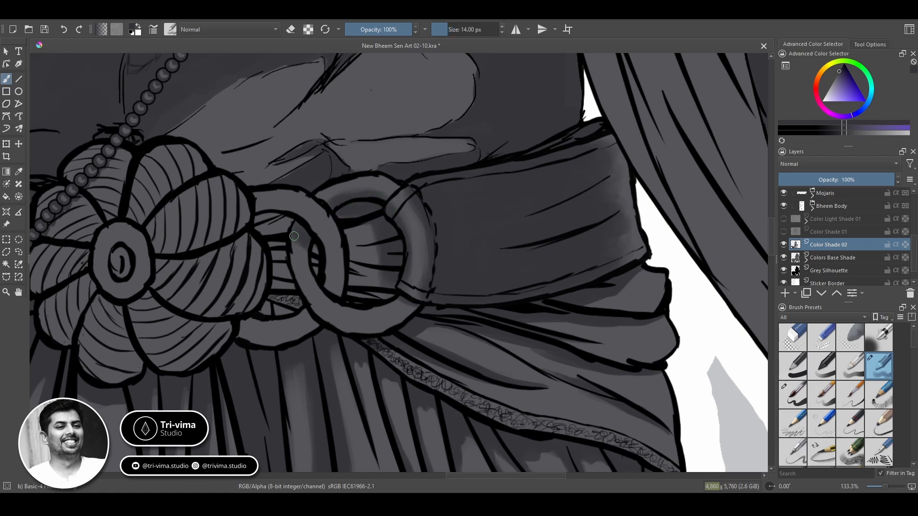
{"action": "left_click_drag", "start_coordinate": [314, 201], "coordinate": [334, 193]}
{"action": "left_click_drag", "start_coordinate": [327, 260], "coordinate": [327, 283]}
{"action": "mouse_move", "coordinate": [254, 211]}
{"action": "left_mouse_down"}
{"action": "mouse_move", "coordinate": [277, 210]}
{"action": "mouse_move", "coordinate": [274, 200]}
{"action": "mouse_move", "coordinate": [259, 212]}
{"action": "mouse_move", "coordinate": [293, 207]}
{"action": "mouse_move", "coordinate": [337, 292]}
{"action": "mouse_move", "coordinate": [337, 237]}
{"action": "mouse_move", "coordinate": [360, 328]}
{"action": "mouse_move", "coordinate": [301, 287]}
{"action": "mouse_move", "coordinate": [296, 239]}
{"action": "mouse_move", "coordinate": [314, 284]}
{"action": "mouse_move", "coordinate": [291, 249]}
{"action": "mouse_move", "coordinate": [320, 310]}
{"action": "mouse_move", "coordinate": [296, 273]}
{"action": "mouse_move", "coordinate": [306, 295]}
{"action": "mouse_move", "coordinate": [356, 331]}
{"action": "mouse_move", "coordinate": [412, 307]}
{"action": "left_mouse_up"}
Refine the light and shadow on the interlocked rings' lower curves at 14 px, alternating painting and erasing
{"action": "key", "text": "e"}
{"action": "key", "text": "e"}
{"action": "key", "text": "e"}
{"action": "key", "text": "e"}
{"action": "key", "text": "e"}
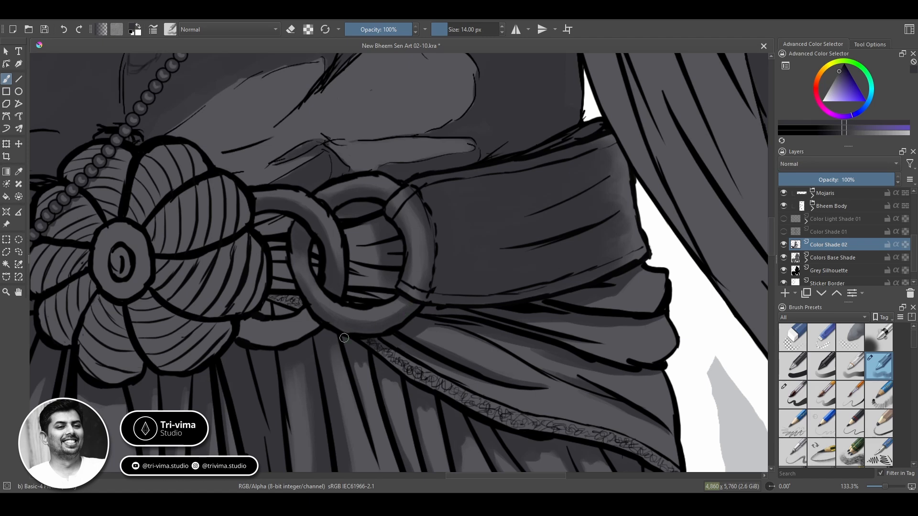
{"action": "key", "text": "e"}
{"action": "left_click_drag", "start_coordinate": [303, 289], "coordinate": [305, 276]}
{"action": "key", "text": "e"}
Shade the lower arc of the ring link next to the flower buckle at 14 px, blending toward its middle
{"action": "left_click_drag", "start_coordinate": [250, 338], "coordinate": [242, 325]}
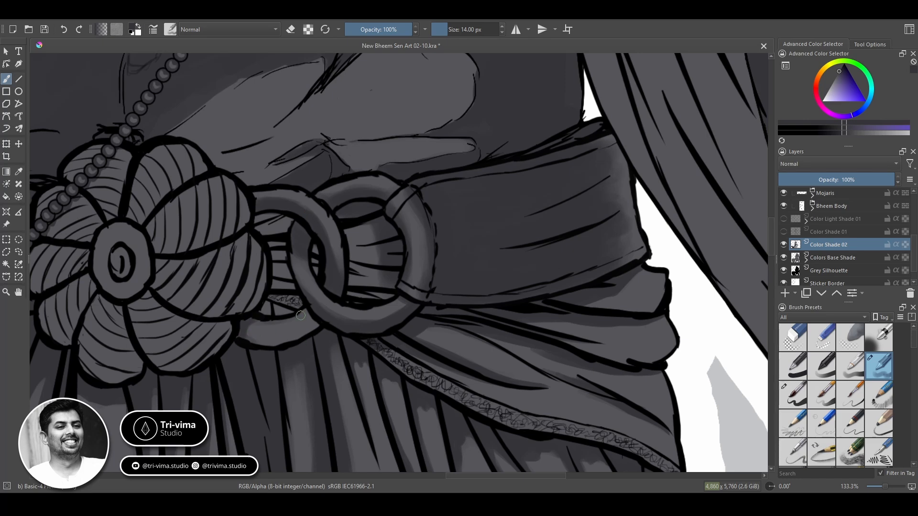
{"action": "left_click_drag", "start_coordinate": [301, 315], "coordinate": [255, 323]}
{"action": "mouse_move", "coordinate": [297, 313]}
{"action": "left_mouse_down"}
{"action": "mouse_move", "coordinate": [314, 322]}
{"action": "mouse_move", "coordinate": [245, 337]}
{"action": "left_mouse_up"}
{"action": "left_click_drag", "start_coordinate": [306, 333], "coordinate": [259, 335]}
{"action": "key", "text": "e"}
{"action": "key", "text": "e"}
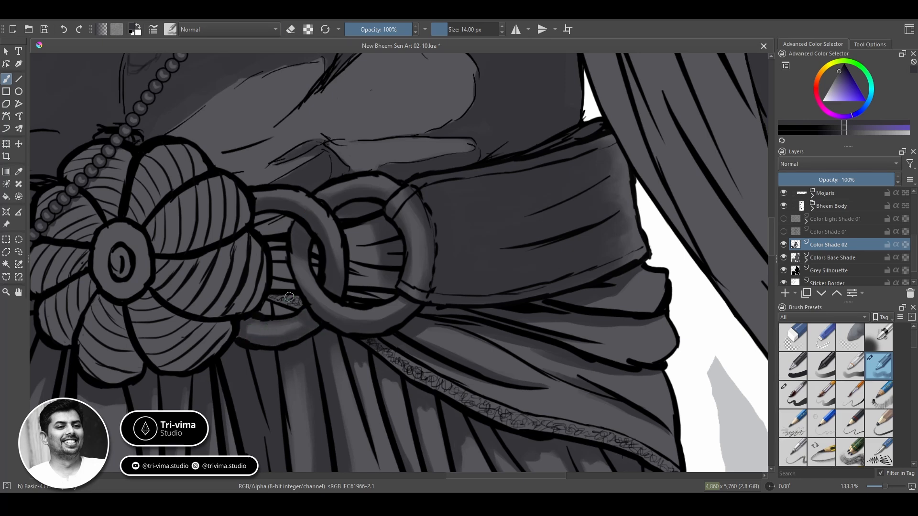
Shade inside the interlocked rings and erase a thin highlight along the waistband's upper seam at 7 px
{"action": "left_click_drag", "start_coordinate": [296, 286], "coordinate": [312, 274]}
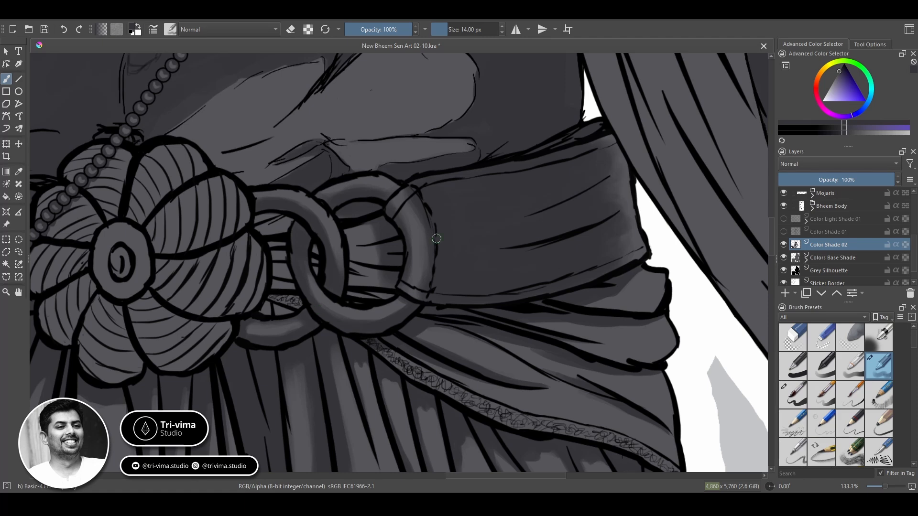
{"action": "key", "text": "e"}
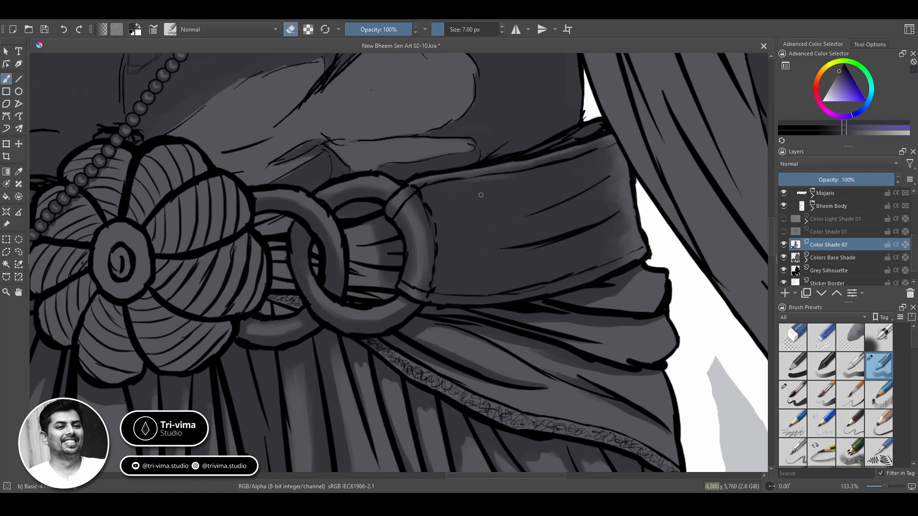
{"action": "key", "text": "e"}
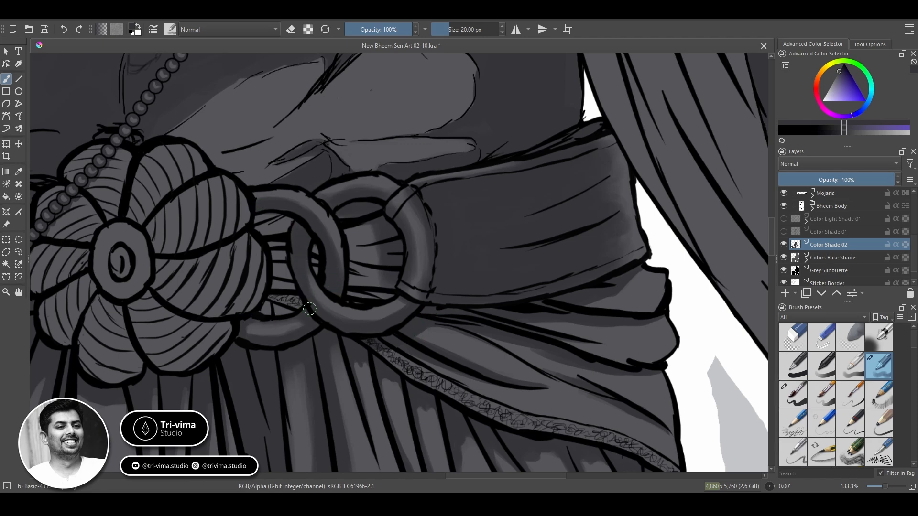
Shade the flower buckle petal beside the bead string at 20 px and refine it with the Basic-5 brush at 9 px
{"action": "left_click_drag", "start_coordinate": [199, 386], "coordinate": [377, 346]}
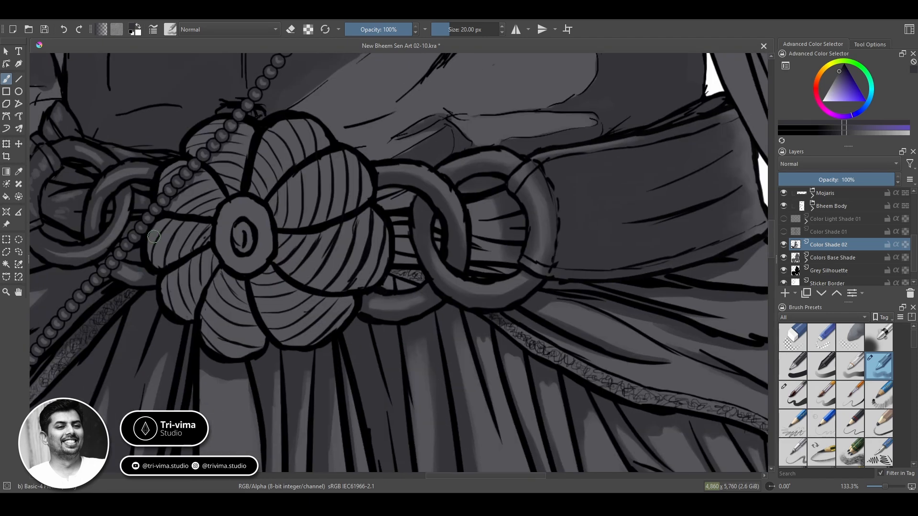
{"action": "mouse_move", "coordinate": [154, 236]}
{"action": "left_mouse_down"}
{"action": "mouse_move", "coordinate": [163, 253]}
{"action": "mouse_move", "coordinate": [203, 243]}
{"action": "left_mouse_up"}
{"action": "key", "text": "slash"}
{"action": "key", "text": "bracketleft"}
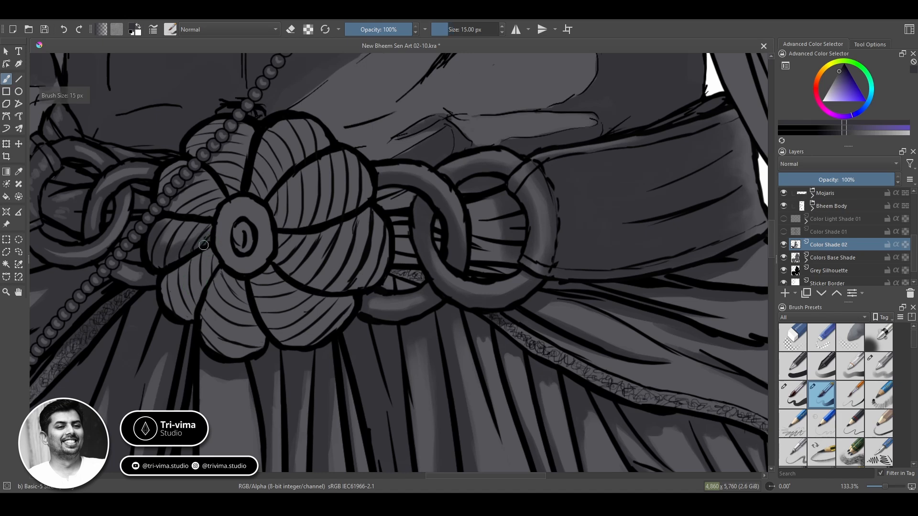
{"action": "key", "text": "bracketleft"}
{"action": "key", "text": "bracketleft"}
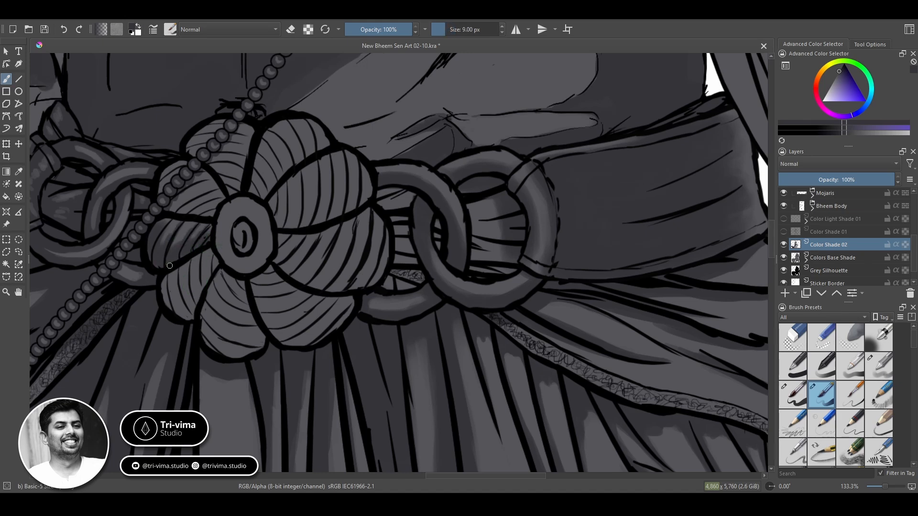
Shade the round center of the flower buckle at 20 px, alternating painting and erasing
{"action": "key", "text": "e"}
{"action": "key", "text": "e"}
{"action": "key", "text": "bracketright"}
{"action": "key", "text": "bracketright"}
{"action": "key", "text": "bracketright"}
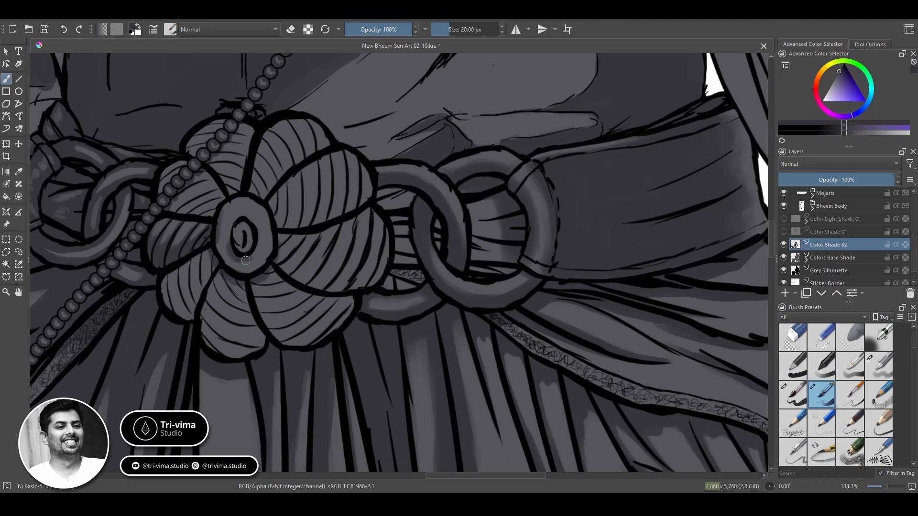
{"action": "key", "text": "e"}
{"action": "key", "text": "e"}
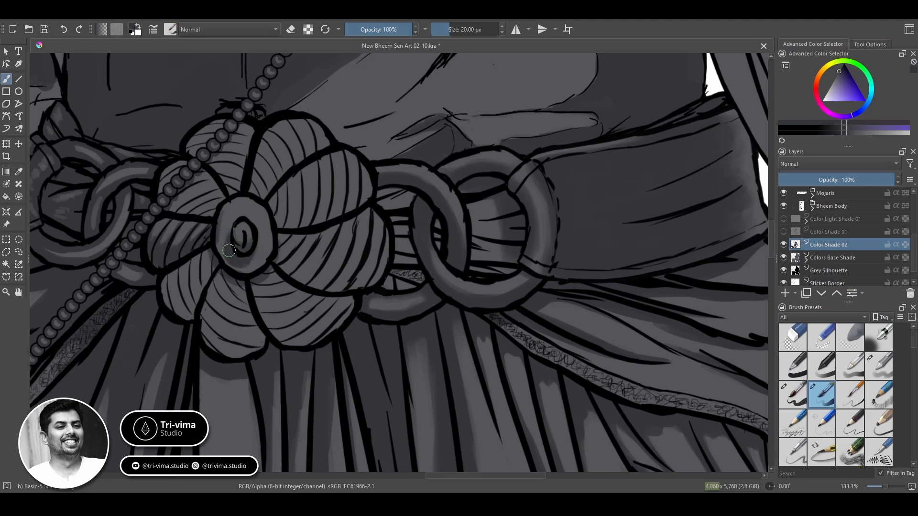
Refine the buckle center's shading and darken the petals behind the bead string, reducing the brush to 13 px
{"action": "key", "text": "e"}
{"action": "key", "text": "e"}
{"action": "key", "text": "e"}
{"action": "key", "text": "e"}
{"action": "key", "text": "e"}
{"action": "key", "text": "e"}
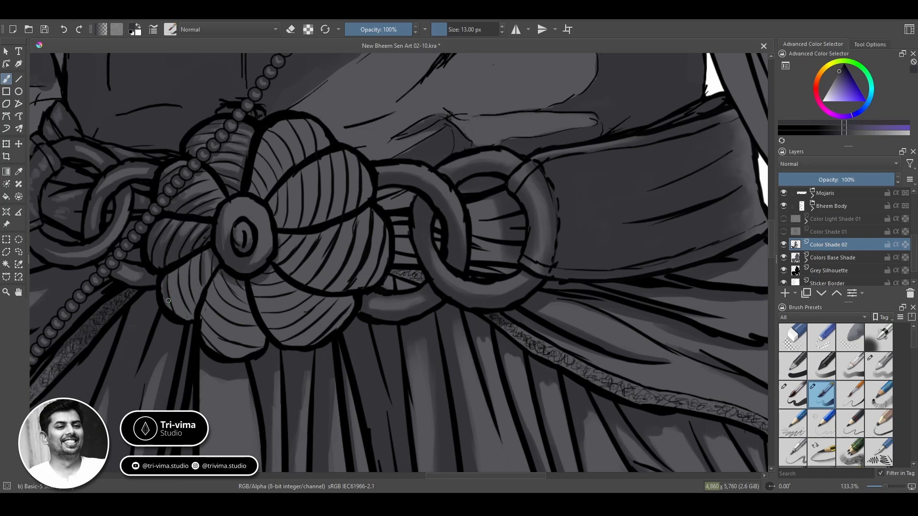
Darken the buckle's lower petals at 13 px and blend shadow into its other petals with the Basic-4 brush at 20 px
{"action": "mouse_move", "coordinate": [168, 300]}
{"action": "left_mouse_down"}
{"action": "mouse_move", "coordinate": [169, 278]}
{"action": "mouse_move", "coordinate": [183, 317]}
{"action": "mouse_move", "coordinate": [194, 280]}
{"action": "mouse_move", "coordinate": [217, 263]}
{"action": "mouse_move", "coordinate": [202, 287]}
{"action": "mouse_move", "coordinate": [216, 342]}
{"action": "mouse_move", "coordinate": [207, 306]}
{"action": "mouse_move", "coordinate": [209, 316]}
{"action": "mouse_move", "coordinate": [232, 290]}
{"action": "mouse_move", "coordinate": [255, 343]}
{"action": "mouse_move", "coordinate": [223, 345]}
{"action": "mouse_move", "coordinate": [242, 298]}
{"action": "mouse_move", "coordinate": [263, 281]}
{"action": "mouse_move", "coordinate": [284, 278]}
{"action": "mouse_move", "coordinate": [270, 303]}
{"action": "mouse_move", "coordinate": [312, 299]}
{"action": "mouse_move", "coordinate": [272, 272]}
{"action": "mouse_move", "coordinate": [157, 266]}
{"action": "mouse_move", "coordinate": [182, 290]}
{"action": "mouse_move", "coordinate": [296, 343]}
{"action": "mouse_move", "coordinate": [352, 302]}
{"action": "mouse_move", "coordinate": [309, 308]}
{"action": "mouse_move", "coordinate": [317, 340]}
{"action": "mouse_move", "coordinate": [385, 266]}
{"action": "left_mouse_up"}
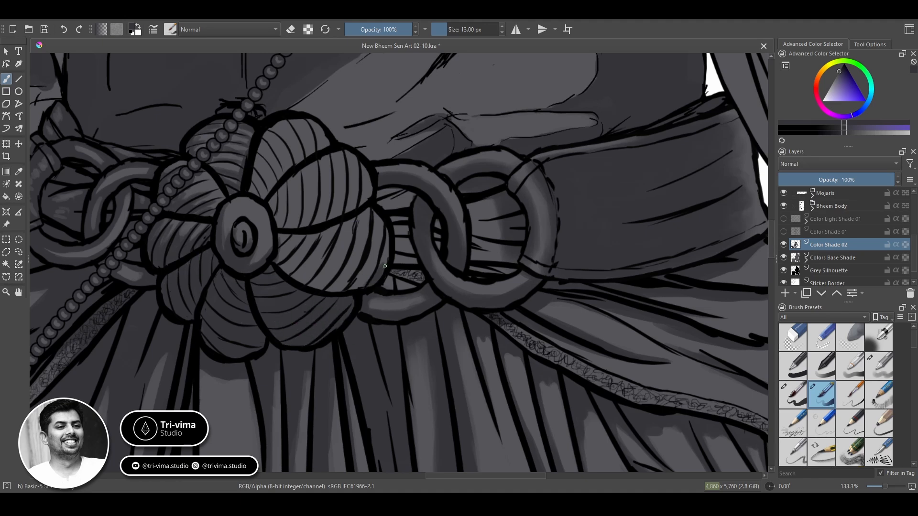
{"action": "key", "text": "/"}
{"action": "mouse_move", "coordinate": [337, 287]}
{"action": "left_mouse_down"}
{"action": "mouse_move", "coordinate": [363, 231]}
{"action": "mouse_move", "coordinate": [287, 292]}
{"action": "mouse_move", "coordinate": [282, 222]}
{"action": "mouse_move", "coordinate": [331, 219]}
{"action": "left_mouse_up"}
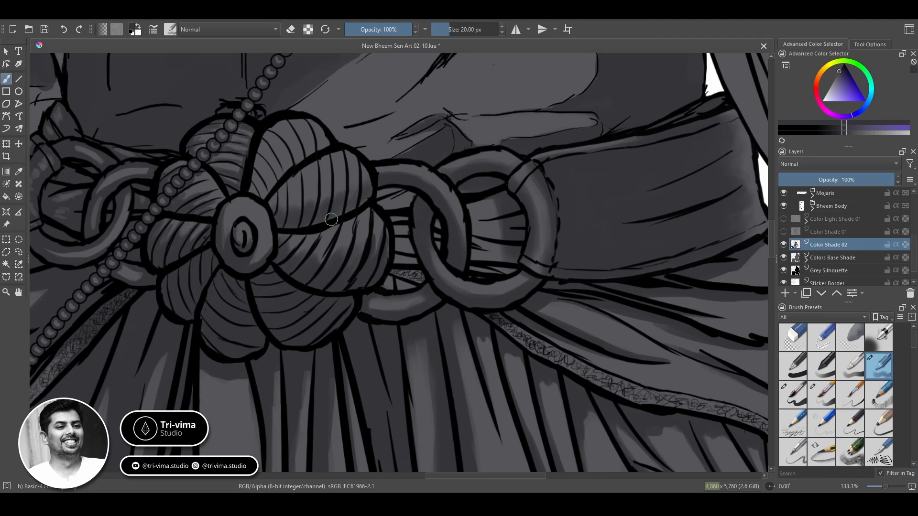
{"action": "left_click_drag", "start_coordinate": [250, 189], "coordinate": [279, 123]}
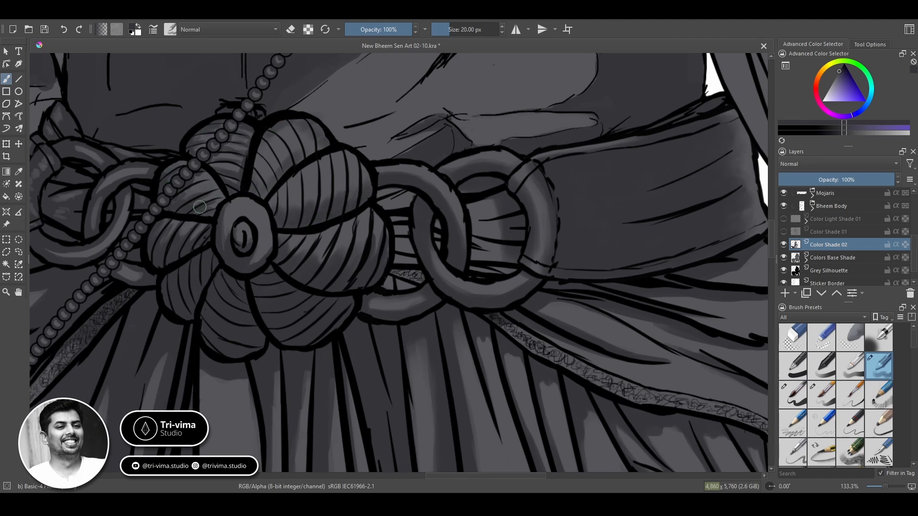
Shade the buckle petals facing the large rings with the Basic-5 brush at 13 px
{"action": "left_click", "coordinate": [815, 397]}
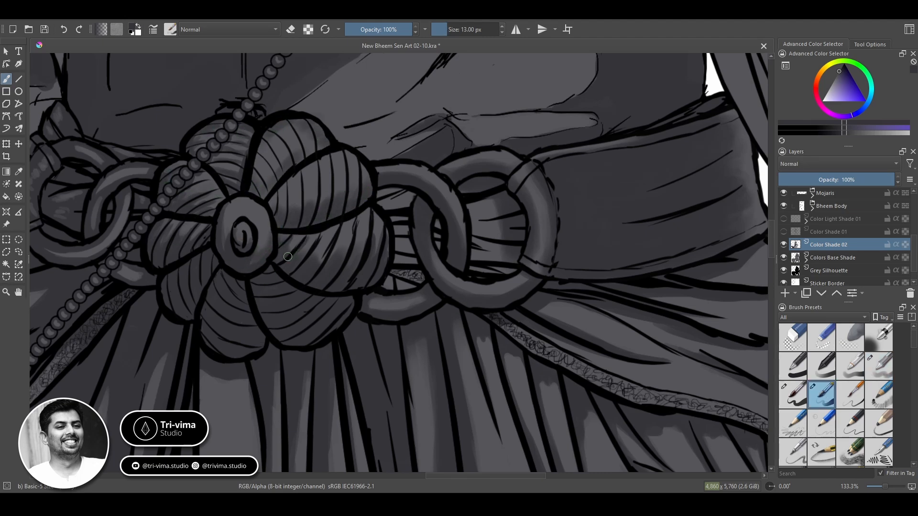
{"action": "left_click_drag", "start_coordinate": [309, 236], "coordinate": [368, 212]}
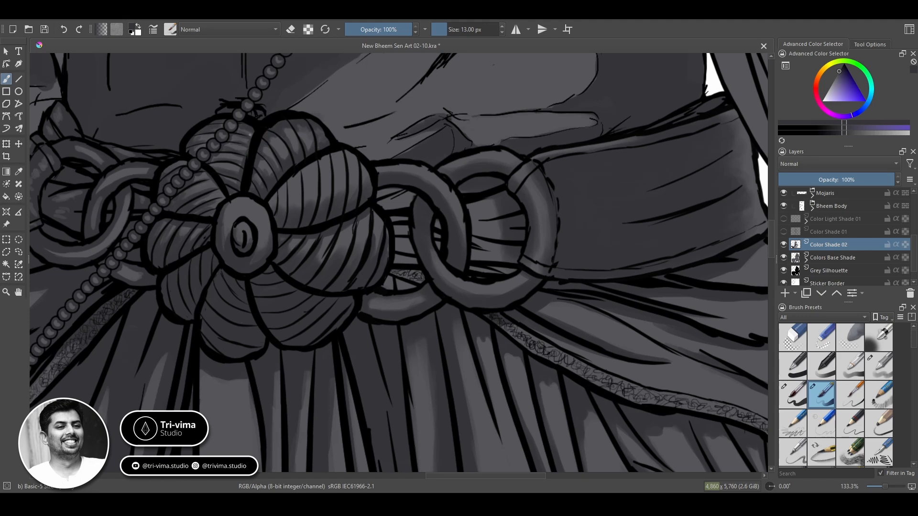
{"action": "key", "text": "slash"}
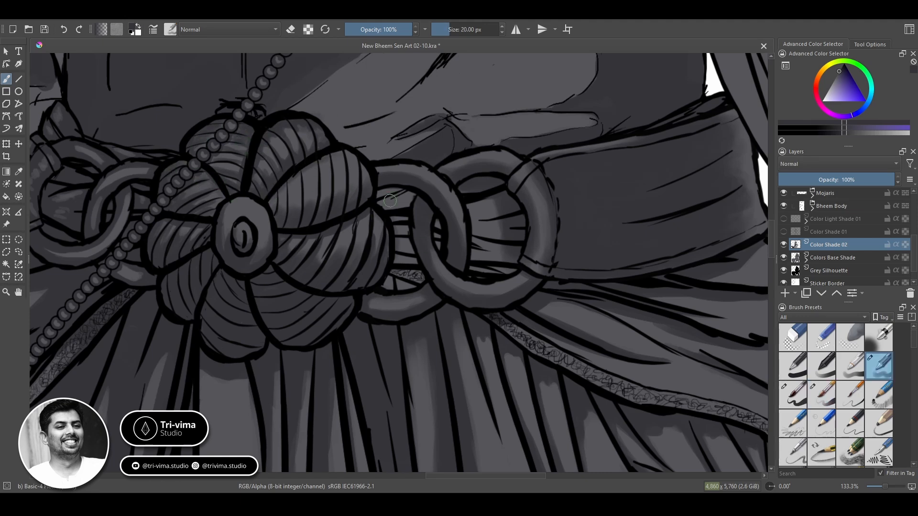
{"action": "key", "text": "slash"}
{"action": "mouse_move", "coordinate": [336, 173]}
{"action": "left_mouse_down"}
{"action": "mouse_move", "coordinate": [326, 206]}
{"action": "mouse_move", "coordinate": [283, 210]}
{"action": "left_mouse_up"}
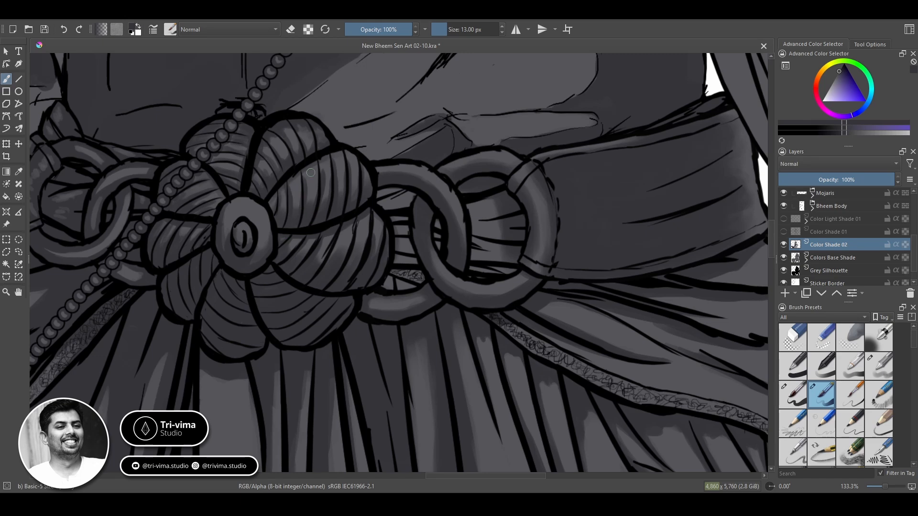
Touch up the waistband's upper corner beside the hanging cloth with the Basic-4 brush, reducing its size to 12 px
{"action": "key", "text": "slash"}
{"action": "scroll", "coordinate": [285, 153], "scroll_direction": "down", "scroll_amount": 2}
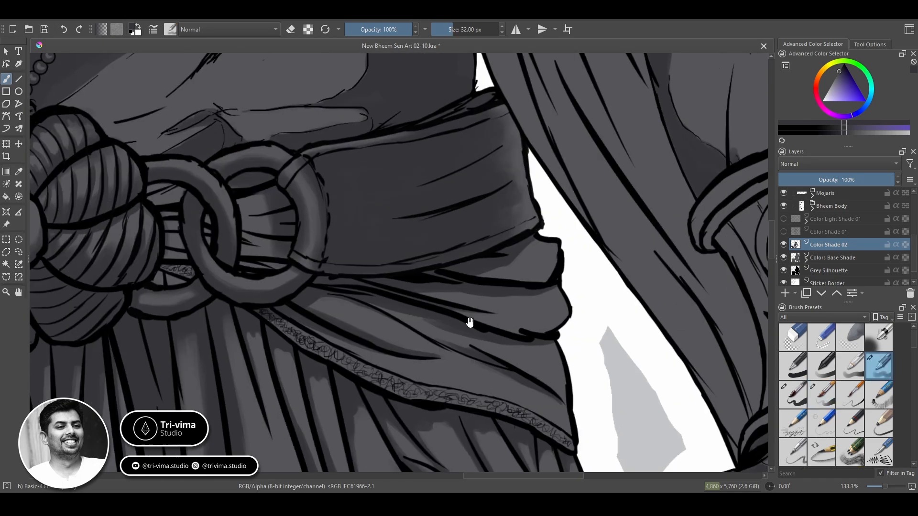
{"action": "scroll", "coordinate": [362, 195], "scroll_direction": "up", "scroll_amount": 2}
{"action": "key", "text": "e"}
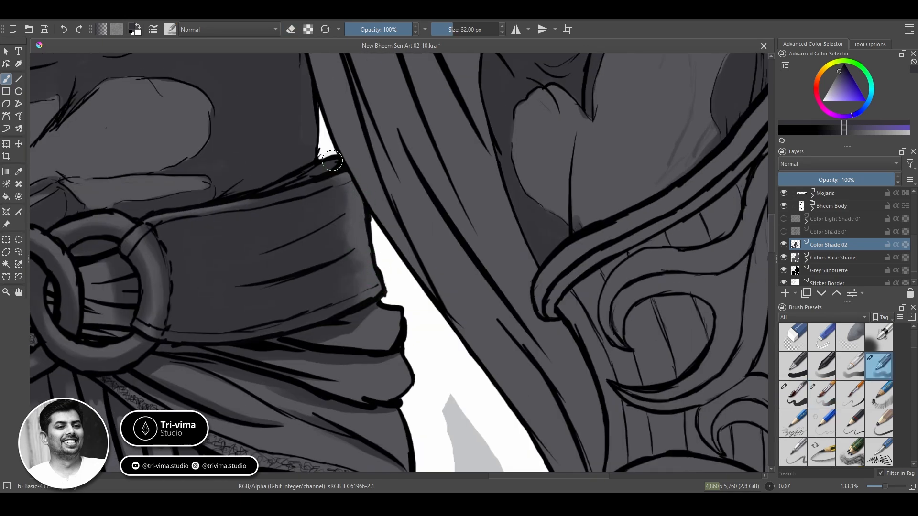
{"action": "key", "text": "bracketleft"}
{"action": "key", "text": "bracketleft"}
{"action": "key", "text": "bracketleft"}
{"action": "key", "text": "bracketleft"}
{"action": "key", "text": "bracketleft"}
{"action": "key", "text": "bracketleft"}
{"action": "scroll", "coordinate": [327, 155], "scroll_direction": "down", "scroll_amount": 2}
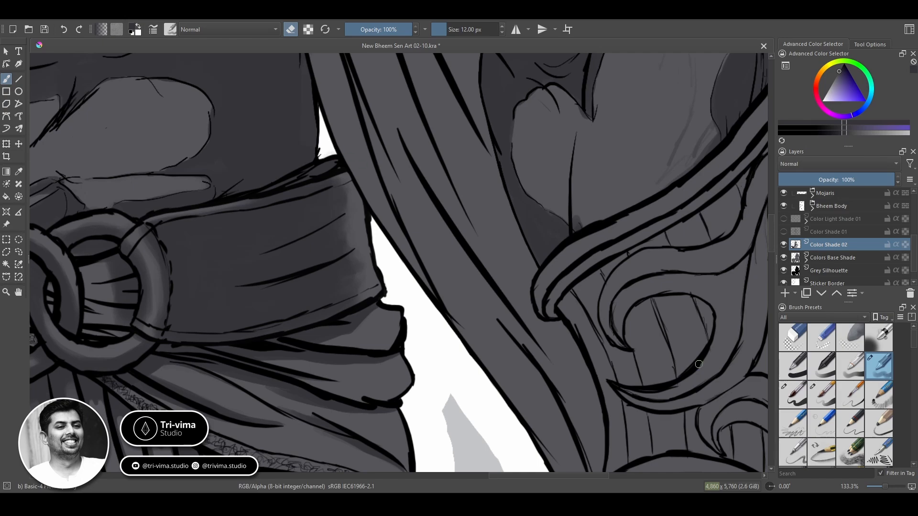
{"action": "scroll", "coordinate": [349, 314], "scroll_direction": "up", "scroll_amount": 2}
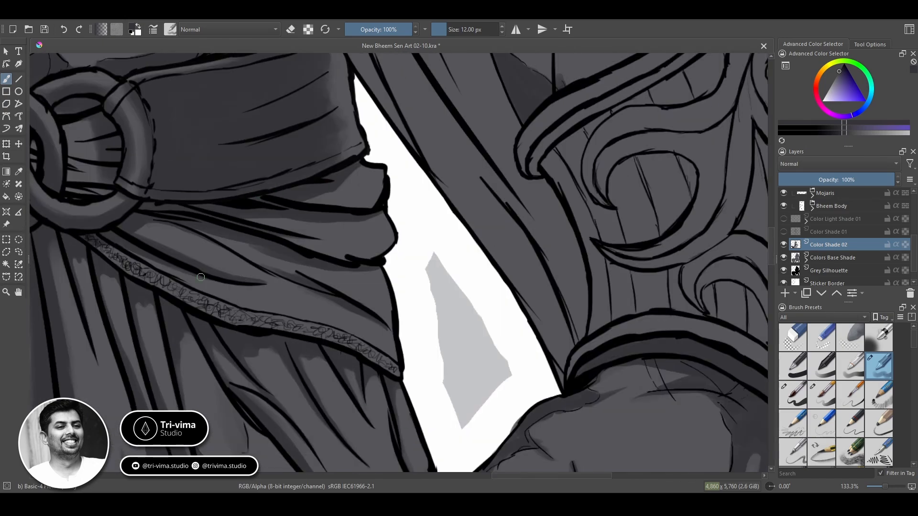
Paint dark shadow over the light patches on the gathered folds beside the bead string at 12 px
{"action": "scroll", "coordinate": [293, 426], "scroll_direction": "down", "scroll_amount": 2}
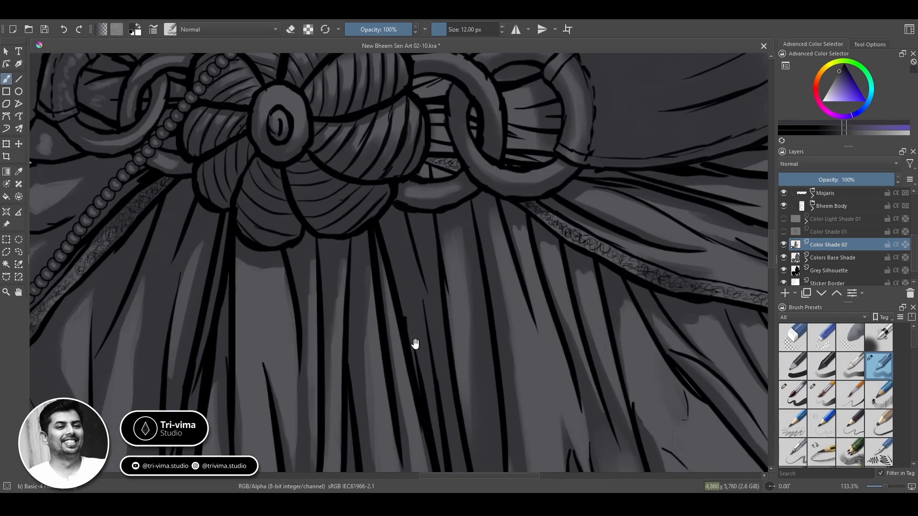
{"action": "scroll", "coordinate": [300, 189], "scroll_direction": "up", "scroll_amount": 2}
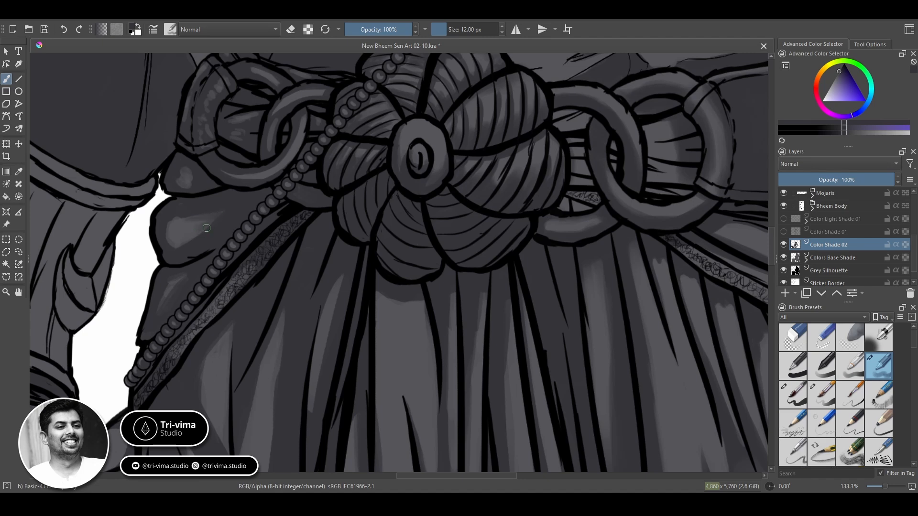
{"action": "mouse_move", "coordinate": [173, 218]}
{"action": "left_mouse_down"}
{"action": "mouse_move", "coordinate": [170, 295]}
{"action": "mouse_move", "coordinate": [215, 214]}
{"action": "mouse_move", "coordinate": [181, 237]}
{"action": "left_mouse_up"}
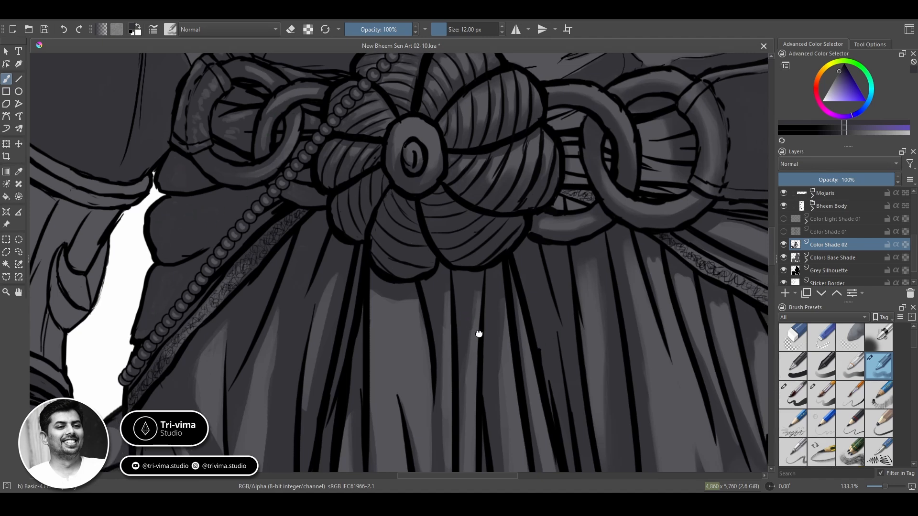
{"action": "left_click_drag", "start_coordinate": [478, 335], "coordinate": [523, 287]}
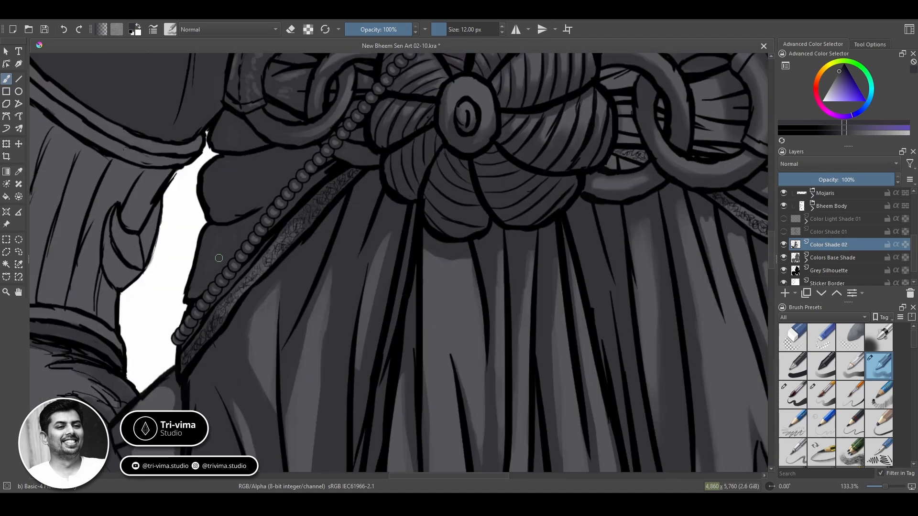
Erase soft highlights into the middle and lower gathered folds beside the bead string at 12 px
{"action": "key", "text": "e"}
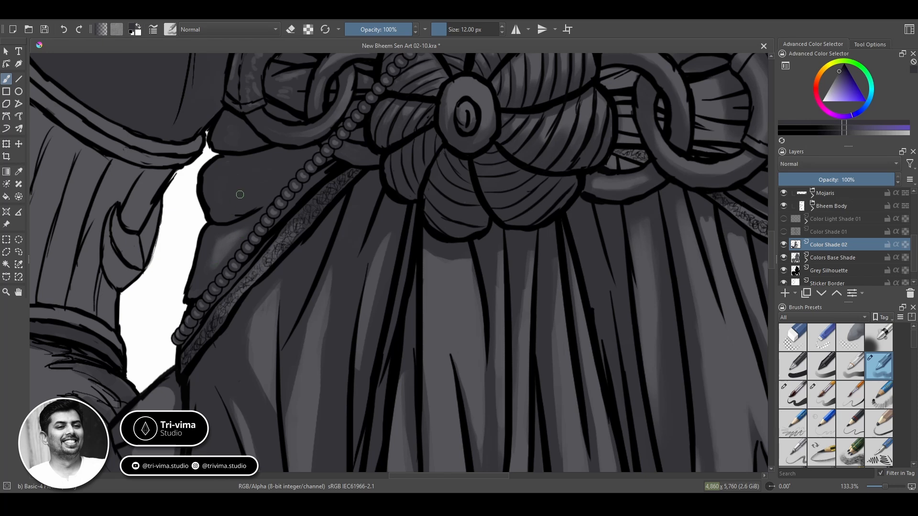
{"action": "key", "text": "e"}
{"action": "mouse_move", "coordinate": [231, 201]}
{"action": "left_mouse_down"}
{"action": "mouse_move", "coordinate": [268, 170]}
{"action": "mouse_move", "coordinate": [241, 170]}
{"action": "left_mouse_up"}
{"action": "key", "text": "e"}
{"action": "key", "text": "e"}
{"action": "mouse_move", "coordinate": [239, 203]}
{"action": "left_mouse_down"}
{"action": "mouse_move", "coordinate": [252, 184]}
{"action": "mouse_move", "coordinate": [237, 176]}
{"action": "mouse_move", "coordinate": [271, 168]}
{"action": "mouse_move", "coordinate": [263, 192]}
{"action": "mouse_move", "coordinate": [280, 158]}
{"action": "mouse_move", "coordinate": [235, 161]}
{"action": "left_mouse_up"}
{"action": "key", "text": "e"}
{"action": "key", "text": "e"}
Paint shadow on the garment pleats directly beneath the flower buckle at 28 px
{"action": "key", "text": "bracketright"}
{"action": "key", "text": "bracketright"}
{"action": "key", "text": "bracketright"}
{"action": "key", "text": "e"}
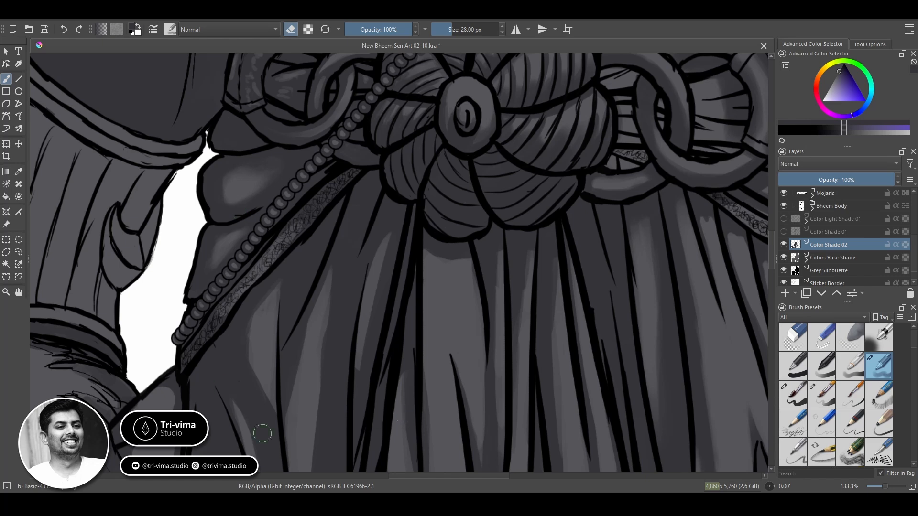
{"action": "key", "text": "e"}
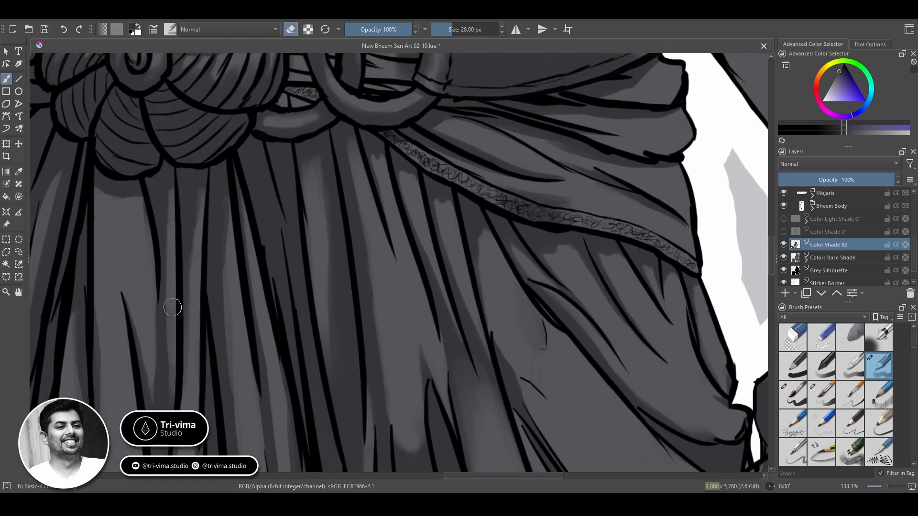
{"action": "mouse_move", "coordinate": [132, 205]}
{"action": "left_mouse_down"}
{"action": "mouse_move", "coordinate": [99, 196]}
{"action": "mouse_move", "coordinate": [94, 294]}
{"action": "mouse_move", "coordinate": [97, 198]}
{"action": "mouse_move", "coordinate": [120, 226]}
{"action": "mouse_move", "coordinate": [113, 256]}
{"action": "left_mouse_up"}
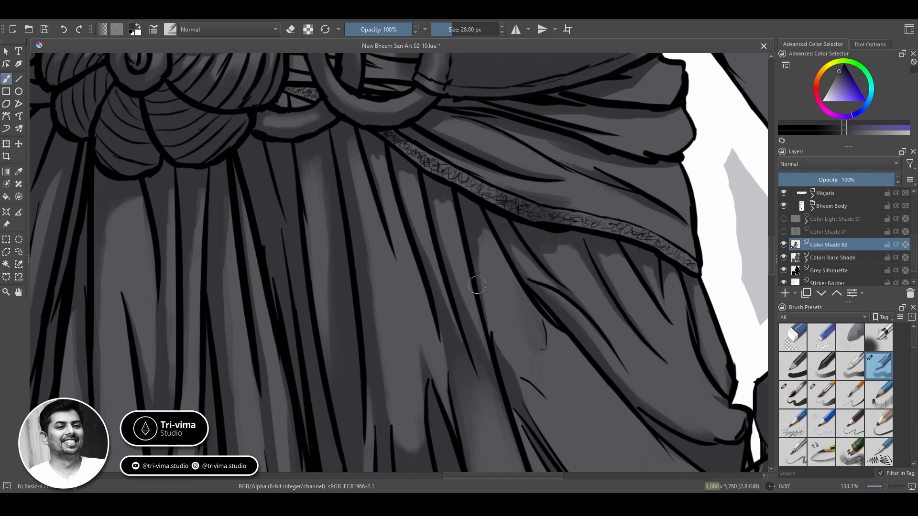
Paint white over the dark spot on the sash by the fist in the Colors Base Shade transparency mask, and return to Color Shade 02
{"action": "left_click_drag", "start_coordinate": [476, 285], "coordinate": [419, 375]}
{"action": "key", "text": "Page_Down"}
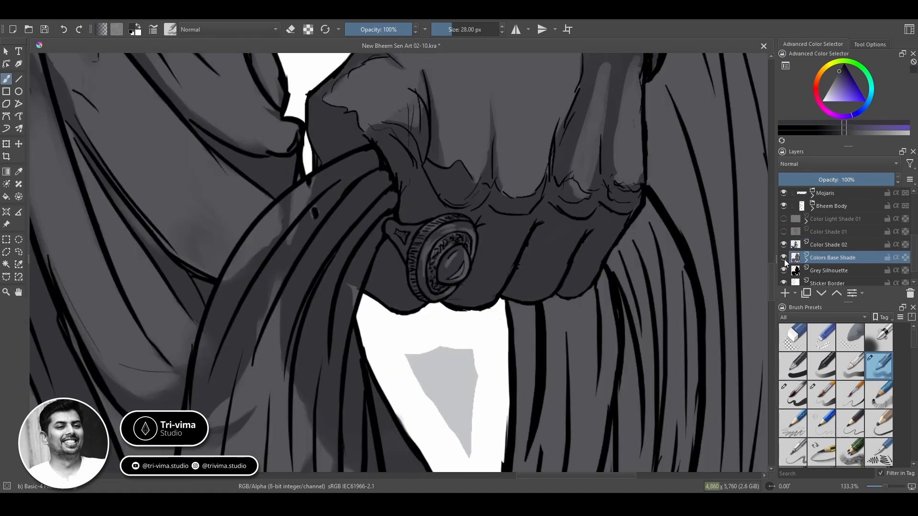
{"action": "key", "text": "Page_Down"}
{"action": "key", "text": "x"}
{"action": "left_click_drag", "start_coordinate": [316, 216], "coordinate": [315, 186]}
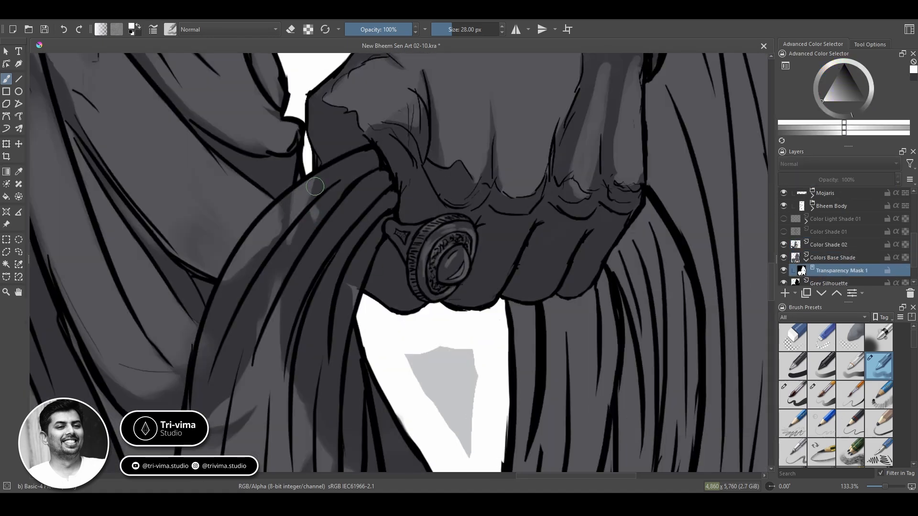
{"action": "key", "text": "Page_Up"}
{"action": "key", "text": "Page_Up"}
{"action": "key", "text": "x"}
Erase shadow from the sash folds beside the finger ring on Color Shade 02, reducing the eraser from 28 to 18 px
{"action": "key", "text": "e"}
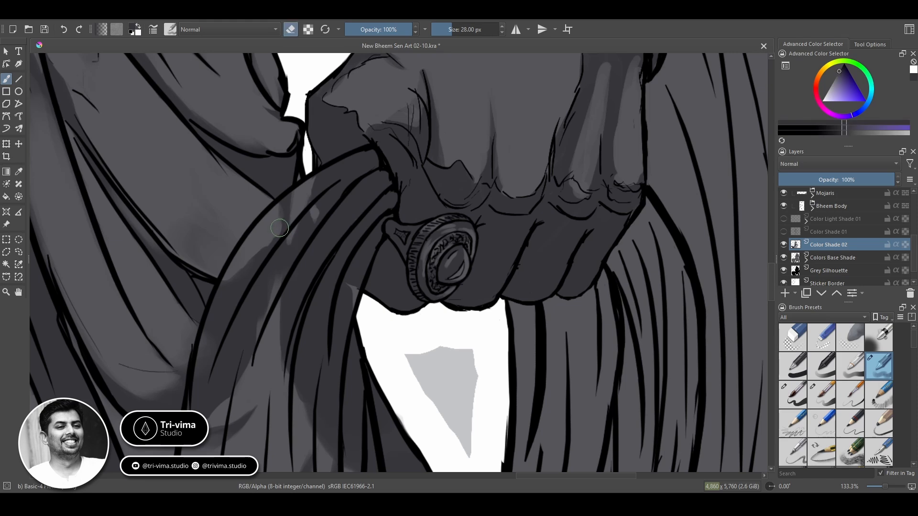
{"action": "mouse_move", "coordinate": [304, 195]}
{"action": "left_mouse_down"}
{"action": "mouse_move", "coordinate": [313, 216]}
{"action": "mouse_move", "coordinate": [317, 184]}
{"action": "mouse_move", "coordinate": [325, 244]}
{"action": "mouse_move", "coordinate": [348, 291]}
{"action": "left_mouse_up"}
{"action": "key", "text": "bracketleft"}
{"action": "left_click_drag", "start_coordinate": [342, 350], "coordinate": [315, 268]}
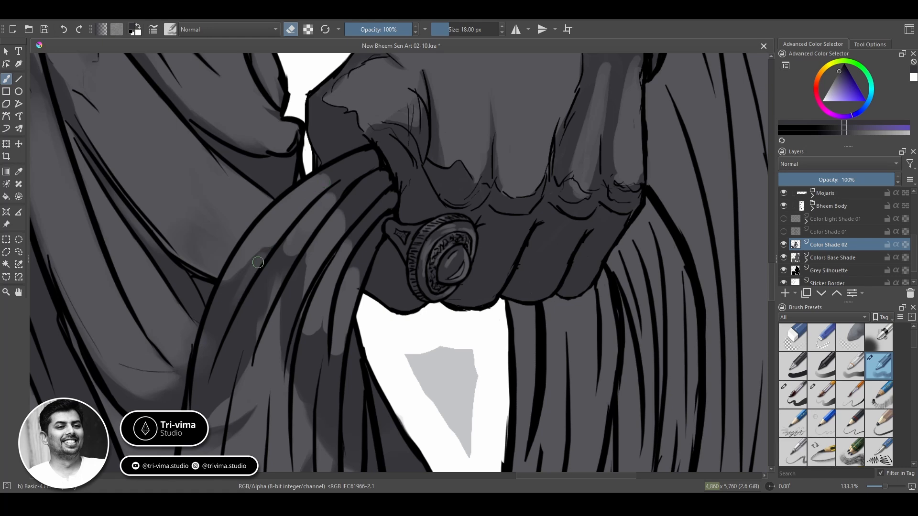
Erase the broad shadows along the sash hanging below the fist with the Basic-5 brush at 47 px
{"action": "key", "text": "slash"}
{"action": "mouse_move", "coordinate": [276, 245]}
{"action": "left_mouse_down"}
{"action": "mouse_move", "coordinate": [217, 334]}
{"action": "mouse_move", "coordinate": [202, 415]}
{"action": "mouse_move", "coordinate": [290, 269]}
{"action": "left_mouse_up"}
{"action": "mouse_move", "coordinate": [308, 391]}
{"action": "left_mouse_down"}
{"action": "mouse_move", "coordinate": [225, 167]}
{"action": "mouse_move", "coordinate": [239, 319]}
{"action": "left_mouse_up"}
{"action": "mouse_move", "coordinate": [215, 248]}
{"action": "left_mouse_down"}
{"action": "mouse_move", "coordinate": [196, 301]}
{"action": "mouse_move", "coordinate": [103, 352]}
{"action": "left_mouse_up"}
{"action": "mouse_move", "coordinate": [103, 353]}
{"action": "left_mouse_down"}
{"action": "mouse_move", "coordinate": [193, 219]}
{"action": "mouse_move", "coordinate": [148, 349]}
{"action": "mouse_move", "coordinate": [328, 252]}
{"action": "mouse_move", "coordinate": [296, 357]}
{"action": "left_mouse_up"}
{"action": "left_click_drag", "start_coordinate": [294, 407], "coordinate": [340, 287]}
{"action": "left_click_drag", "start_coordinate": [340, 119], "coordinate": [308, 430]}
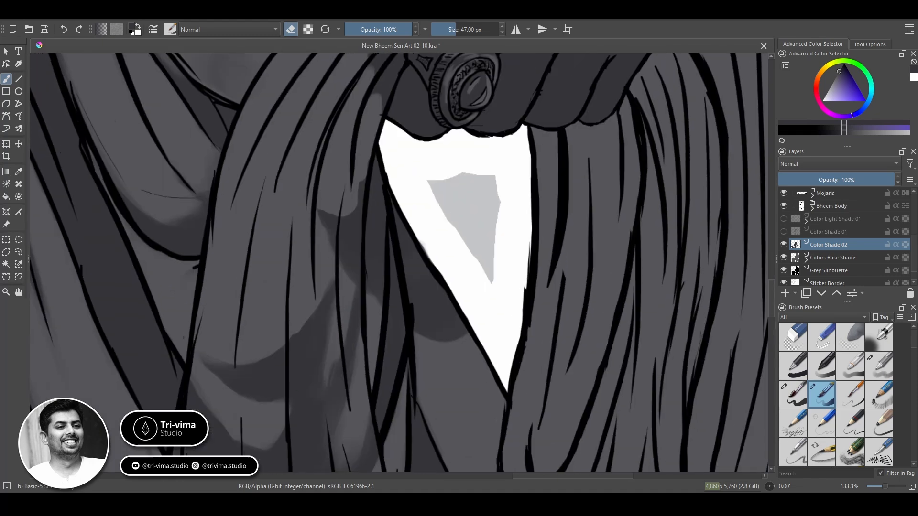
{"action": "left_click_drag", "start_coordinate": [311, 191], "coordinate": [330, 361]}
Save an incremental version of the artwork with the latest sash strokes undone, and redo those strokes
{"action": "key", "text": "ctrl+z"}
{"action": "key", "text": "ctrl+z"}
{"action": "key", "text": "ctrl+z"}
{"action": "key", "text": "ctrl+z"}
{"action": "key", "text": "ctrl+alt+s"}
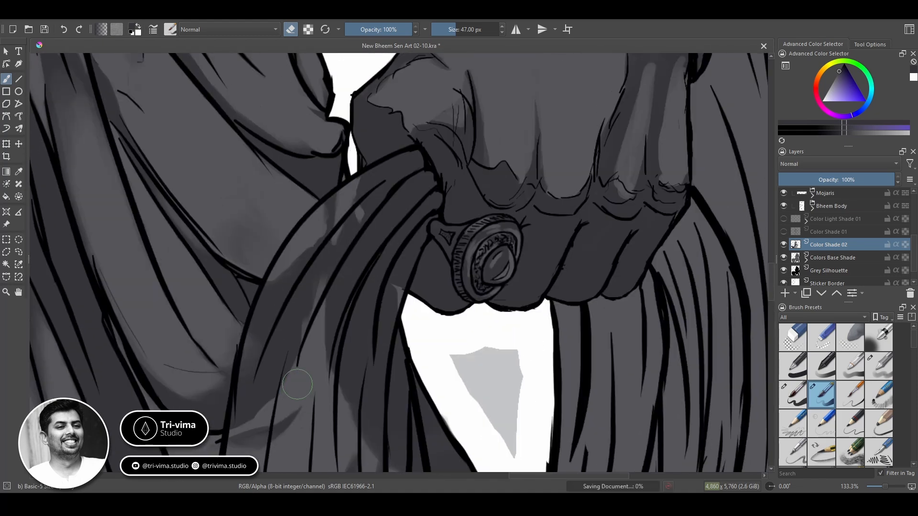
{"action": "key", "text": "ctrl+shift+z"}
{"action": "key", "text": "ctrl+shift+z"}
{"action": "key", "text": "ctrl+shift+z"}
{"action": "key", "text": "ctrl+shift+z"}
Erase the remaining shadow patches down the long folds of the hanging sash at 47 px
{"action": "left_click_drag", "start_coordinate": [340, 359], "coordinate": [346, 236]}
{"action": "left_click_drag", "start_coordinate": [343, 131], "coordinate": [304, 238]}
{"action": "mouse_move", "coordinate": [311, 139]}
{"action": "left_mouse_down"}
{"action": "mouse_move", "coordinate": [259, 272]}
{"action": "mouse_move", "coordinate": [254, 314]}
{"action": "left_mouse_up"}
{"action": "left_click_drag", "start_coordinate": [363, 213], "coordinate": [389, 312]}
{"action": "left_click_drag", "start_coordinate": [387, 234], "coordinate": [390, 326]}
{"action": "mouse_move", "coordinate": [373, 373]}
{"action": "left_mouse_down"}
{"action": "mouse_move", "coordinate": [344, 201]}
{"action": "mouse_move", "coordinate": [335, 383]}
{"action": "left_mouse_up"}
{"action": "mouse_move", "coordinate": [310, 167]}
{"action": "left_mouse_down"}
{"action": "mouse_move", "coordinate": [207, 314]}
{"action": "mouse_move", "coordinate": [249, 234]}
{"action": "left_mouse_up"}
{"action": "mouse_move", "coordinate": [231, 269]}
{"action": "left_mouse_down"}
{"action": "mouse_move", "coordinate": [238, 221]}
{"action": "mouse_move", "coordinate": [218, 313]}
{"action": "left_mouse_up"}
{"action": "left_click_drag", "start_coordinate": [239, 414], "coordinate": [298, 145]}
{"action": "mouse_move", "coordinate": [342, 220]}
{"action": "left_mouse_down"}
{"action": "mouse_move", "coordinate": [363, 94]}
{"action": "mouse_move", "coordinate": [299, 149]}
{"action": "left_mouse_up"}
{"action": "mouse_move", "coordinate": [299, 149]}
{"action": "left_mouse_down"}
{"action": "mouse_move", "coordinate": [295, 301]}
{"action": "mouse_move", "coordinate": [178, 206]}
{"action": "left_mouse_up"}
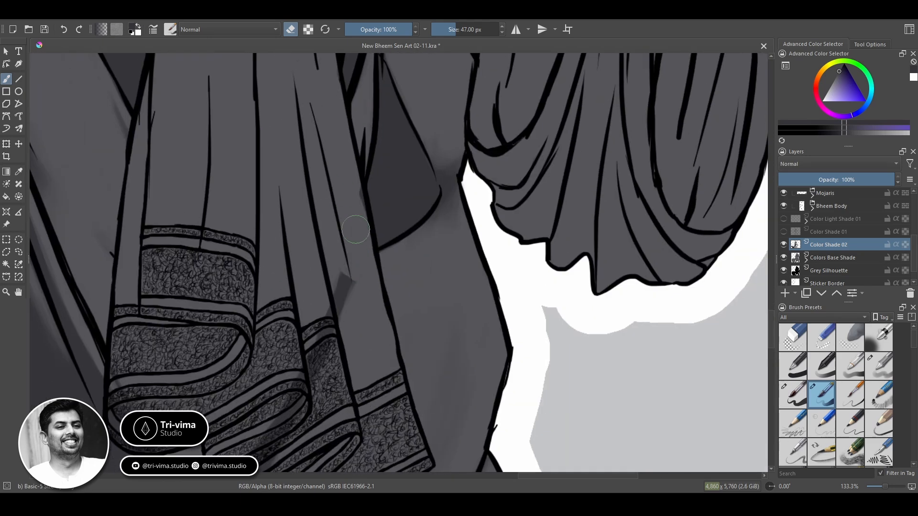
Erase the leftover shadow from the sash's lower end and its embroidered, folded hem at 47 px
{"action": "left_click_drag", "start_coordinate": [356, 258], "coordinate": [349, 354]}
{"action": "left_click_drag", "start_coordinate": [349, 355], "coordinate": [375, 201]}
{"action": "mouse_move", "coordinate": [253, 311]}
{"action": "left_mouse_down"}
{"action": "mouse_move", "coordinate": [243, 332]}
{"action": "mouse_move", "coordinate": [273, 320]}
{"action": "mouse_move", "coordinate": [295, 352]}
{"action": "mouse_move", "coordinate": [370, 233]}
{"action": "mouse_move", "coordinate": [224, 286]}
{"action": "left_mouse_up"}
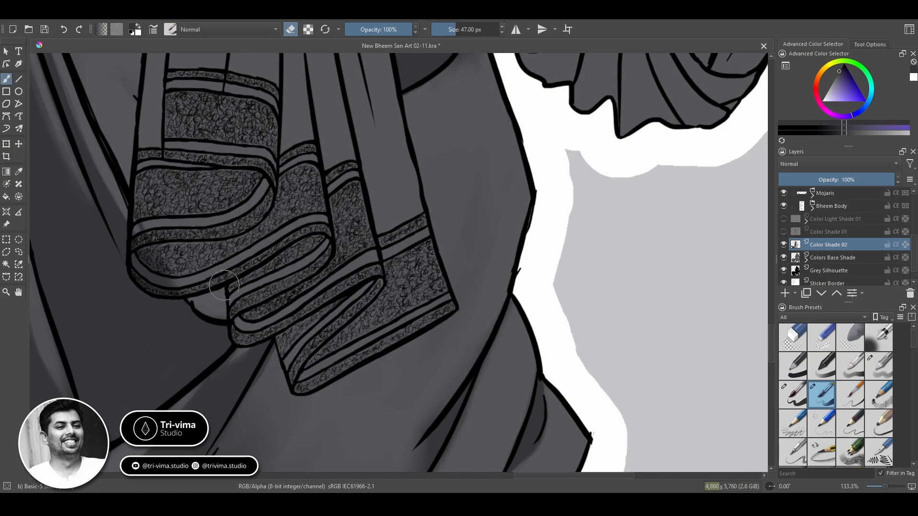
{"action": "mouse_move", "coordinate": [148, 234]}
{"action": "left_mouse_down"}
{"action": "mouse_move", "coordinate": [152, 283]}
{"action": "mouse_move", "coordinate": [157, 271]}
{"action": "left_mouse_up"}
{"action": "left_click_drag", "start_coordinate": [424, 278], "coordinate": [306, 471]}
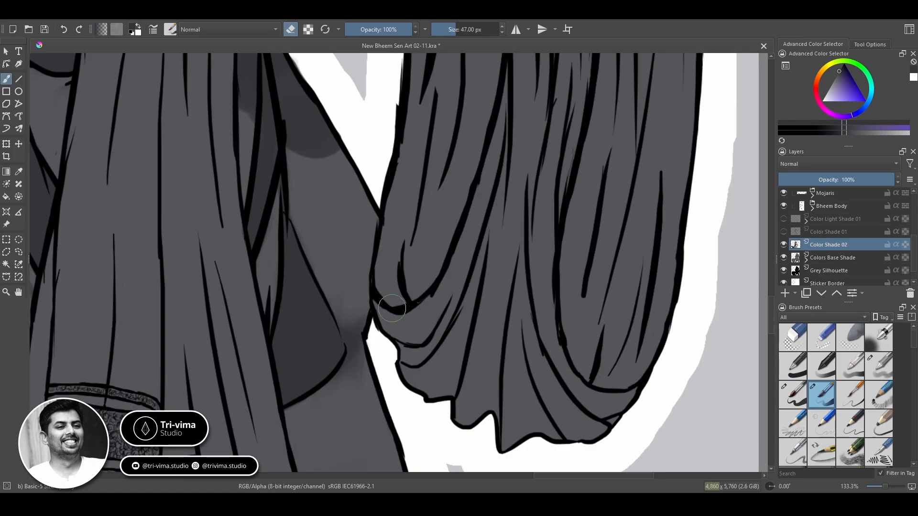
{"action": "mouse_move", "coordinate": [500, 62]}
{"action": "left_mouse_down"}
{"action": "mouse_move", "coordinate": [495, 405]}
{"action": "mouse_move", "coordinate": [344, 156]}
{"action": "mouse_move", "coordinate": [500, 254]}
{"action": "mouse_move", "coordinate": [377, 402]}
{"action": "mouse_move", "coordinate": [369, 373]}
{"action": "mouse_move", "coordinate": [468, 307]}
{"action": "left_mouse_up"}
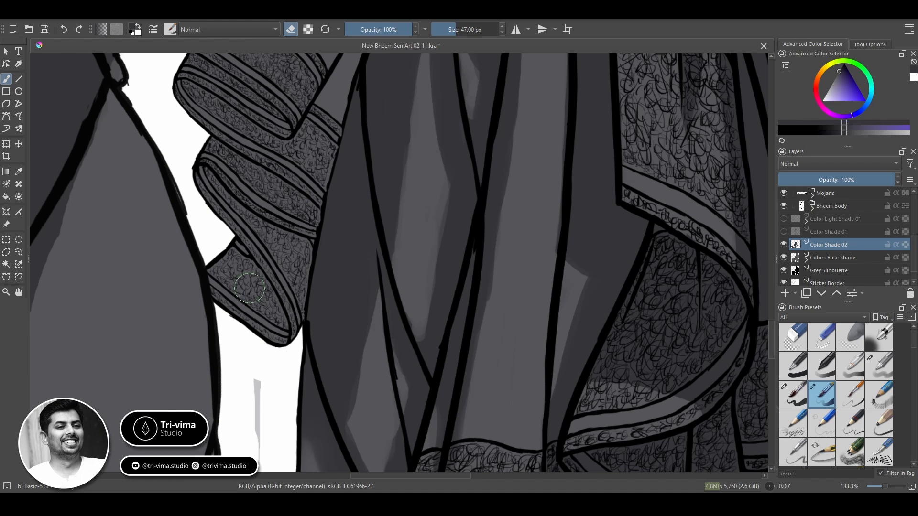
Paint dark shadow over the other sash's stacked embroidered hem folds beside the leg at 47 px
{"action": "key", "text": "e"}
{"action": "mouse_move", "coordinate": [222, 289]}
{"action": "left_mouse_down"}
{"action": "mouse_move", "coordinate": [227, 270]}
{"action": "mouse_move", "coordinate": [233, 293]}
{"action": "mouse_move", "coordinate": [261, 317]}
{"action": "mouse_move", "coordinate": [289, 315]}
{"action": "mouse_move", "coordinate": [270, 292]}
{"action": "mouse_move", "coordinate": [291, 297]}
{"action": "mouse_move", "coordinate": [311, 214]}
{"action": "left_mouse_up"}
{"action": "left_click_drag", "start_coordinate": [276, 242], "coordinate": [262, 271]}
{"action": "mouse_move", "coordinate": [251, 231]}
{"action": "left_mouse_down"}
{"action": "mouse_move", "coordinate": [200, 359]}
{"action": "mouse_move", "coordinate": [156, 307]}
{"action": "mouse_move", "coordinate": [257, 263]}
{"action": "mouse_move", "coordinate": [320, 101]}
{"action": "left_mouse_up"}
{"action": "mouse_move", "coordinate": [161, 187]}
{"action": "left_mouse_down"}
{"action": "mouse_move", "coordinate": [146, 311]}
{"action": "mouse_move", "coordinate": [122, 351]}
{"action": "mouse_move", "coordinate": [181, 322]}
{"action": "mouse_move", "coordinate": [103, 317]}
{"action": "left_mouse_up"}
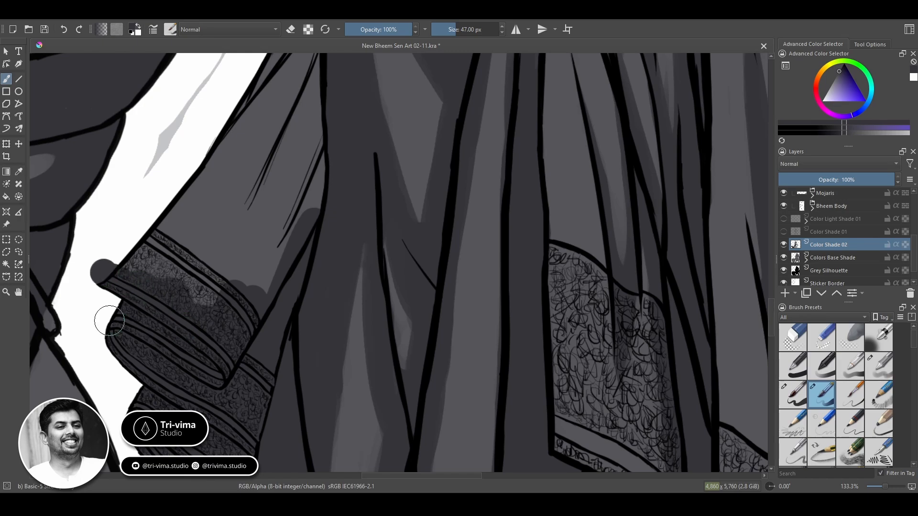
Erase the shadow spilling past the embroidered hem and darken the sash cloth above it at 47 px
{"action": "key", "text": "e"}
{"action": "mouse_move", "coordinate": [104, 264]}
{"action": "left_mouse_down"}
{"action": "mouse_move", "coordinate": [96, 267]}
{"action": "mouse_move", "coordinate": [311, 184]}
{"action": "left_mouse_up"}
{"action": "key", "text": "e"}
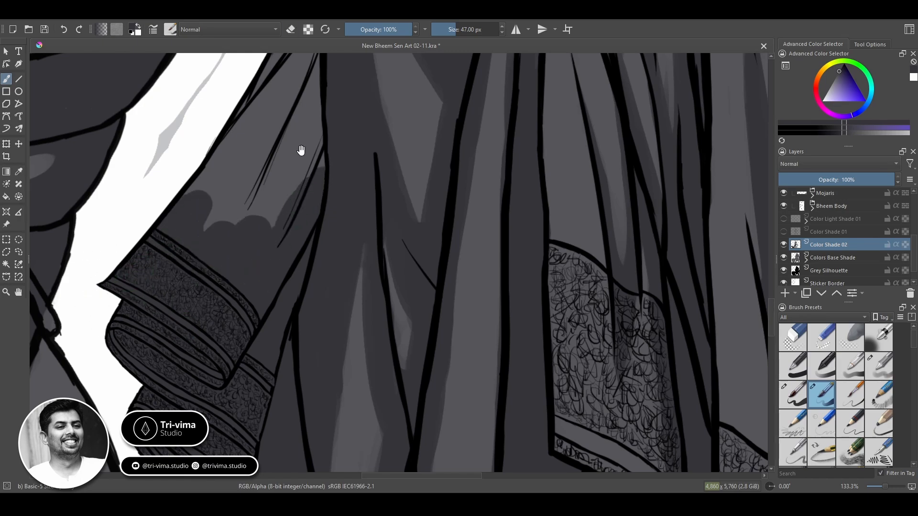
{"action": "left_click_drag", "start_coordinate": [301, 151], "coordinate": [245, 293]}
{"action": "mouse_move", "coordinate": [145, 330]}
{"action": "left_mouse_down"}
{"action": "mouse_move", "coordinate": [195, 265]}
{"action": "mouse_move", "coordinate": [262, 205]}
{"action": "mouse_move", "coordinate": [240, 180]}
{"action": "mouse_move", "coordinate": [219, 208]}
{"action": "left_mouse_up"}
{"action": "key", "text": "ctrl+space"}
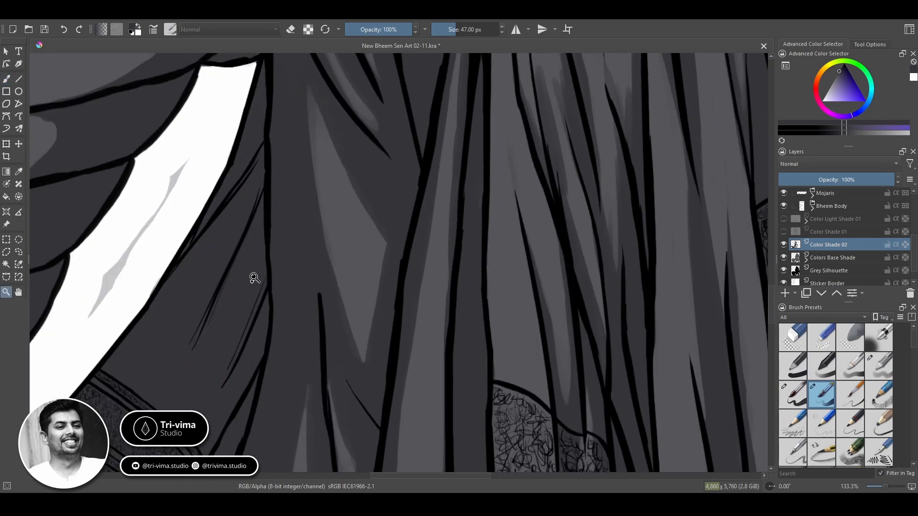
Show the Color Shade 01 layer and lower its opacity to 52%
{"action": "mouse_move", "coordinate": [252, 277]}
{"action": "left_mouse_down"}
{"action": "mouse_move", "coordinate": [229, 487]}
{"action": "mouse_move", "coordinate": [268, 316]}
{"action": "mouse_move", "coordinate": [304, 236]}
{"action": "left_mouse_up"}
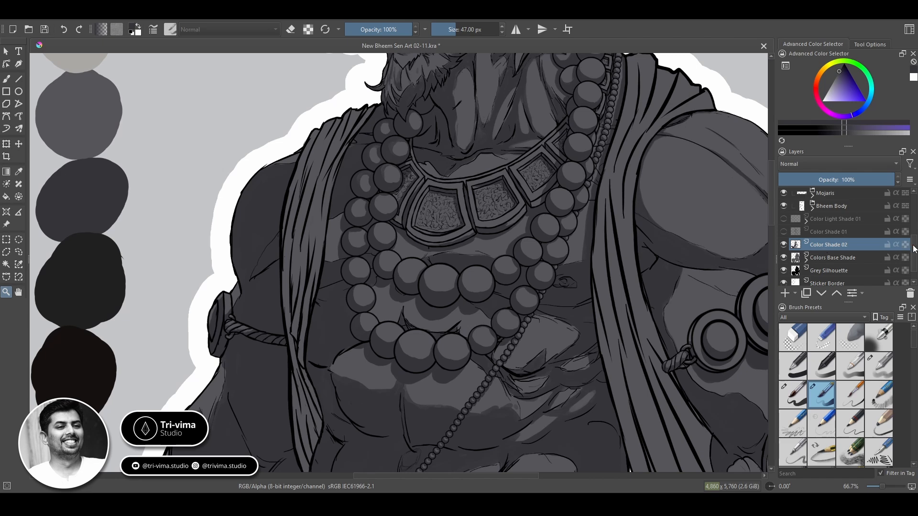
{"action": "left_click_drag", "start_coordinate": [913, 249], "coordinate": [913, 256]}
{"action": "left_click", "coordinate": [784, 215]}
{"action": "left_click", "coordinate": [829, 215]}
{"action": "left_click", "coordinate": [839, 179]}
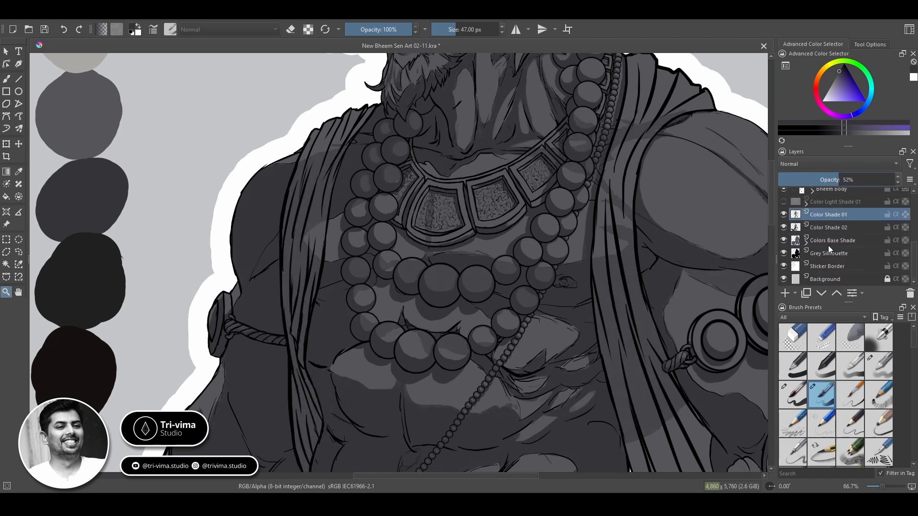
On the Color Shade 02 layer, paint dark shadow down the shawl folds beside the bead necklace at 47 px
{"action": "left_click", "coordinate": [828, 227]}
{"action": "key", "text": "b"}
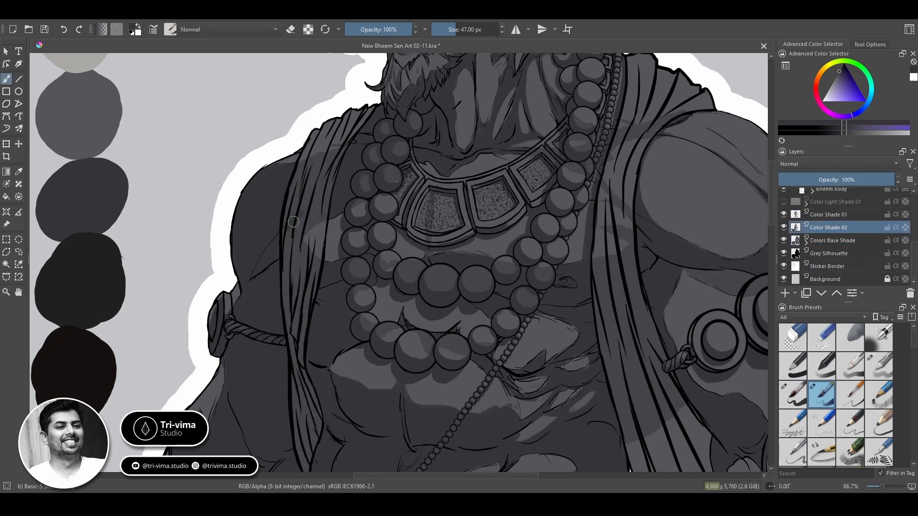
{"action": "mouse_move", "coordinate": [292, 225]}
{"action": "left_mouse_down"}
{"action": "mouse_move", "coordinate": [331, 168]}
{"action": "mouse_move", "coordinate": [301, 183]}
{"action": "left_mouse_up"}
{"action": "mouse_move", "coordinate": [294, 254]}
{"action": "left_mouse_down"}
{"action": "mouse_move", "coordinate": [306, 281]}
{"action": "mouse_move", "coordinate": [302, 356]}
{"action": "left_mouse_up"}
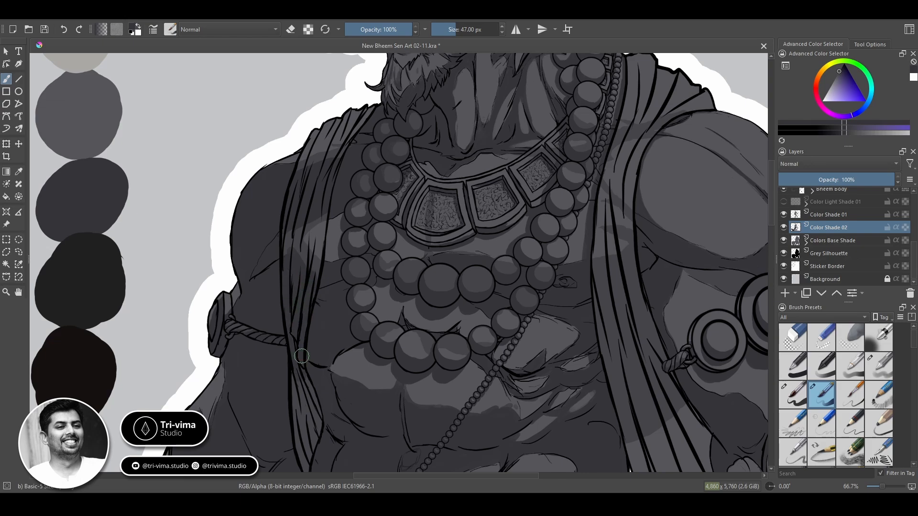
{"action": "left_click_drag", "start_coordinate": [302, 393], "coordinate": [238, 248]}
Switch to the 18 px eraser preset and select the Color Shade 01 layer, restoring its opacity to 100%
{"action": "left_click", "coordinate": [878, 367]}
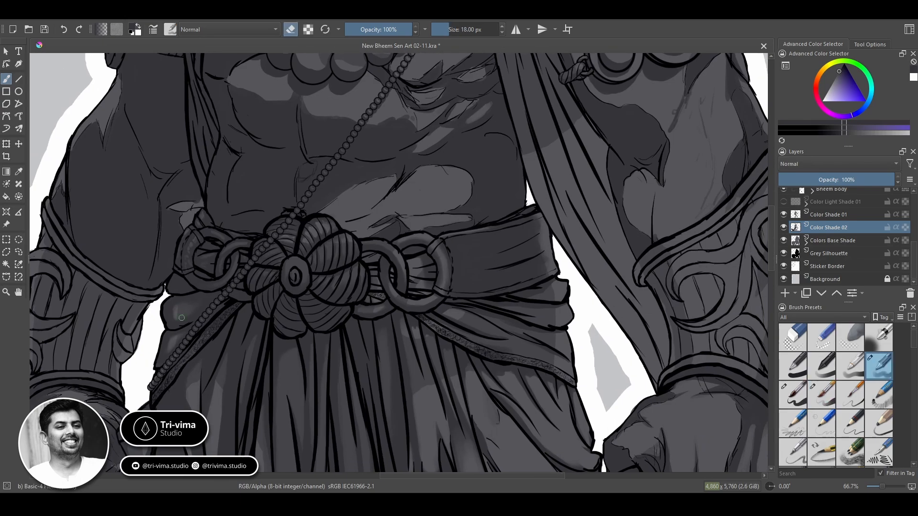
{"action": "left_click", "coordinate": [821, 214]}
{"action": "left_click_drag", "start_coordinate": [258, 175], "coordinate": [160, 407]}
{"action": "left_click_drag", "start_coordinate": [249, 230], "coordinate": [158, 355]}
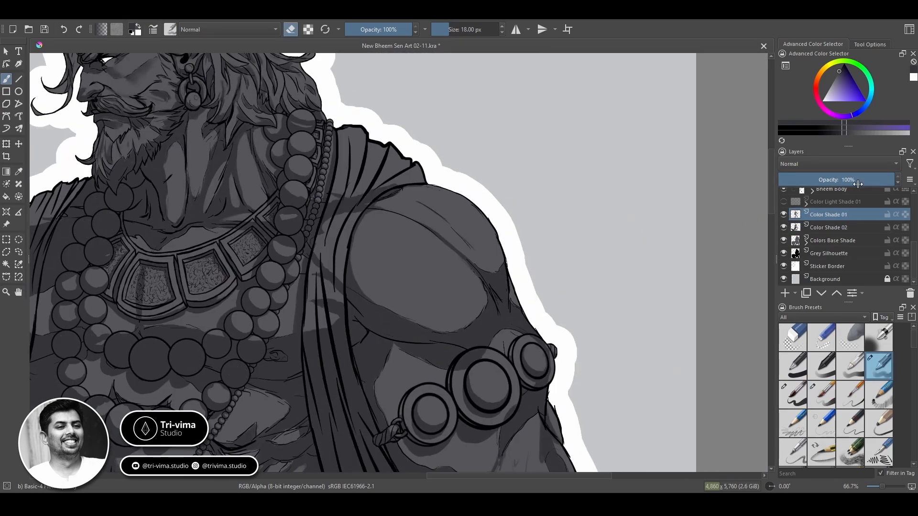
On Color Shade 02, paint dark shadow over the shawl folds beside the armlet shoulder at 47 px
{"action": "left_click", "coordinate": [830, 227]}
{"action": "key", "text": "slash"}
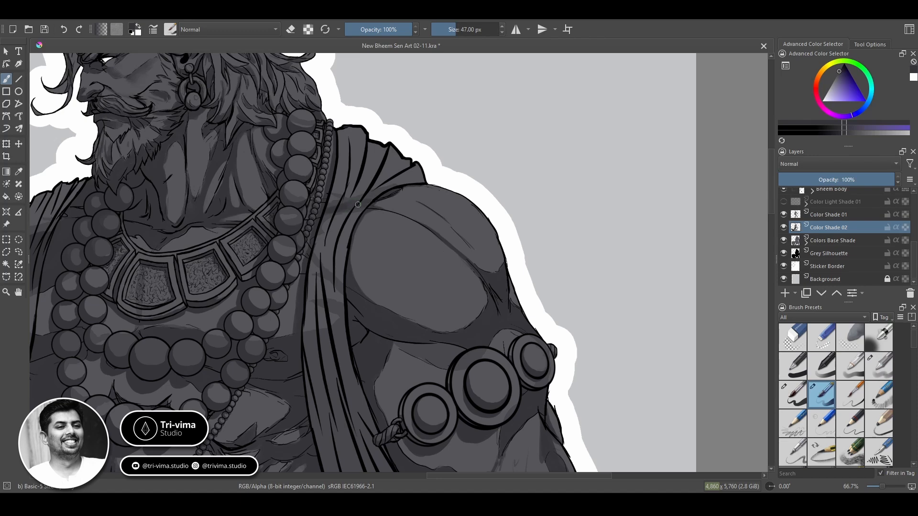
{"action": "mouse_move", "coordinate": [311, 342]}
{"action": "left_mouse_down"}
{"action": "mouse_move", "coordinate": [312, 354]}
{"action": "mouse_move", "coordinate": [327, 294]}
{"action": "mouse_move", "coordinate": [312, 289]}
{"action": "left_mouse_up"}
{"action": "left_click_drag", "start_coordinate": [339, 363], "coordinate": [286, 175]}
{"action": "mouse_move", "coordinate": [283, 141]}
{"action": "left_mouse_down"}
{"action": "mouse_move", "coordinate": [314, 254]}
{"action": "mouse_move", "coordinate": [335, 277]}
{"action": "left_mouse_up"}
{"action": "mouse_move", "coordinate": [268, 217]}
{"action": "left_mouse_down"}
{"action": "mouse_move", "coordinate": [282, 168]}
{"action": "mouse_move", "coordinate": [309, 287]}
{"action": "left_mouse_up"}
Continue the dark shadow down the shawl toward the ornamented forearm, undoing the last stroke
{"action": "mouse_move", "coordinate": [329, 358]}
{"action": "left_mouse_down"}
{"action": "mouse_move", "coordinate": [254, 219]}
{"action": "mouse_move", "coordinate": [287, 320]}
{"action": "left_mouse_up"}
{"action": "mouse_move", "coordinate": [221, 162]}
{"action": "left_mouse_down"}
{"action": "mouse_move", "coordinate": [266, 337]}
{"action": "mouse_move", "coordinate": [287, 258]}
{"action": "mouse_move", "coordinate": [319, 340]}
{"action": "mouse_move", "coordinate": [315, 373]}
{"action": "left_mouse_up"}
{"action": "mouse_move", "coordinate": [352, 408]}
{"action": "left_mouse_down"}
{"action": "mouse_move", "coordinate": [262, 236]}
{"action": "mouse_move", "coordinate": [297, 340]}
{"action": "mouse_move", "coordinate": [203, 186]}
{"action": "mouse_move", "coordinate": [273, 309]}
{"action": "left_mouse_up"}
{"action": "mouse_move", "coordinate": [361, 64]}
{"action": "left_mouse_down"}
{"action": "mouse_move", "coordinate": [428, 380]}
{"action": "mouse_move", "coordinate": [343, 261]}
{"action": "mouse_move", "coordinate": [341, 299]}
{"action": "mouse_move", "coordinate": [352, 219]}
{"action": "left_mouse_up"}
{"action": "key", "text": "ctrl+z"}
Paint dark shadow down the shawl hanging behind the forearm bracelet and fist at 40 px
{"action": "key", "text": "slash"}
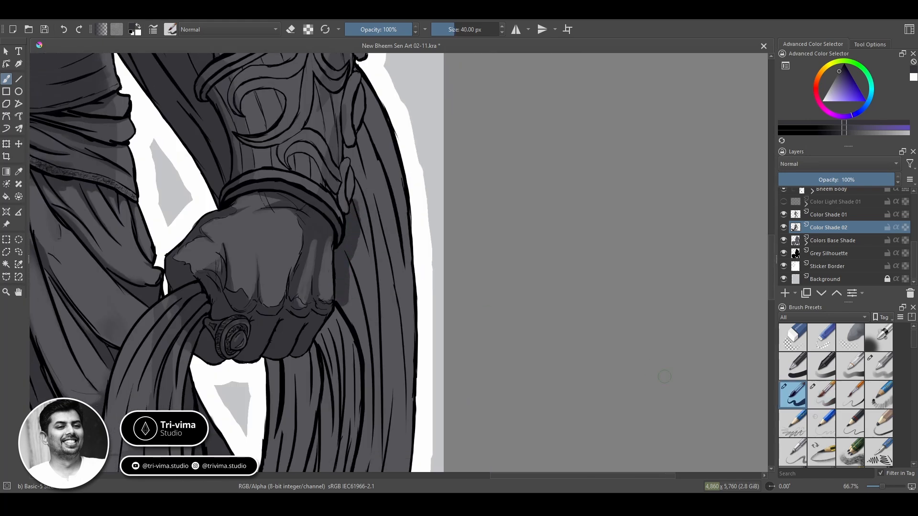
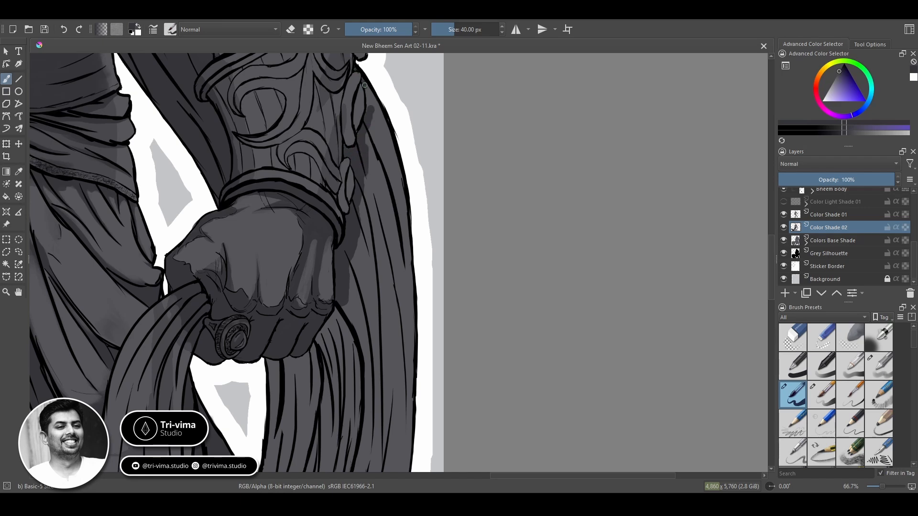
{"action": "left_click_drag", "start_coordinate": [365, 85], "coordinate": [376, 120]}
{"action": "key", "text": "e"}
{"action": "mouse_move", "coordinate": [381, 216]}
{"action": "left_mouse_down"}
{"action": "mouse_move", "coordinate": [347, 234]}
{"action": "mouse_move", "coordinate": [348, 68]}
{"action": "mouse_move", "coordinate": [270, 177]}
{"action": "left_mouse_up"}
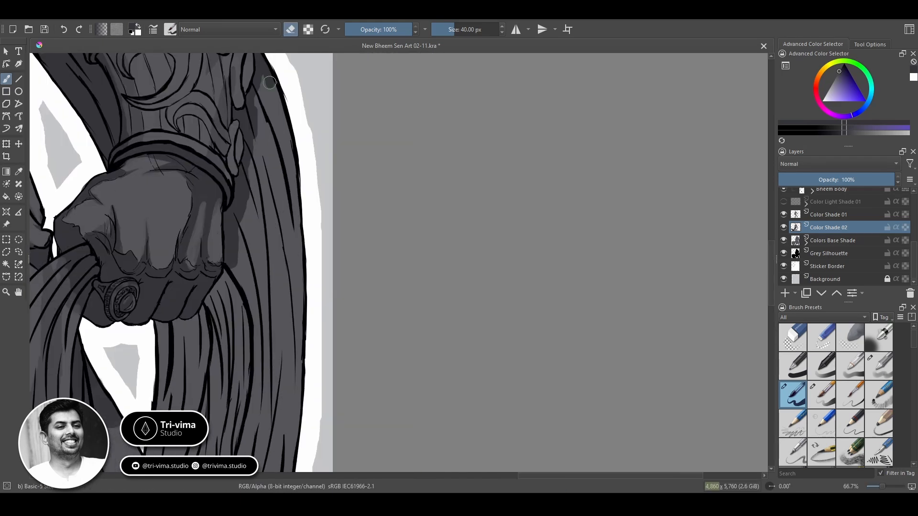
{"action": "key", "text": "e"}
{"action": "mouse_move", "coordinate": [270, 83]}
{"action": "left_mouse_down"}
{"action": "mouse_move", "coordinate": [249, 287]}
{"action": "mouse_move", "coordinate": [289, 210]}
{"action": "mouse_move", "coordinate": [276, 220]}
{"action": "mouse_move", "coordinate": [292, 282]}
{"action": "left_mouse_up"}
Darken the side folds of the looped cloth hanging below the fist at 40 px
{"action": "mouse_move", "coordinate": [160, 325]}
{"action": "left_mouse_down"}
{"action": "mouse_move", "coordinate": [190, 230]}
{"action": "mouse_move", "coordinate": [222, 321]}
{"action": "left_mouse_up"}
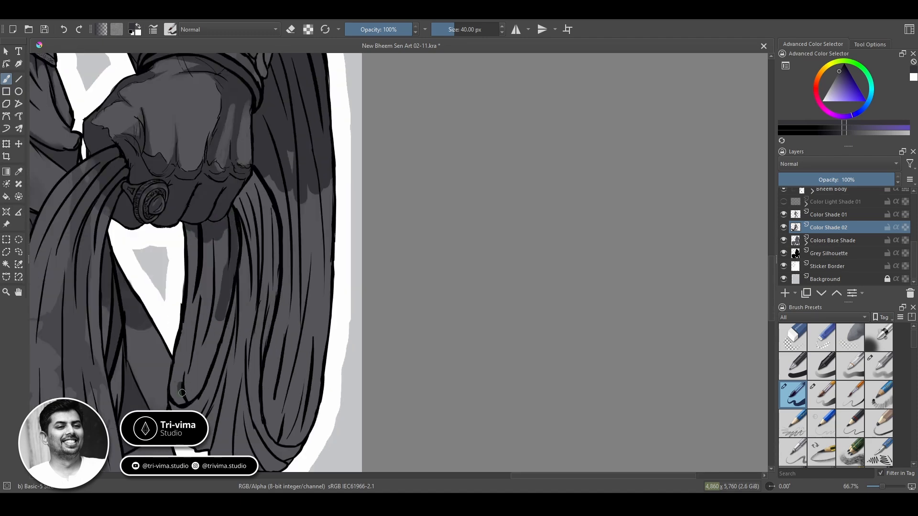
{"action": "mouse_move", "coordinate": [181, 350]}
{"action": "left_mouse_down"}
{"action": "mouse_move", "coordinate": [194, 234]}
{"action": "mouse_move", "coordinate": [224, 246]}
{"action": "mouse_move", "coordinate": [190, 390]}
{"action": "mouse_move", "coordinate": [200, 330]}
{"action": "left_mouse_up"}
{"action": "mouse_move", "coordinate": [275, 414]}
{"action": "left_mouse_down"}
{"action": "mouse_move", "coordinate": [289, 440]}
{"action": "mouse_move", "coordinate": [273, 325]}
{"action": "mouse_move", "coordinate": [287, 182]}
{"action": "mouse_move", "coordinate": [320, 283]}
{"action": "mouse_move", "coordinate": [328, 259]}
{"action": "mouse_move", "coordinate": [313, 392]}
{"action": "mouse_move", "coordinate": [280, 365]}
{"action": "mouse_move", "coordinate": [306, 428]}
{"action": "mouse_move", "coordinate": [293, 418]}
{"action": "mouse_move", "coordinate": [453, 188]}
{"action": "left_mouse_up"}
Hide the Color Shade 01 layer and make Color Shade 02 the active layer
{"action": "left_click", "coordinate": [822, 216]}
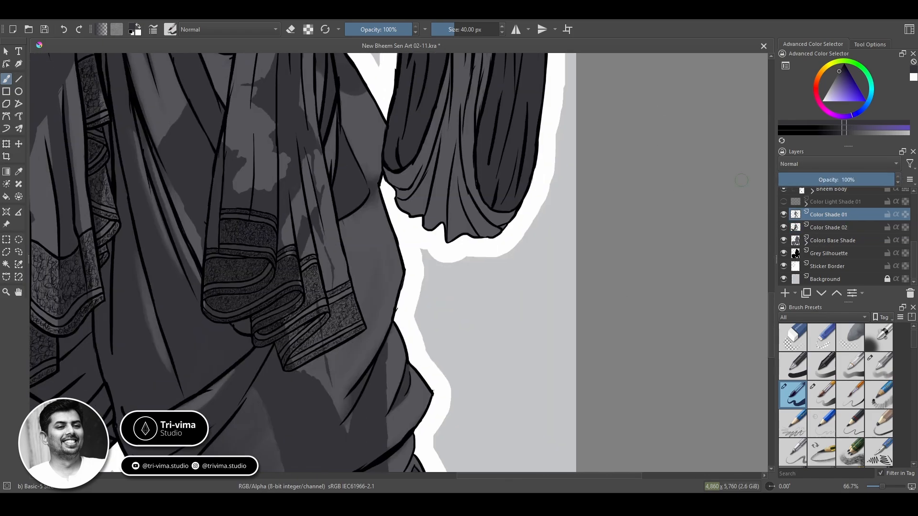
{"action": "left_click", "coordinate": [783, 215]}
{"action": "left_click_drag", "start_coordinate": [459, 385], "coordinate": [508, 417]}
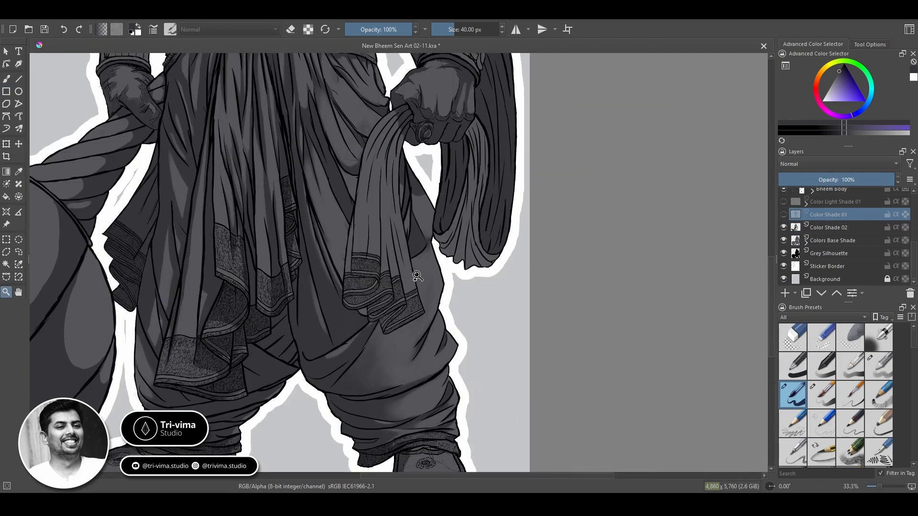
{"action": "left_click", "coordinate": [818, 231]}
Paint dark shadow streaks along the inner folds of the looped cloth beneath the fist at 26 px
{"action": "left_click_drag", "start_coordinate": [481, 216], "coordinate": [412, 228]}
{"action": "mouse_move", "coordinate": [352, 235]}
{"action": "left_mouse_down"}
{"action": "mouse_move", "coordinate": [405, 276]}
{"action": "mouse_move", "coordinate": [390, 270]}
{"action": "mouse_move", "coordinate": [396, 298]}
{"action": "left_mouse_up"}
{"action": "key", "text": "slash"}
{"action": "key", "text": "b"}
{"action": "key", "text": "bracketleft"}
{"action": "left_click_drag", "start_coordinate": [401, 230], "coordinate": [407, 267]}
{"action": "left_click_drag", "start_coordinate": [403, 303], "coordinate": [395, 393]}
{"action": "left_click_drag", "start_coordinate": [401, 364], "coordinate": [438, 244]}
{"action": "left_click_drag", "start_coordinate": [441, 150], "coordinate": [443, 249]}
{"action": "left_click_drag", "start_coordinate": [454, 117], "coordinate": [446, 280]}
{"action": "left_click_drag", "start_coordinate": [467, 131], "coordinate": [464, 287]}
{"action": "mouse_move", "coordinate": [463, 213]}
{"action": "left_mouse_down"}
{"action": "mouse_move", "coordinate": [450, 375]}
{"action": "mouse_move", "coordinate": [468, 270]}
{"action": "left_mouse_up"}
Refine the looped cloth's central folds, alternating erased highlights and painted shadow at 26 px
{"action": "key", "text": "e"}
{"action": "key", "text": "e"}
{"action": "mouse_move", "coordinate": [461, 354]}
{"action": "left_mouse_down"}
{"action": "mouse_move", "coordinate": [474, 256]}
{"action": "mouse_move", "coordinate": [460, 171]}
{"action": "left_mouse_up"}
{"action": "key", "text": "e"}
{"action": "key", "text": "e"}
{"action": "key", "text": "e"}
{"action": "mouse_move", "coordinate": [446, 136]}
{"action": "left_mouse_down"}
{"action": "mouse_move", "coordinate": [452, 227]}
{"action": "mouse_move", "coordinate": [425, 385]}
{"action": "left_mouse_up"}
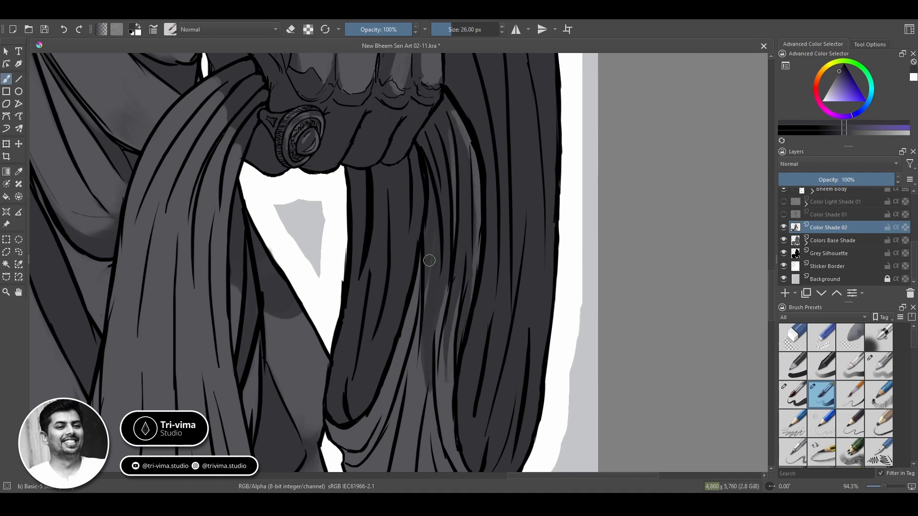
{"action": "left_click_drag", "start_coordinate": [420, 265], "coordinate": [407, 375]}
Paint dark shadow over the looped cloth's lower folds and ruffled bottom edge at 26 px
{"action": "key", "text": "v"}
{"action": "key", "text": "b"}
{"action": "mouse_move", "coordinate": [447, 335]}
{"action": "left_mouse_down"}
{"action": "mouse_move", "coordinate": [453, 181]}
{"action": "mouse_move", "coordinate": [455, 277]}
{"action": "left_mouse_up"}
{"action": "left_click_drag", "start_coordinate": [443, 214], "coordinate": [461, 325]}
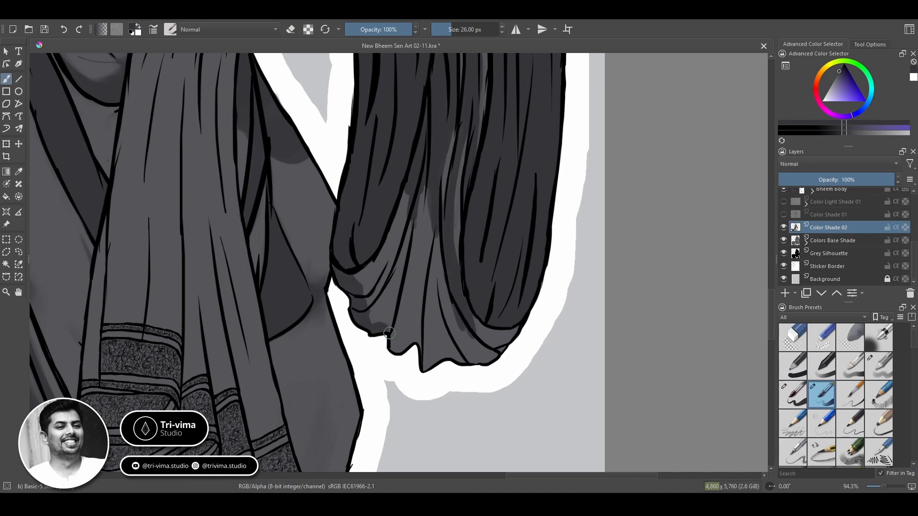
{"action": "mouse_move", "coordinate": [404, 347]}
{"action": "left_mouse_down"}
{"action": "mouse_move", "coordinate": [407, 332]}
{"action": "mouse_move", "coordinate": [380, 282]}
{"action": "mouse_move", "coordinate": [423, 327]}
{"action": "left_mouse_up"}
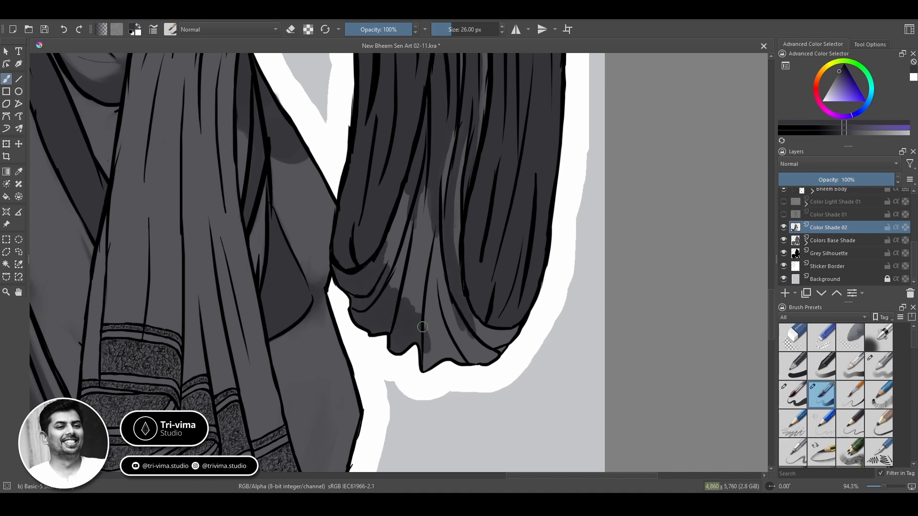
{"action": "mouse_move", "coordinate": [482, 359]}
{"action": "left_mouse_down"}
{"action": "mouse_move", "coordinate": [433, 316]}
{"action": "mouse_move", "coordinate": [406, 201]}
{"action": "mouse_move", "coordinate": [391, 326]}
{"action": "left_mouse_up"}
Erase thin highlight strips down the looped cloth's central folds below the fist at 26 px
{"action": "left_click_drag", "start_coordinate": [456, 96], "coordinate": [444, 321]}
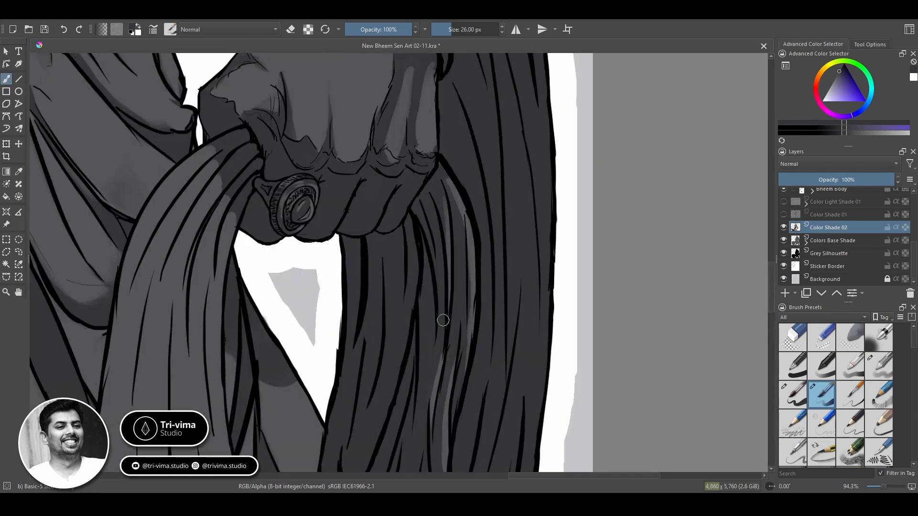
{"action": "key", "text": "e"}
{"action": "left_click_drag", "start_coordinate": [459, 263], "coordinate": [451, 368]}
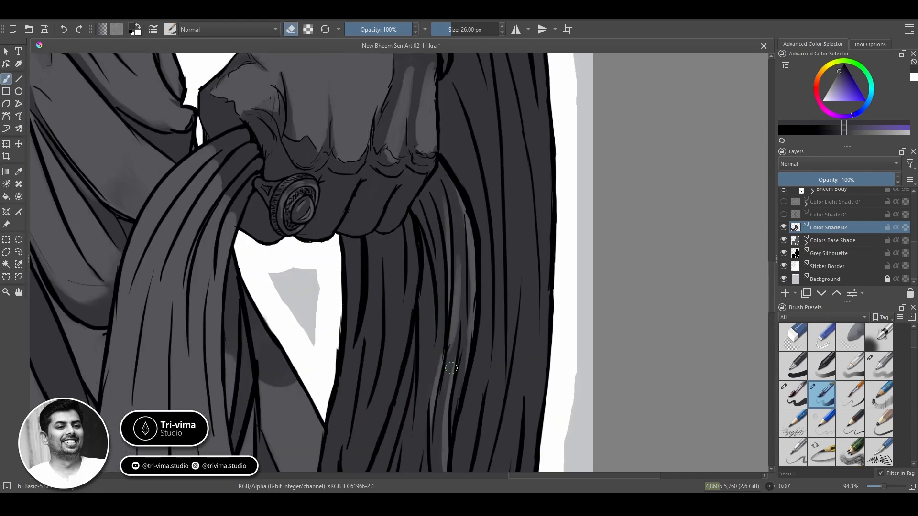
{"action": "mouse_move", "coordinate": [426, 437]}
{"action": "left_mouse_down"}
{"action": "mouse_move", "coordinate": [433, 293]}
{"action": "mouse_move", "coordinate": [439, 374]}
{"action": "left_mouse_up"}
Paint dark shadow streaks along the upper folds of the sash emerging beside the ringed finger at 26 px
{"action": "key", "text": "e"}
{"action": "mouse_move", "coordinate": [380, 235]}
{"action": "left_mouse_down"}
{"action": "mouse_move", "coordinate": [337, 359]}
{"action": "mouse_move", "coordinate": [364, 330]}
{"action": "mouse_move", "coordinate": [464, 286]}
{"action": "left_mouse_up"}
{"action": "left_click_drag", "start_coordinate": [321, 132], "coordinate": [304, 195]}
{"action": "left_click_drag", "start_coordinate": [316, 115], "coordinate": [288, 181]}
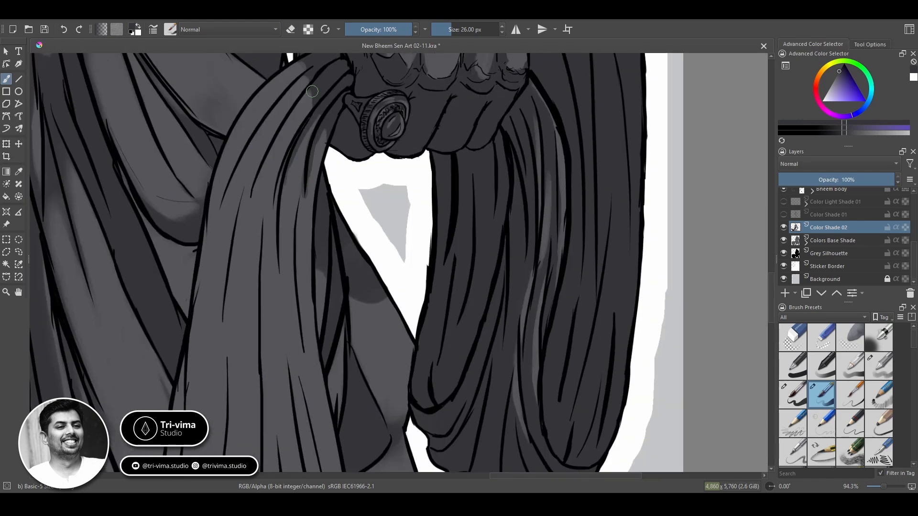
{"action": "left_click_drag", "start_coordinate": [312, 91], "coordinate": [263, 191]}
{"action": "left_click_drag", "start_coordinate": [272, 148], "coordinate": [251, 194]}
{"action": "left_click_drag", "start_coordinate": [279, 178], "coordinate": [272, 233]}
{"action": "left_click_drag", "start_coordinate": [303, 118], "coordinate": [275, 203]}
Extend the shadow down the sash's inner folds and along its outer curved edge at 26 px
{"action": "left_click_drag", "start_coordinate": [312, 160], "coordinate": [306, 220]}
{"action": "left_click_drag", "start_coordinate": [321, 134], "coordinate": [306, 200]}
{"action": "left_click_drag", "start_coordinate": [300, 175], "coordinate": [292, 237]}
{"action": "left_click_drag", "start_coordinate": [280, 187], "coordinate": [277, 271]}
{"action": "left_click_drag", "start_coordinate": [277, 113], "coordinate": [221, 208]}
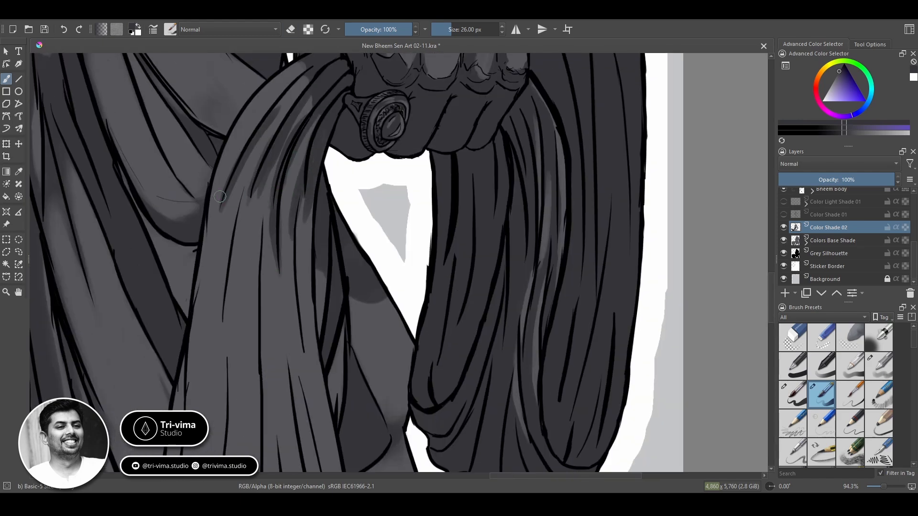
{"action": "left_click_drag", "start_coordinate": [286, 90], "coordinate": [225, 198]}
{"action": "left_click_drag", "start_coordinate": [300, 66], "coordinate": [236, 138]}
Erase excess shadow from the sash's upper curve and touch up its fold shadows at 26 px
{"action": "key", "text": "e"}
{"action": "mouse_move", "coordinate": [223, 218]}
{"action": "left_mouse_down"}
{"action": "mouse_move", "coordinate": [273, 119]}
{"action": "mouse_move", "coordinate": [294, 99]}
{"action": "left_mouse_up"}
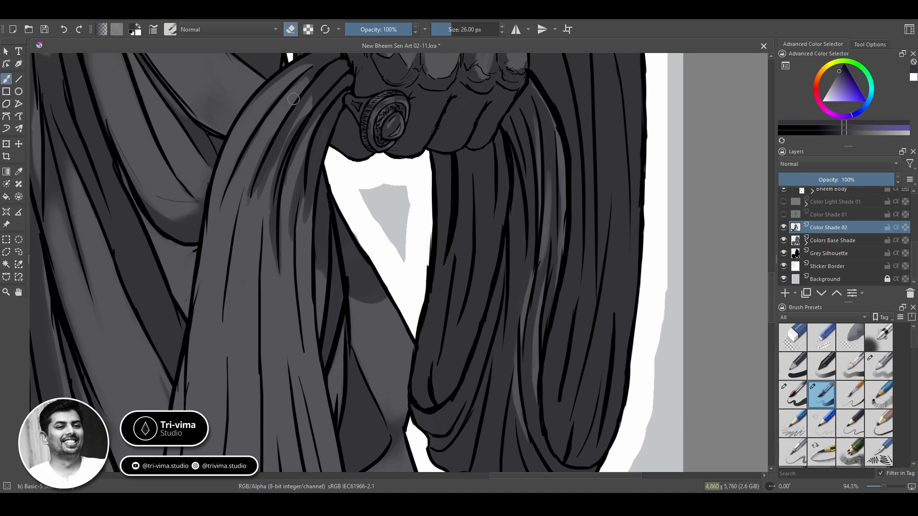
{"action": "left_click_drag", "start_coordinate": [314, 69], "coordinate": [255, 156]}
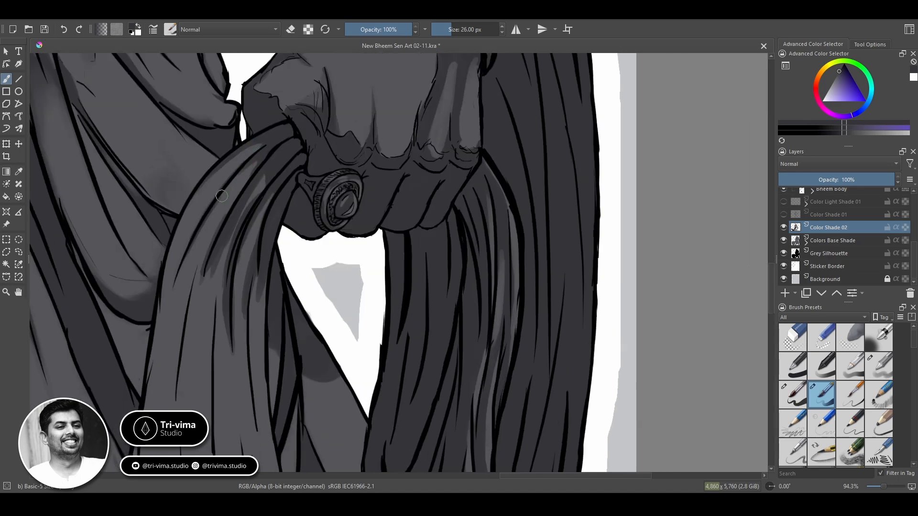
{"action": "left_click_drag", "start_coordinate": [221, 196], "coordinate": [258, 169]}
{"action": "mouse_move", "coordinate": [227, 232]}
{"action": "left_mouse_down"}
{"action": "mouse_move", "coordinate": [210, 278]}
{"action": "mouse_move", "coordinate": [217, 261]}
{"action": "left_mouse_up"}
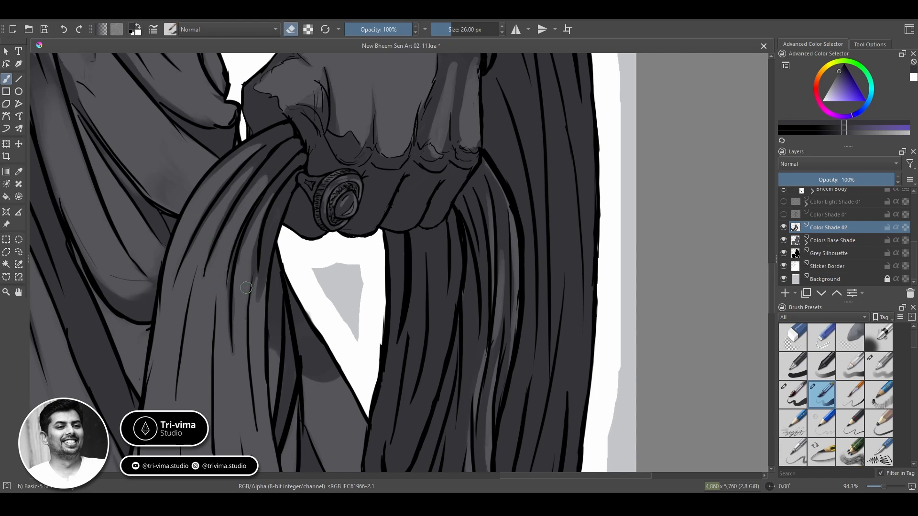
Paint dark shadow down the sash's narrow inner folds below the fist at 26 px
{"action": "key", "text": "e"}
{"action": "scroll", "coordinate": [227, 247], "scroll_direction": "down", "scroll_amount": 3}
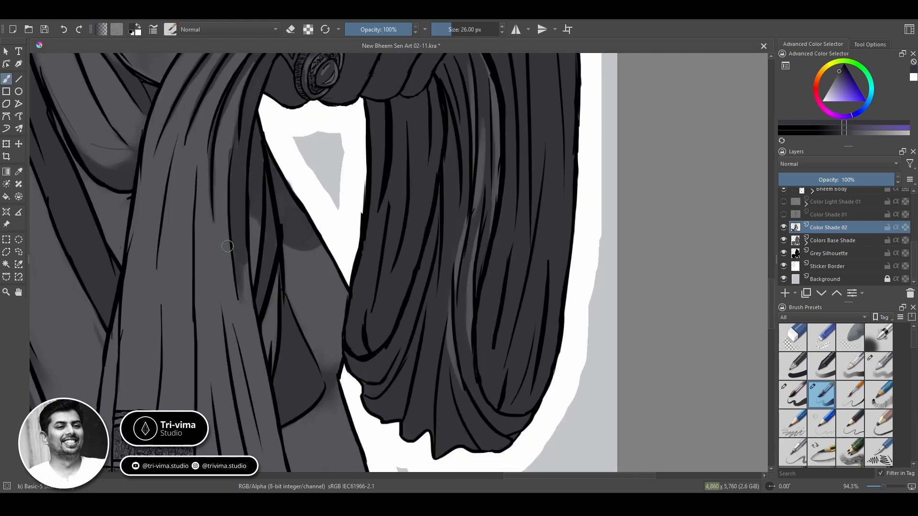
{"action": "left_click_drag", "start_coordinate": [228, 246], "coordinate": [251, 354]}
{"action": "scroll", "coordinate": [252, 355], "scroll_direction": "down", "scroll_amount": 3}
{"action": "left_click_drag", "start_coordinate": [242, 225], "coordinate": [244, 303]}
{"action": "left_click_drag", "start_coordinate": [234, 201], "coordinate": [243, 368]}
Darken the sash fold running down to the embroidered hem and erase its overflow to a clean edge
{"action": "scroll", "coordinate": [220, 156], "scroll_direction": "down", "scroll_amount": 1}
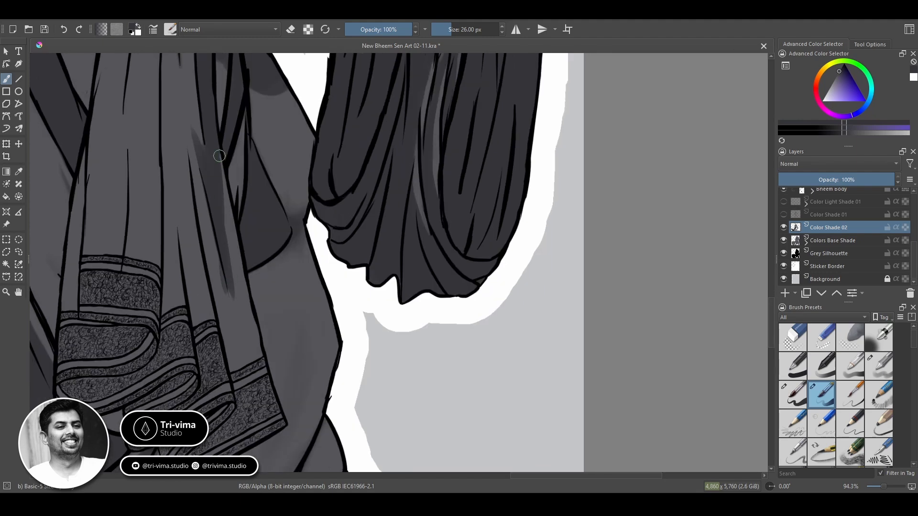
{"action": "left_click_drag", "start_coordinate": [220, 156], "coordinate": [233, 373]}
{"action": "key", "text": "e"}
{"action": "mouse_move", "coordinate": [235, 234]}
{"action": "left_mouse_down"}
{"action": "mouse_move", "coordinate": [236, 358]}
{"action": "mouse_move", "coordinate": [221, 356]}
{"action": "left_mouse_up"}
{"action": "key", "text": "e"}
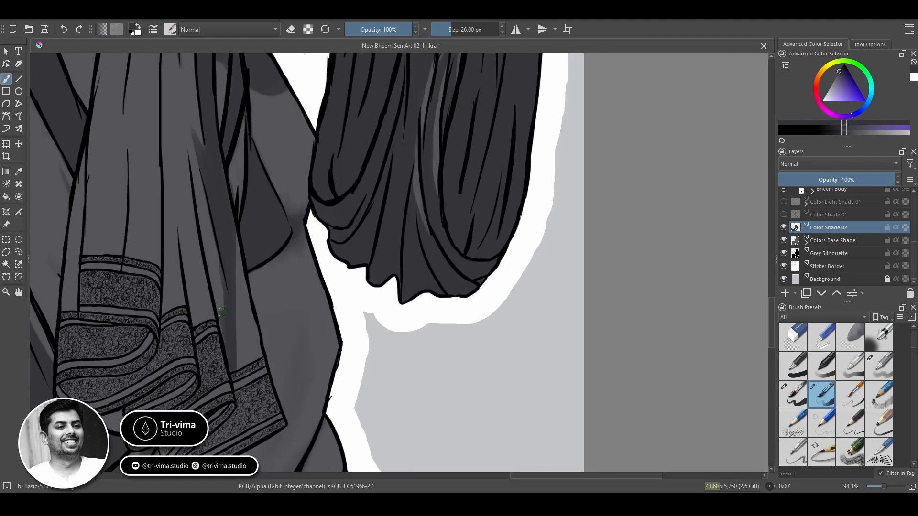
{"action": "left_click_drag", "start_coordinate": [210, 222], "coordinate": [224, 330]}
{"action": "key", "text": "e"}
{"action": "left_click_drag", "start_coordinate": [239, 337], "coordinate": [242, 371]}
Paint dark shadow along the neighbouring sash fold above the embroidered hem at 26 px
{"action": "key", "text": "e"}
{"action": "key", "text": "e"}
{"action": "key", "text": "e"}
{"action": "left_click_drag", "start_coordinate": [213, 208], "coordinate": [206, 275]}
{"action": "mouse_move", "coordinate": [194, 128]}
{"action": "left_mouse_down"}
{"action": "mouse_move", "coordinate": [206, 229]}
{"action": "mouse_move", "coordinate": [200, 312]}
{"action": "left_mouse_up"}
Erase highlight streaks into the sash's shaded upper folds below the ring at 26 px
{"action": "scroll", "coordinate": [206, 204], "scroll_direction": "up", "scroll_amount": 5}
{"action": "key", "text": "e"}
{"action": "key", "text": "e"}
{"action": "key", "text": "e"}
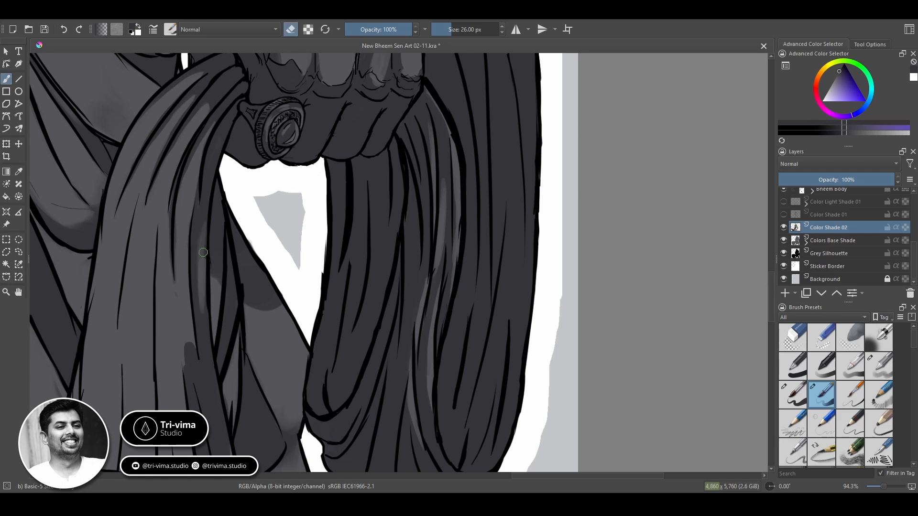
{"action": "left_click_drag", "start_coordinate": [204, 168], "coordinate": [205, 275]}
{"action": "left_click_drag", "start_coordinate": [214, 168], "coordinate": [213, 225]}
Paint dark shadow up the sash's middle fold to link its lower and upper shaded areas
{"action": "key", "text": "e"}
{"action": "key", "text": "e"}
{"action": "key", "text": "e"}
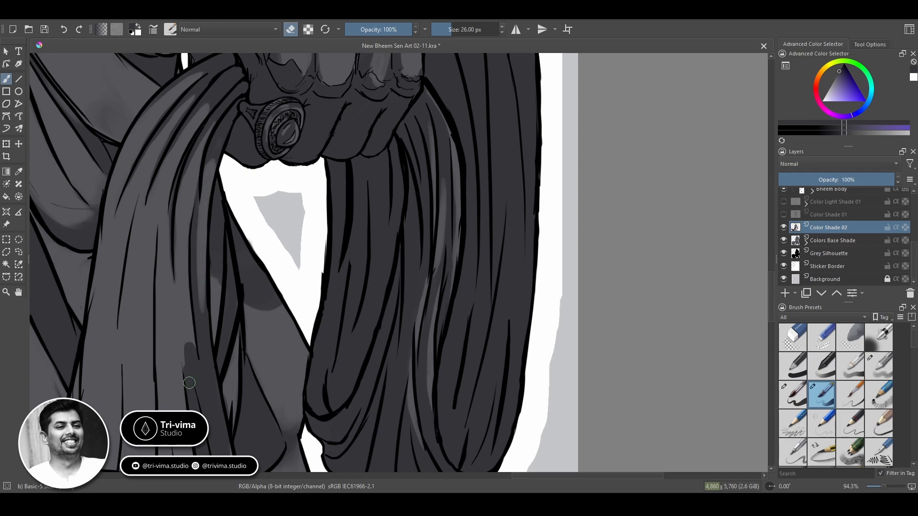
{"action": "key", "text": "e"}
{"action": "left_click_drag", "start_coordinate": [190, 383], "coordinate": [181, 287]}
{"action": "left_click_drag", "start_coordinate": [190, 352], "coordinate": [205, 248]}
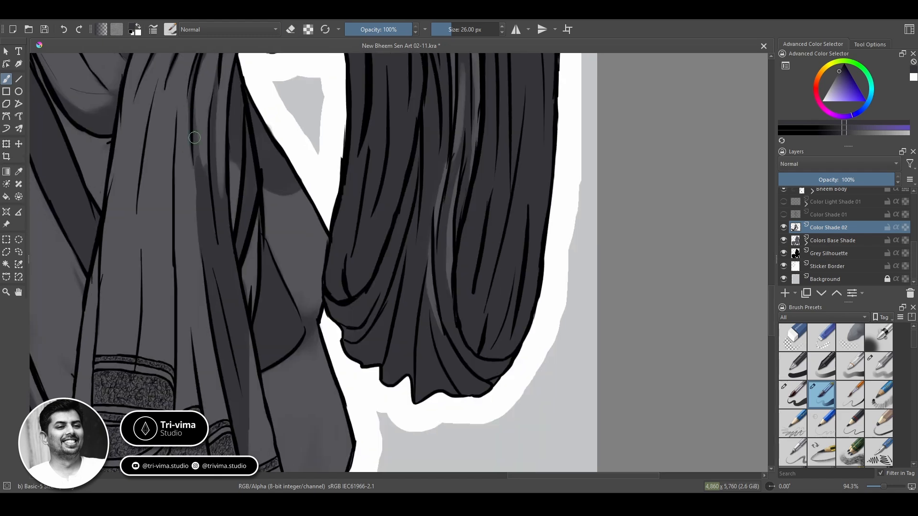
Refine the edges of the sash's middle fold shadow with alternating erase and paint strokes at 26 px
{"action": "key", "text": "e"}
{"action": "mouse_move", "coordinate": [202, 144]}
{"action": "left_mouse_down"}
{"action": "mouse_move", "coordinate": [202, 194]}
{"action": "mouse_move", "coordinate": [208, 185]}
{"action": "mouse_move", "coordinate": [192, 98]}
{"action": "mouse_move", "coordinate": [197, 171]}
{"action": "left_mouse_up"}
{"action": "key", "text": "e"}
{"action": "key", "text": "e"}
{"action": "key", "text": "e"}
{"action": "key", "text": "e"}
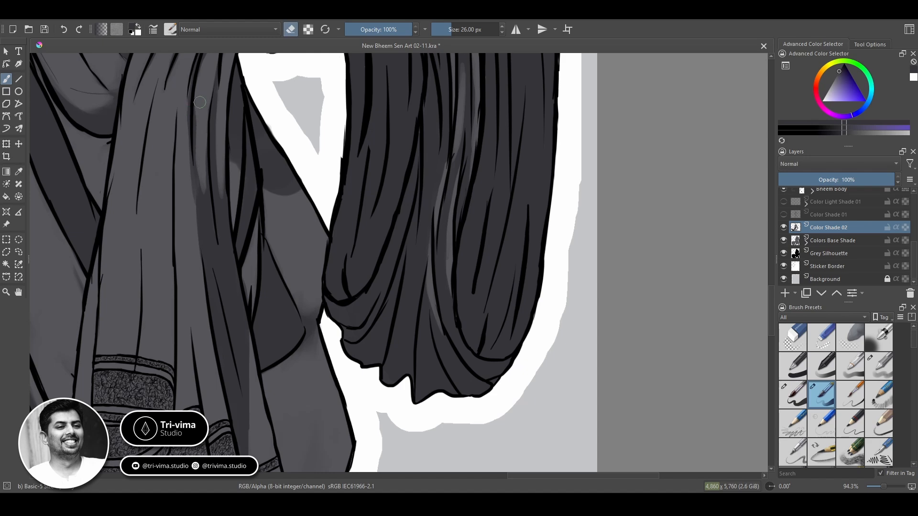
{"action": "key", "text": "e"}
{"action": "mouse_move", "coordinate": [191, 119]}
{"action": "left_mouse_down"}
{"action": "mouse_move", "coordinate": [191, 163]}
{"action": "mouse_move", "coordinate": [193, 98]}
{"action": "mouse_move", "coordinate": [206, 200]}
{"action": "mouse_move", "coordinate": [188, 89]}
{"action": "left_mouse_up"}
{"action": "key", "text": "e"}
{"action": "key", "text": "e"}
{"action": "key", "text": "e"}
{"action": "key", "text": "e"}
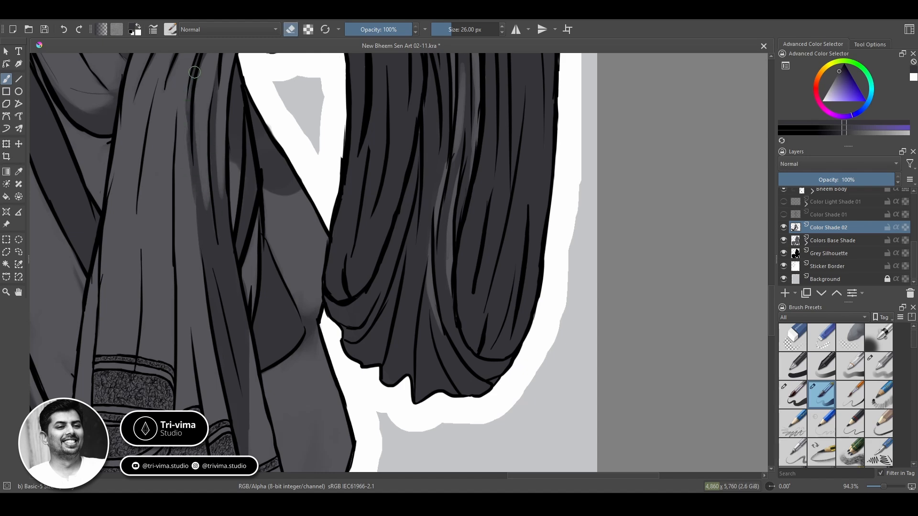
Thin the middle fold's shadow into a tapered streak by erasing and repainting along the fold line
{"action": "left_click_drag", "start_coordinate": [195, 228], "coordinate": [188, 154]}
{"action": "key", "text": "e"}
{"action": "mouse_move", "coordinate": [187, 103]}
{"action": "left_mouse_down"}
{"action": "mouse_move", "coordinate": [193, 239]}
{"action": "mouse_move", "coordinate": [197, 184]}
{"action": "mouse_move", "coordinate": [215, 228]}
{"action": "left_mouse_up"}
{"action": "key", "text": "e"}
{"action": "key", "text": "e"}
{"action": "key", "text": "e"}
{"action": "left_click_drag", "start_coordinate": [199, 144], "coordinate": [209, 224]}
{"action": "key", "text": "e"}
{"action": "left_click_drag", "start_coordinate": [200, 90], "coordinate": [206, 211]}
{"action": "key", "text": "e"}
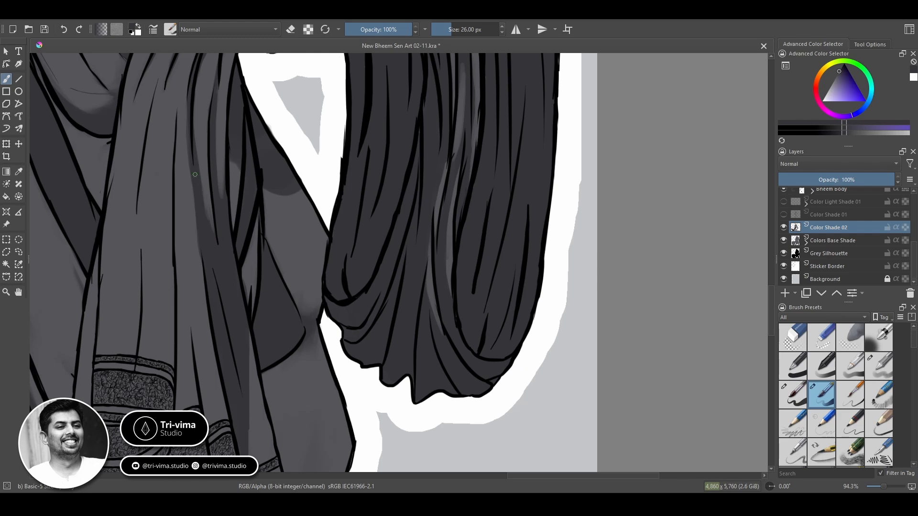
Paint dark shadow over the lower sash folds just above the embroidered hem at 26 px
{"action": "left_click_drag", "start_coordinate": [200, 360], "coordinate": [201, 278]}
{"action": "left_click_drag", "start_coordinate": [207, 406], "coordinate": [213, 288]}
{"action": "left_click_drag", "start_coordinate": [221, 345], "coordinate": [211, 213]}
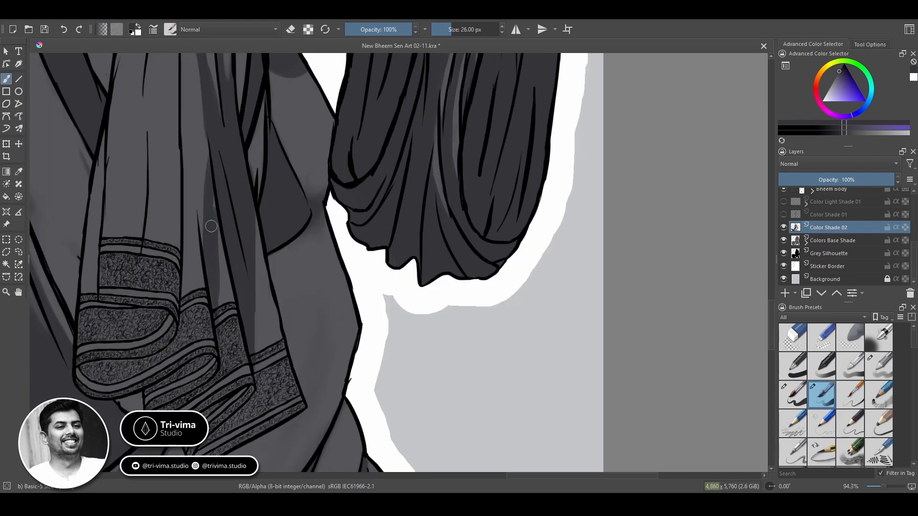
{"action": "left_click_drag", "start_coordinate": [185, 306], "coordinate": [203, 155]}
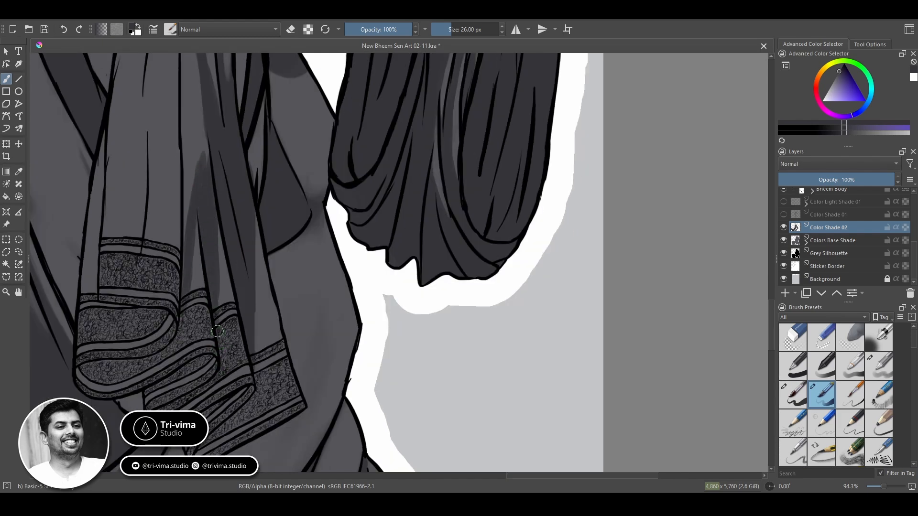
{"action": "key", "text": "e"}
{"action": "left_click_drag", "start_coordinate": [209, 229], "coordinate": [186, 154]}
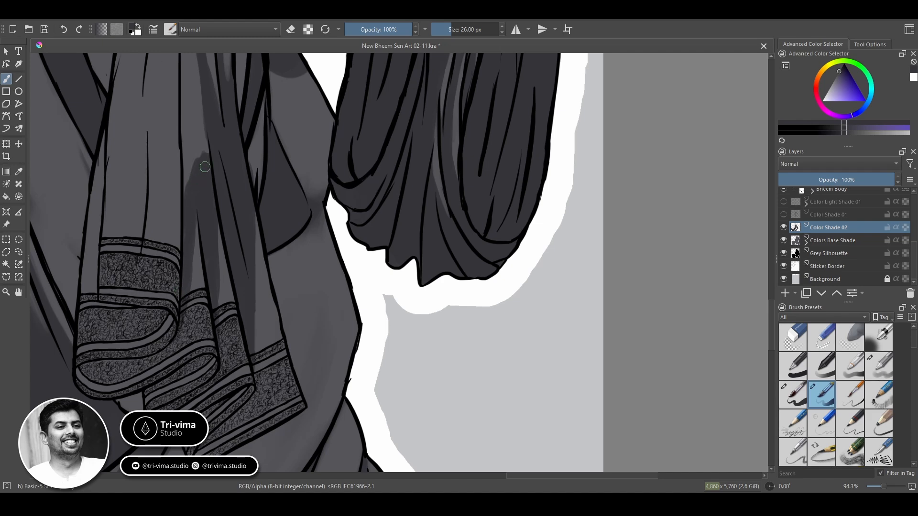
Paint dark shadow over the sash's front folds above the embroidered hem and up their length at 26 px
{"action": "left_click_drag", "start_coordinate": [118, 273], "coordinate": [125, 336]}
{"action": "mouse_move", "coordinate": [127, 267]}
{"action": "left_mouse_down"}
{"action": "mouse_move", "coordinate": [172, 225]}
{"action": "mouse_move", "coordinate": [162, 222]}
{"action": "left_mouse_up"}
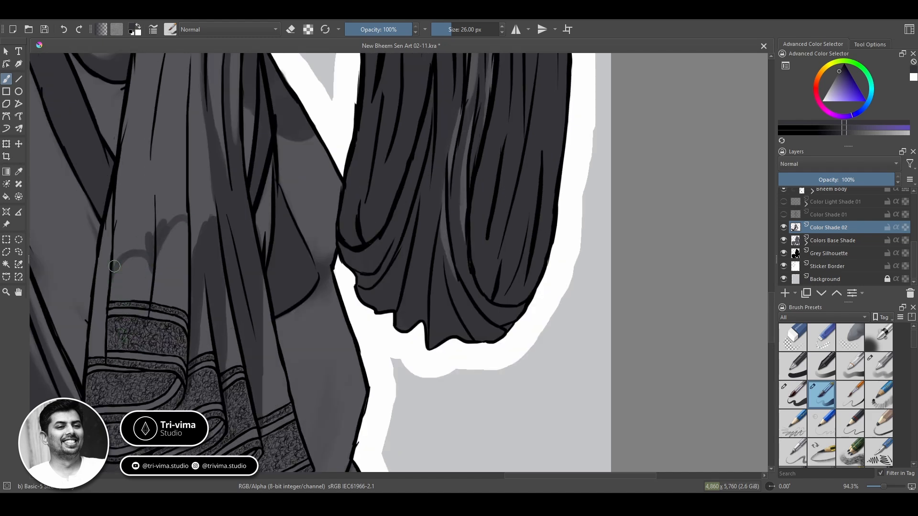
{"action": "left_click_drag", "start_coordinate": [96, 349], "coordinate": [102, 249]}
{"action": "mouse_move", "coordinate": [115, 192]}
{"action": "left_mouse_down"}
{"action": "mouse_move", "coordinate": [146, 250]}
{"action": "mouse_move", "coordinate": [199, 208]}
{"action": "mouse_move", "coordinate": [206, 118]}
{"action": "left_mouse_up"}
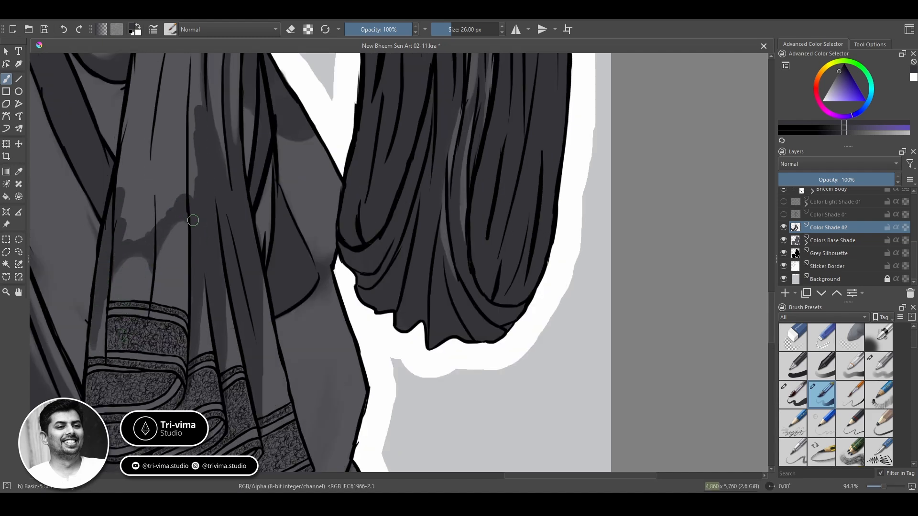
{"action": "left_click_drag", "start_coordinate": [127, 242], "coordinate": [129, 130]}
{"action": "left_click_drag", "start_coordinate": [139, 172], "coordinate": [134, 57]}
{"action": "mouse_move", "coordinate": [153, 225]}
{"action": "left_mouse_down"}
{"action": "mouse_move", "coordinate": [150, 150]}
{"action": "mouse_move", "coordinate": [162, 81]}
{"action": "left_mouse_up"}
{"action": "left_click_drag", "start_coordinate": [196, 289], "coordinate": [220, 293]}
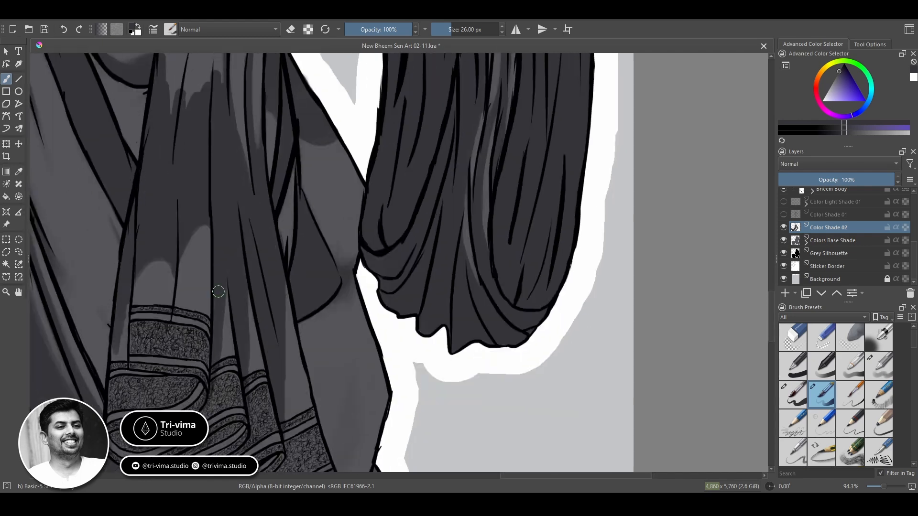
Darken the sash's middle fold and shape the shadow's upper edge below the hand with paint and erase strokes
{"action": "left_click_drag", "start_coordinate": [225, 119], "coordinate": [231, 260]}
{"action": "left_click_drag", "start_coordinate": [211, 143], "coordinate": [224, 239]}
{"action": "mouse_move", "coordinate": [218, 236]}
{"action": "left_mouse_down"}
{"action": "mouse_move", "coordinate": [190, 343]}
{"action": "mouse_move", "coordinate": [174, 211]}
{"action": "mouse_move", "coordinate": [182, 259]}
{"action": "mouse_move", "coordinate": [206, 287]}
{"action": "mouse_move", "coordinate": [187, 300]}
{"action": "mouse_move", "coordinate": [215, 267]}
{"action": "mouse_move", "coordinate": [210, 306]}
{"action": "left_mouse_up"}
{"action": "key", "text": "e"}
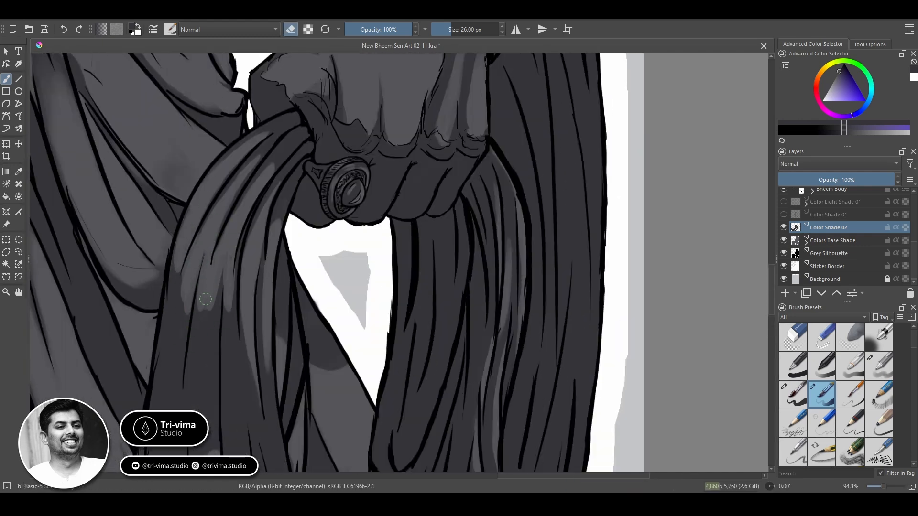
{"action": "scroll", "coordinate": [250, 277], "scroll_direction": "down", "scroll_amount": 5}
{"action": "scroll", "coordinate": [279, 367], "scroll_direction": "down", "scroll_amount": 5}
{"action": "key", "text": "e"}
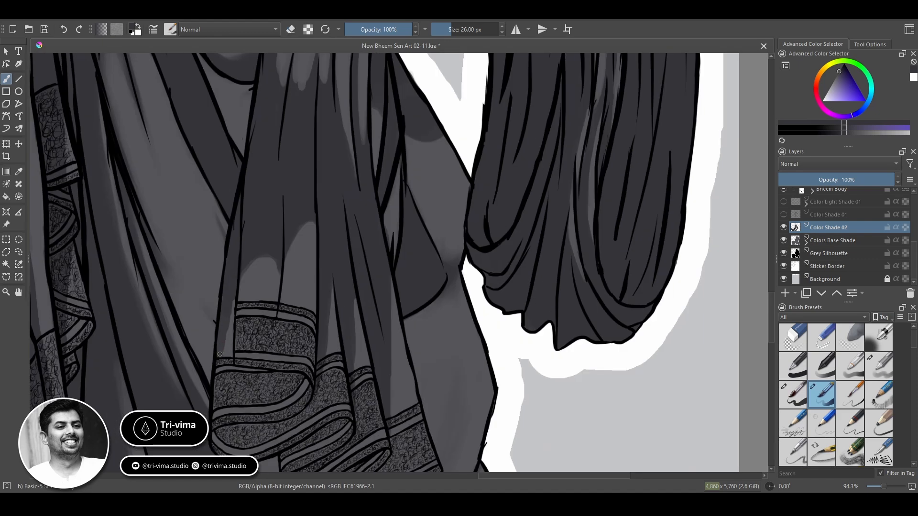
Paint dark shadow over the turned-under bands of the sash's embroidered hem at 26 px
{"action": "scroll", "coordinate": [230, 382], "scroll_direction": "down", "scroll_amount": 5}
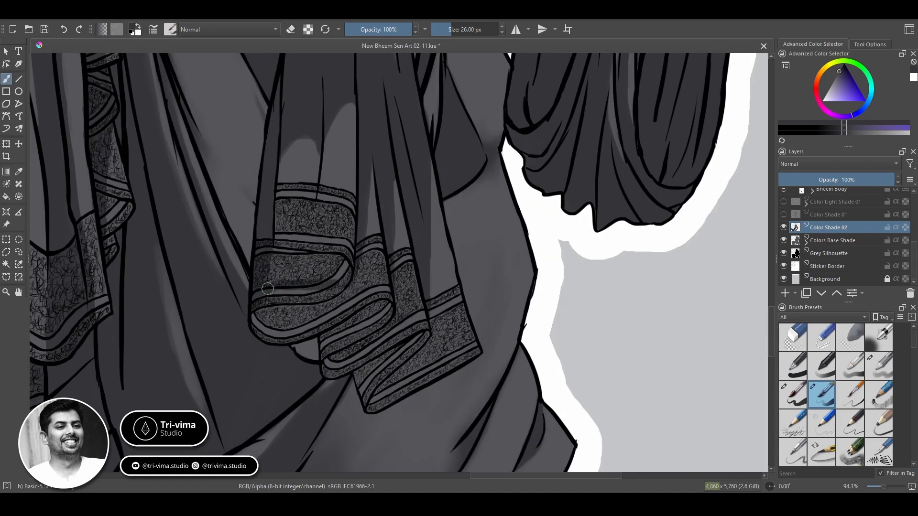
{"action": "key", "text": "e"}
{"action": "key", "text": "e"}
{"action": "mouse_move", "coordinate": [288, 307]}
{"action": "left_mouse_down"}
{"action": "mouse_move", "coordinate": [343, 277]}
{"action": "mouse_move", "coordinate": [336, 262]}
{"action": "mouse_move", "coordinate": [290, 257]}
{"action": "mouse_move", "coordinate": [311, 286]}
{"action": "left_mouse_up"}
{"action": "key", "text": "e"}
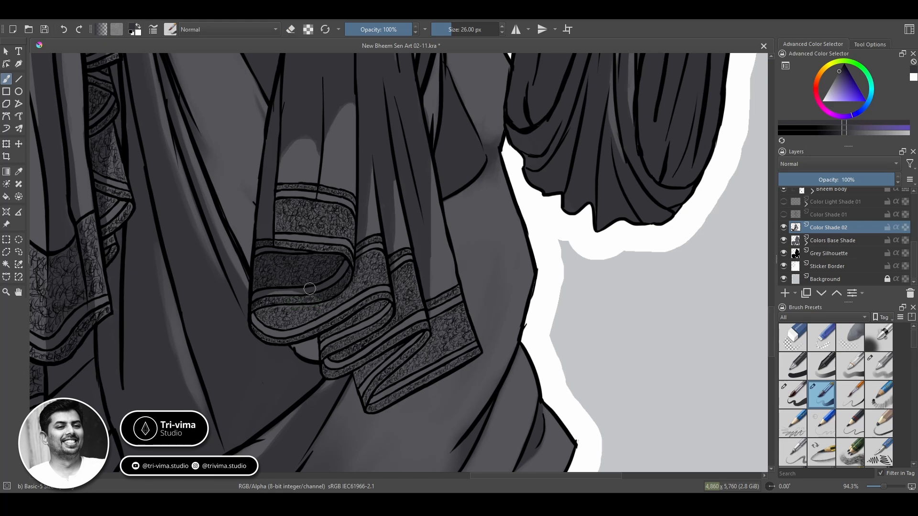
{"action": "mouse_move", "coordinate": [259, 330]}
{"action": "left_mouse_down"}
{"action": "mouse_move", "coordinate": [277, 339]}
{"action": "mouse_move", "coordinate": [337, 311]}
{"action": "left_mouse_up"}
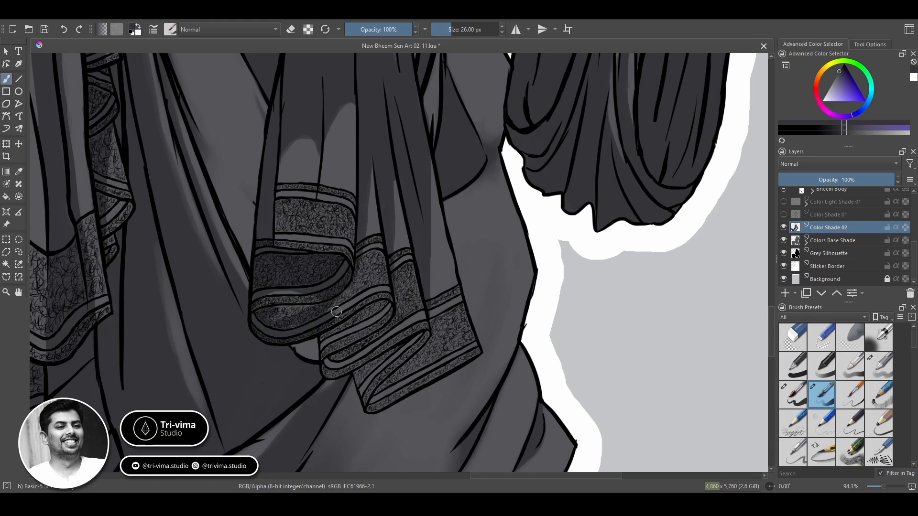
{"action": "left_click_drag", "start_coordinate": [266, 326], "coordinate": [274, 313]}
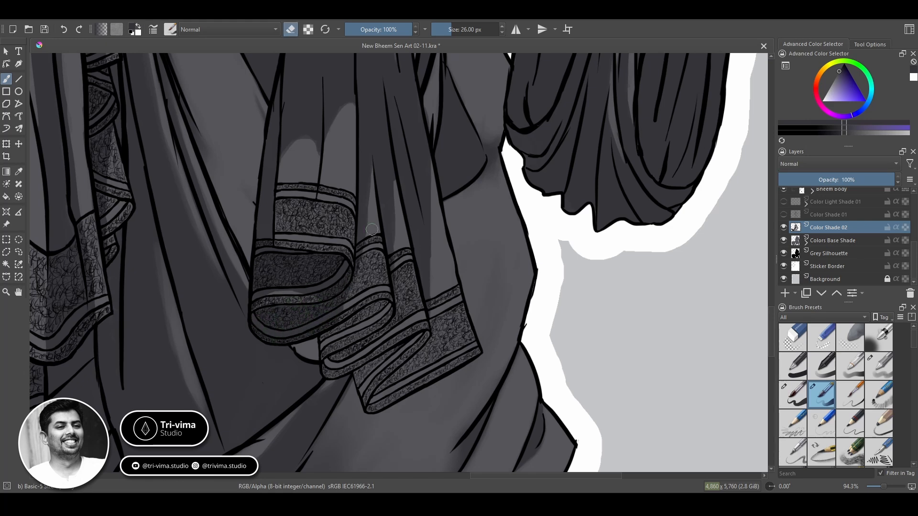
{"action": "key", "text": "e"}
{"action": "mouse_move", "coordinate": [350, 319]}
{"action": "left_mouse_down"}
{"action": "mouse_move", "coordinate": [330, 345]}
{"action": "mouse_move", "coordinate": [306, 352]}
{"action": "mouse_move", "coordinate": [334, 347]}
{"action": "mouse_move", "coordinate": [376, 308]}
{"action": "mouse_move", "coordinate": [364, 337]}
{"action": "mouse_move", "coordinate": [388, 351]}
{"action": "mouse_move", "coordinate": [330, 376]}
{"action": "mouse_move", "coordinate": [369, 370]}
{"action": "mouse_move", "coordinate": [420, 340]}
{"action": "mouse_move", "coordinate": [418, 382]}
{"action": "mouse_move", "coordinate": [378, 407]}
{"action": "mouse_move", "coordinate": [412, 356]}
{"action": "left_mouse_up"}
Paint dark shadow over the garment behind the sash, down the hip beside the hem, at 55 px
{"action": "mouse_move", "coordinate": [253, 247]}
{"action": "left_mouse_down"}
{"action": "mouse_move", "coordinate": [362, 192]}
{"action": "mouse_move", "coordinate": [442, 265]}
{"action": "mouse_move", "coordinate": [435, 297]}
{"action": "mouse_move", "coordinate": [476, 207]}
{"action": "left_mouse_up"}
{"action": "key", "text": "e"}
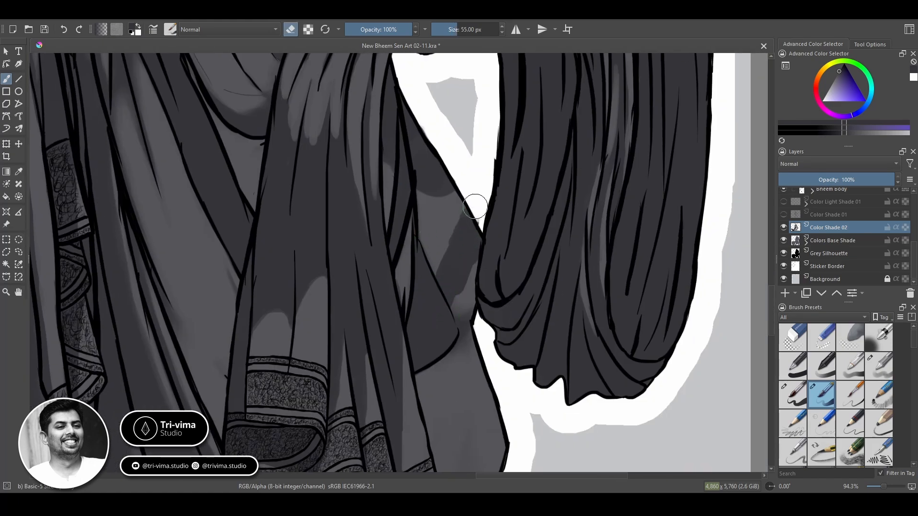
{"action": "key", "text": "e"}
{"action": "left_click_drag", "start_coordinate": [464, 264], "coordinate": [465, 311]}
{"action": "mouse_move", "coordinate": [433, 364]}
{"action": "left_mouse_down"}
{"action": "mouse_move", "coordinate": [409, 297]}
{"action": "mouse_move", "coordinate": [408, 328]}
{"action": "mouse_move", "coordinate": [449, 303]}
{"action": "mouse_move", "coordinate": [464, 376]}
{"action": "left_mouse_up"}
{"action": "mouse_move", "coordinate": [465, 373]}
{"action": "left_mouse_down"}
{"action": "mouse_move", "coordinate": [460, 289]}
{"action": "mouse_move", "coordinate": [452, 342]}
{"action": "mouse_move", "coordinate": [425, 287]}
{"action": "mouse_move", "coordinate": [423, 328]}
{"action": "left_mouse_up"}
{"action": "mouse_move", "coordinate": [424, 329]}
{"action": "left_mouse_down"}
{"action": "mouse_move", "coordinate": [419, 190]}
{"action": "mouse_move", "coordinate": [426, 221]}
{"action": "mouse_move", "coordinate": [457, 256]}
{"action": "mouse_move", "coordinate": [428, 317]}
{"action": "mouse_move", "coordinate": [409, 305]}
{"action": "mouse_move", "coordinate": [423, 321]}
{"action": "mouse_move", "coordinate": [468, 277]}
{"action": "mouse_move", "coordinate": [474, 319]}
{"action": "mouse_move", "coordinate": [488, 277]}
{"action": "left_mouse_up"}
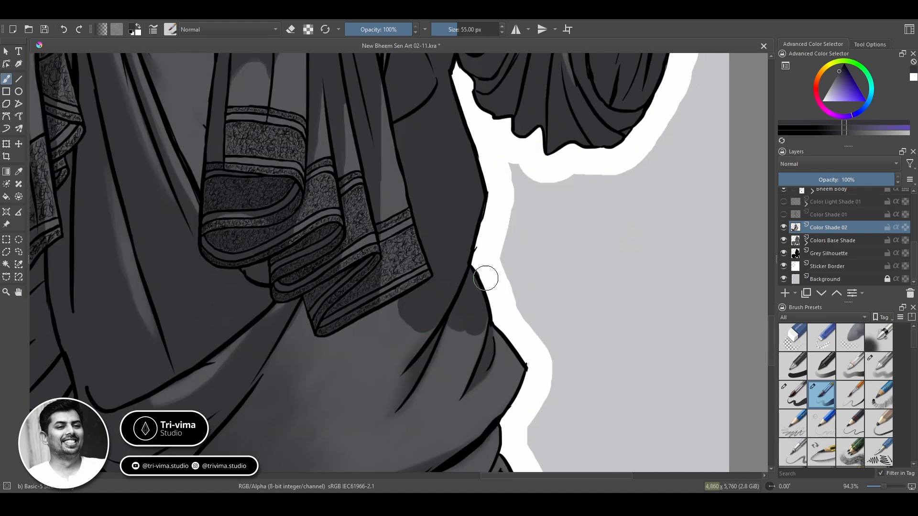
Extend the cast shadow across the thigh cloth beneath the sash hem with a 30 px brush
{"action": "key", "text": "e"}
{"action": "key", "text": "e"}
{"action": "key", "text": "["}
{"action": "key", "text": "["}
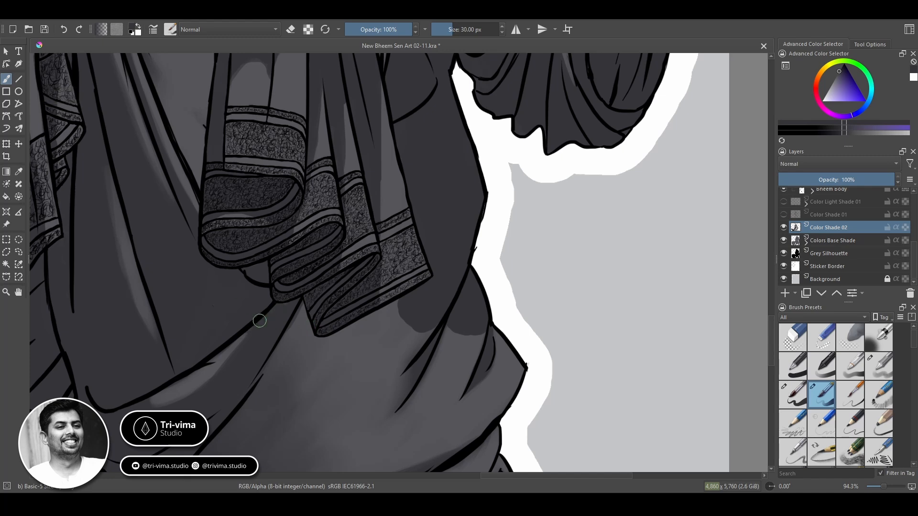
{"action": "mouse_move", "coordinate": [301, 325]}
{"action": "left_mouse_down"}
{"action": "mouse_move", "coordinate": [271, 367]}
{"action": "mouse_move", "coordinate": [404, 321]}
{"action": "mouse_move", "coordinate": [268, 370]}
{"action": "left_mouse_up"}
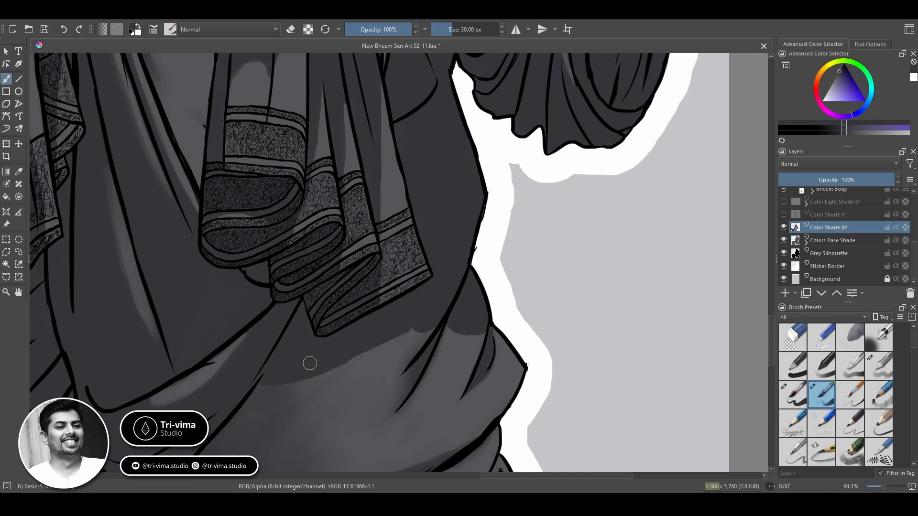
Enlarge the brush to 59 px and broaden the dark shadow over the thigh cloth toward the knee
{"action": "scroll", "coordinate": [168, 328], "scroll_direction": "down", "scroll_amount": 2}
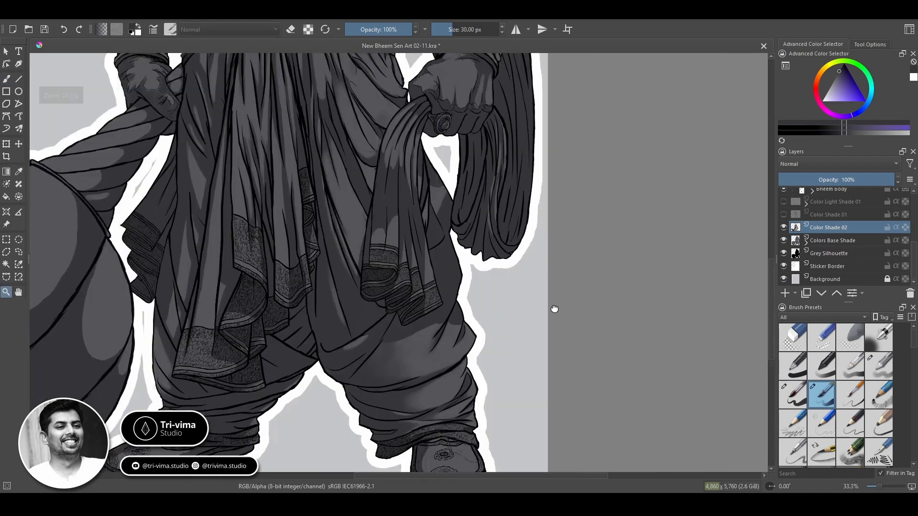
{"action": "left_click_drag", "start_coordinate": [554, 309], "coordinate": [624, 335]}
{"action": "key", "text": "b"}
{"action": "key", "text": "]"}
{"action": "key", "text": "]"}
{"action": "key", "text": "]"}
{"action": "key", "text": "]"}
{"action": "key", "text": "]"}
{"action": "key", "text": "]"}
{"action": "key", "text": "]"}
{"action": "key", "text": "]"}
{"action": "key", "text": "]"}
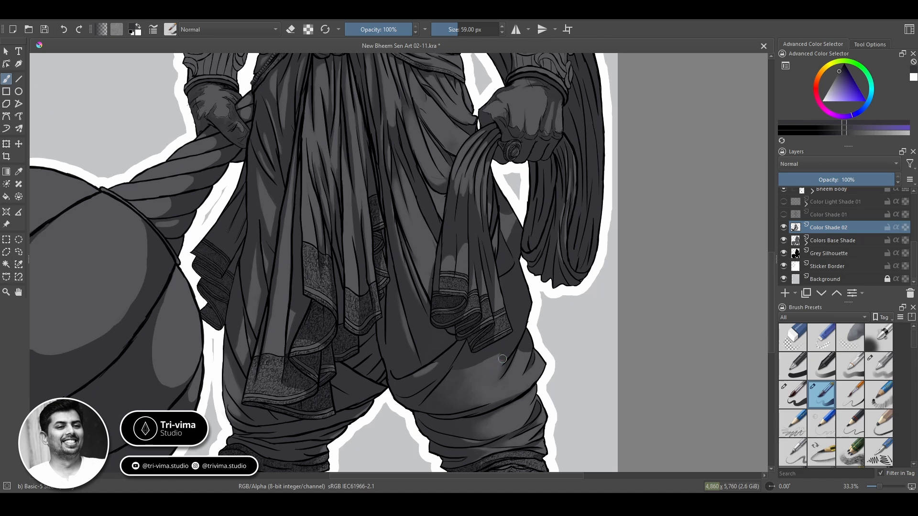
{"action": "left_click_drag", "start_coordinate": [503, 359], "coordinate": [497, 364]}
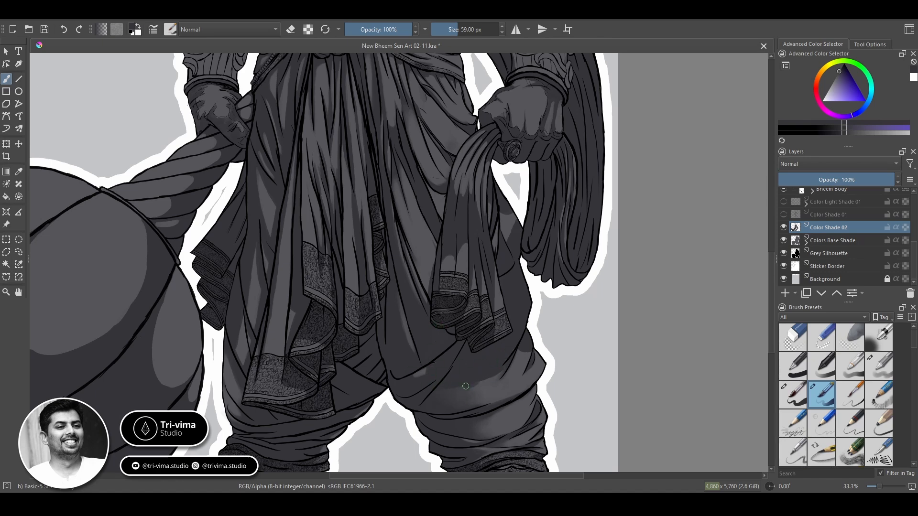
Examine the shading of the lower legs, trouser folds and shoes
{"action": "key", "text": "z"}
{"action": "left_click", "coordinate": [534, 421], "text": "ctrl"}
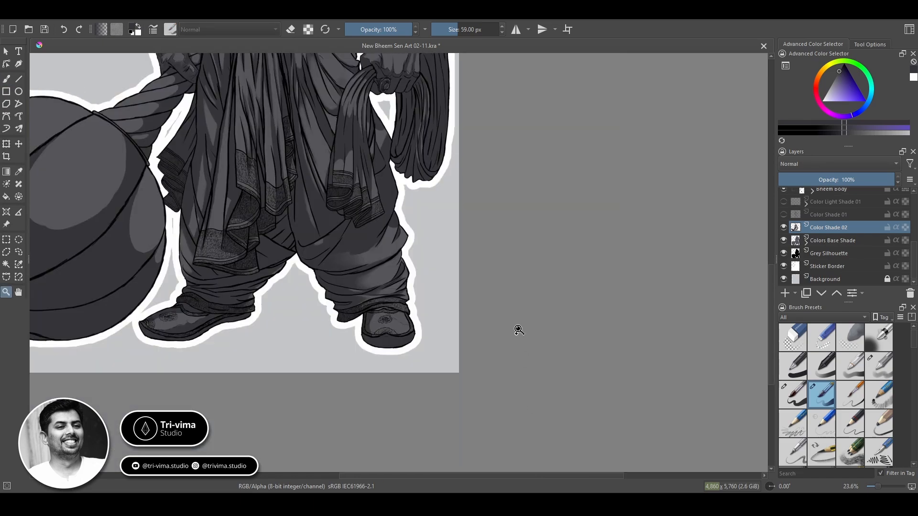
{"action": "left_click", "coordinate": [519, 330], "text": "ctrl"}
{"action": "left_click", "coordinate": [182, 215]}
{"action": "left_click", "coordinate": [402, 273]}
{"action": "left_click", "coordinate": [408, 281]}
{"action": "key", "text": "b"}
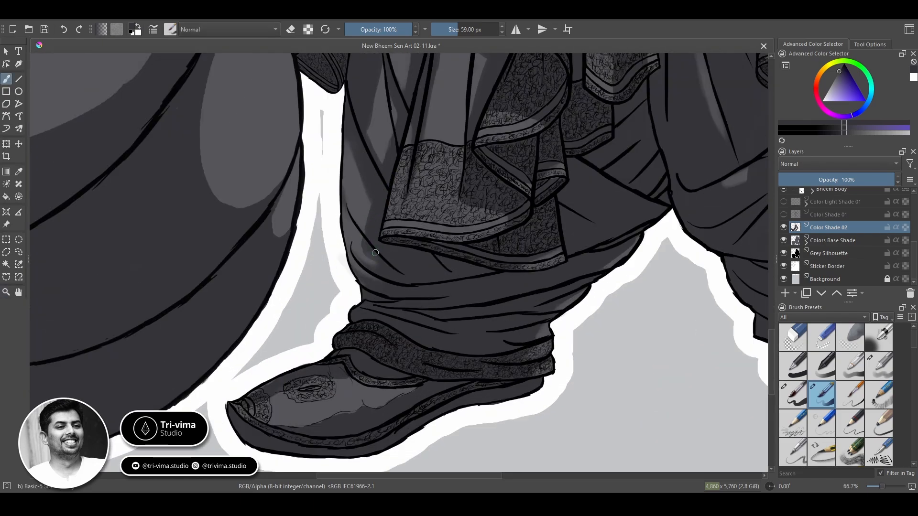
{"action": "key", "text": "z"}
{"action": "left_click", "coordinate": [471, 249], "text": "ctrl"}
{"action": "left_click", "coordinate": [498, 282], "text": "ctrl"}
{"action": "left_click", "coordinate": [506, 322], "text": "ctrl"}
Start shading the shawl folds on the disc-armband shoulder with erase and paint strokes at 35 px
{"action": "left_click_drag", "start_coordinate": [385, 291], "coordinate": [414, 406]}
{"action": "left_click_drag", "start_coordinate": [449, 72], "coordinate": [458, 247]}
{"action": "left_click", "coordinate": [446, 230]}
{"action": "left_click", "coordinate": [415, 262]}
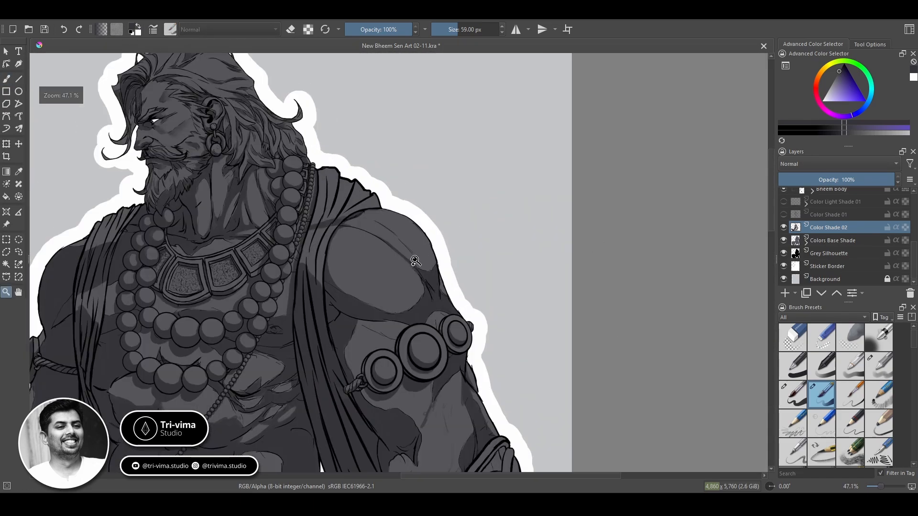
{"action": "left_click", "coordinate": [415, 261]}
{"action": "key", "text": "b"}
{"action": "key", "text": "e"}
{"action": "left_click_drag", "start_coordinate": [363, 248], "coordinate": [373, 218]}
{"action": "key", "text": "e"}
{"action": "key", "text": "e"}
{"action": "key", "text": "e"}
{"action": "key", "text": "e"}
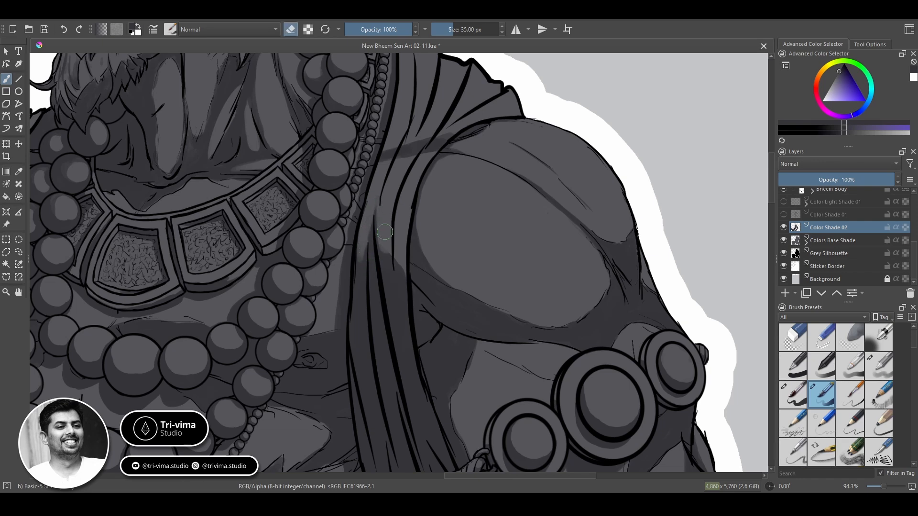
Refine the shadow streaks in the shawl folds between the beads and the upper arm at 35 px
{"action": "key", "text": "e"}
{"action": "left_click_drag", "start_coordinate": [384, 256], "coordinate": [379, 227]}
{"action": "key", "text": "e"}
{"action": "key", "text": "e"}
{"action": "left_click_drag", "start_coordinate": [394, 275], "coordinate": [399, 218]}
Reduce the brush to 20 px and sharpen the shawl's fold streaks beside the upper arm by erasing and repainting
{"action": "mouse_move", "coordinate": [397, 223]}
{"action": "left_mouse_down", "text": "shift"}
{"action": "mouse_move", "coordinate": [388, 223]}
{"action": "mouse_move", "coordinate": [408, 230]}
{"action": "left_mouse_up", "text": "shift"}
{"action": "key", "text": "e"}
{"action": "mouse_move", "coordinate": [404, 194]}
{"action": "left_mouse_down"}
{"action": "mouse_move", "coordinate": [412, 173]}
{"action": "mouse_move", "coordinate": [405, 221]}
{"action": "mouse_move", "coordinate": [402, 212]}
{"action": "left_mouse_up"}
{"action": "key", "text": "e"}
{"action": "key", "text": "e"}
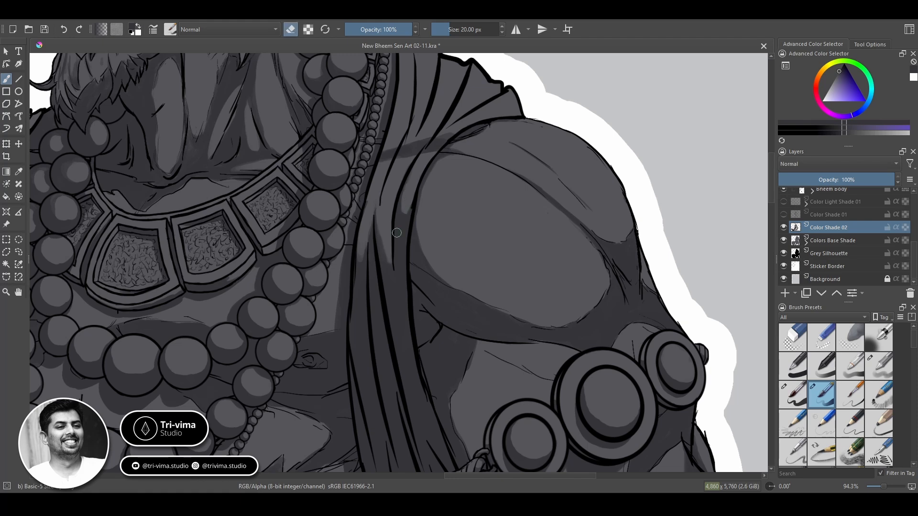
{"action": "key", "text": "e"}
{"action": "left_click_drag", "start_coordinate": [392, 257], "coordinate": [400, 159]}
{"action": "key", "text": "e"}
{"action": "key", "text": "e"}
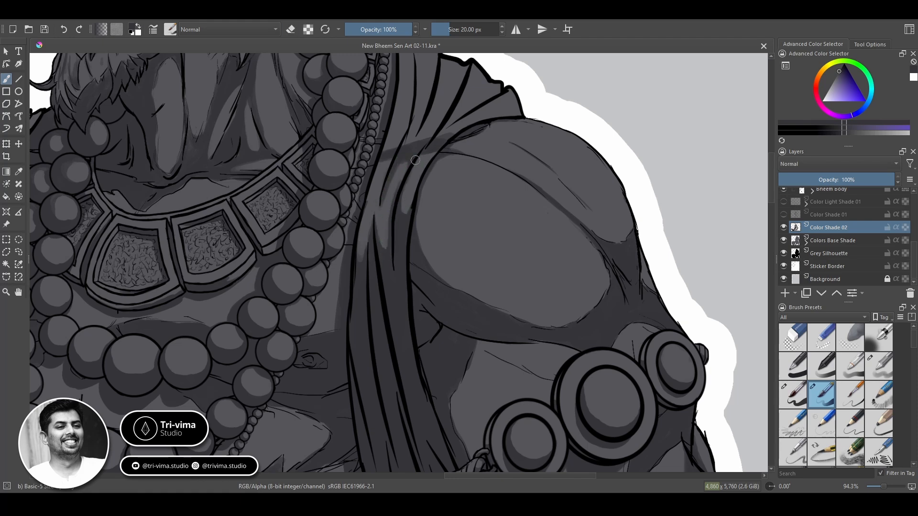
Paint dark shadow along the shawl folds over the top of the disc-armband shoulder at 20 px
{"action": "mouse_move", "coordinate": [415, 102]}
{"action": "left_mouse_down"}
{"action": "mouse_move", "coordinate": [425, 142]}
{"action": "mouse_move", "coordinate": [344, 250]}
{"action": "left_mouse_up"}
{"action": "mouse_move", "coordinate": [383, 152]}
{"action": "left_mouse_down"}
{"action": "mouse_move", "coordinate": [372, 224]}
{"action": "mouse_move", "coordinate": [381, 211]}
{"action": "left_mouse_up"}
{"action": "left_click_drag", "start_coordinate": [401, 169], "coordinate": [391, 225]}
{"action": "left_click_drag", "start_coordinate": [426, 165], "coordinate": [417, 200]}
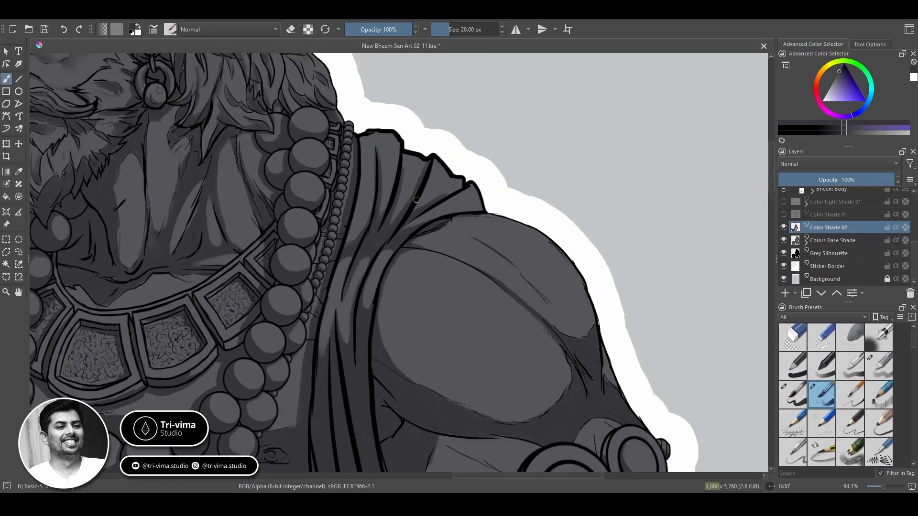
Paint dark fold shadows on the upper part of the shawl over the opposite shoulder at 20 px
{"action": "left_click_drag", "start_coordinate": [34, 453], "coordinate": [407, 412]}
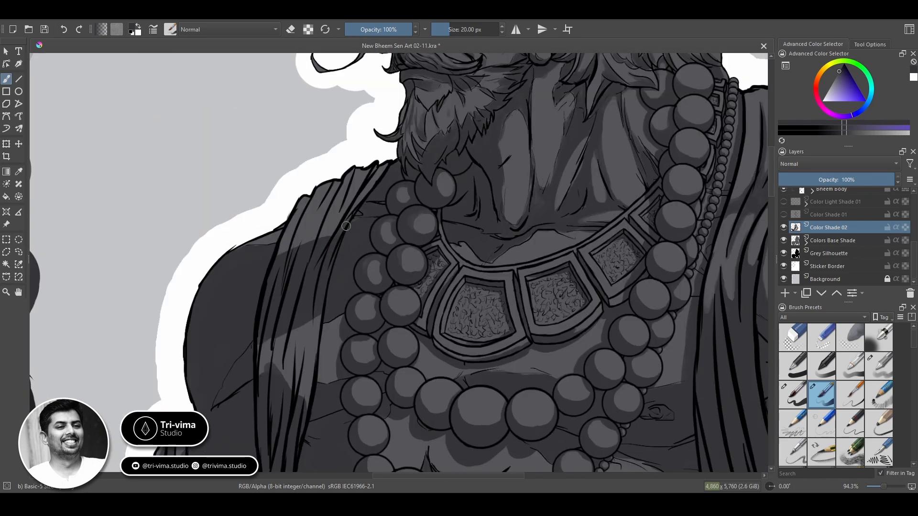
{"action": "left_click_drag", "start_coordinate": [337, 193], "coordinate": [316, 216]}
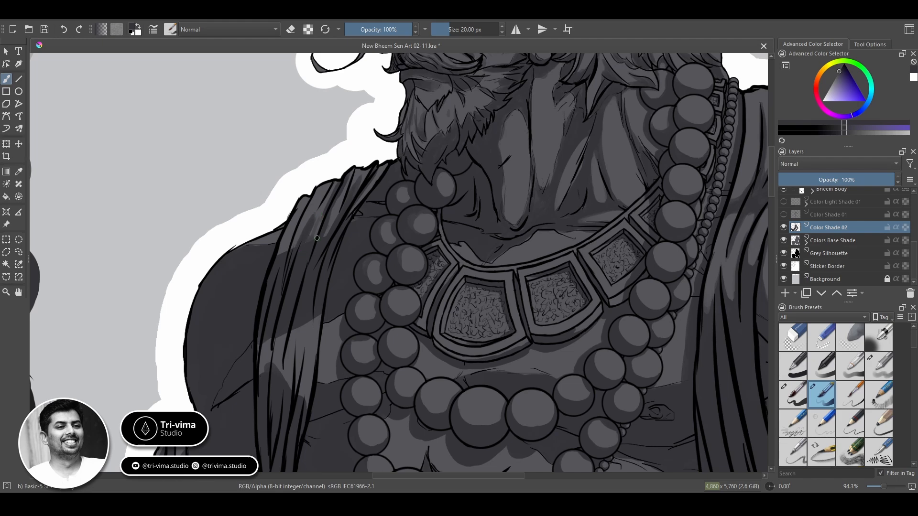
{"action": "key", "text": "e"}
{"action": "key", "text": "e"}
{"action": "key", "text": "e"}
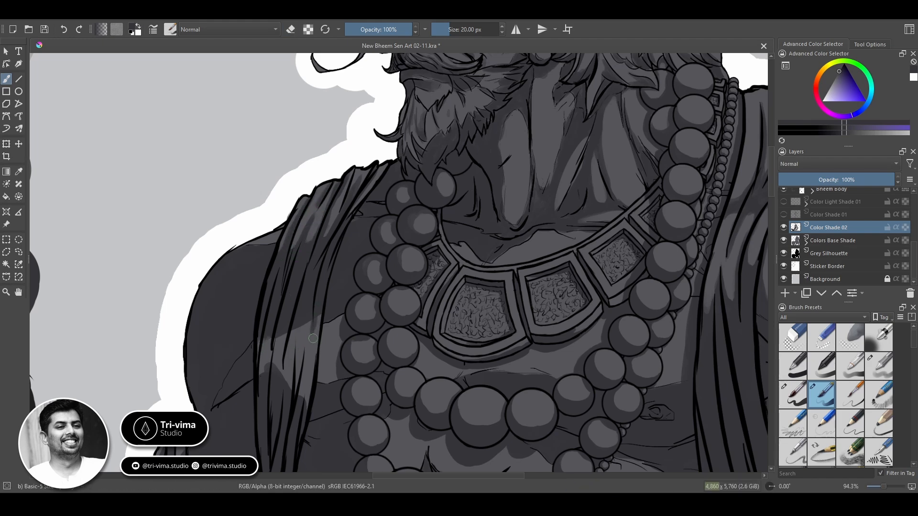
{"action": "key", "text": "e"}
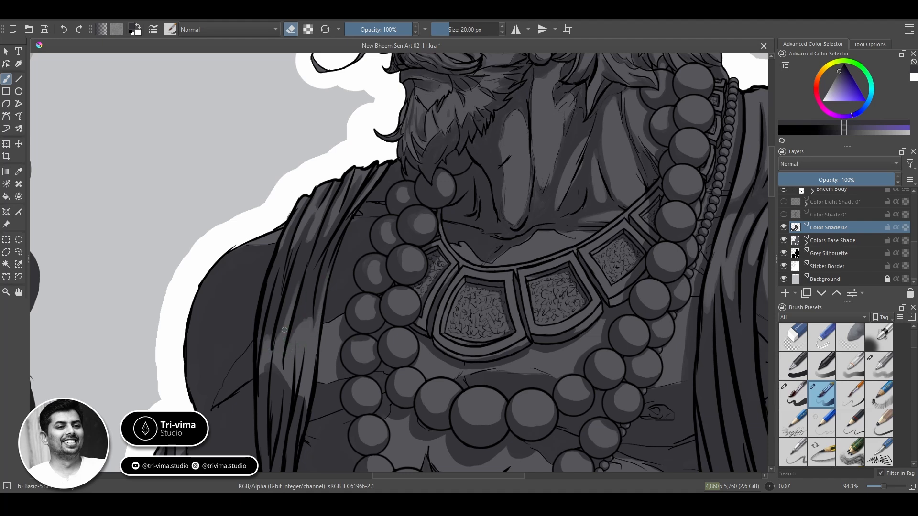
Shape tapered shadow streaks in the opposite shoulder's shawl at mid-chest height with paint and erase strokes
{"action": "key", "text": "e"}
{"action": "key", "text": "e"}
{"action": "mouse_move", "coordinate": [315, 269]}
{"action": "left_mouse_down"}
{"action": "mouse_move", "coordinate": [305, 308]}
{"action": "mouse_move", "coordinate": [273, 304]}
{"action": "left_mouse_up"}
{"action": "key", "text": "e"}
{"action": "key", "text": "e"}
{"action": "key", "text": "e"}
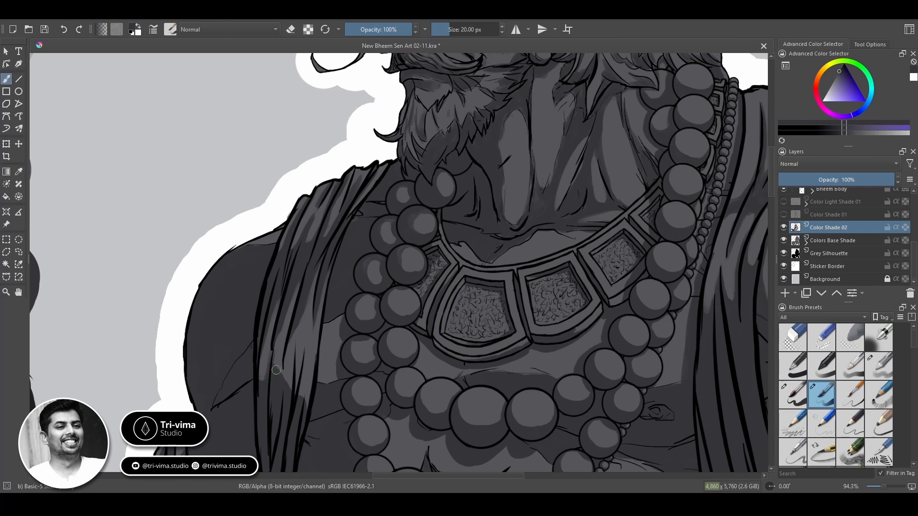
Blend the lower shawl folds beside the bead necklace into narrow shadow and highlight streaks at 20 px
{"action": "key", "text": "e"}
{"action": "mouse_move", "coordinate": [290, 348]}
{"action": "left_mouse_down"}
{"action": "mouse_move", "coordinate": [283, 393]}
{"action": "mouse_move", "coordinate": [282, 379]}
{"action": "mouse_move", "coordinate": [306, 406]}
{"action": "mouse_move", "coordinate": [314, 345]}
{"action": "mouse_move", "coordinate": [289, 372]}
{"action": "mouse_move", "coordinate": [311, 291]}
{"action": "mouse_move", "coordinate": [293, 348]}
{"action": "mouse_move", "coordinate": [308, 361]}
{"action": "left_mouse_up"}
{"action": "key", "text": "e"}
{"action": "key", "text": "e"}
{"action": "key", "text": "e"}
{"action": "key", "text": "e"}
{"action": "key", "text": "e"}
{"action": "key", "text": "e"}
{"action": "key", "text": "e"}
{"action": "left_click_drag", "start_coordinate": [309, 363], "coordinate": [308, 328]}
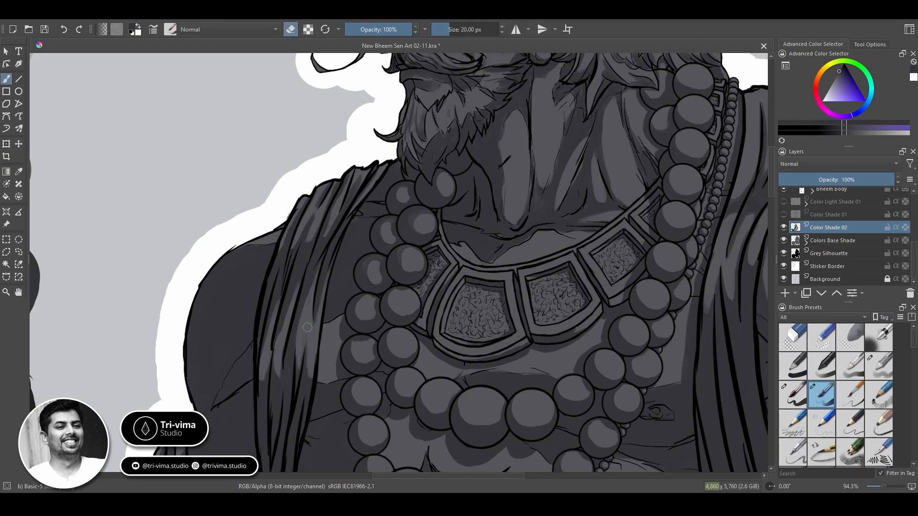
{"action": "key", "text": "e"}
Erase the dark shadow from the hanging sash's front folds at 51 px, then undo the last erase stroke
{"action": "key", "text": "z"}
{"action": "left_click", "coordinate": [323, 342], "text": "ctrl"}
{"action": "left_click", "coordinate": [375, 292], "text": "ctrl"}
{"action": "left_click", "coordinate": [459, 423], "text": "ctrl"}
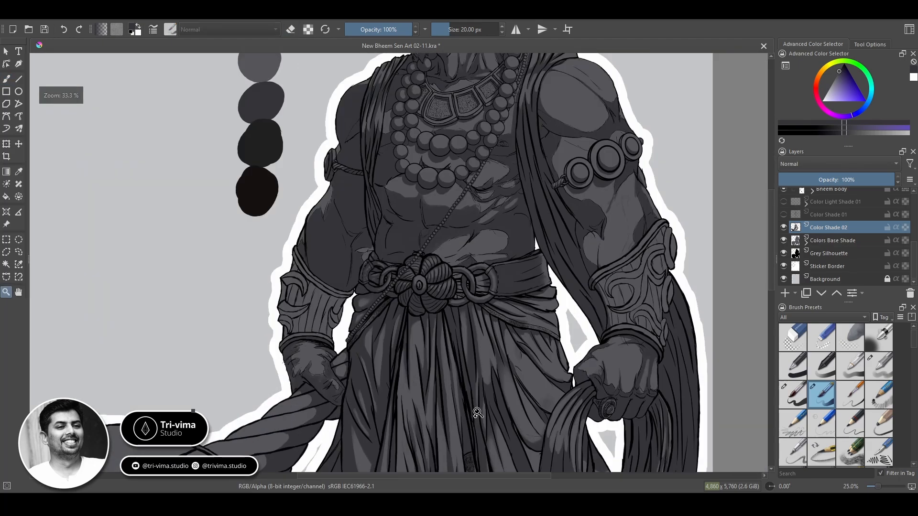
{"action": "left_click", "coordinate": [425, 376], "text": "ctrl"}
{"action": "left_click_drag", "start_coordinate": [446, 269], "coordinate": [552, 373]}
{"action": "key", "text": "b"}
{"action": "key", "text": "e"}
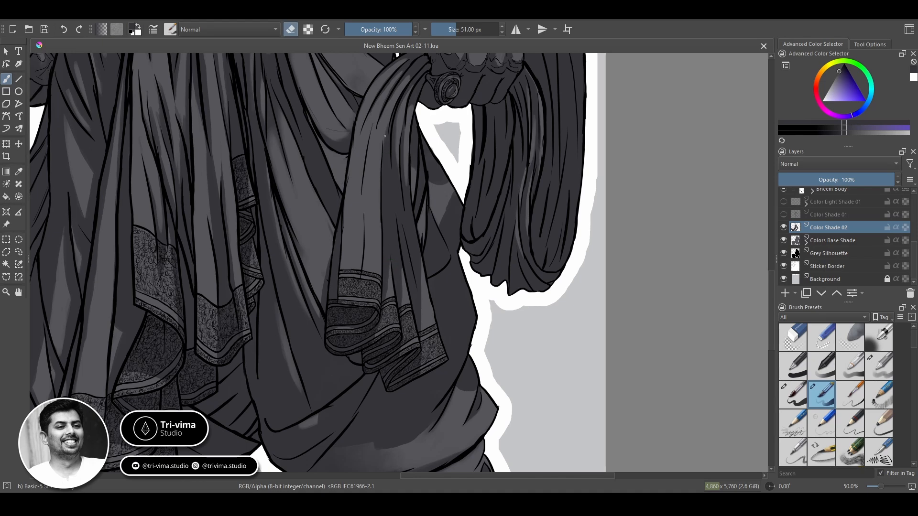
{"action": "left_click_drag", "start_coordinate": [395, 150], "coordinate": [390, 228]}
{"action": "key", "text": "ctrl+z"}
Erase a long highlight down the sash's middle fold toward the embroidered hem with a 35 px eraser
{"action": "key", "text": "z"}
{"action": "left_click", "coordinate": [393, 342]}
{"action": "key", "text": "b"}
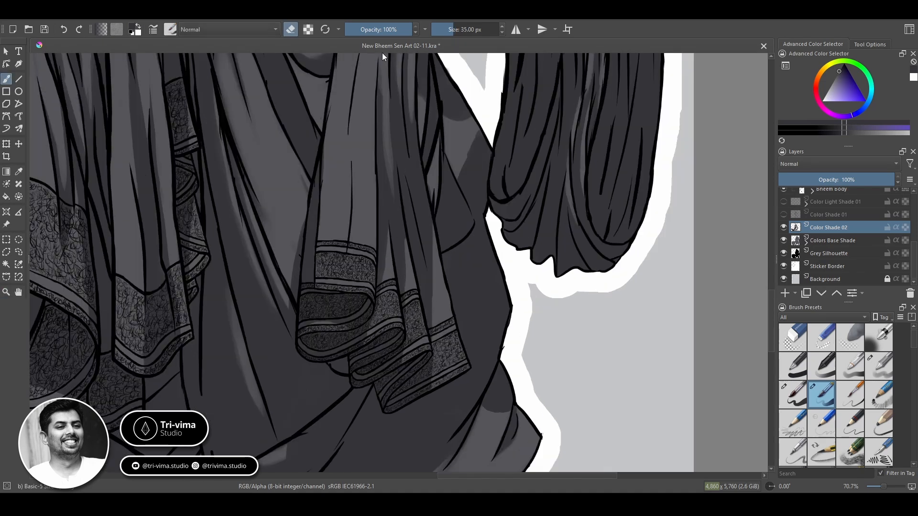
{"action": "key", "text": "e"}
{"action": "key", "text": "e"}
{"action": "left_click_drag", "start_coordinate": [382, 65], "coordinate": [387, 146]}
{"action": "left_click_drag", "start_coordinate": [386, 105], "coordinate": [397, 215]}
{"action": "left_click_drag", "start_coordinate": [388, 124], "coordinate": [399, 244]}
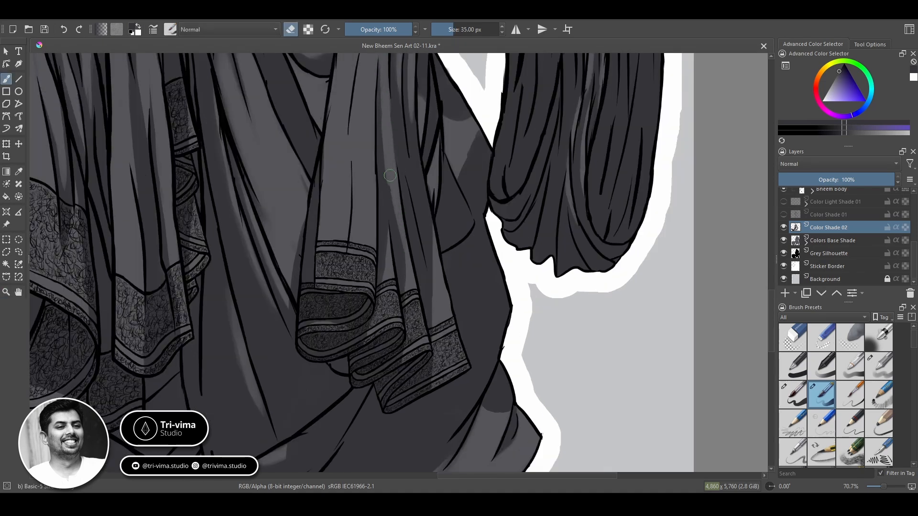
{"action": "left_click_drag", "start_coordinate": [389, 175], "coordinate": [401, 256]}
Refine the lower end of the middle fold's highlight with alternating paint and erase strokes at 35 px
{"action": "key", "text": "e"}
{"action": "left_click_drag", "start_coordinate": [397, 223], "coordinate": [400, 284]}
{"action": "key", "text": "e"}
{"action": "key", "text": "e"}
{"action": "mouse_move", "coordinate": [389, 198]}
{"action": "left_mouse_down"}
{"action": "mouse_move", "coordinate": [386, 150]}
{"action": "mouse_move", "coordinate": [389, 249]}
{"action": "left_mouse_up"}
{"action": "key", "text": "e"}
{"action": "key", "text": "e"}
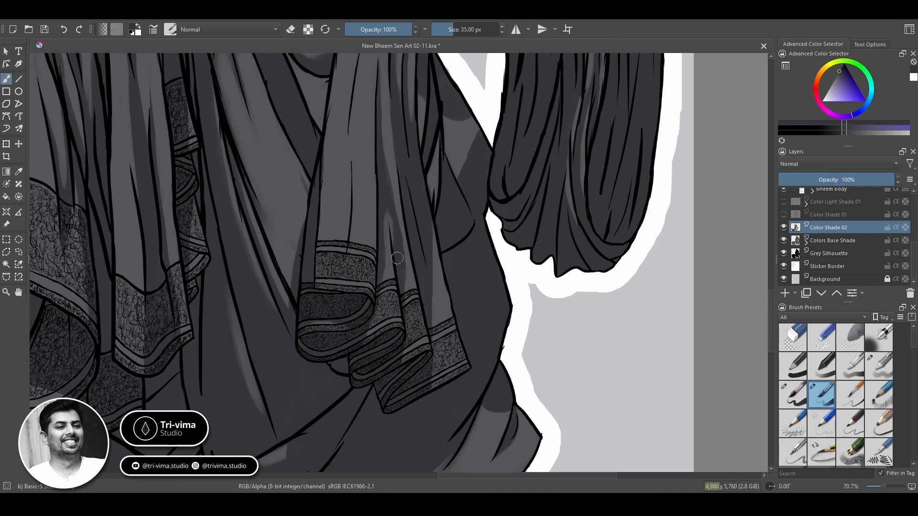
Erase highlight streaks along the sash folds next to the middle fold at 35 px
{"action": "key", "text": "e"}
{"action": "left_click_drag", "start_coordinate": [406, 181], "coordinate": [419, 252]}
{"action": "left_click_drag", "start_coordinate": [419, 163], "coordinate": [428, 264]}
{"action": "left_click_drag", "start_coordinate": [411, 160], "coordinate": [412, 109]}
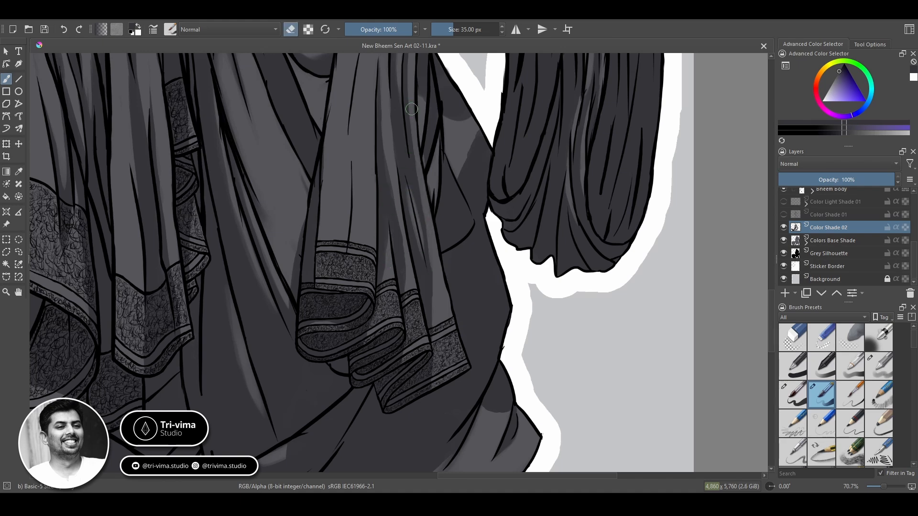
Alternate paint and erase strokes at 35 px to shape the shadows down the hanging sash's middle folds
{"action": "key", "text": "e"}
{"action": "left_click_drag", "start_coordinate": [411, 185], "coordinate": [420, 247]}
{"action": "key", "text": "e"}
{"action": "key", "text": "e"}
{"action": "left_click_drag", "start_coordinate": [402, 140], "coordinate": [429, 313]}
Refine the shadow and highlight edges at 35 px where the sash's back folds meet the embroidered hem
{"action": "key", "text": "e"}
{"action": "key", "text": "e"}
{"action": "key", "text": "e"}
{"action": "key", "text": "e"}
{"action": "key", "text": "e"}
{"action": "left_click_drag", "start_coordinate": [437, 365], "coordinate": [439, 354]}
{"action": "key", "text": "e"}
{"action": "left_click_drag", "start_coordinate": [428, 304], "coordinate": [433, 337]}
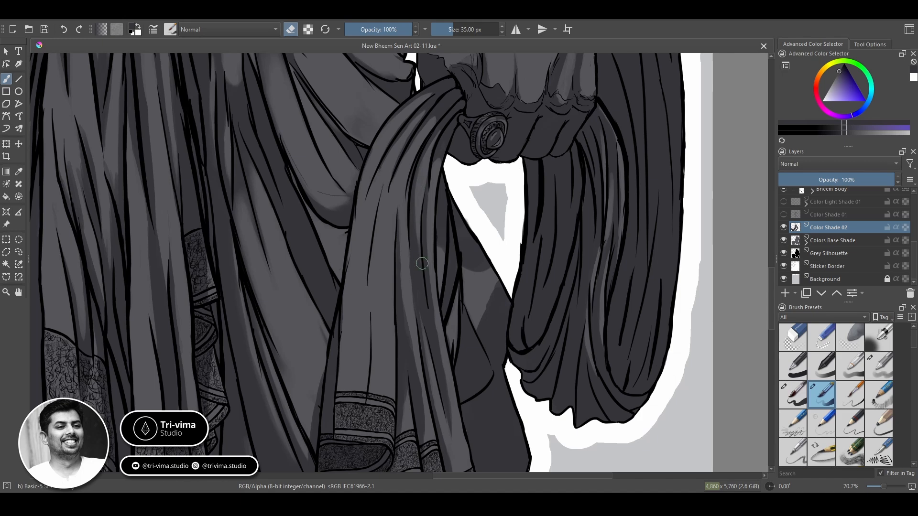
Paint a dark shadow streak along the sash's front crease and touch up the fold above the hem at 35 px
{"action": "key", "text": "e"}
{"action": "left_click_drag", "start_coordinate": [370, 284], "coordinate": [381, 205]}
{"action": "key", "text": "e"}
{"action": "left_click_drag", "start_coordinate": [381, 266], "coordinate": [384, 232]}
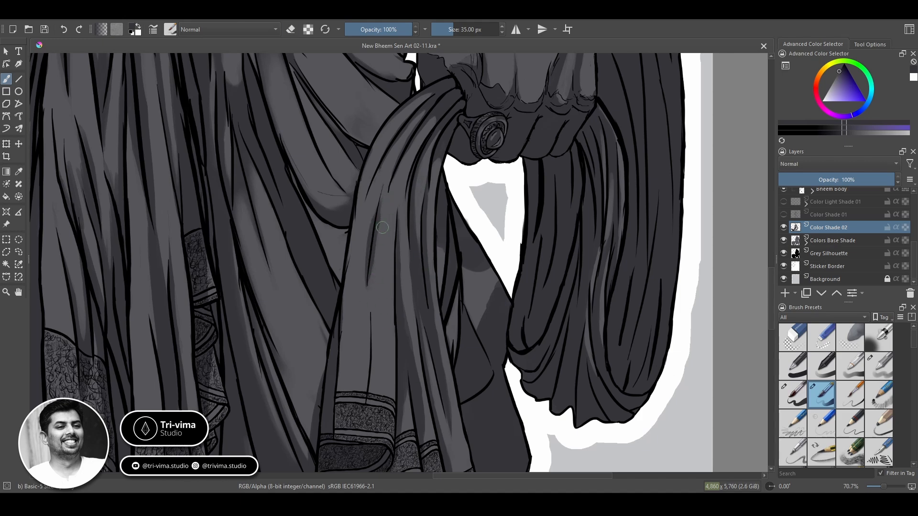
{"action": "left_click_drag", "start_coordinate": [368, 284], "coordinate": [385, 209]}
{"action": "key", "text": "e"}
{"action": "mouse_move", "coordinate": [374, 283]}
{"action": "left_mouse_down"}
{"action": "mouse_move", "coordinate": [386, 205]}
{"action": "mouse_move", "coordinate": [364, 265]}
{"action": "left_mouse_up"}
{"action": "mouse_move", "coordinate": [366, 403]}
{"action": "left_mouse_down"}
{"action": "mouse_move", "coordinate": [372, 304]}
{"action": "mouse_move", "coordinate": [375, 402]}
{"action": "left_mouse_up"}
{"action": "key", "text": "e"}
{"action": "key", "text": "e"}
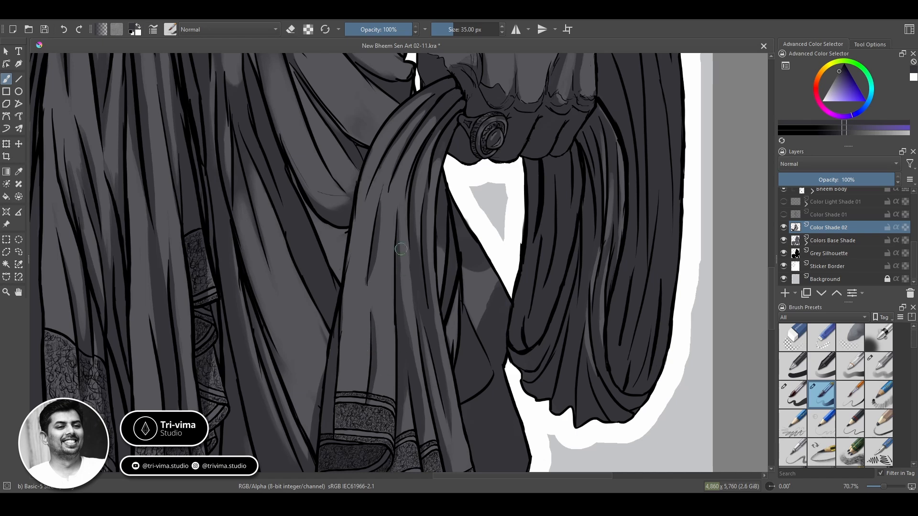
Paint narrow shadow streaks in the sash's upper folds near the wrist ornament at 35 px
{"action": "key", "text": "e"}
{"action": "key", "text": "e"}
{"action": "left_click_drag", "start_coordinate": [380, 173], "coordinate": [403, 136]}
{"action": "key", "text": "e"}
{"action": "key", "text": "e"}
{"action": "key", "text": "e"}
{"action": "left_click_drag", "start_coordinate": [391, 190], "coordinate": [414, 143]}
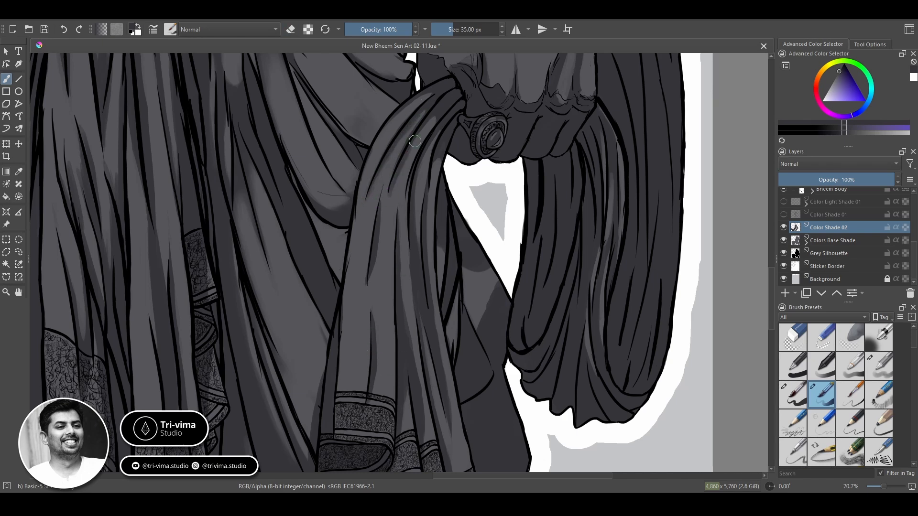
{"action": "key", "text": "e"}
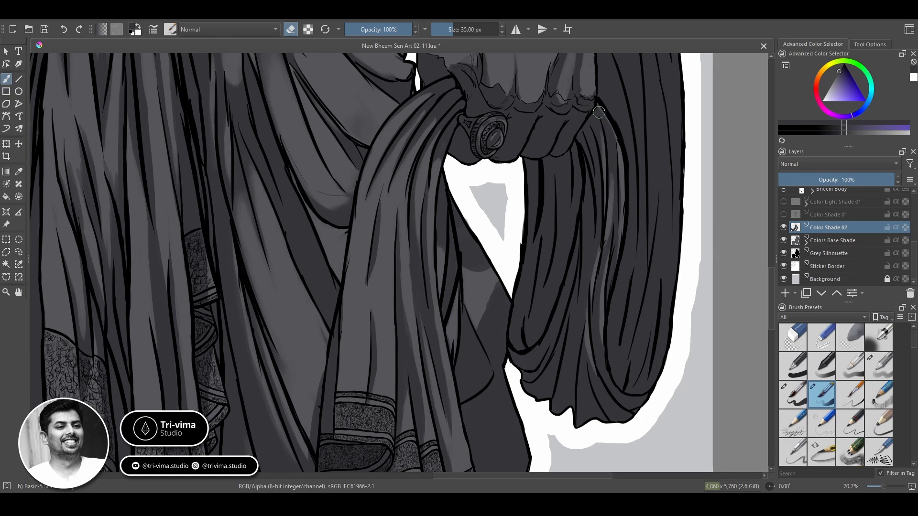
Refine the long shadow and highlight streaks on the shawl loop hanging below the forearm at 35 px
{"action": "key", "text": "e"}
{"action": "key", "text": "e"}
{"action": "left_click_drag", "start_coordinate": [616, 167], "coordinate": [616, 214]}
{"action": "key", "text": "e"}
{"action": "left_click_drag", "start_coordinate": [611, 168], "coordinate": [615, 296]}
{"action": "key", "text": "e"}
{"action": "key", "text": "e"}
{"action": "left_click_drag", "start_coordinate": [614, 329], "coordinate": [619, 263]}
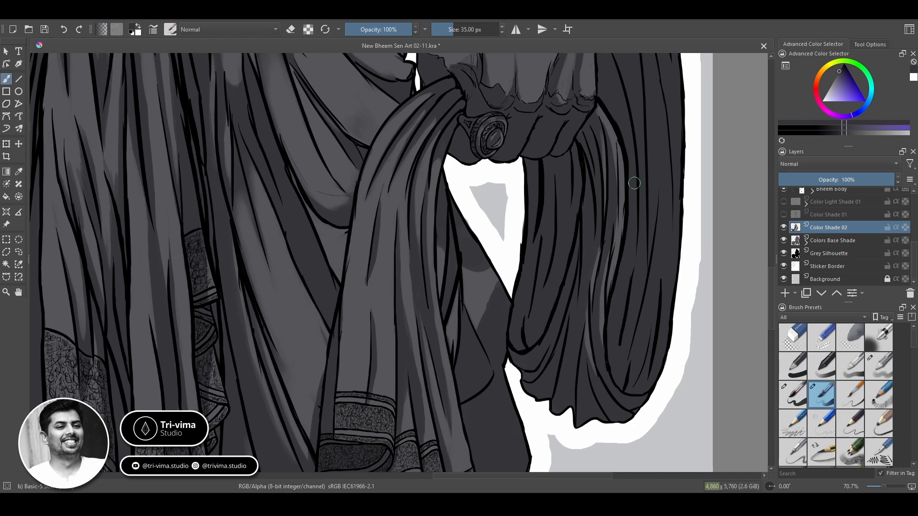
Erase thin highlights along the inner folds of the shawl loop hanging below the forearm
{"action": "key", "text": "e"}
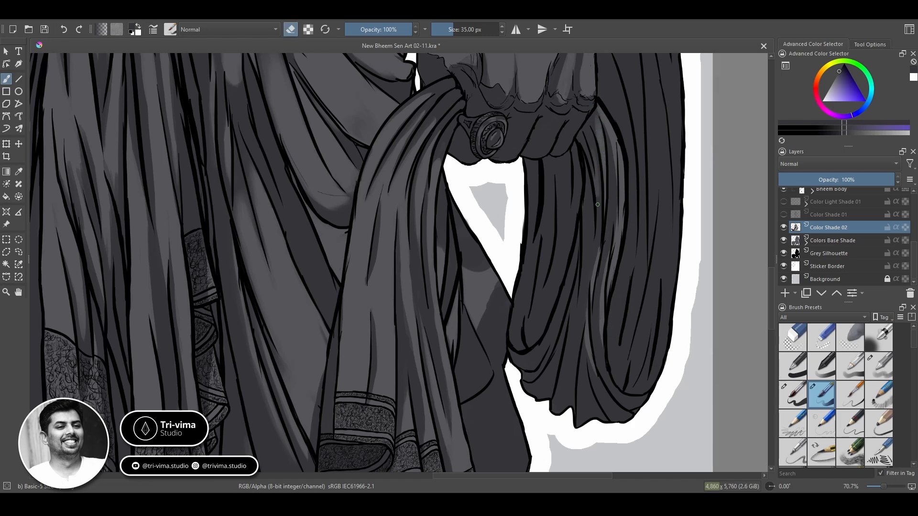
{"action": "left_click_drag", "start_coordinate": [598, 205], "coordinate": [594, 162]}
{"action": "key", "text": "e"}
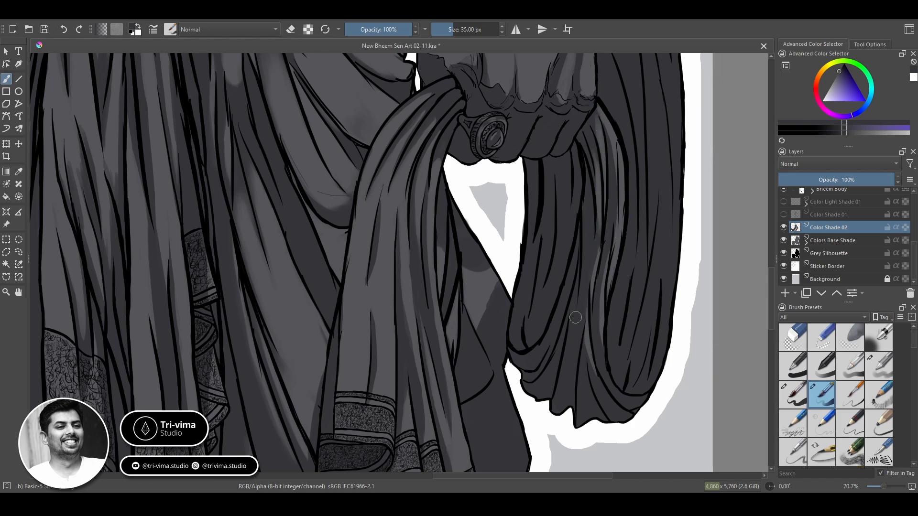
{"action": "key", "text": "e"}
{"action": "left_click_drag", "start_coordinate": [593, 277], "coordinate": [596, 233]}
{"action": "key", "text": "e"}
Paint dark shadow over the ornamental armguard's lower corner, diagonal upper rim and the recessed panels beneath it
{"action": "left_click_drag", "start_coordinate": [365, 350], "coordinate": [393, 168]}
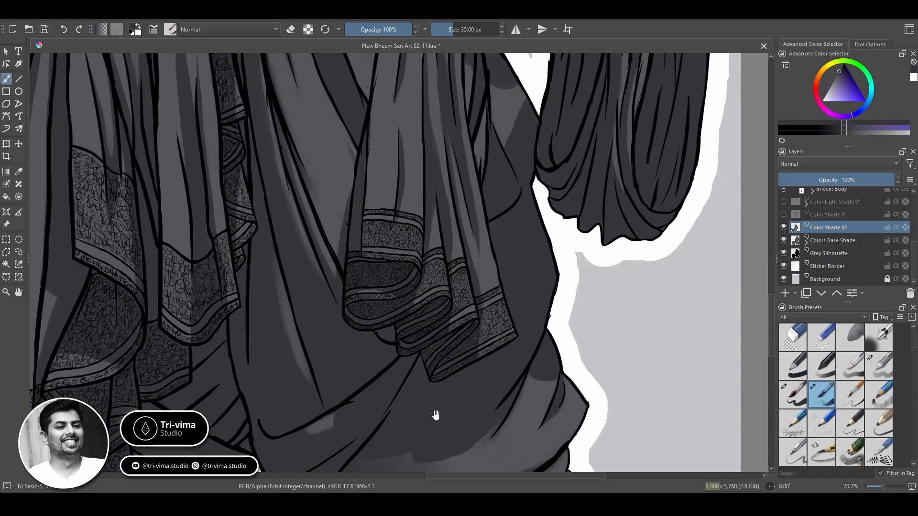
{"action": "left_click_drag", "start_coordinate": [323, 223], "coordinate": [440, 454]}
{"action": "left_click_drag", "start_coordinate": [613, 232], "coordinate": [357, 334]}
{"action": "scroll", "coordinate": [414, 268], "scroll_direction": "up", "scroll_amount": 3}
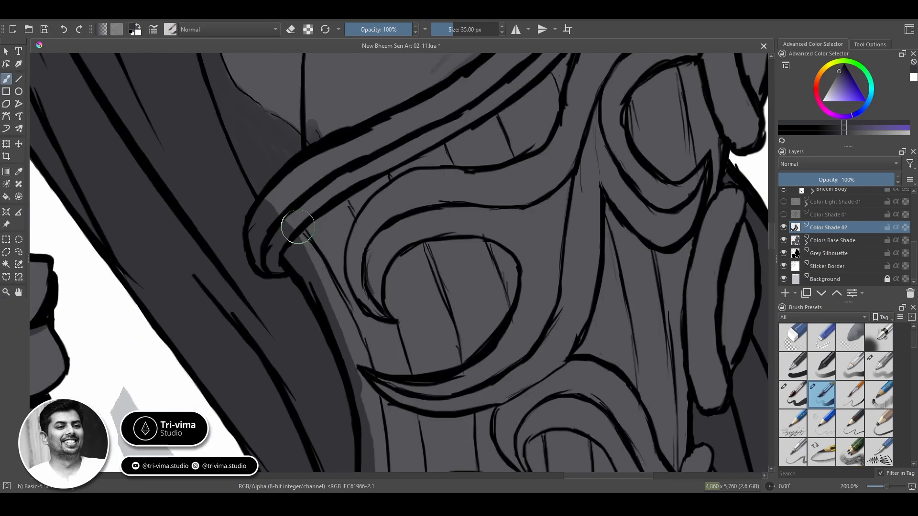
{"action": "left_click_drag", "start_coordinate": [300, 225], "coordinate": [333, 190]}
{"action": "left_click_drag", "start_coordinate": [360, 152], "coordinate": [249, 298]}
{"action": "mouse_move", "coordinate": [279, 259]}
{"action": "left_mouse_down"}
{"action": "mouse_move", "coordinate": [373, 225]}
{"action": "mouse_move", "coordinate": [481, 130]}
{"action": "left_mouse_up"}
{"action": "mouse_move", "coordinate": [448, 165]}
{"action": "left_mouse_down"}
{"action": "mouse_move", "coordinate": [351, 314]}
{"action": "mouse_move", "coordinate": [455, 217]}
{"action": "mouse_move", "coordinate": [449, 275]}
{"action": "mouse_move", "coordinate": [384, 310]}
{"action": "left_mouse_up"}
Refine the shadow around the armguard's rim and large swirl with alternating erase and paint strokes
{"action": "key", "text": "e"}
{"action": "left_click_drag", "start_coordinate": [399, 373], "coordinate": [524, 242]}
{"action": "key", "text": "e"}
{"action": "mouse_move", "coordinate": [471, 215]}
{"action": "left_mouse_down"}
{"action": "mouse_move", "coordinate": [444, 306]}
{"action": "mouse_move", "coordinate": [414, 282]}
{"action": "left_mouse_up"}
{"action": "mouse_move", "coordinate": [240, 401]}
{"action": "left_mouse_down"}
{"action": "mouse_move", "coordinate": [265, 369]}
{"action": "mouse_move", "coordinate": [356, 319]}
{"action": "mouse_move", "coordinate": [414, 310]}
{"action": "left_mouse_up"}
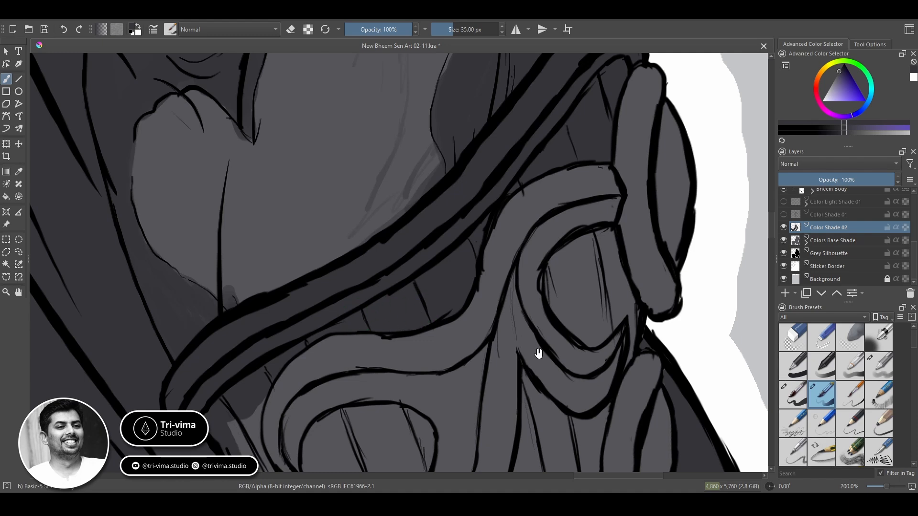
Paint shadow around the large swirl's band and inside its recess, trimming the edges with erase strokes
{"action": "left_click_drag", "start_coordinate": [539, 353], "coordinate": [579, 170]}
{"action": "mouse_move", "coordinate": [357, 289]}
{"action": "left_mouse_down"}
{"action": "mouse_move", "coordinate": [348, 242]}
{"action": "mouse_move", "coordinate": [475, 208]}
{"action": "mouse_move", "coordinate": [472, 254]}
{"action": "mouse_move", "coordinate": [433, 272]}
{"action": "left_mouse_up"}
{"action": "key", "text": "e"}
{"action": "mouse_move", "coordinate": [424, 306]}
{"action": "left_mouse_down"}
{"action": "mouse_move", "coordinate": [410, 240]}
{"action": "mouse_move", "coordinate": [360, 236]}
{"action": "left_mouse_up"}
{"action": "key", "text": "e"}
{"action": "key", "text": "e"}
{"action": "mouse_move", "coordinate": [369, 289]}
{"action": "left_mouse_down"}
{"action": "mouse_move", "coordinate": [390, 250]}
{"action": "mouse_move", "coordinate": [409, 311]}
{"action": "left_mouse_up"}
{"action": "key", "text": "e"}
{"action": "key", "text": "e"}
{"action": "mouse_move", "coordinate": [444, 262]}
{"action": "left_mouse_down"}
{"action": "mouse_move", "coordinate": [445, 301]}
{"action": "mouse_move", "coordinate": [426, 329]}
{"action": "mouse_move", "coordinate": [390, 334]}
{"action": "left_mouse_up"}
Refine the shadow edges on the large swirl's outer side and the striped panel below it
{"action": "key", "text": "e"}
{"action": "key", "text": "e"}
{"action": "key", "text": "e"}
{"action": "key", "text": "e"}
{"action": "key", "text": "e"}
{"action": "mouse_move", "coordinate": [333, 315]}
{"action": "left_mouse_down"}
{"action": "mouse_move", "coordinate": [332, 292]}
{"action": "mouse_move", "coordinate": [351, 318]}
{"action": "left_mouse_up"}
{"action": "key", "text": "e"}
{"action": "left_click_drag", "start_coordinate": [337, 329], "coordinate": [360, 332]}
{"action": "key", "text": "e"}
{"action": "left_click_drag", "start_coordinate": [291, 229], "coordinate": [288, 256]}
{"action": "mouse_move", "coordinate": [317, 284]}
{"action": "left_mouse_down"}
{"action": "mouse_move", "coordinate": [294, 244]}
{"action": "mouse_move", "coordinate": [355, 350]}
{"action": "mouse_move", "coordinate": [393, 351]}
{"action": "mouse_move", "coordinate": [406, 379]}
{"action": "mouse_move", "coordinate": [390, 263]}
{"action": "left_mouse_up"}
{"action": "scroll", "coordinate": [349, 349], "scroll_direction": "down", "scroll_amount": 5}
{"action": "left_click_drag", "start_coordinate": [351, 239], "coordinate": [351, 342]}
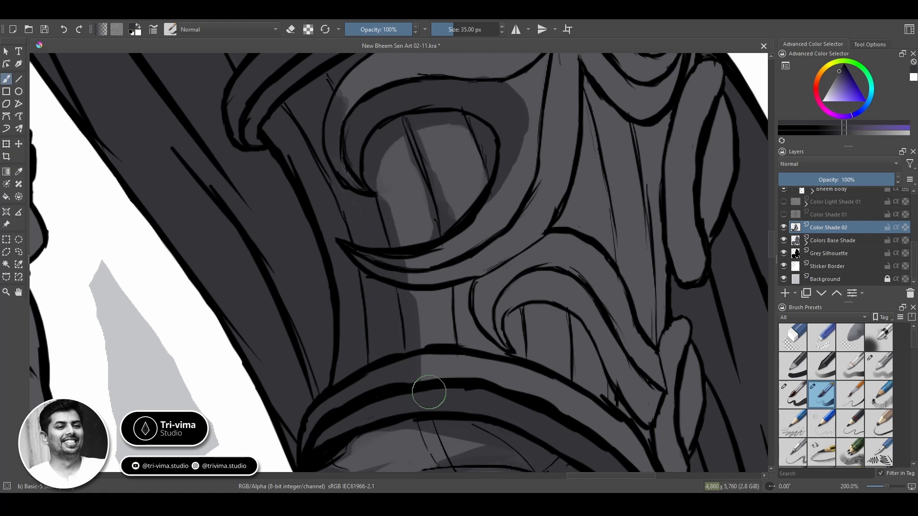
Shade the large swirl's lower band and touch up its edge with a 26 px brush
{"action": "left_click_drag", "start_coordinate": [404, 368], "coordinate": [430, 373]}
{"action": "left_click_drag", "start_coordinate": [421, 306], "coordinate": [530, 225]}
{"action": "key", "text": "bracketleft"}
{"action": "key", "text": "bracketleft"}
{"action": "key", "text": "bracketleft"}
{"action": "key", "text": "bracketleft"}
{"action": "left_click_drag", "start_coordinate": [416, 257], "coordinate": [436, 257]}
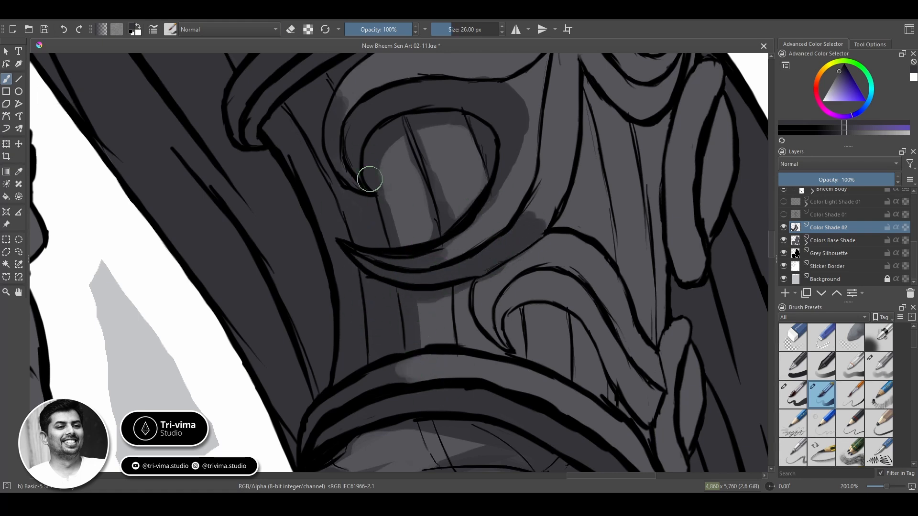
Erase the dark shadow along the armguard's diagonal upper rim at 26 px to leave a highlight
{"action": "scroll", "coordinate": [328, 160], "scroll_direction": "up", "scroll_amount": 5}
{"action": "key", "text": "e"}
{"action": "mouse_move", "coordinate": [328, 159]}
{"action": "left_mouse_down"}
{"action": "mouse_move", "coordinate": [338, 143]}
{"action": "mouse_move", "coordinate": [436, 96]}
{"action": "mouse_move", "coordinate": [203, 314]}
{"action": "left_mouse_up"}
{"action": "key", "text": "e"}
{"action": "key", "text": "e"}
{"action": "key", "text": "e"}
{"action": "key", "text": "e"}
{"action": "key", "text": "e"}
{"action": "mouse_move", "coordinate": [331, 309]}
{"action": "left_mouse_down"}
{"action": "mouse_move", "coordinate": [356, 282]}
{"action": "mouse_move", "coordinate": [250, 335]}
{"action": "mouse_move", "coordinate": [260, 323]}
{"action": "mouse_move", "coordinate": [364, 309]}
{"action": "mouse_move", "coordinate": [418, 266]}
{"action": "mouse_move", "coordinate": [371, 298]}
{"action": "mouse_move", "coordinate": [389, 268]}
{"action": "left_mouse_up"}
Rework the shadow beneath the diagonal rim beside the armguard's upper curl at 26 px
{"action": "key", "text": "e"}
{"action": "key", "text": "e"}
{"action": "key", "text": "e"}
{"action": "key", "text": "e"}
{"action": "mouse_move", "coordinate": [369, 302]}
{"action": "left_mouse_down"}
{"action": "mouse_move", "coordinate": [363, 311]}
{"action": "mouse_move", "coordinate": [397, 287]}
{"action": "mouse_move", "coordinate": [362, 399]}
{"action": "left_mouse_up"}
{"action": "key", "text": "e"}
{"action": "key", "text": "e"}
{"action": "key", "text": "e"}
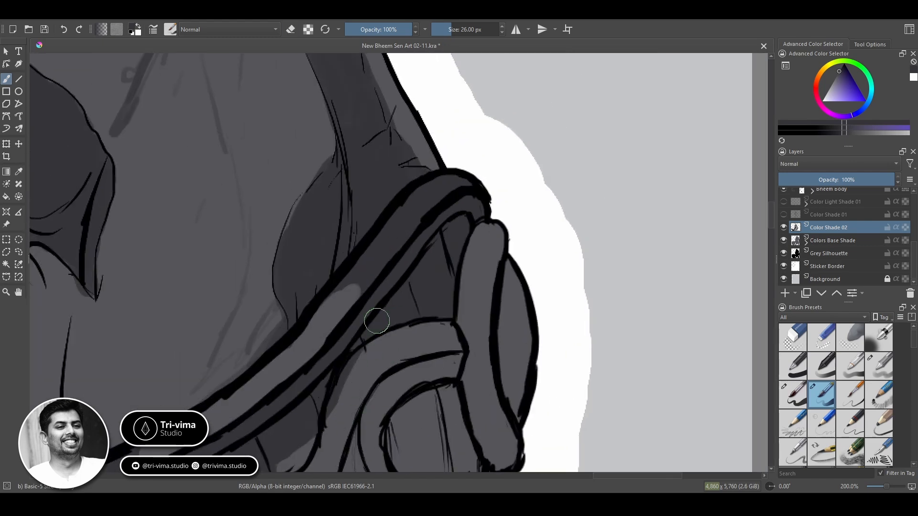
Erase highlights in the recess under the diagonal rim and along the rim's upper end at 26 px
{"action": "key", "text": "e"}
{"action": "mouse_move", "coordinate": [447, 225]}
{"action": "left_mouse_down"}
{"action": "mouse_move", "coordinate": [446, 284]}
{"action": "mouse_move", "coordinate": [452, 238]}
{"action": "mouse_move", "coordinate": [435, 254]}
{"action": "mouse_move", "coordinate": [458, 270]}
{"action": "mouse_move", "coordinate": [439, 274]}
{"action": "mouse_move", "coordinate": [437, 265]}
{"action": "mouse_move", "coordinate": [432, 306]}
{"action": "mouse_move", "coordinate": [402, 330]}
{"action": "left_mouse_up"}
{"action": "key", "text": "e"}
{"action": "key", "text": "e"}
{"action": "key", "text": "e"}
{"action": "key", "text": "e"}
{"action": "key", "text": "e"}
{"action": "mouse_move", "coordinate": [401, 287]}
{"action": "left_mouse_down"}
{"action": "mouse_move", "coordinate": [378, 311]}
{"action": "mouse_move", "coordinate": [393, 330]}
{"action": "mouse_move", "coordinate": [341, 307]}
{"action": "mouse_move", "coordinate": [428, 196]}
{"action": "mouse_move", "coordinate": [476, 181]}
{"action": "left_mouse_up"}
{"action": "key", "text": "e"}
{"action": "key", "text": "e"}
{"action": "key", "text": "e"}
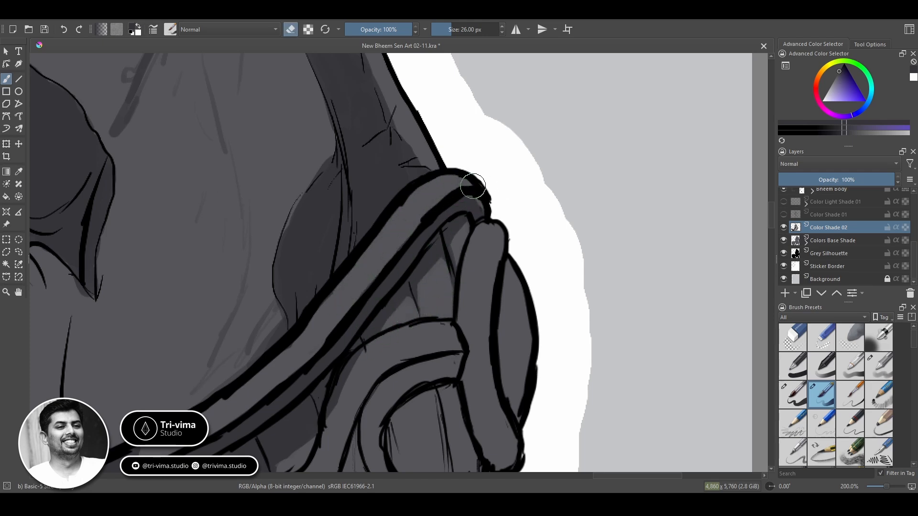
Paint shadow down the inner side of the armguard's upper elongated side plate and clean its edge at 26 px
{"action": "key", "text": "e"}
{"action": "left_click_drag", "start_coordinate": [467, 280], "coordinate": [474, 390]}
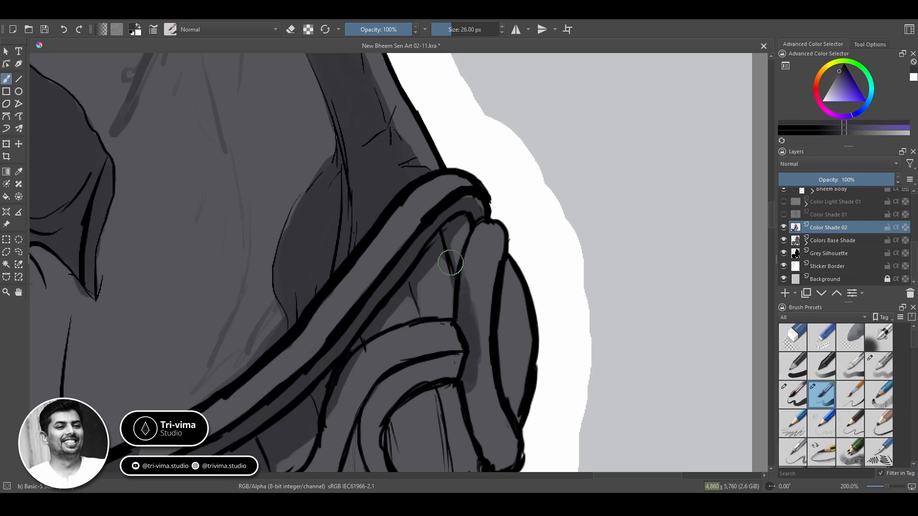
{"action": "key", "text": "e"}
{"action": "left_click_drag", "start_coordinate": [455, 267], "coordinate": [461, 301]}
{"action": "key", "text": "e"}
{"action": "mouse_move", "coordinate": [488, 392]}
{"action": "left_mouse_down"}
{"action": "mouse_move", "coordinate": [459, 309]}
{"action": "mouse_move", "coordinate": [479, 371]}
{"action": "mouse_move", "coordinate": [473, 244]}
{"action": "left_mouse_up"}
{"action": "key", "text": "e"}
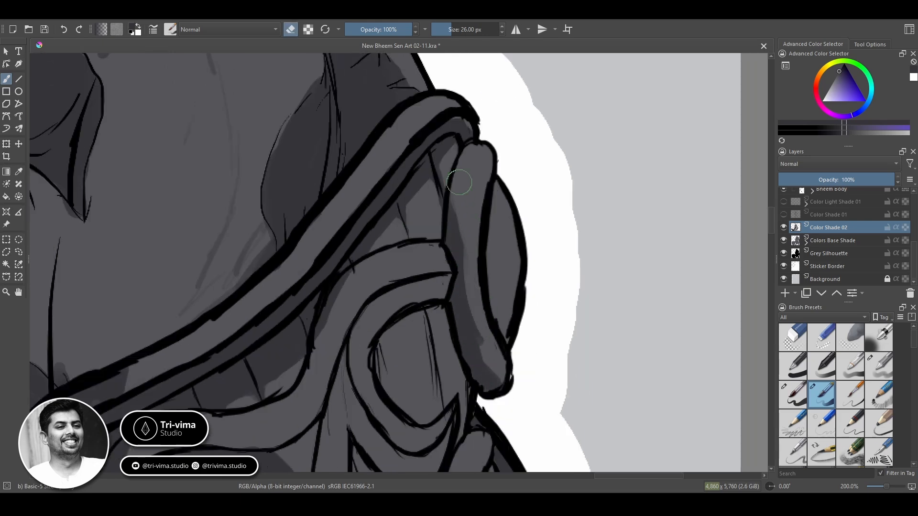
Shade the outer oval beside the upper side plate and touch up the plate's edge with a 14 px brush
{"action": "key", "text": "e"}
{"action": "mouse_move", "coordinate": [479, 306]}
{"action": "left_mouse_down"}
{"action": "mouse_move", "coordinate": [477, 365]}
{"action": "mouse_move", "coordinate": [506, 334]}
{"action": "mouse_move", "coordinate": [491, 282]}
{"action": "left_mouse_up"}
{"action": "key", "text": "bracketleft"}
{"action": "key", "text": "bracketleft"}
{"action": "key", "text": "bracketleft"}
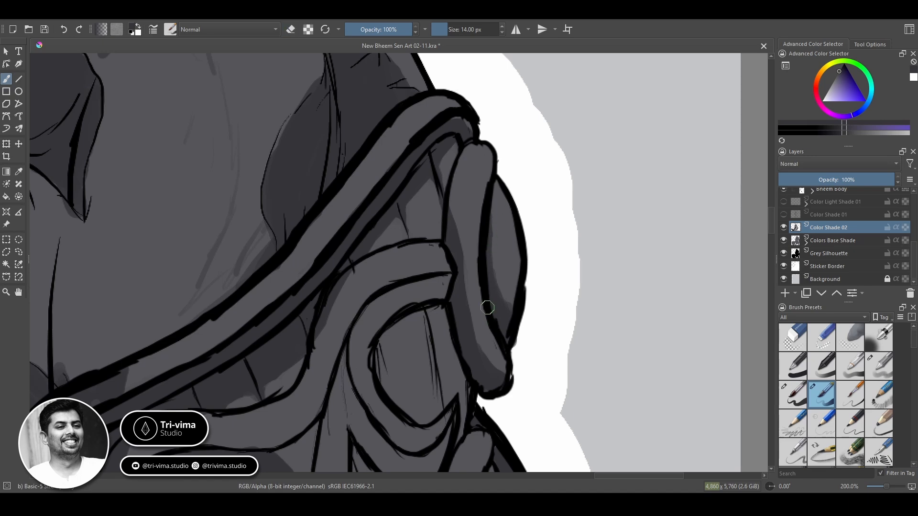
{"action": "left_click_drag", "start_coordinate": [450, 216], "coordinate": [467, 147]}
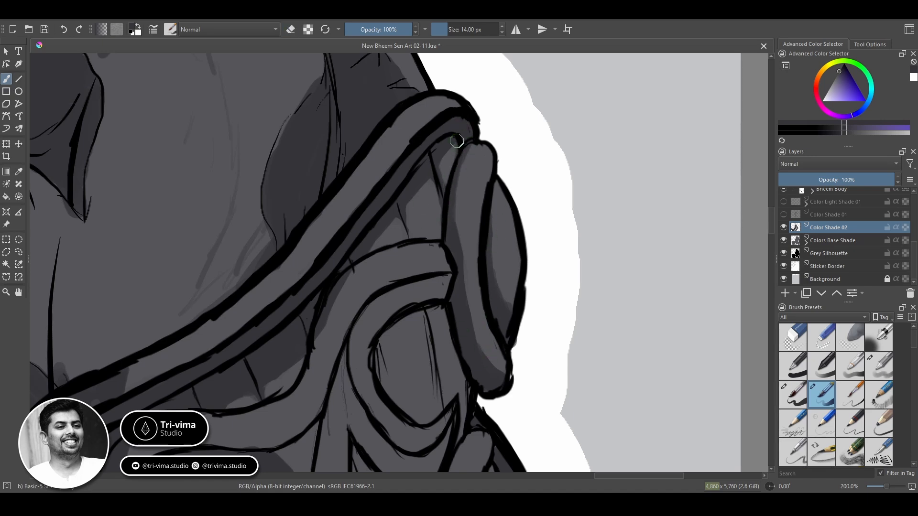
Paint shadow on the upper curl's band and inside its recess at 14 px
{"action": "mouse_move", "coordinate": [447, 284]}
{"action": "left_mouse_down"}
{"action": "mouse_move", "coordinate": [378, 311]}
{"action": "mouse_move", "coordinate": [362, 330]}
{"action": "left_mouse_up"}
{"action": "mouse_move", "coordinate": [362, 330]}
{"action": "left_mouse_down"}
{"action": "mouse_move", "coordinate": [432, 298]}
{"action": "mouse_move", "coordinate": [458, 263]}
{"action": "mouse_move", "coordinate": [460, 238]}
{"action": "mouse_move", "coordinate": [472, 249]}
{"action": "mouse_move", "coordinate": [476, 302]}
{"action": "mouse_move", "coordinate": [457, 267]}
{"action": "mouse_move", "coordinate": [475, 284]}
{"action": "mouse_move", "coordinate": [526, 223]}
{"action": "mouse_move", "coordinate": [548, 215]}
{"action": "mouse_move", "coordinate": [573, 318]}
{"action": "left_mouse_up"}
{"action": "left_click_drag", "start_coordinate": [528, 224], "coordinate": [532, 251]}
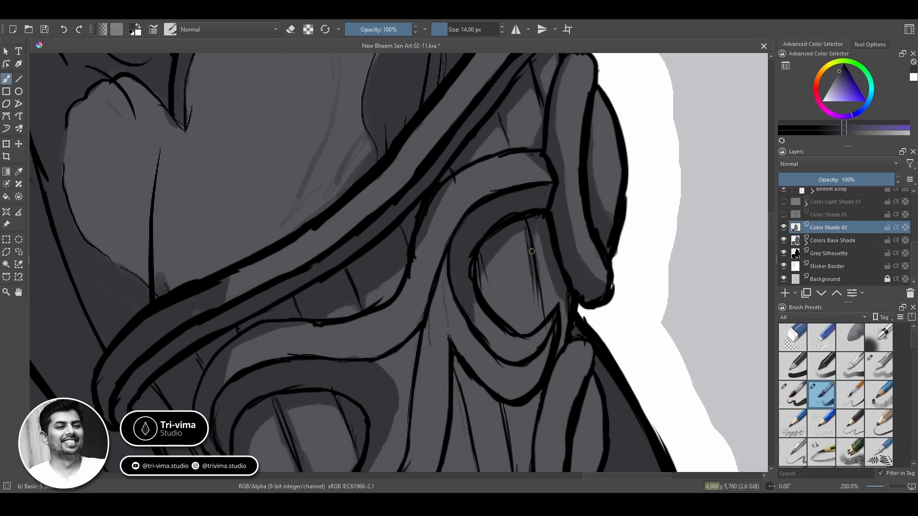
{"action": "key", "text": "e"}
{"action": "mouse_move", "coordinate": [560, 352]}
{"action": "left_mouse_down"}
{"action": "mouse_move", "coordinate": [564, 303]}
{"action": "mouse_move", "coordinate": [559, 311]}
{"action": "left_mouse_up"}
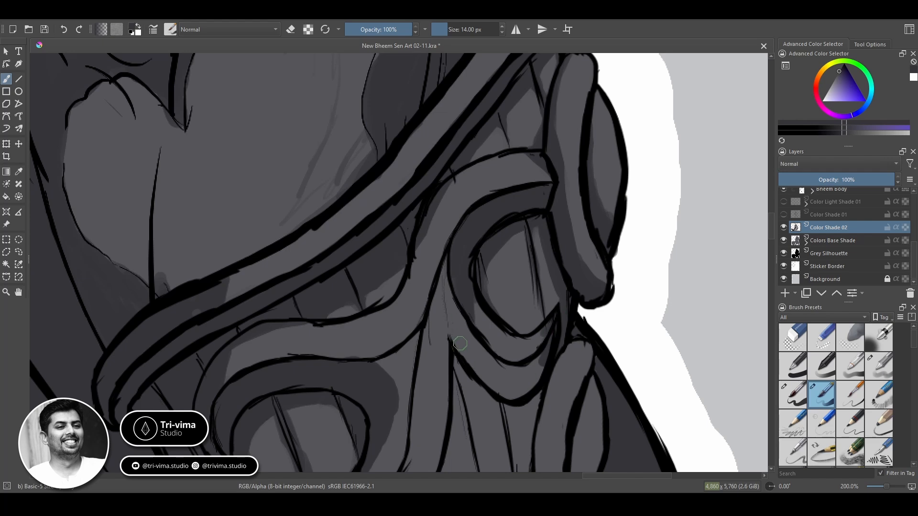
Shade the narrow strip between the large swirl and the upper curl at 14 px, trimming its edge
{"action": "left_click_drag", "start_coordinate": [460, 343], "coordinate": [414, 129]}
{"action": "left_click_drag", "start_coordinate": [404, 139], "coordinate": [415, 206]}
{"action": "mouse_move", "coordinate": [370, 362]}
{"action": "left_mouse_down"}
{"action": "mouse_move", "coordinate": [392, 249]}
{"action": "mouse_move", "coordinate": [423, 155]}
{"action": "mouse_move", "coordinate": [447, 247]}
{"action": "left_mouse_up"}
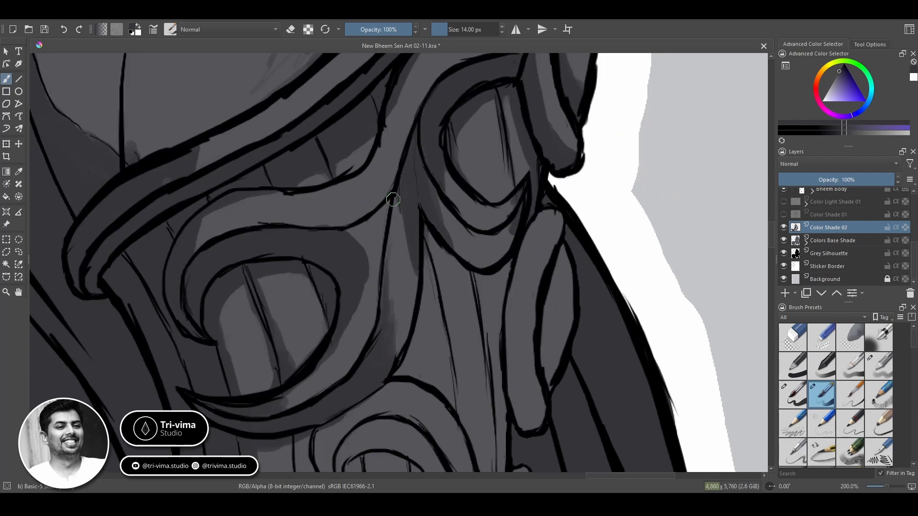
{"action": "key", "text": "e"}
{"action": "left_click_drag", "start_coordinate": [400, 189], "coordinate": [390, 260]}
{"action": "key", "text": "e"}
Paint shadow along the upper curl's outer lower band and the panel just beneath it at 14 px
{"action": "left_click_drag", "start_coordinate": [443, 237], "coordinate": [428, 203]}
{"action": "key", "text": "e"}
{"action": "mouse_move", "coordinate": [466, 262]}
{"action": "left_mouse_down"}
{"action": "mouse_move", "coordinate": [427, 180]}
{"action": "mouse_move", "coordinate": [471, 236]}
{"action": "mouse_move", "coordinate": [438, 156]}
{"action": "mouse_move", "coordinate": [451, 216]}
{"action": "mouse_move", "coordinate": [465, 215]}
{"action": "mouse_move", "coordinate": [484, 259]}
{"action": "left_mouse_up"}
{"action": "key", "text": "e"}
{"action": "key", "text": "e"}
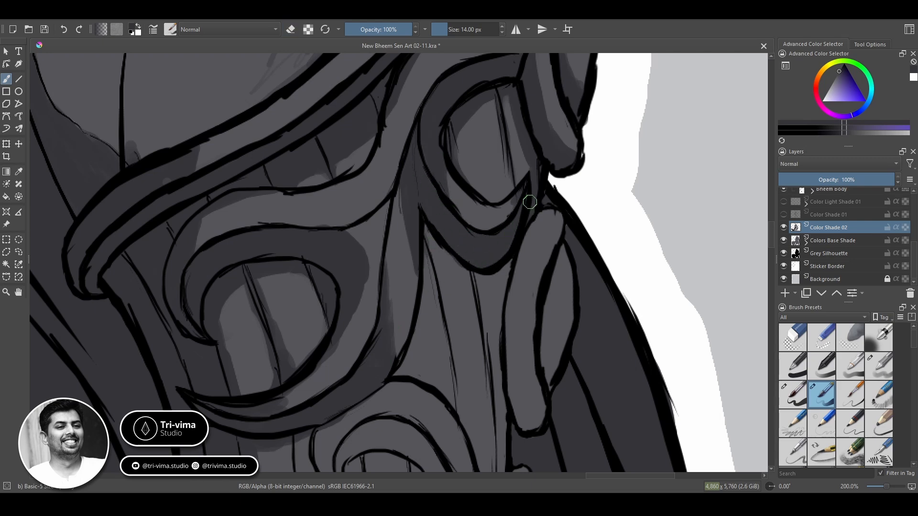
Fill the strip beside the large swirl with dark shadow and extend the swirl's inner shadow toward it
{"action": "mouse_move", "coordinate": [407, 287]}
{"action": "left_mouse_down"}
{"action": "mouse_move", "coordinate": [390, 379]}
{"action": "mouse_move", "coordinate": [395, 284]}
{"action": "mouse_move", "coordinate": [383, 299]}
{"action": "mouse_move", "coordinate": [406, 184]}
{"action": "mouse_move", "coordinate": [402, 198]}
{"action": "left_mouse_up"}
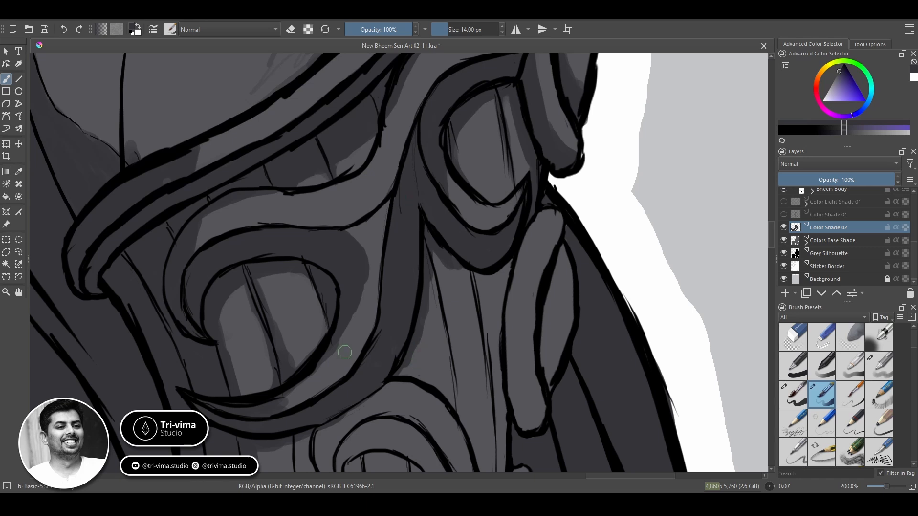
{"action": "mouse_move", "coordinate": [345, 353]}
{"action": "left_mouse_down"}
{"action": "mouse_move", "coordinate": [361, 270]}
{"action": "mouse_move", "coordinate": [352, 230]}
{"action": "mouse_move", "coordinate": [390, 205]}
{"action": "left_mouse_up"}
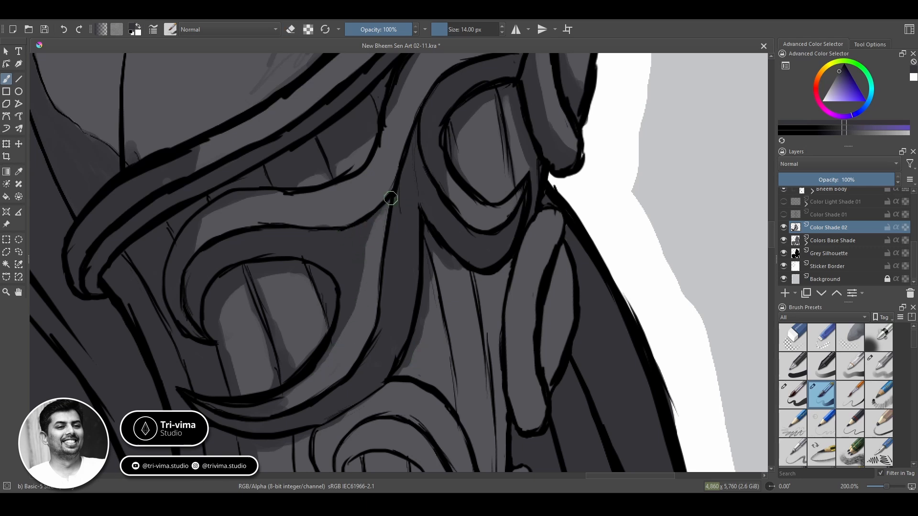
{"action": "mouse_move", "coordinate": [267, 411]}
{"action": "left_mouse_down"}
{"action": "mouse_move", "coordinate": [316, 415]}
{"action": "mouse_move", "coordinate": [410, 355]}
{"action": "mouse_move", "coordinate": [485, 266]}
{"action": "mouse_move", "coordinate": [507, 265]}
{"action": "mouse_move", "coordinate": [536, 208]}
{"action": "mouse_move", "coordinate": [518, 354]}
{"action": "mouse_move", "coordinate": [508, 345]}
{"action": "mouse_move", "coordinate": [517, 411]}
{"action": "mouse_move", "coordinate": [531, 380]}
{"action": "left_mouse_up"}
Paint dark shadow down the armguard's lower elongated side plate and refine its edge at 14 px
{"action": "key", "text": "e"}
{"action": "left_click_drag", "start_coordinate": [530, 291], "coordinate": [537, 375]}
{"action": "key", "text": "e"}
{"action": "mouse_move", "coordinate": [530, 267]}
{"action": "left_mouse_down"}
{"action": "mouse_move", "coordinate": [534, 358]}
{"action": "mouse_move", "coordinate": [534, 348]}
{"action": "left_mouse_up"}
{"action": "key", "text": "e"}
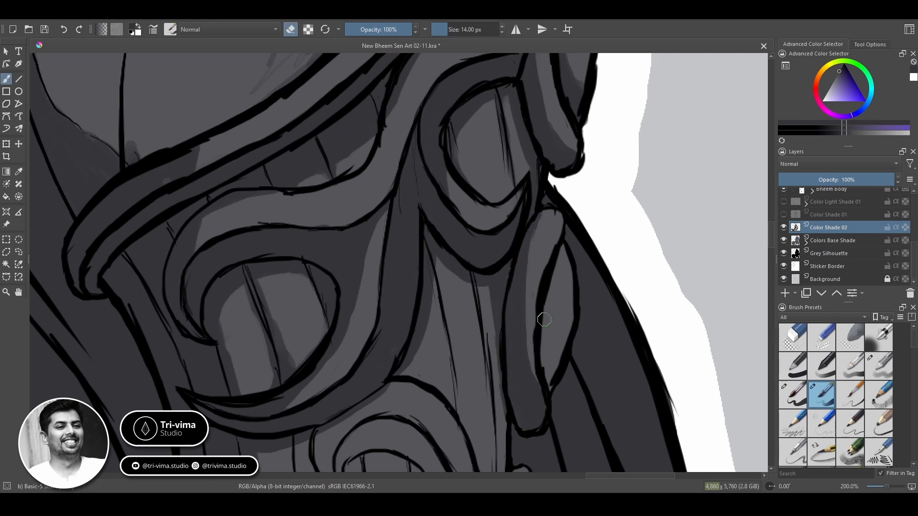
Shade the oval beside the lower side plate with alternating paint and erase strokes at 14 px
{"action": "key", "text": "e"}
{"action": "mouse_move", "coordinate": [545, 299]}
{"action": "left_mouse_down"}
{"action": "mouse_move", "coordinate": [549, 370]}
{"action": "mouse_move", "coordinate": [562, 332]}
{"action": "mouse_move", "coordinate": [561, 345]}
{"action": "left_mouse_up"}
{"action": "key", "text": "e"}
{"action": "key", "text": "e"}
{"action": "key", "text": "e"}
{"action": "key", "text": "e"}
{"action": "left_click_drag", "start_coordinate": [555, 270], "coordinate": [557, 313]}
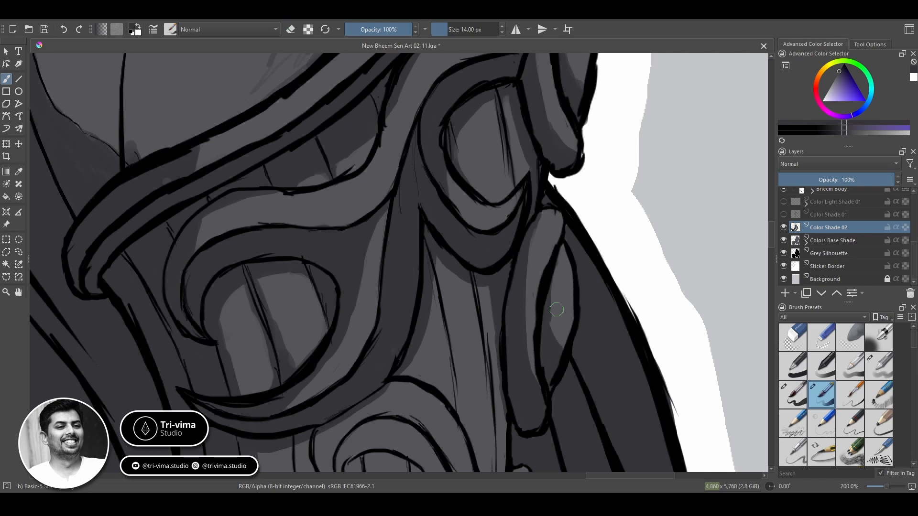
Shade the fluted strips between the large swirl and the lower side plate with alternating paint and erase strokes at 14 px
{"action": "key", "text": "e"}
{"action": "left_click_drag", "start_coordinate": [534, 372], "coordinate": [544, 200]}
{"action": "key", "text": "e"}
{"action": "mouse_move", "coordinate": [511, 310]}
{"action": "left_mouse_down"}
{"action": "mouse_move", "coordinate": [479, 101]}
{"action": "mouse_move", "coordinate": [499, 263]}
{"action": "left_mouse_up"}
{"action": "key", "text": "e"}
{"action": "mouse_move", "coordinate": [488, 175]}
{"action": "left_mouse_down"}
{"action": "mouse_move", "coordinate": [467, 114]}
{"action": "mouse_move", "coordinate": [507, 265]}
{"action": "left_mouse_up"}
{"action": "key", "text": "e"}
{"action": "key", "text": "e"}
{"action": "left_click_drag", "start_coordinate": [468, 239], "coordinate": [446, 90]}
{"action": "mouse_move", "coordinate": [447, 109]}
{"action": "left_mouse_down"}
{"action": "mouse_move", "coordinate": [460, 179]}
{"action": "mouse_move", "coordinate": [460, 133]}
{"action": "left_mouse_up"}
{"action": "key", "text": "e"}
{"action": "key", "text": "e"}
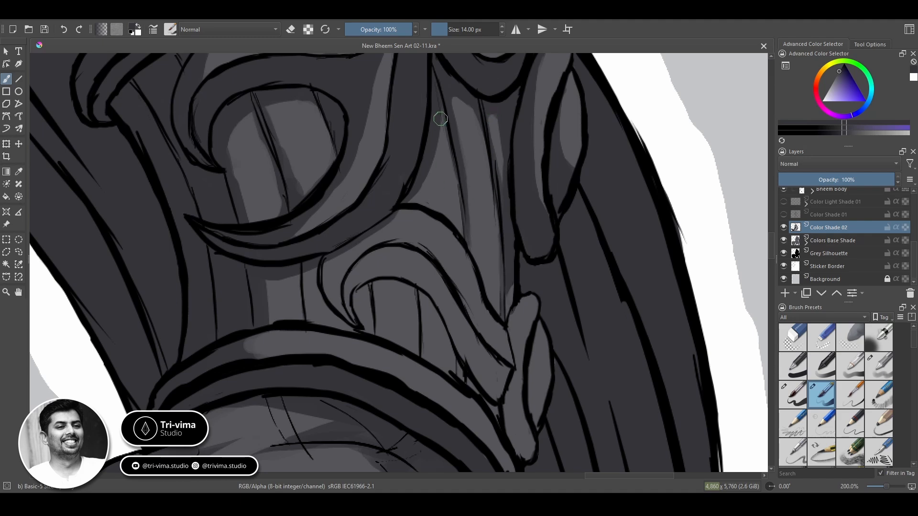
Paint dark shadow over the armguard's lowest side plate and the lower part of its small oval at 14 px
{"action": "key", "text": "e"}
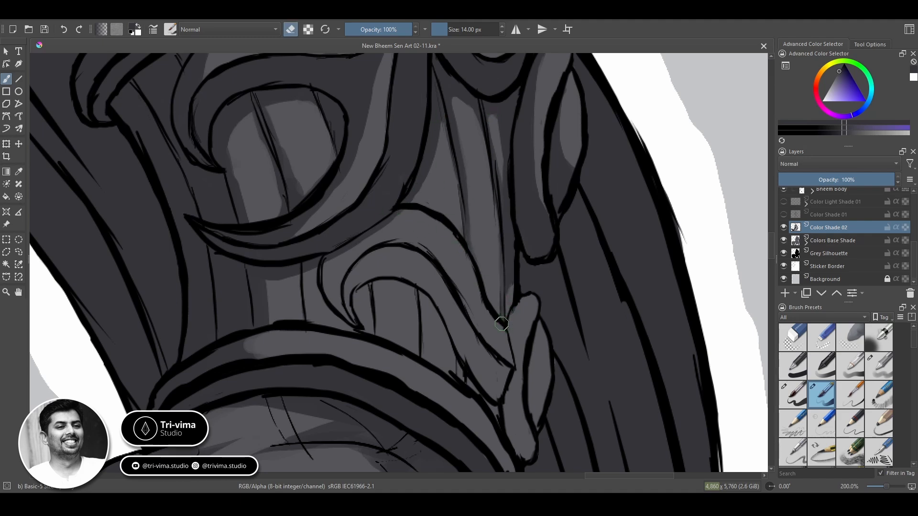
{"action": "key", "text": "e"}
{"action": "key", "text": "e"}
{"action": "mouse_move", "coordinate": [504, 328]}
{"action": "left_mouse_down"}
{"action": "mouse_move", "coordinate": [521, 311]}
{"action": "mouse_move", "coordinate": [511, 408]}
{"action": "mouse_move", "coordinate": [516, 443]}
{"action": "mouse_move", "coordinate": [518, 418]}
{"action": "mouse_move", "coordinate": [537, 389]}
{"action": "left_mouse_up"}
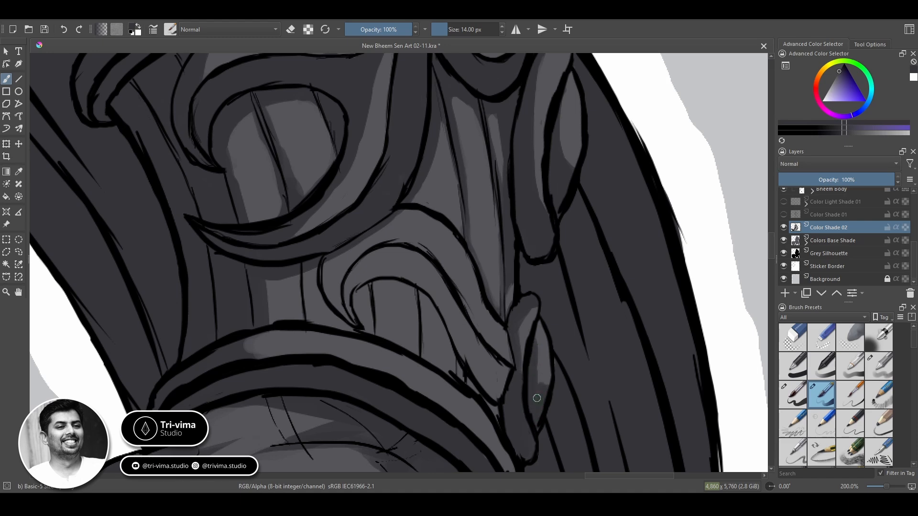
{"action": "key", "text": "e"}
{"action": "key", "text": "e"}
{"action": "left_click_drag", "start_coordinate": [536, 342], "coordinate": [543, 383]}
Fill the inner band of the lower swirl with dark shadow, from its pointed tail around to the inner curl
{"action": "key", "text": "e"}
{"action": "key", "text": "e"}
{"action": "mouse_move", "coordinate": [494, 404]}
{"action": "left_mouse_down"}
{"action": "mouse_move", "coordinate": [466, 363]}
{"action": "mouse_move", "coordinate": [454, 311]}
{"action": "left_mouse_up"}
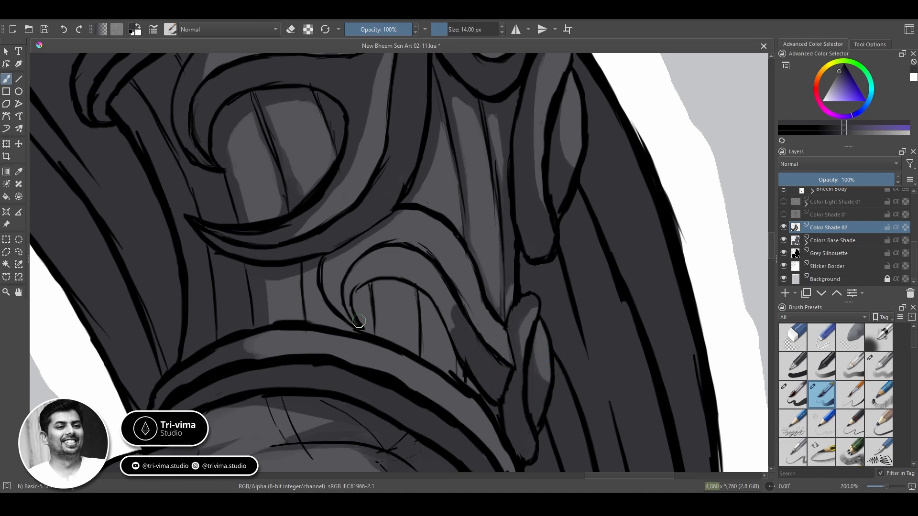
{"action": "mouse_move", "coordinate": [359, 321]}
{"action": "left_mouse_down"}
{"action": "mouse_move", "coordinate": [373, 284]}
{"action": "mouse_move", "coordinate": [349, 304]}
{"action": "mouse_move", "coordinate": [364, 266]}
{"action": "left_mouse_up"}
{"action": "key", "text": "e"}
{"action": "key", "text": "e"}
{"action": "mouse_move", "coordinate": [350, 292]}
{"action": "left_mouse_down"}
{"action": "mouse_move", "coordinate": [398, 256]}
{"action": "mouse_move", "coordinate": [454, 325]}
{"action": "left_mouse_up"}
{"action": "key", "text": "e"}
{"action": "key", "text": "e"}
{"action": "left_click_drag", "start_coordinate": [355, 292], "coordinate": [400, 288]}
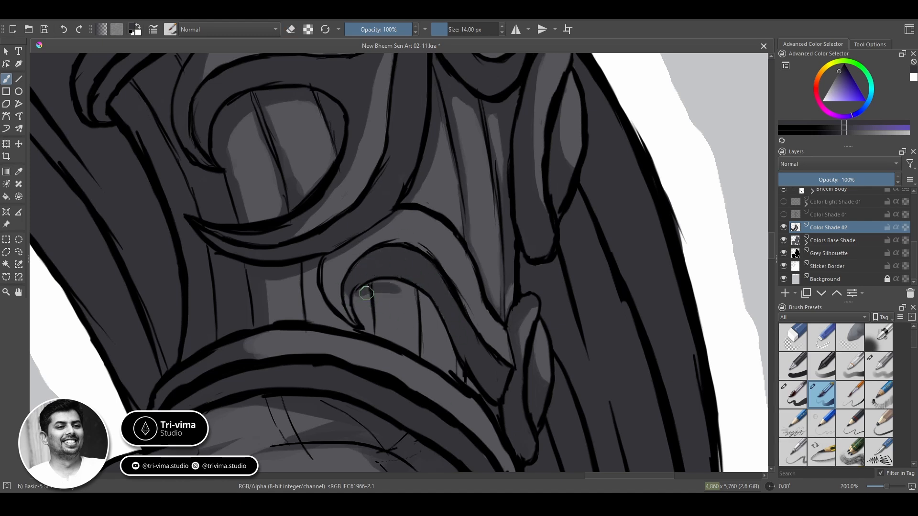
Shade the panel beside the lower swirl and narrow the highlight on the rim band beneath it
{"action": "key", "text": "e"}
{"action": "key", "text": "e"}
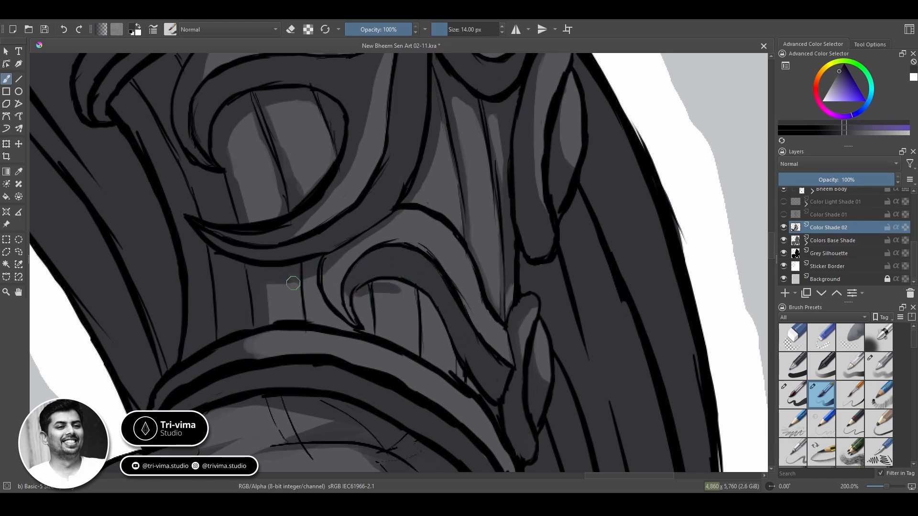
{"action": "mouse_move", "coordinate": [335, 292]}
{"action": "left_mouse_down"}
{"action": "mouse_move", "coordinate": [315, 280]}
{"action": "mouse_move", "coordinate": [311, 306]}
{"action": "left_mouse_up"}
{"action": "key", "text": "e"}
{"action": "key", "text": "e"}
{"action": "mouse_move", "coordinate": [262, 287]}
{"action": "left_mouse_down"}
{"action": "mouse_move", "coordinate": [253, 351]}
{"action": "mouse_move", "coordinate": [268, 354]}
{"action": "left_mouse_up"}
{"action": "key", "text": "e"}
{"action": "key", "text": "e"}
{"action": "key", "text": "e"}
{"action": "key", "text": "e"}
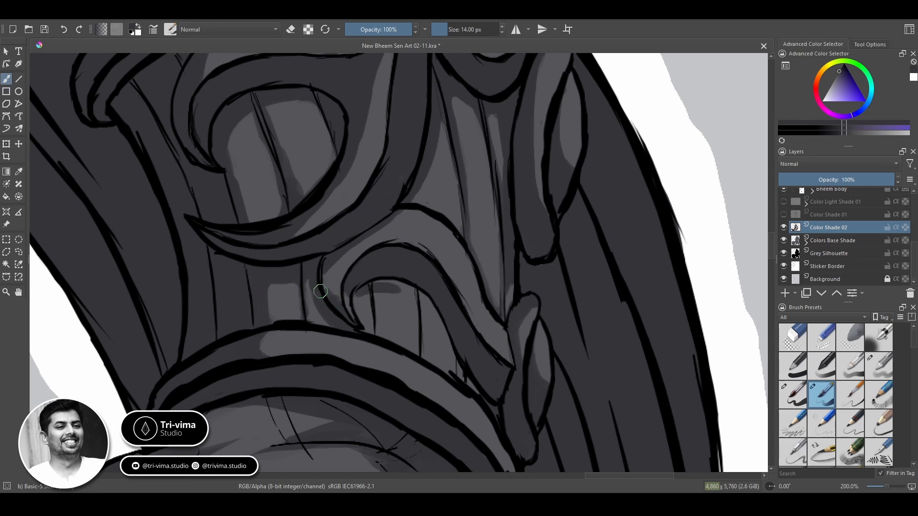
Paint shadow on the fluted panel enclosed by the lower swirl, following the swirl's underside
{"action": "mouse_move", "coordinate": [358, 295]}
{"action": "left_mouse_down"}
{"action": "mouse_move", "coordinate": [422, 293]}
{"action": "mouse_move", "coordinate": [503, 338]}
{"action": "left_mouse_up"}
{"action": "key", "text": "e"}
{"action": "key", "text": "e"}
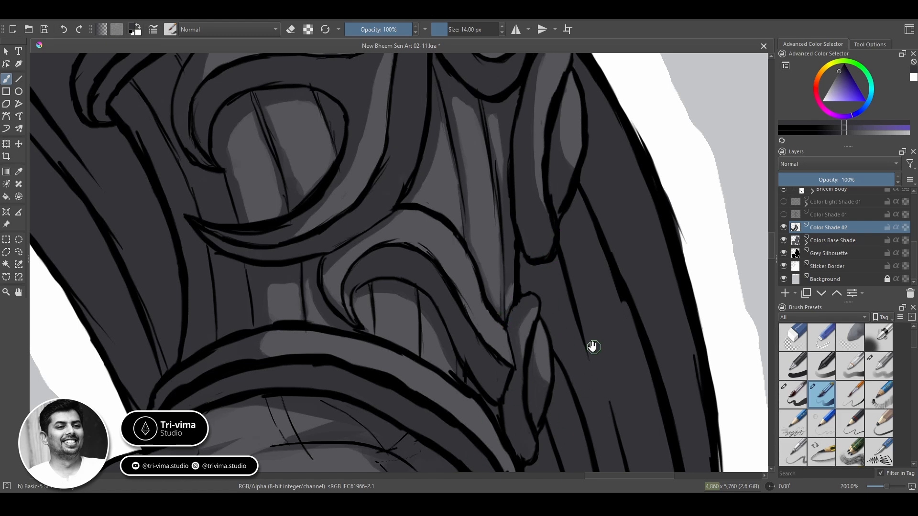
Refine the panel shading inside the large swirl and erase a soft highlight along the strip beside it
{"action": "left_click_drag", "start_coordinate": [593, 347], "coordinate": [589, 326]}
{"action": "left_click_drag", "start_coordinate": [237, 116], "coordinate": [298, 197]}
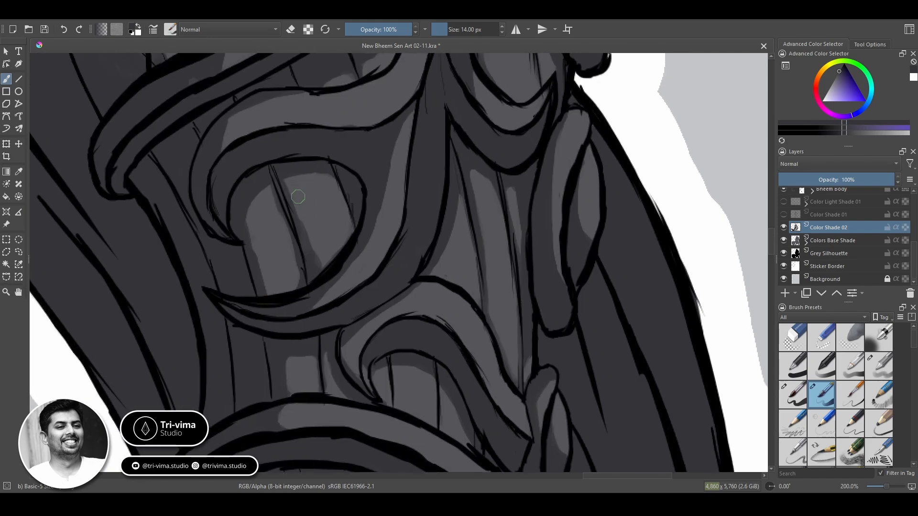
{"action": "key", "text": "e"}
{"action": "key", "text": "e"}
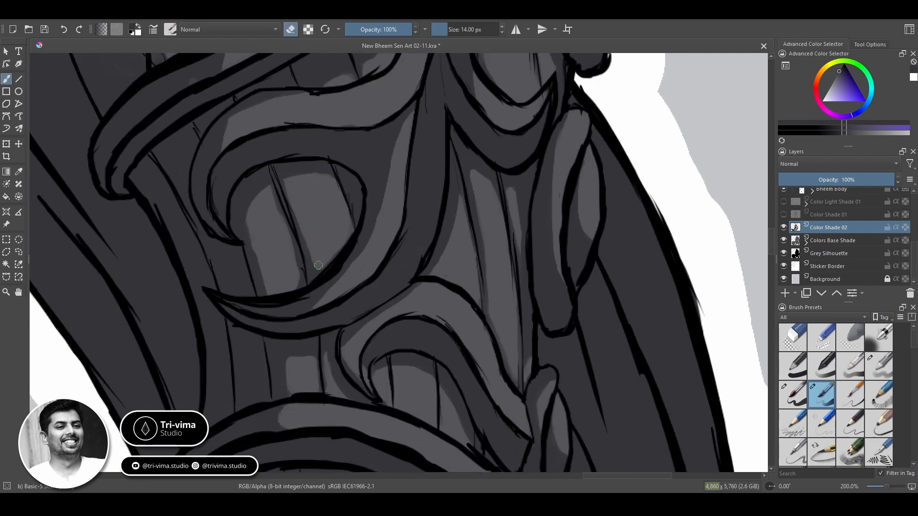
{"action": "key", "text": "e"}
{"action": "key", "text": "e"}
{"action": "mouse_move", "coordinate": [412, 246]}
{"action": "left_mouse_down"}
{"action": "mouse_move", "coordinate": [416, 168]}
{"action": "mouse_move", "coordinate": [411, 244]}
{"action": "left_mouse_up"}
{"action": "key", "text": "e"}
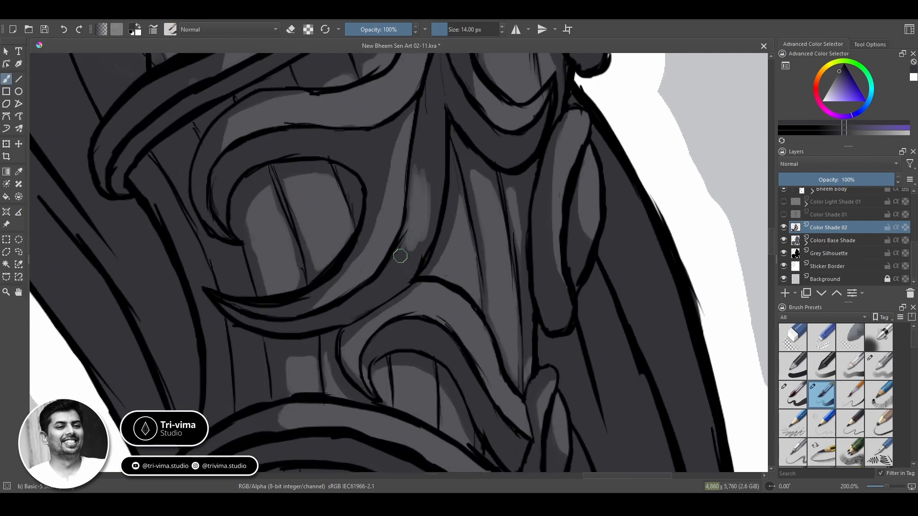
{"action": "key", "text": "1"}
{"action": "key", "text": "e"}
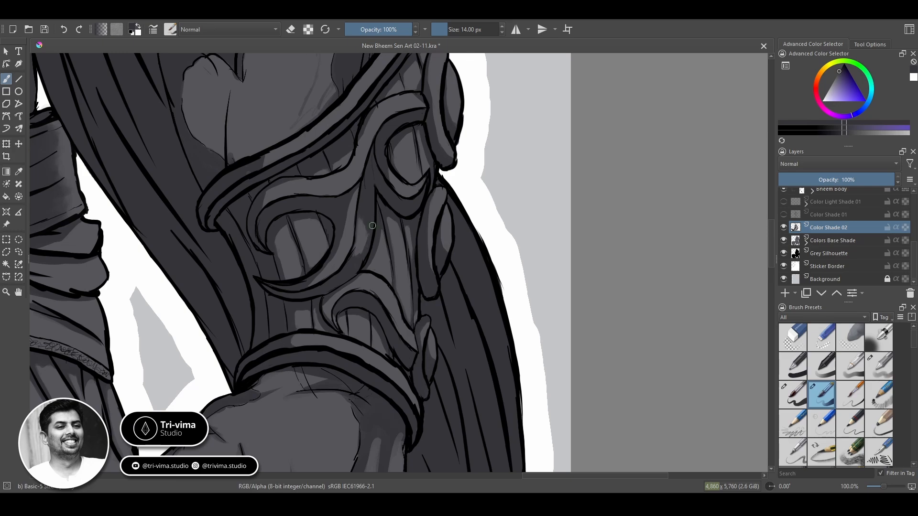
Check the shaded armguard at reduced zoom and save the document
{"action": "key", "text": "e"}
{"action": "key", "text": "minus"}
{"action": "key", "text": "minus"}
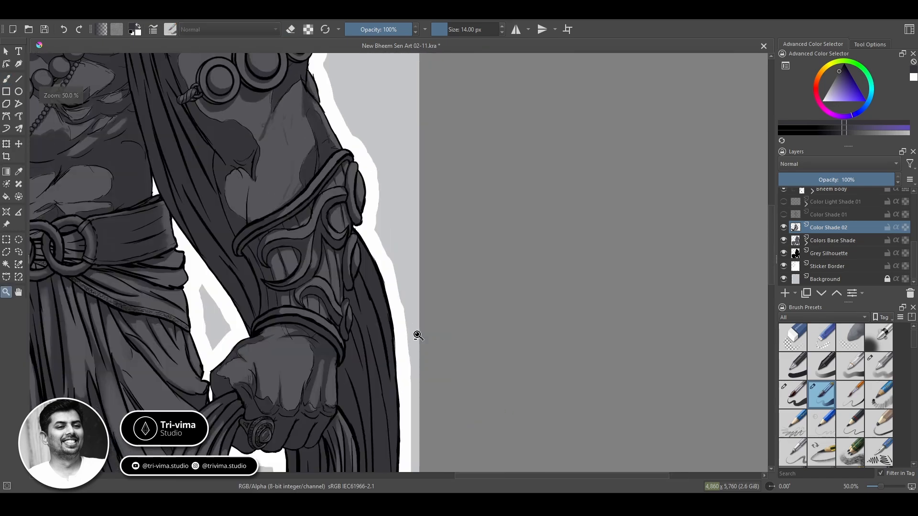
{"action": "key", "text": "plus"}
{"action": "left_click_drag", "start_coordinate": [418, 334], "coordinate": [353, 340]}
{"action": "key", "text": "ctrl+s"}
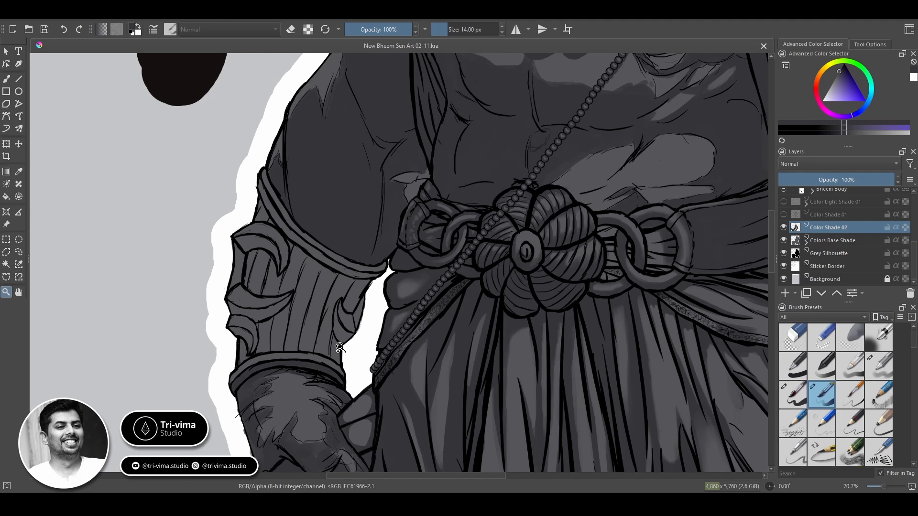
Paint dark shadow over the other forearm's armguard, covering its upper rim and middle flutes, and undo the stray last stroke
{"action": "key", "text": "b"}
{"action": "key", "text": "z"}
{"action": "left_click", "coordinate": [362, 297]}
{"action": "left_click", "coordinate": [362, 298]}
{"action": "key", "text": "b"}
{"action": "mouse_move", "coordinate": [495, 158]}
{"action": "left_mouse_down"}
{"action": "mouse_move", "coordinate": [453, 178]}
{"action": "mouse_move", "coordinate": [414, 169]}
{"action": "mouse_move", "coordinate": [349, 126]}
{"action": "left_mouse_up"}
{"action": "left_click_drag", "start_coordinate": [349, 151], "coordinate": [409, 254]}
{"action": "left_click_drag", "start_coordinate": [361, 124], "coordinate": [349, 224]}
{"action": "left_click_drag", "start_coordinate": [337, 149], "coordinate": [342, 133]}
{"action": "mouse_move", "coordinate": [313, 180]}
{"action": "left_mouse_down"}
{"action": "mouse_move", "coordinate": [337, 270]}
{"action": "mouse_move", "coordinate": [397, 311]}
{"action": "mouse_move", "coordinate": [479, 142]}
{"action": "left_mouse_up"}
{"action": "left_click_drag", "start_coordinate": [593, 205], "coordinate": [550, 233]}
{"action": "mouse_move", "coordinate": [517, 271]}
{"action": "left_mouse_down"}
{"action": "mouse_move", "coordinate": [508, 375]}
{"action": "mouse_move", "coordinate": [507, 301]}
{"action": "mouse_move", "coordinate": [483, 375]}
{"action": "left_mouse_up"}
{"action": "key", "text": "ctrl+z"}
Enlarge the brush to 30 px and fill the outer flutes and crescent ornaments of this armguard with dark shadow
{"action": "mouse_move", "coordinate": [554, 224]}
{"action": "left_mouse_down"}
{"action": "mouse_move", "coordinate": [494, 260]}
{"action": "mouse_move", "coordinate": [449, 188]}
{"action": "mouse_move", "coordinate": [415, 219]}
{"action": "left_mouse_up"}
{"action": "left_click_drag", "start_coordinate": [454, 171], "coordinate": [459, 171], "text": "shift"}
{"action": "left_click_drag", "start_coordinate": [438, 156], "coordinate": [409, 201]}
{"action": "left_click_drag", "start_coordinate": [406, 168], "coordinate": [405, 249]}
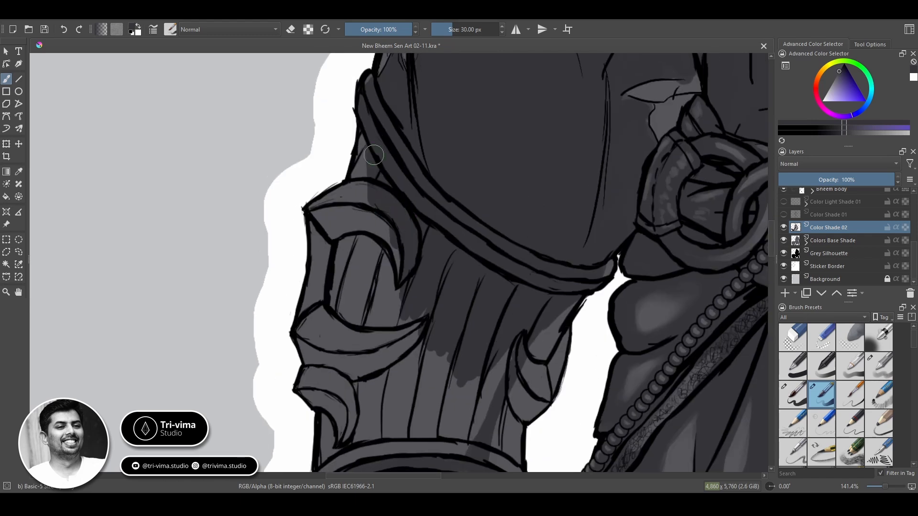
{"action": "mouse_move", "coordinate": [373, 146]}
{"action": "left_mouse_down"}
{"action": "mouse_move", "coordinate": [335, 225]}
{"action": "mouse_move", "coordinate": [382, 313]}
{"action": "mouse_move", "coordinate": [318, 250]}
{"action": "mouse_move", "coordinate": [311, 358]}
{"action": "mouse_move", "coordinate": [402, 315]}
{"action": "left_mouse_up"}
{"action": "left_click_drag", "start_coordinate": [420, 399], "coordinate": [438, 245]}
{"action": "mouse_move", "coordinate": [364, 215]}
{"action": "left_mouse_down"}
{"action": "mouse_move", "coordinate": [330, 233]}
{"action": "mouse_move", "coordinate": [347, 310]}
{"action": "mouse_move", "coordinate": [378, 270]}
{"action": "mouse_move", "coordinate": [521, 191]}
{"action": "left_mouse_up"}
Erase highlights at 30 px on the flutes just above the armguard's lower rim and refine their edges
{"action": "key", "text": "e"}
{"action": "left_click_drag", "start_coordinate": [514, 304], "coordinate": [534, 194]}
{"action": "key", "text": "e"}
{"action": "key", "text": "e"}
{"action": "key", "text": "e"}
{"action": "mouse_move", "coordinate": [483, 242]}
{"action": "left_mouse_down"}
{"action": "mouse_move", "coordinate": [422, 299]}
{"action": "mouse_move", "coordinate": [445, 236]}
{"action": "left_mouse_up"}
{"action": "key", "text": "e"}
{"action": "left_click_drag", "start_coordinate": [433, 282], "coordinate": [458, 255]}
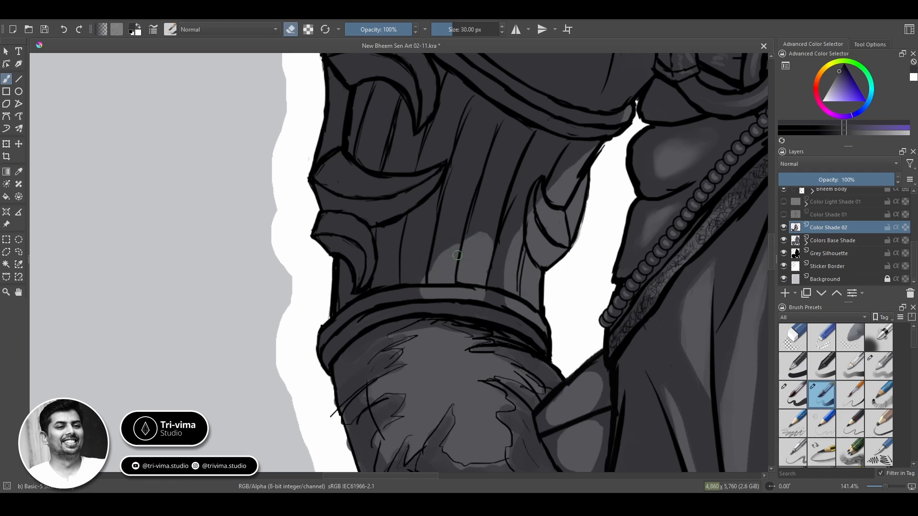
Paint shadow on the hooked ornament at the armguard's inner edge, reducing the brush to 20 px for its details
{"action": "key", "text": "e"}
{"action": "mouse_move", "coordinate": [533, 216]}
{"action": "left_mouse_down"}
{"action": "mouse_move", "coordinate": [552, 263]}
{"action": "mouse_move", "coordinate": [564, 252]}
{"action": "left_mouse_up"}
{"action": "key", "text": "bracketleft"}
{"action": "key", "text": "bracketleft"}
{"action": "key", "text": "bracketleft"}
{"action": "key", "text": "bracketleft"}
{"action": "key", "text": "bracketleft"}
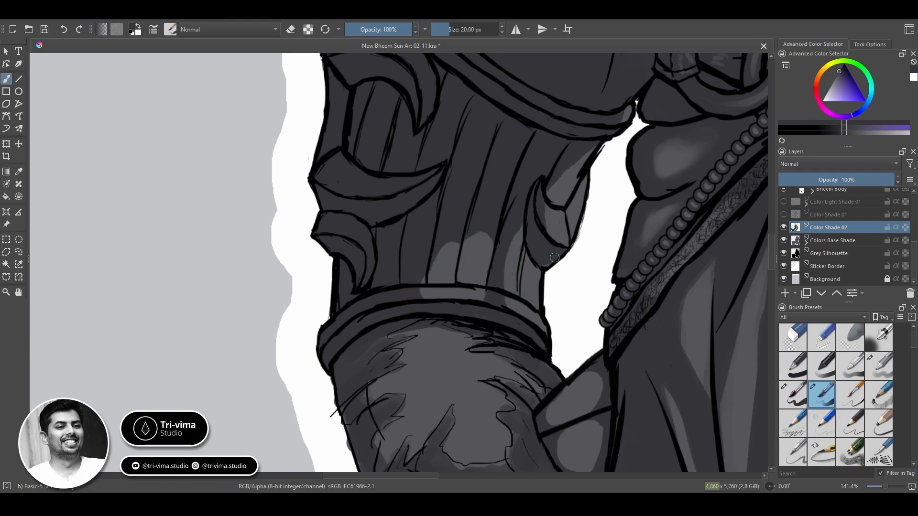
{"action": "mouse_move", "coordinate": [570, 207]}
{"action": "left_mouse_down"}
{"action": "mouse_move", "coordinate": [588, 169]}
{"action": "mouse_move", "coordinate": [568, 213]}
{"action": "mouse_move", "coordinate": [572, 198]}
{"action": "left_mouse_up"}
{"action": "key", "text": "e"}
{"action": "key", "text": "e"}
{"action": "key", "text": "e"}
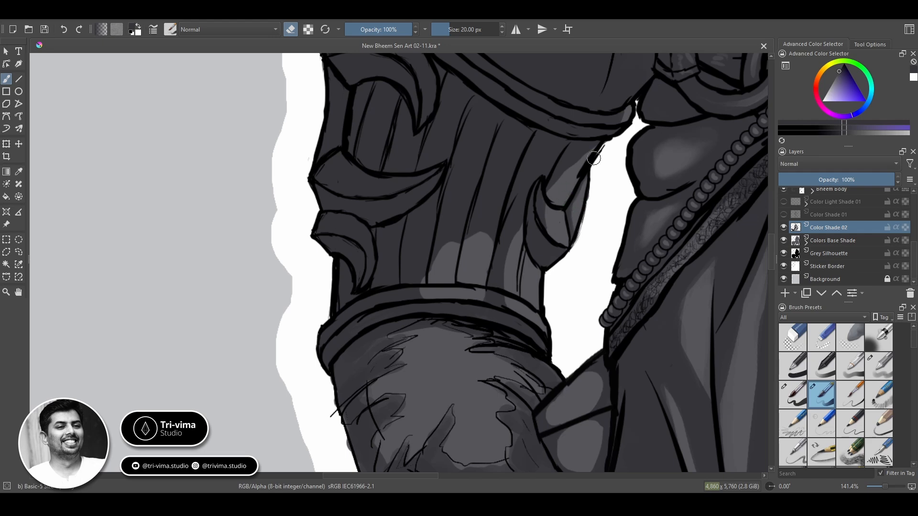
Reduce the brush to 14 px and split the highlight above the lower rim into separate flute highlights
{"action": "key", "text": "bracketleft"}
{"action": "key", "text": "bracketleft"}
{"action": "key", "text": "bracketleft"}
{"action": "key", "text": "bracketleft"}
{"action": "key", "text": "e"}
{"action": "mouse_move", "coordinate": [522, 251]}
{"action": "left_mouse_down"}
{"action": "mouse_move", "coordinate": [524, 222]}
{"action": "mouse_move", "coordinate": [539, 278]}
{"action": "left_mouse_up"}
{"action": "key", "text": "e"}
{"action": "key", "text": "e"}
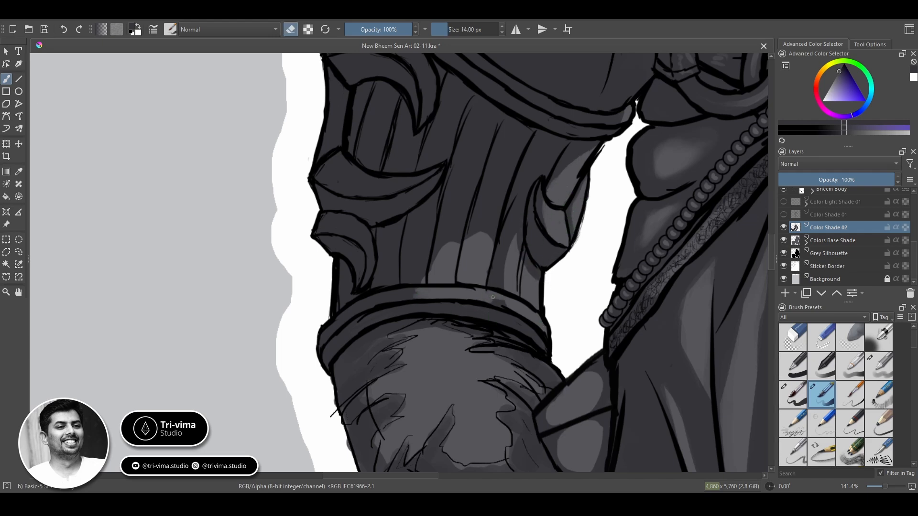
{"action": "left_click_drag", "start_coordinate": [493, 297], "coordinate": [498, 265]}
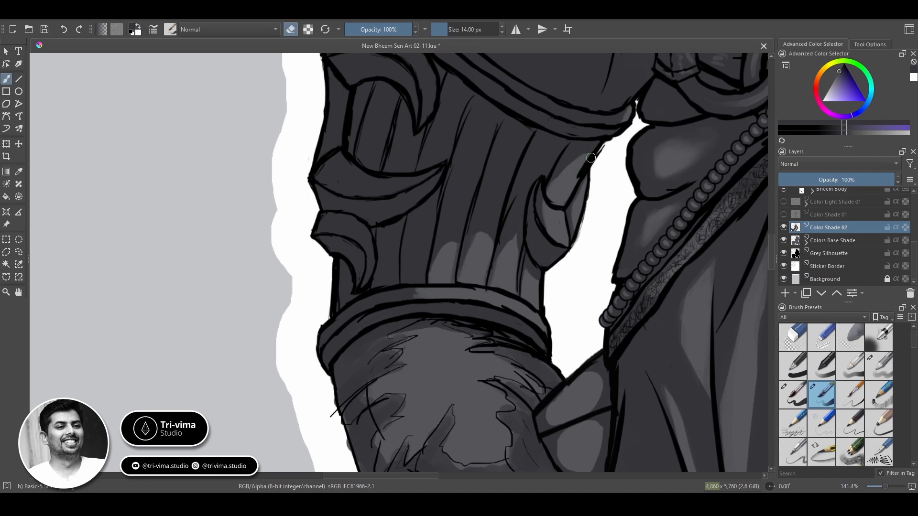
Erase highlights along the middle and upper crescent ornaments at the armguard's outer edge at 14 px
{"action": "left_click_drag", "start_coordinate": [372, 266], "coordinate": [389, 388]}
{"action": "left_click_drag", "start_coordinate": [345, 301], "coordinate": [388, 315]}
{"action": "mouse_move", "coordinate": [366, 307]}
{"action": "left_mouse_down"}
{"action": "mouse_move", "coordinate": [395, 311]}
{"action": "mouse_move", "coordinate": [359, 315]}
{"action": "left_mouse_up"}
{"action": "left_click_drag", "start_coordinate": [349, 172], "coordinate": [370, 160]}
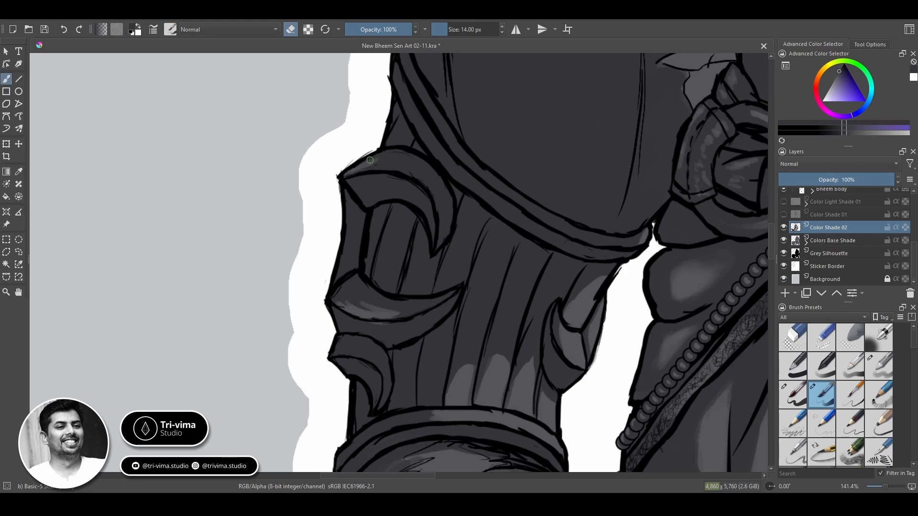
{"action": "scroll", "coordinate": [345, 215], "scroll_direction": "up", "scroll_amount": 3}
Trim the lower rim's highlight with shadow and refine the highlights on the two lower crescents at 14 px
{"action": "left_click_drag", "start_coordinate": [435, 378], "coordinate": [494, 168]}
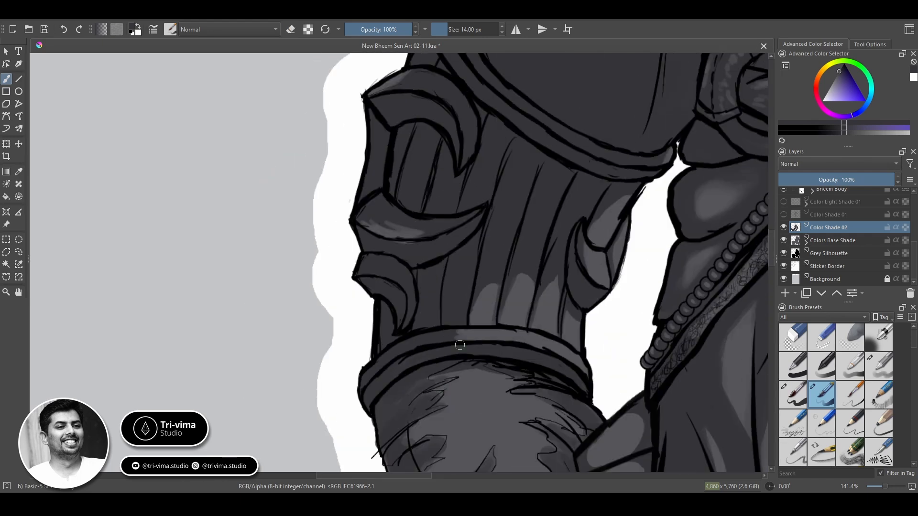
{"action": "key", "text": "e"}
{"action": "key", "text": "e"}
{"action": "key", "text": "e"}
{"action": "key", "text": "e"}
{"action": "key", "text": "e"}
{"action": "key", "text": "e"}
{"action": "key", "text": "e"}
{"action": "key", "text": "e"}
{"action": "key", "text": "e"}
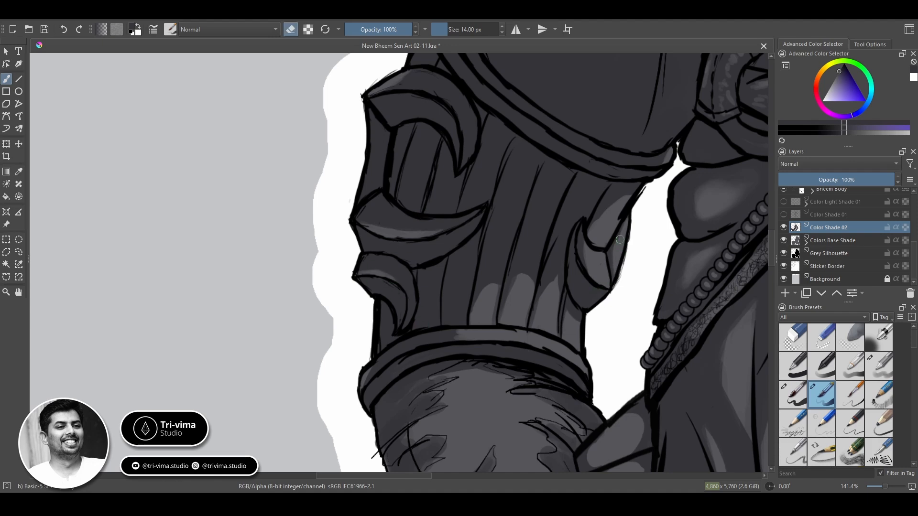
Erase a highlight on the upper crescent's outer face, undo a stray stroke, and trim the highlight with shadow
{"action": "left_click_drag", "start_coordinate": [620, 232], "coordinate": [492, 359]}
{"action": "left_click_drag", "start_coordinate": [350, 211], "coordinate": [423, 270]}
{"action": "key", "text": "ctrl+z"}
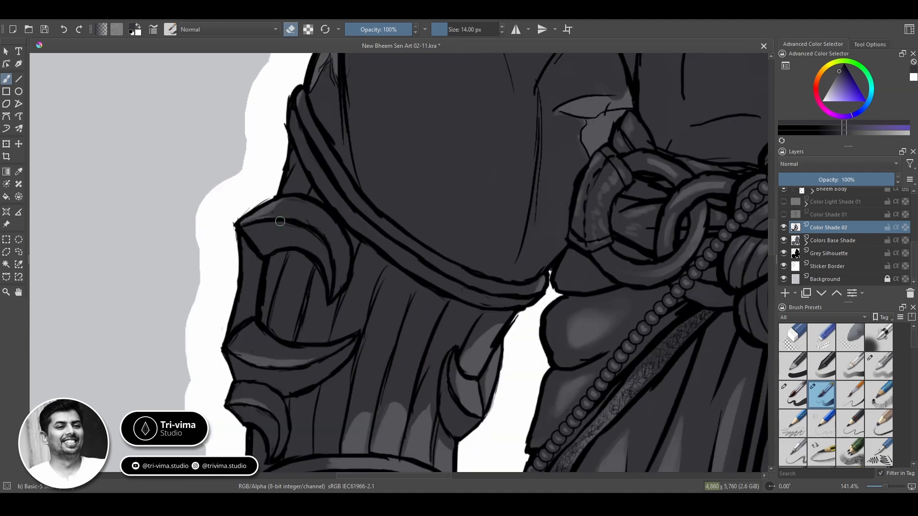
{"action": "key", "text": "e"}
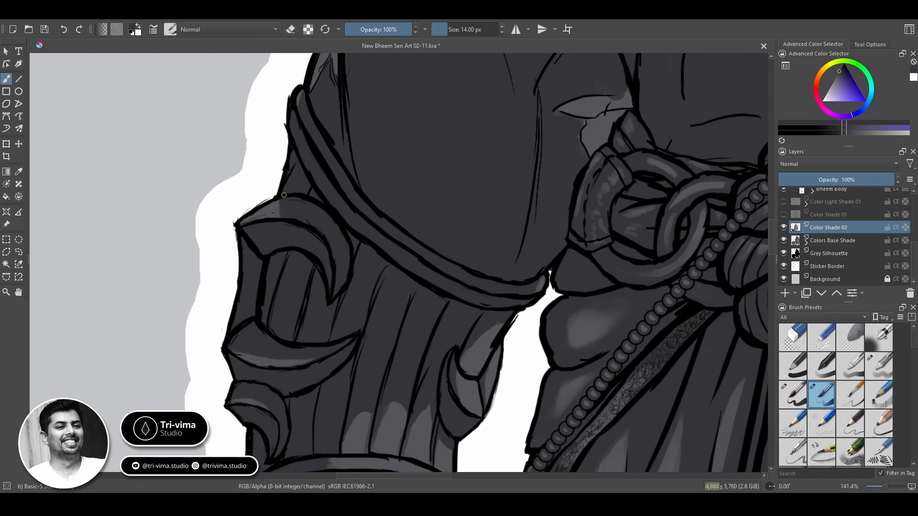
Examine the shading balance across the armguard, the lower garment and the full figure
{"action": "key", "text": "z"}
{"action": "scroll", "coordinate": [324, 399], "scroll_direction": "down", "scroll_amount": 2}
{"action": "left_click_drag", "start_coordinate": [363, 378], "coordinate": [321, 419]}
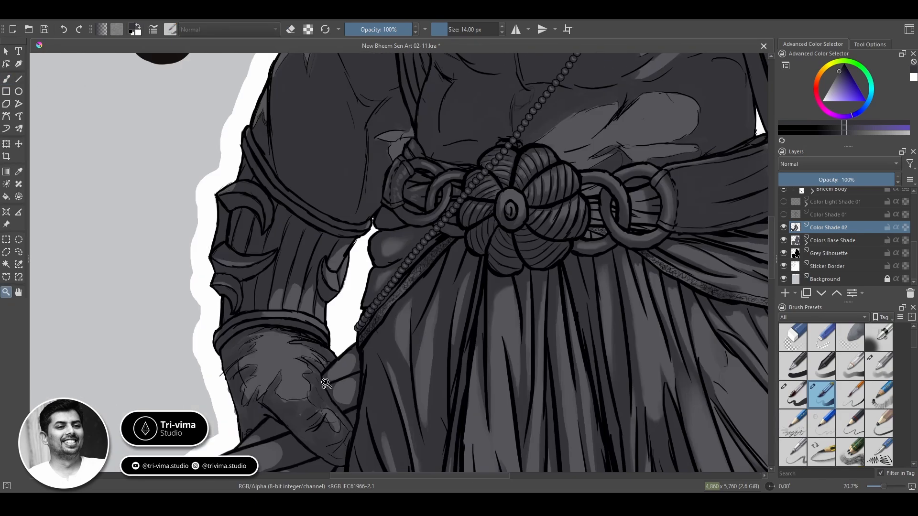
{"action": "scroll", "coordinate": [327, 384], "scroll_direction": "down", "scroll_amount": 4}
{"action": "left_click_drag", "start_coordinate": [572, 331], "coordinate": [576, 378]}
{"action": "scroll", "coordinate": [430, 260], "scroll_direction": "up", "scroll_amount": 1}
{"action": "scroll", "coordinate": [431, 260], "scroll_direction": "down", "scroll_amount": 2}
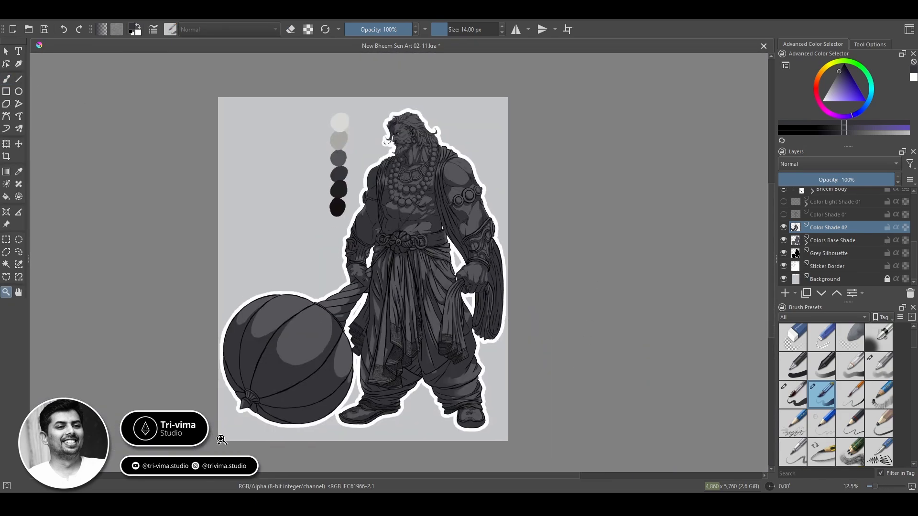